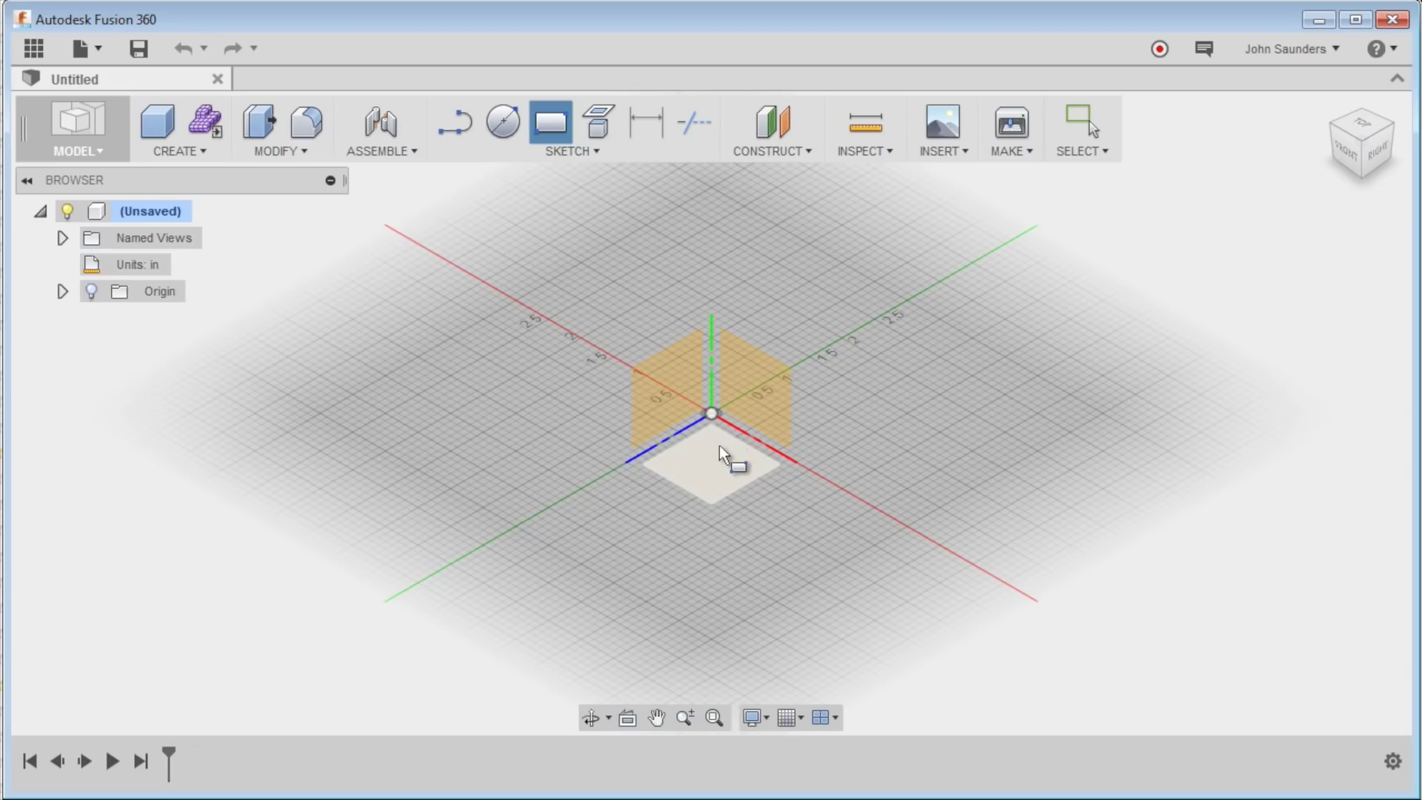
Sketch a 3 in by 3 in square on the horizontal origin plane with one corner at the origin
click(719, 446)
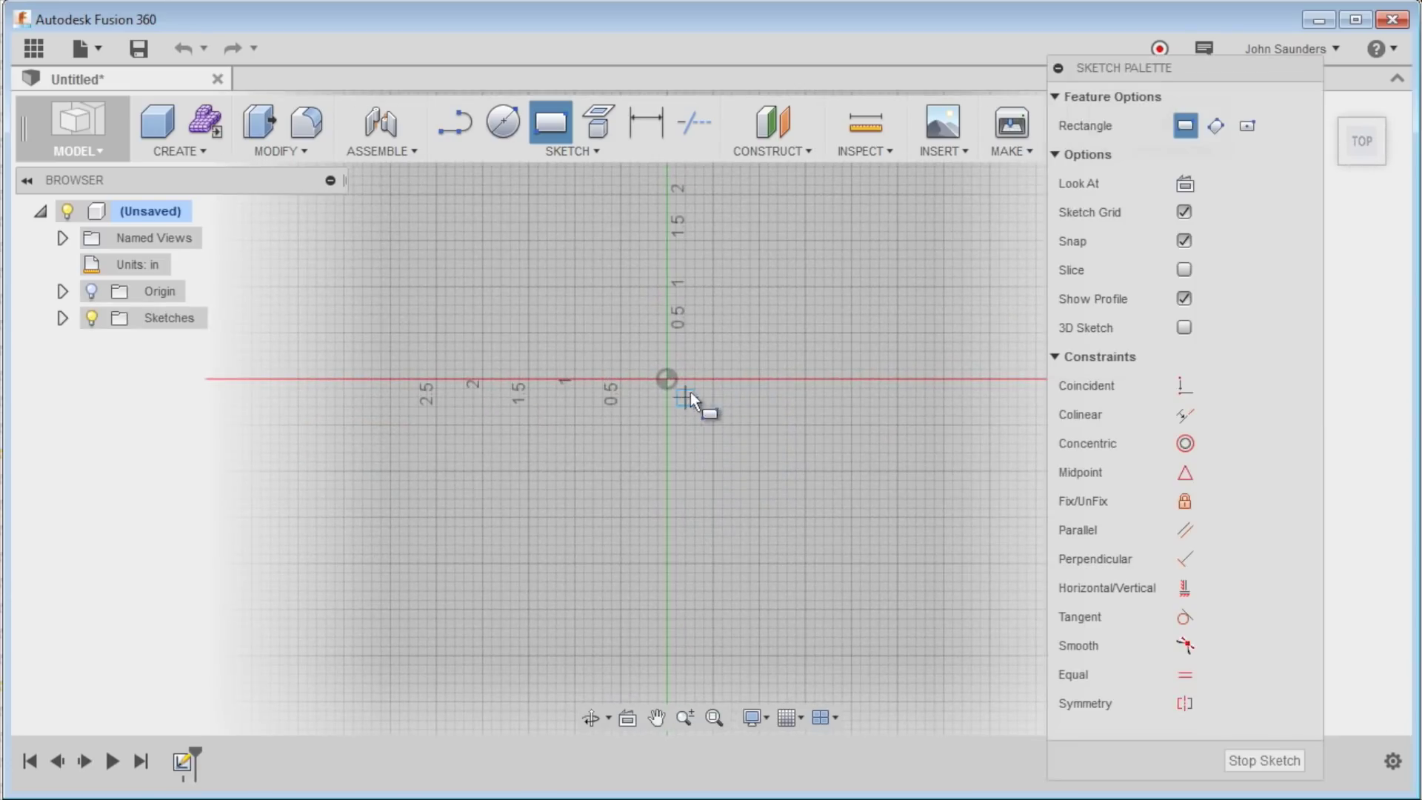
click(667, 379)
text(3)
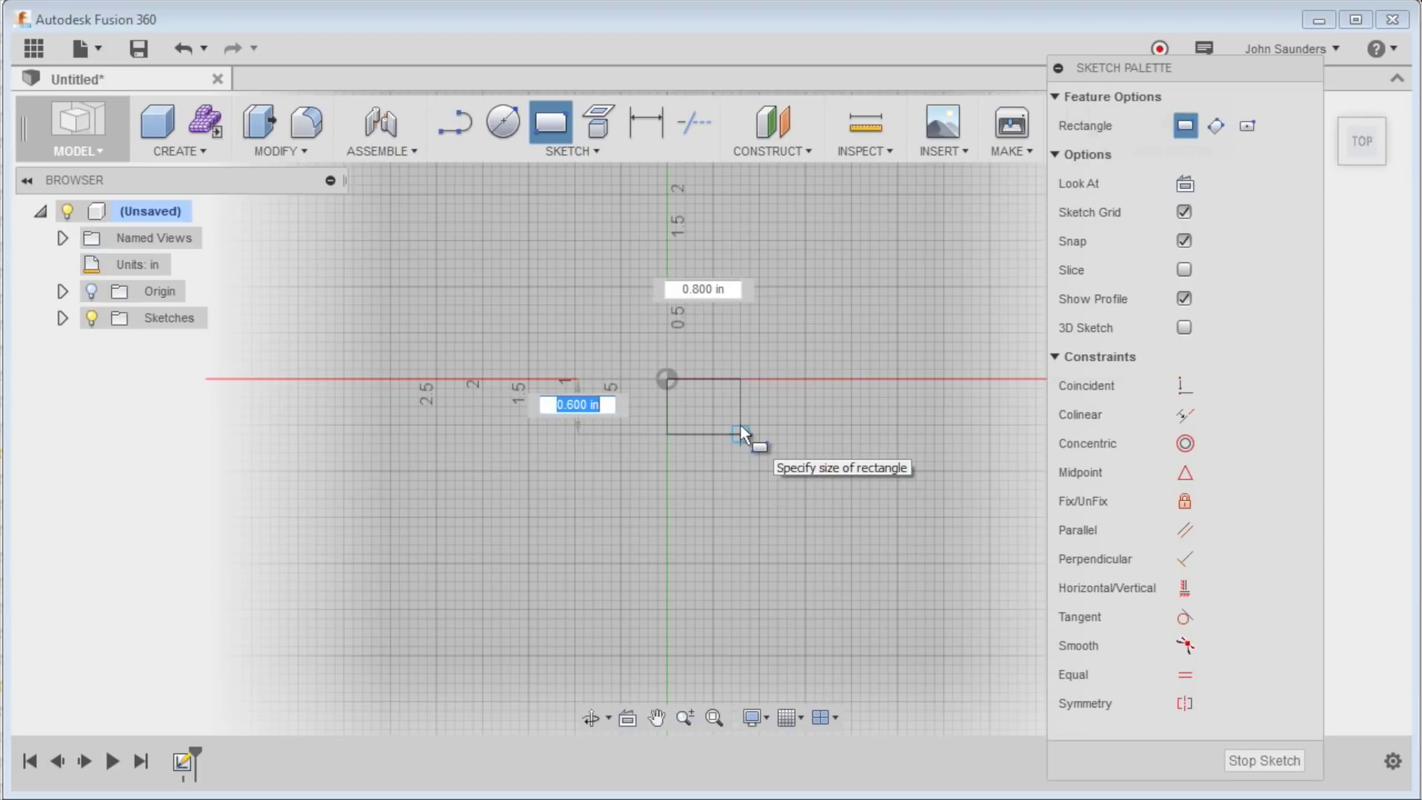
key(Tab)
text(3)
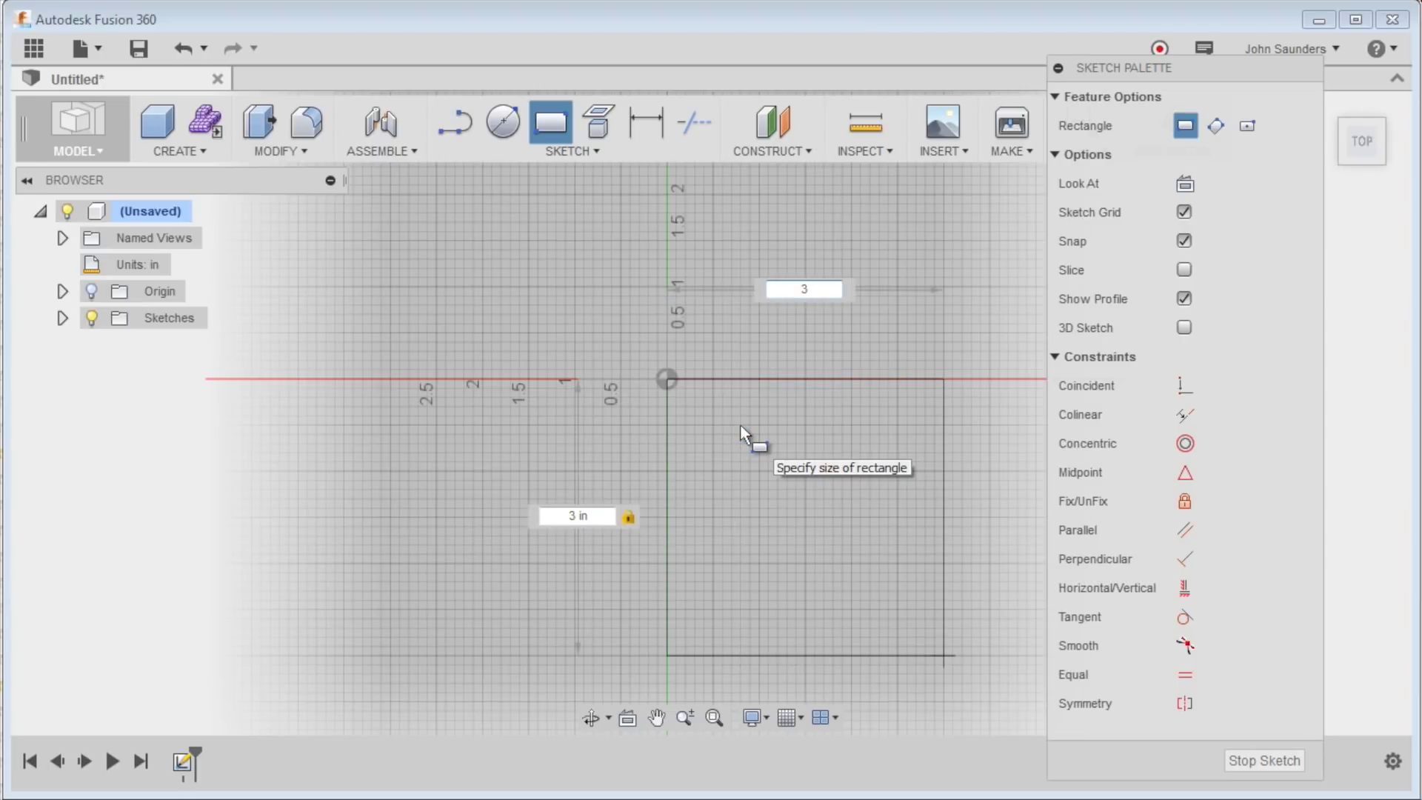
key(Tab)
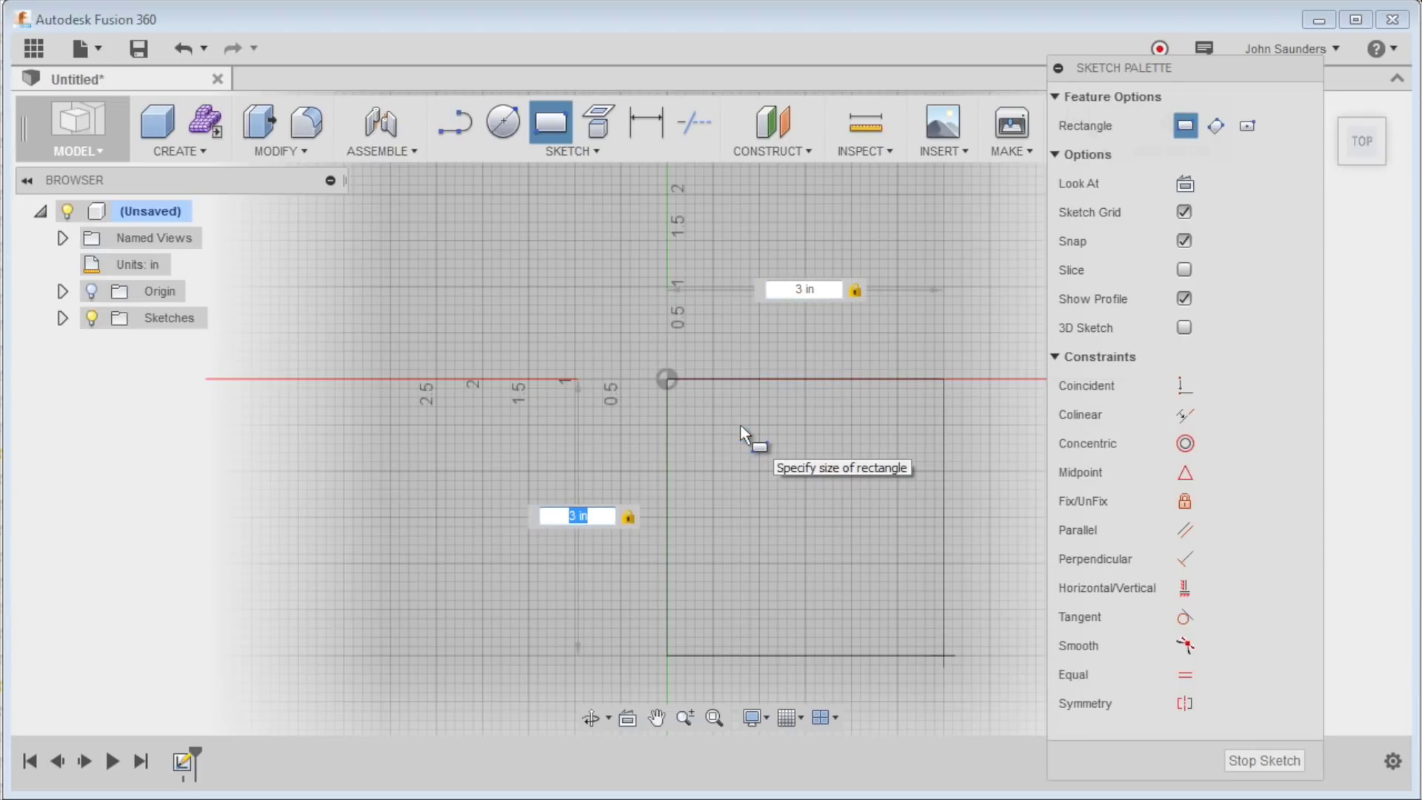
click(760, 495)
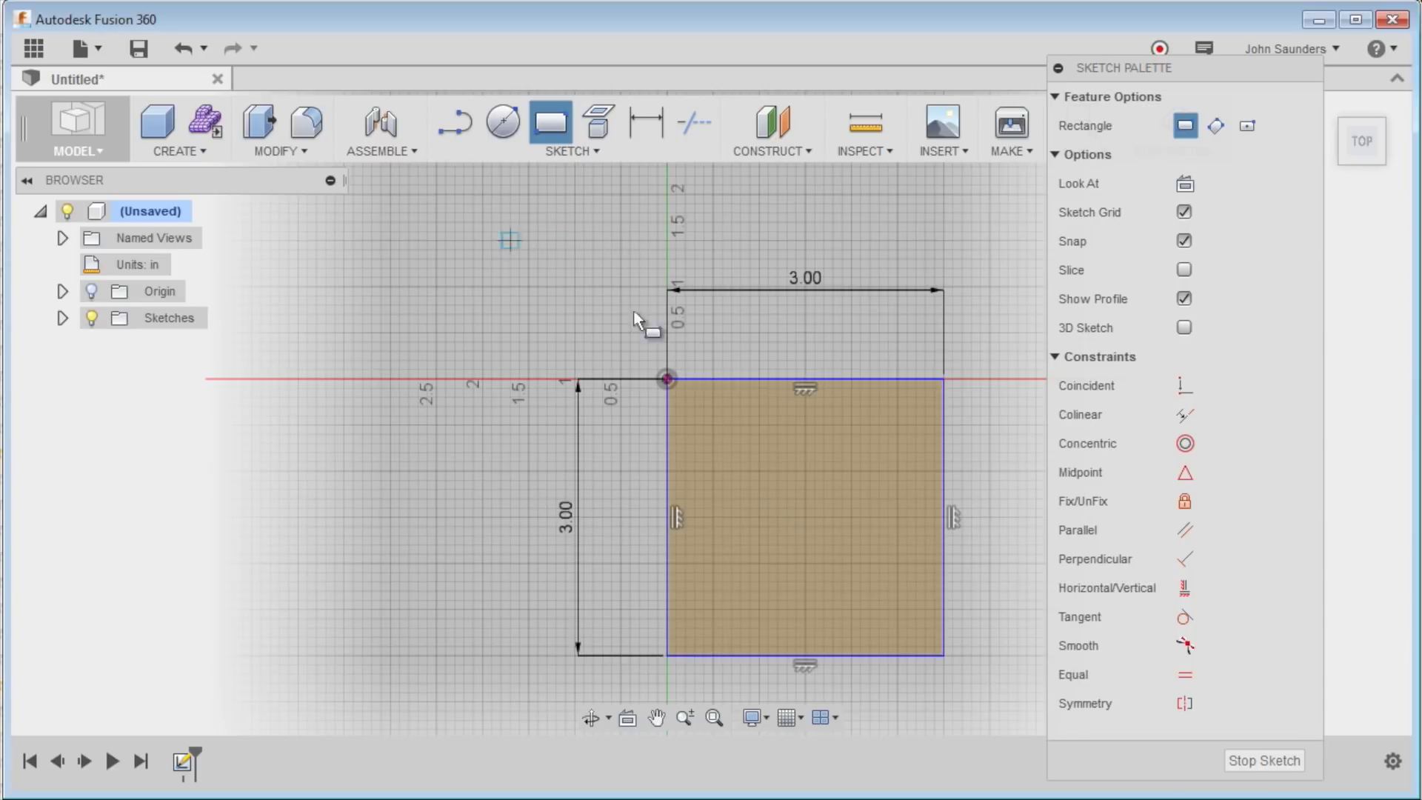
Extrude the square profile by -2 in as a new body
right_click(763, 483)
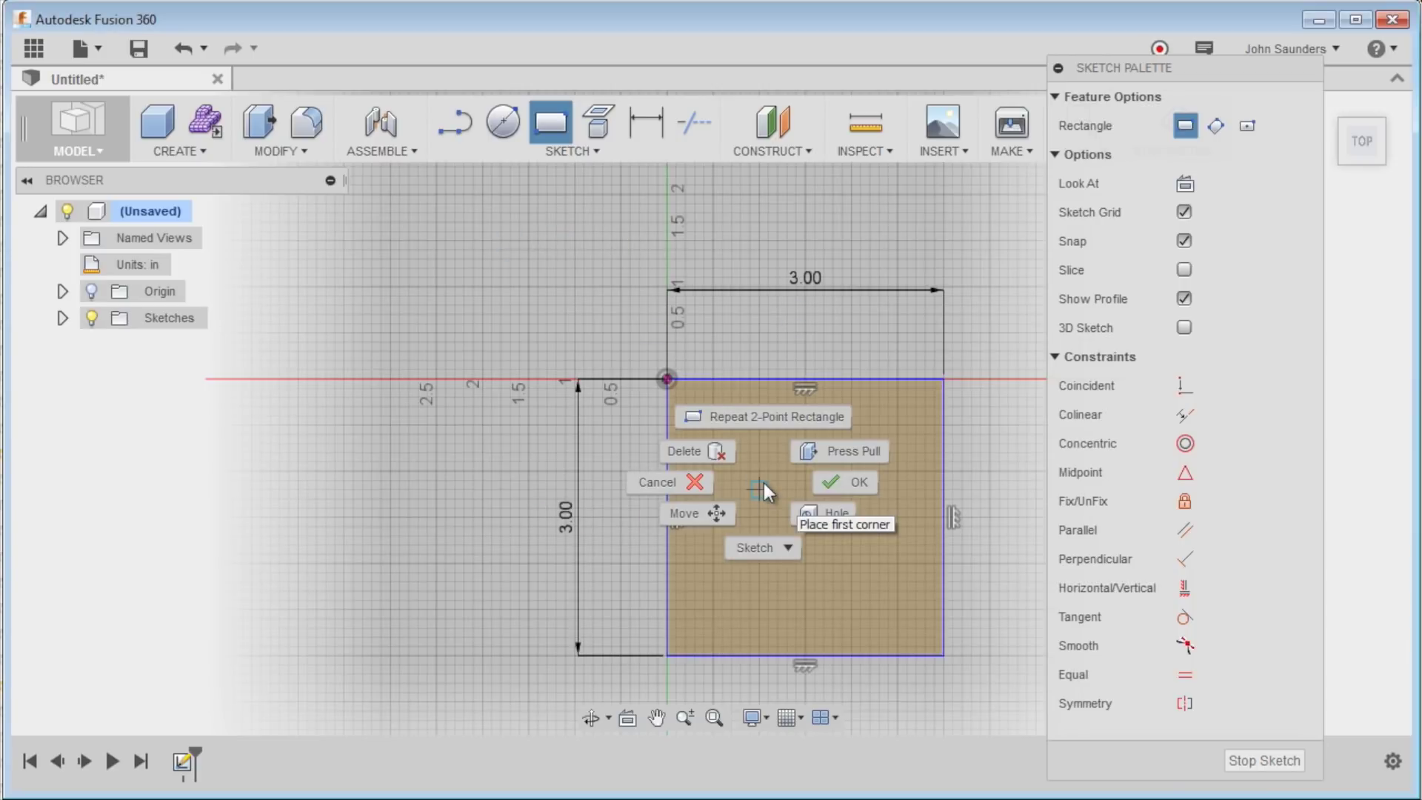
click(824, 451)
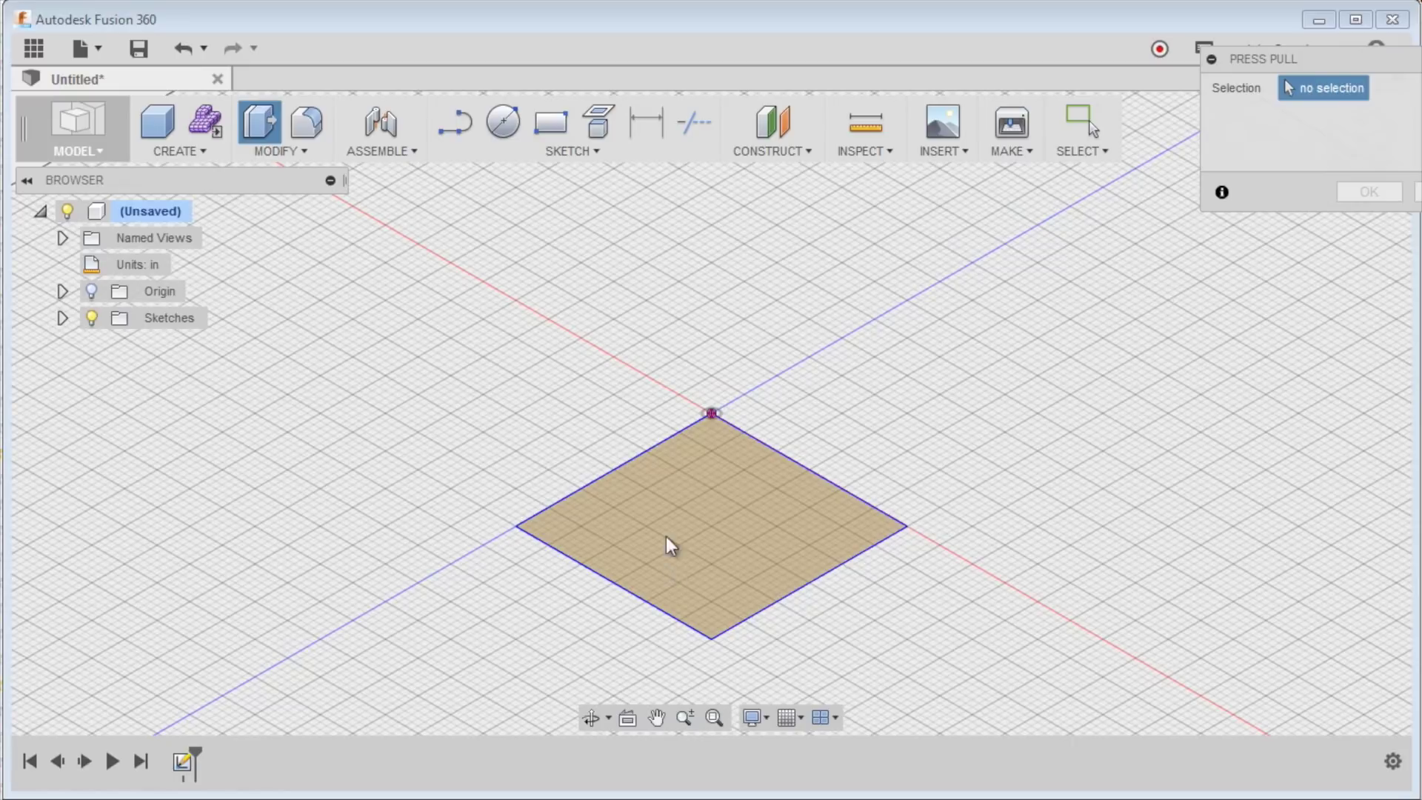
click(674, 527)
text(-)
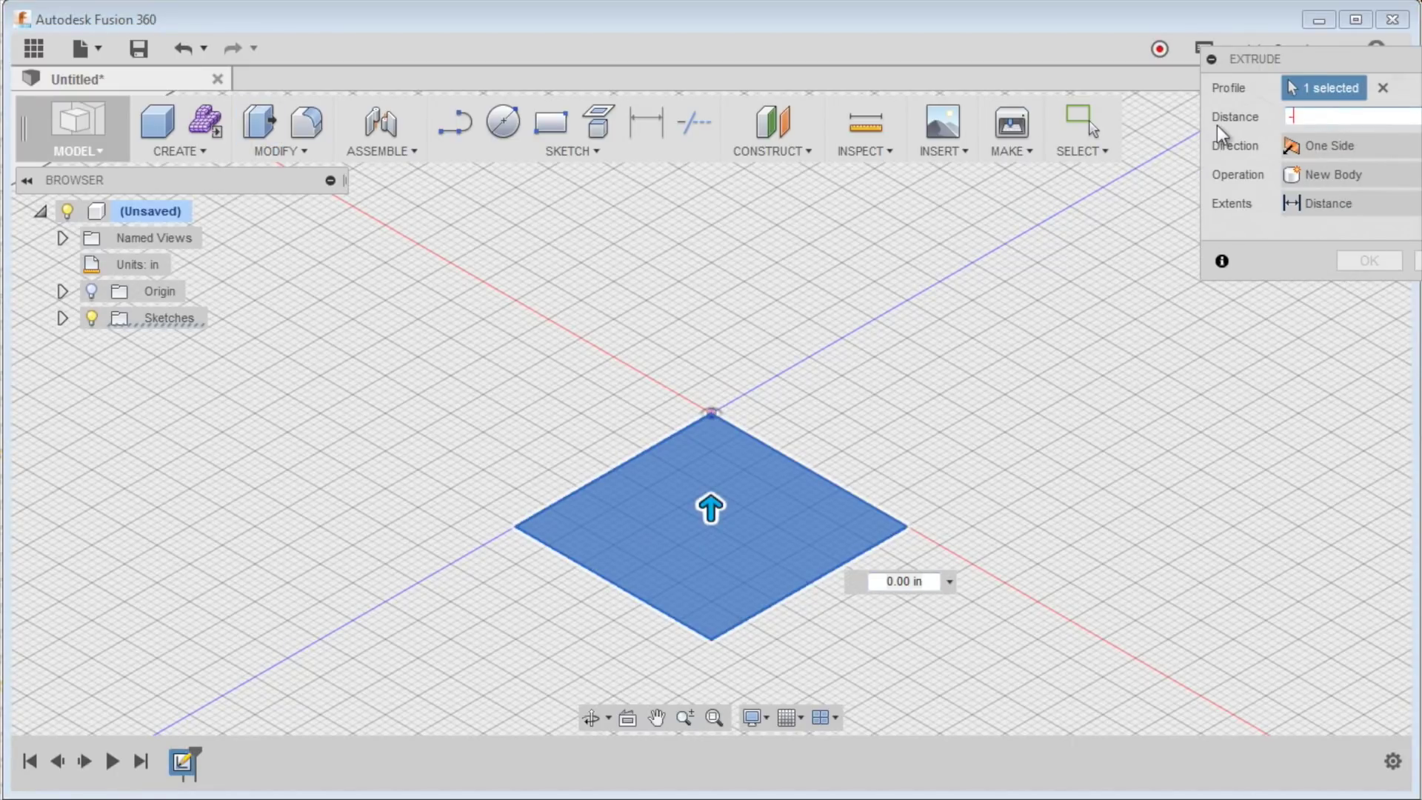
text(2)
key(Tab)
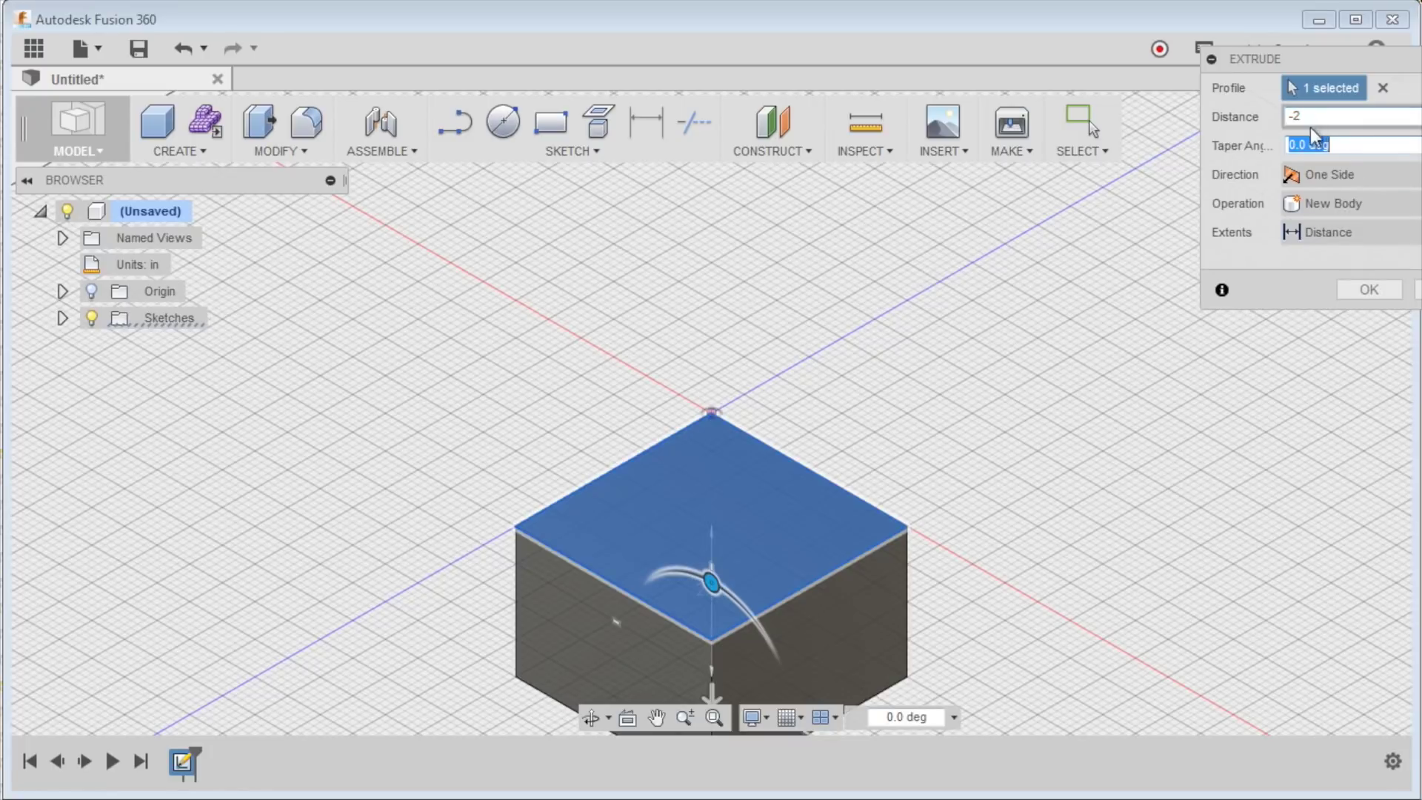
click(1369, 291)
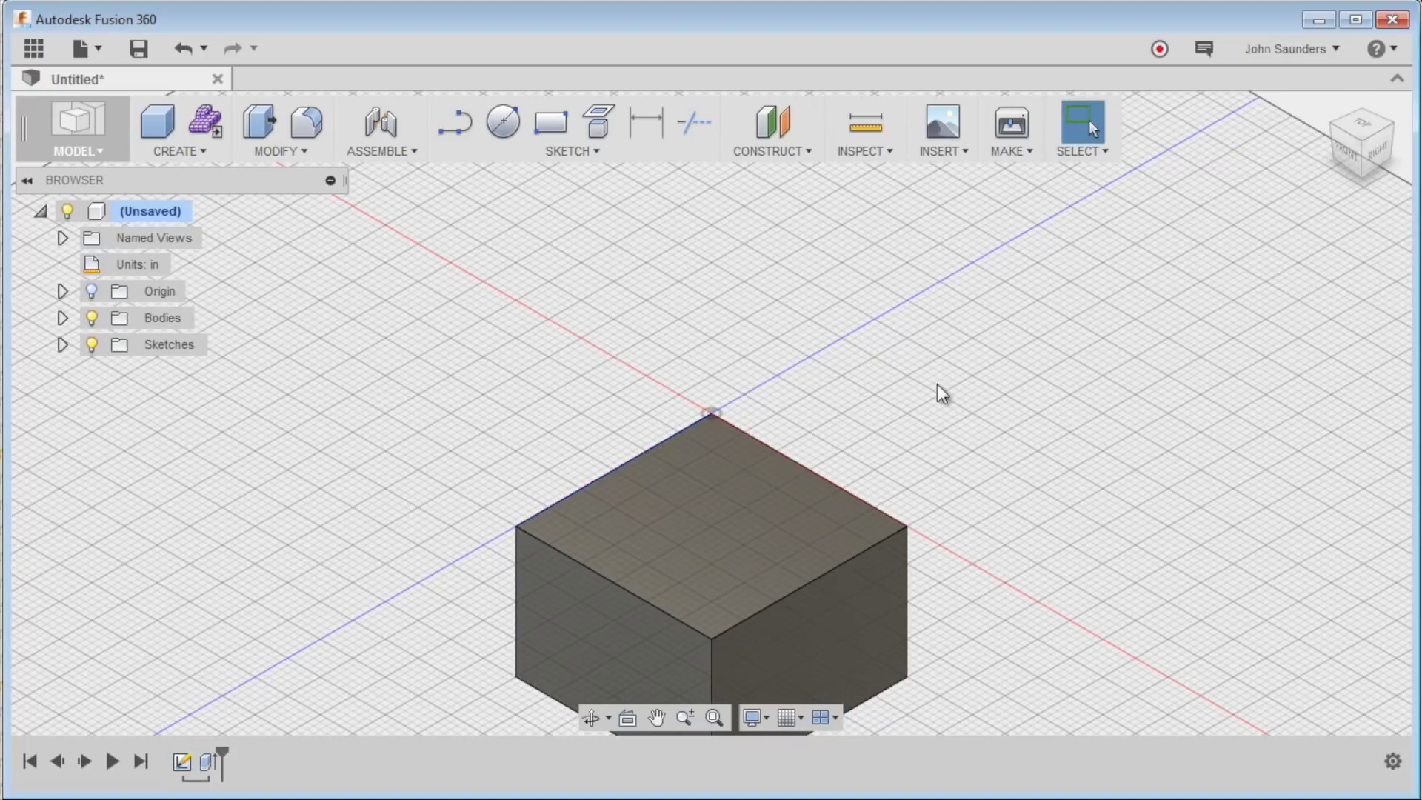
Start a sketch on the block's top face and draw a vertical line between the midpoints of its horizontal edges
click(498, 126)
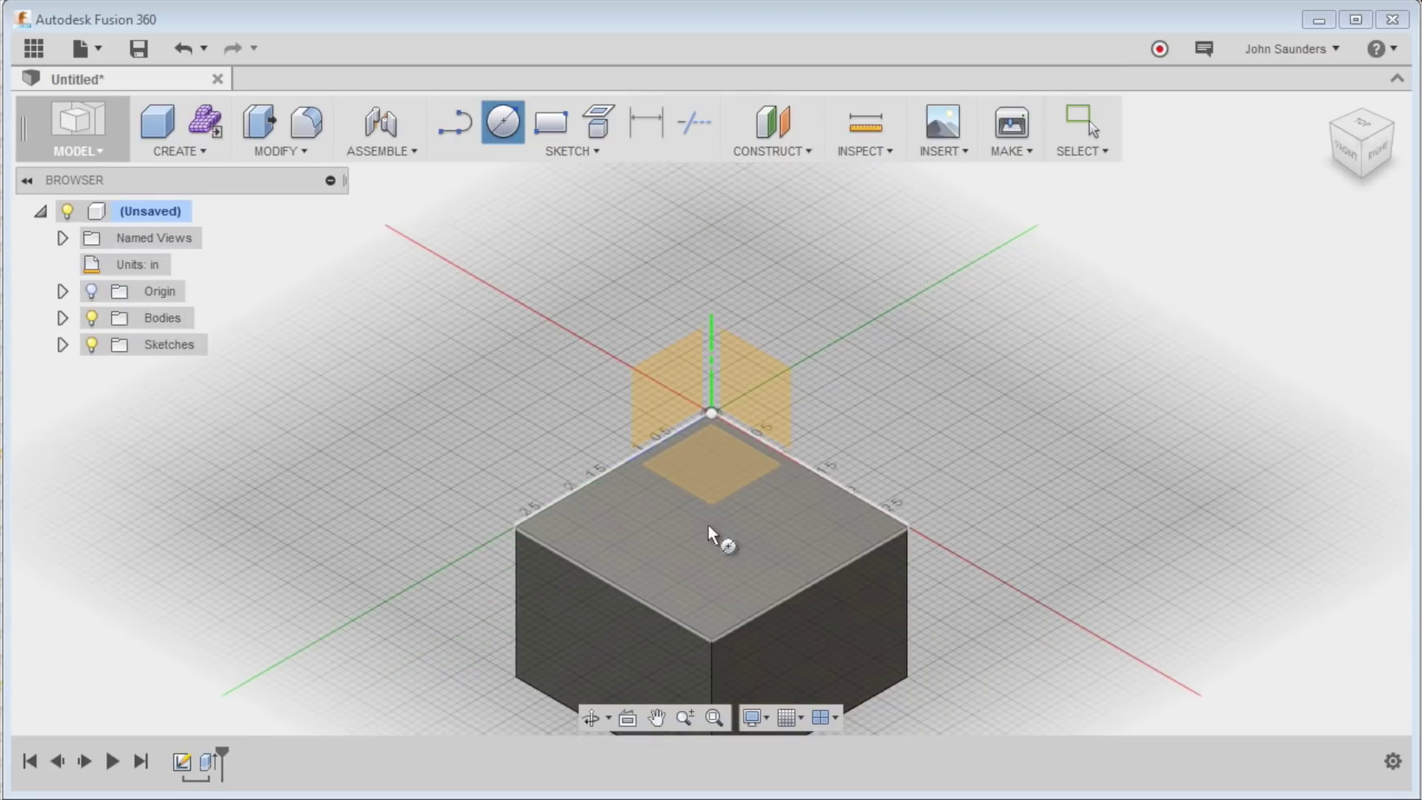
click(705, 523)
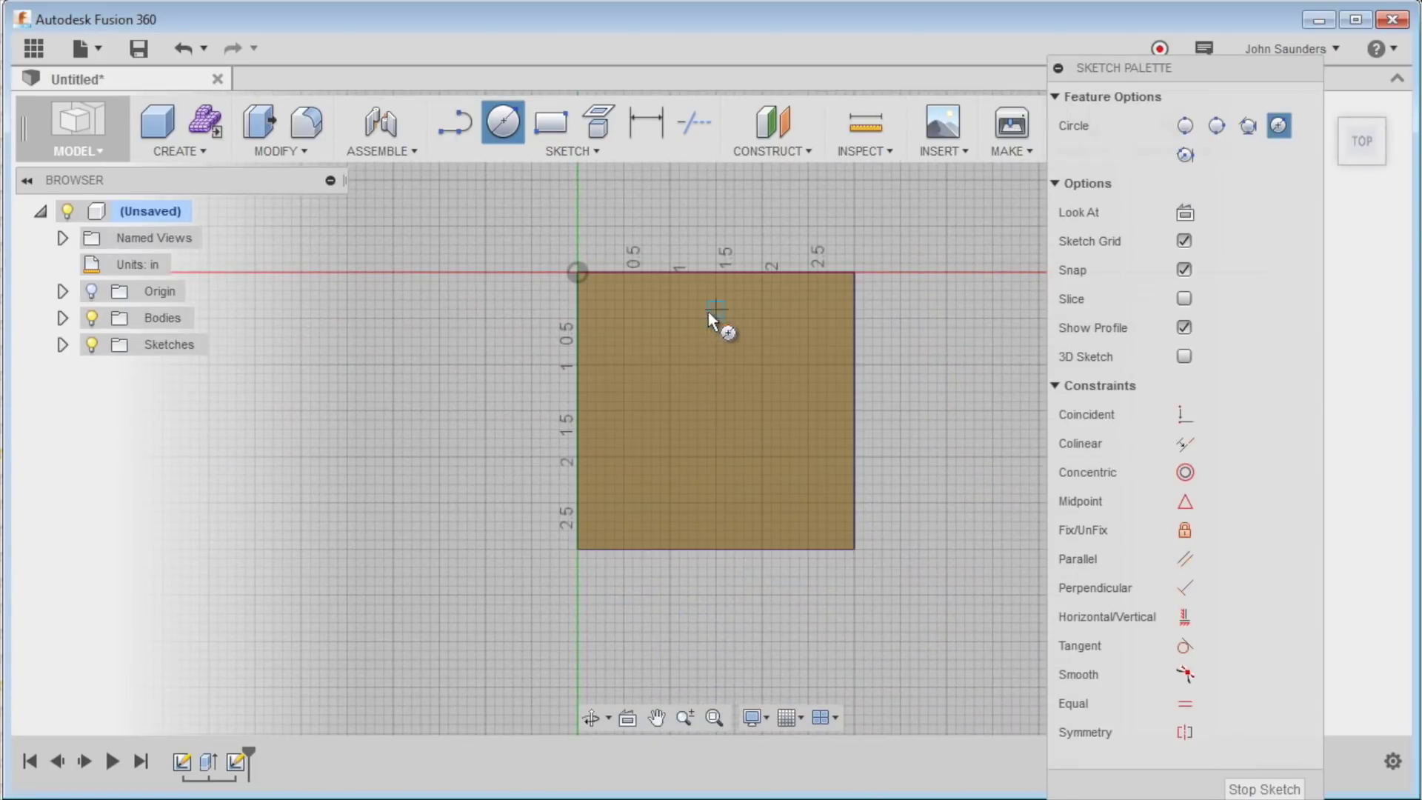
scroll(714, 410, up, 1)
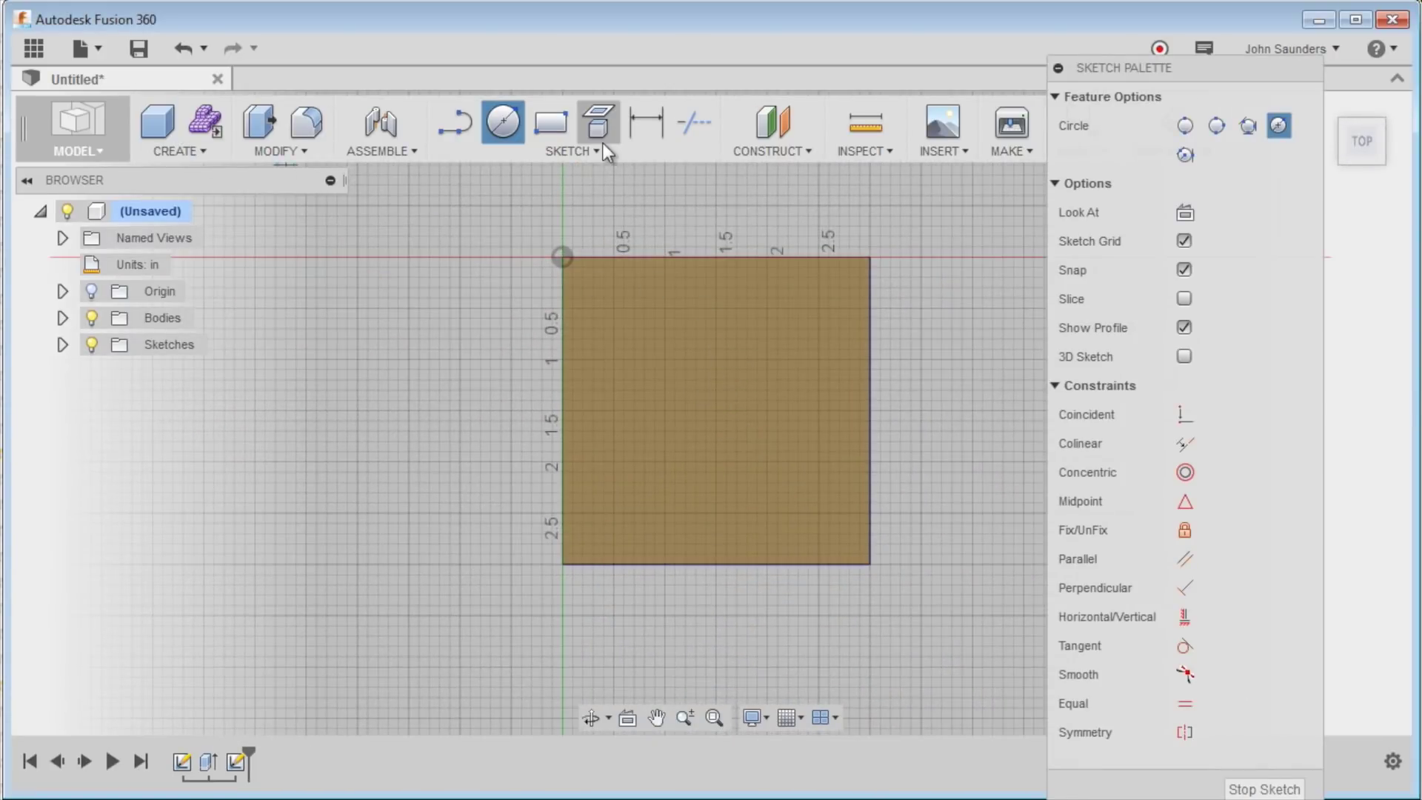
click(570, 153)
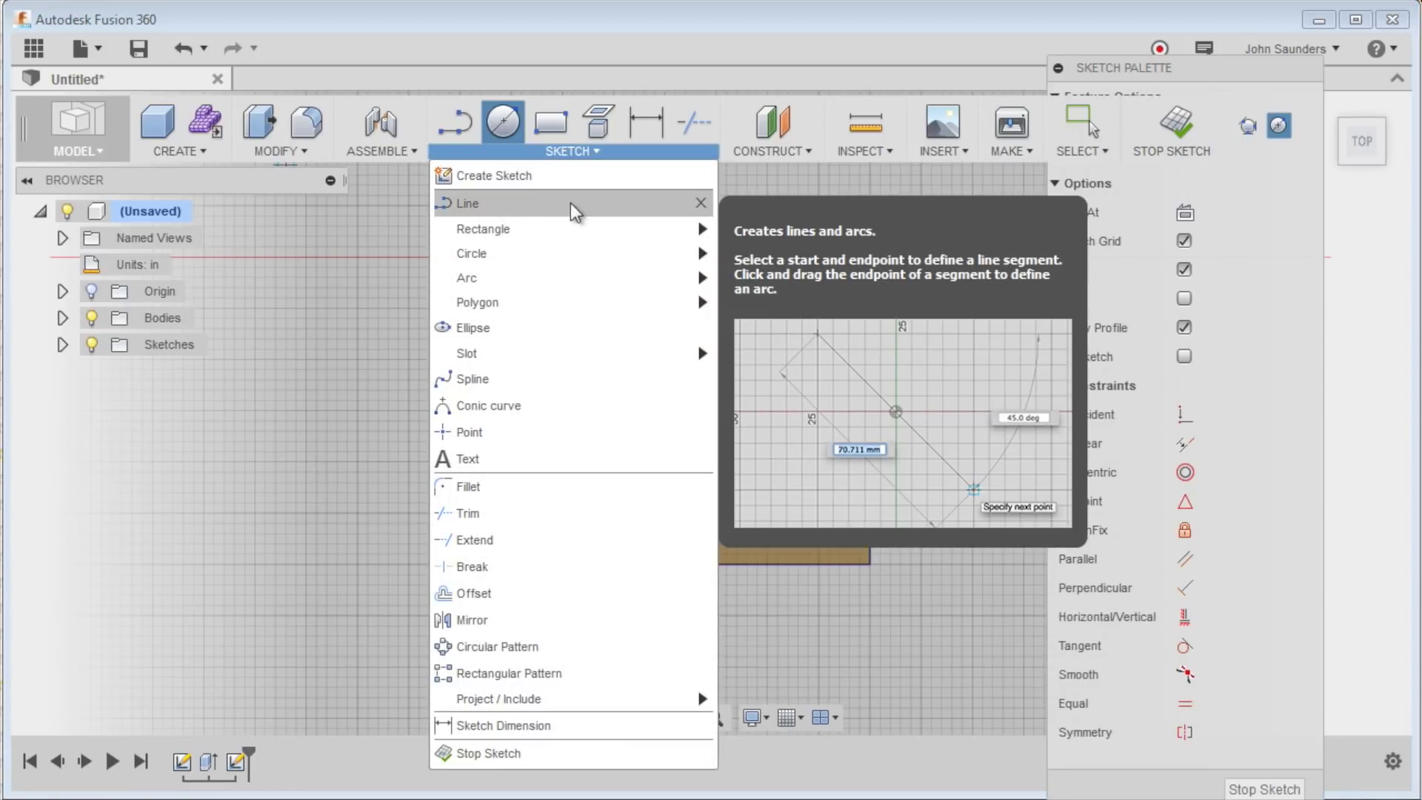
click(571, 203)
mouse_move(713, 255)
mouse_down()
mouse_move(734, 556)
mouse_move(715, 565)
mouse_up()
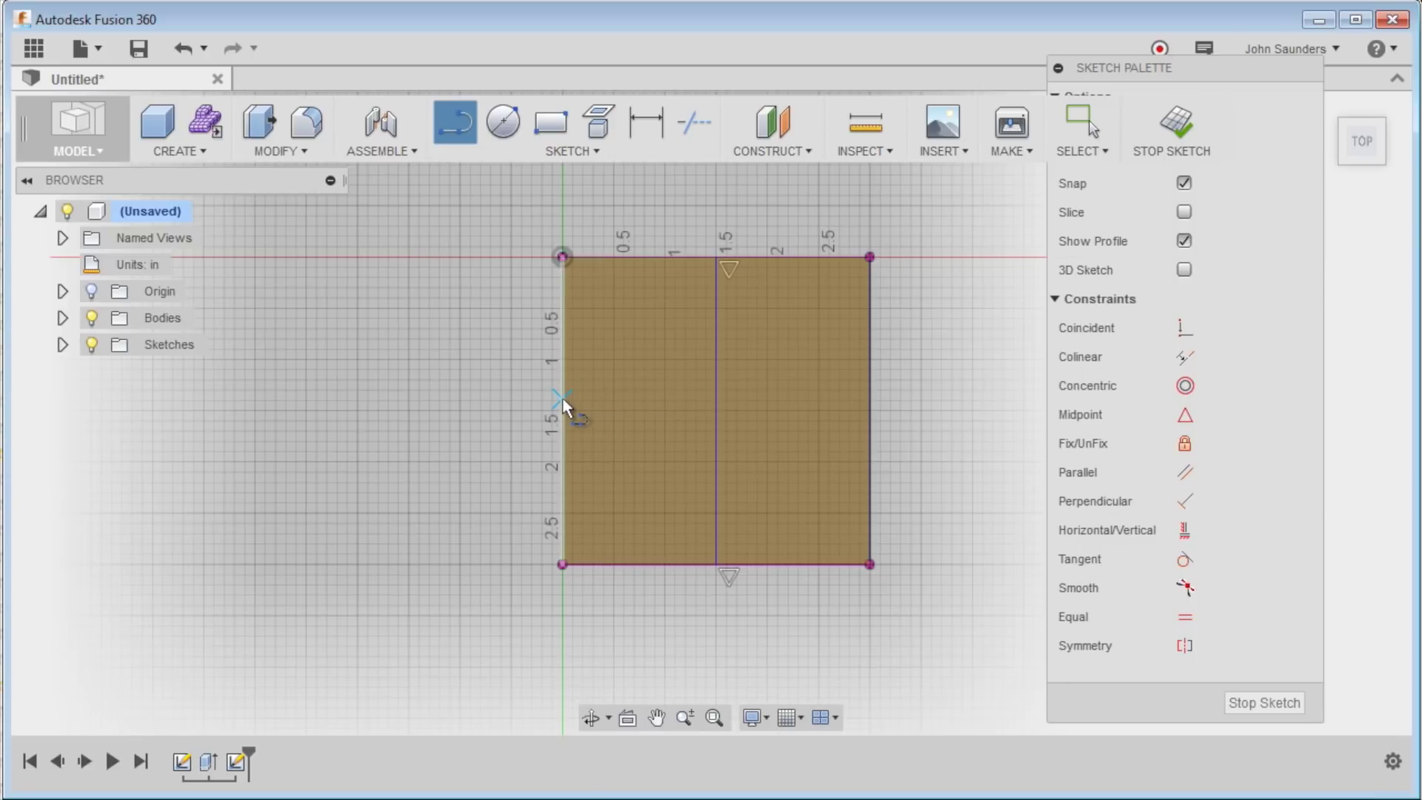
click(562, 397)
click(868, 396)
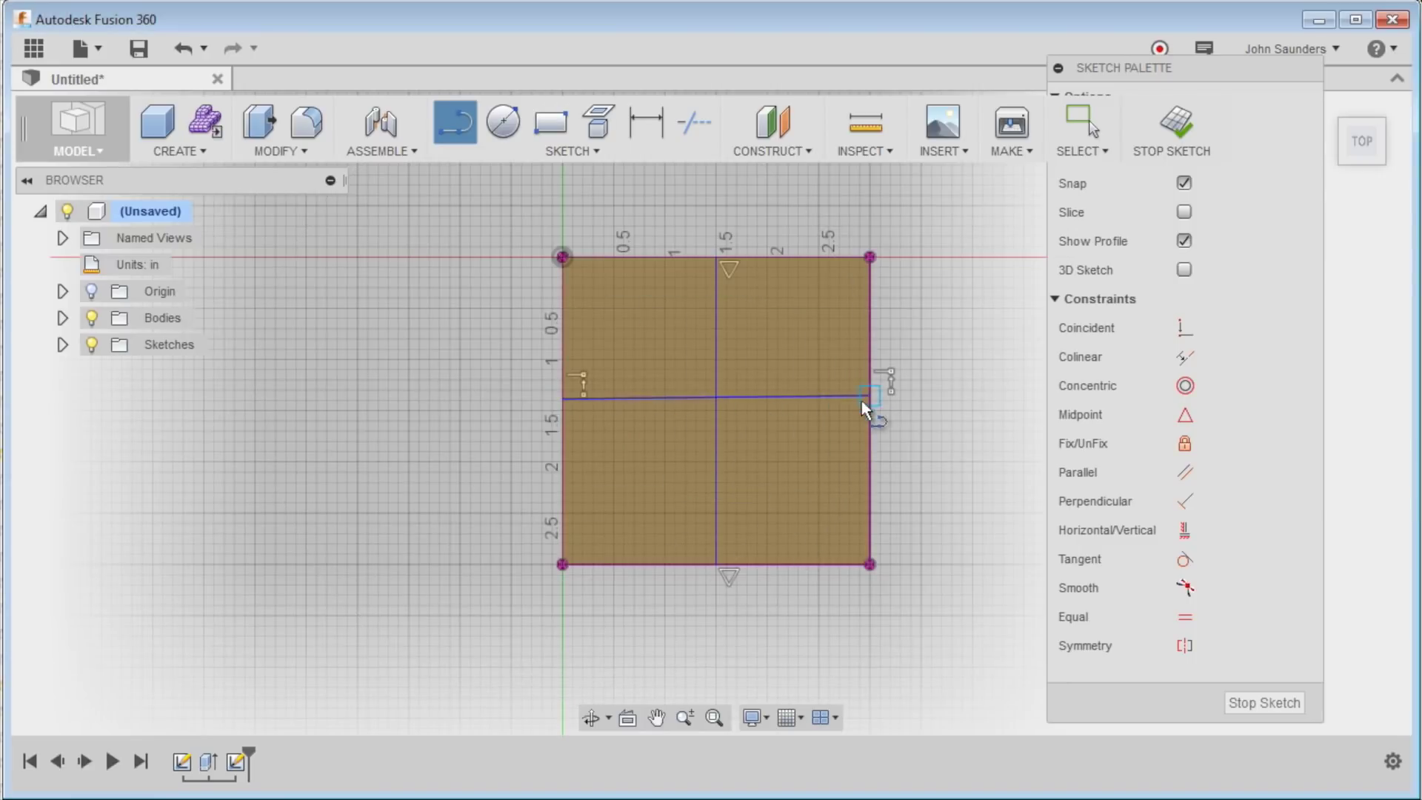
key(Escape)
click(672, 398)
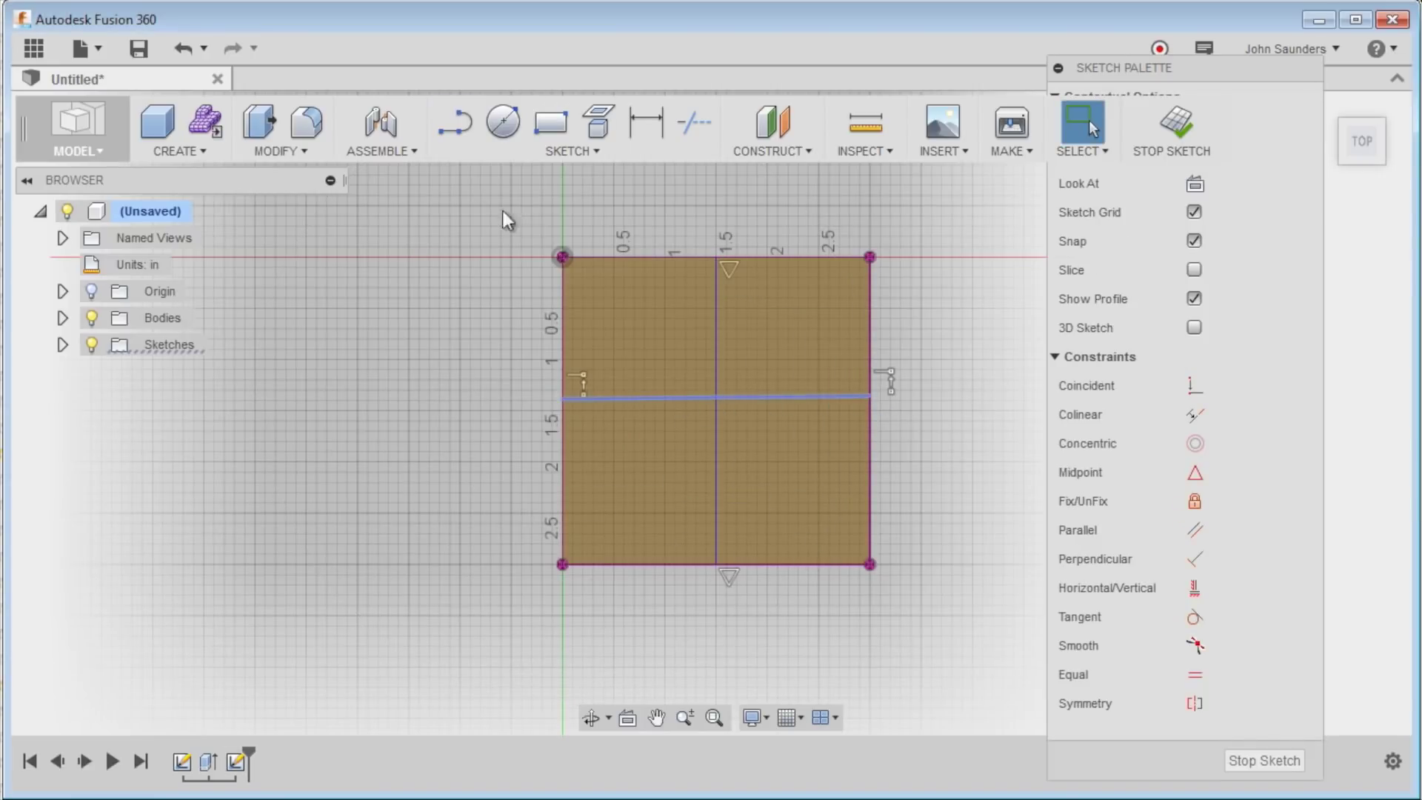
key(Delete)
Draw a horizontal line across the top face between the midpoints of its two side edges
click(569, 151)
click(489, 201)
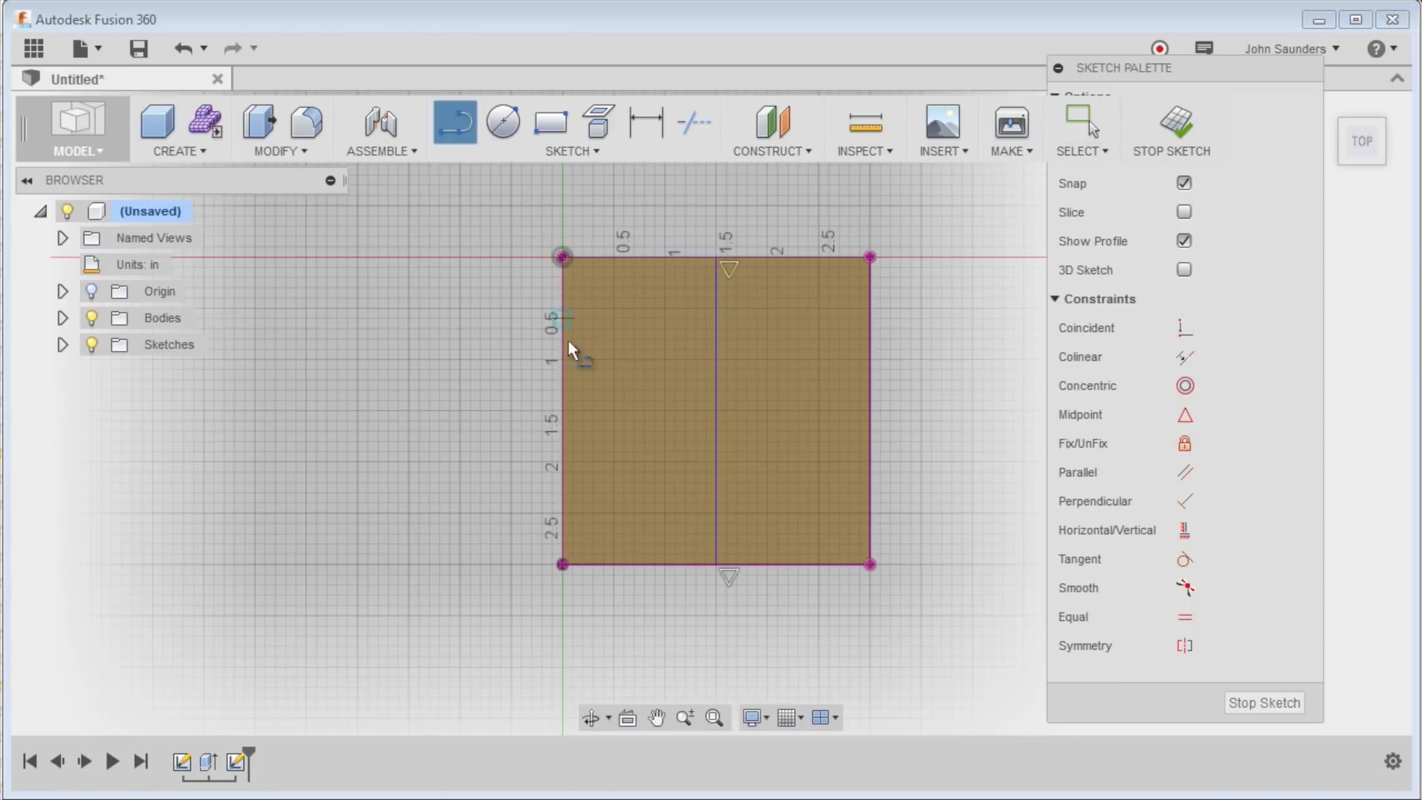
click(562, 410)
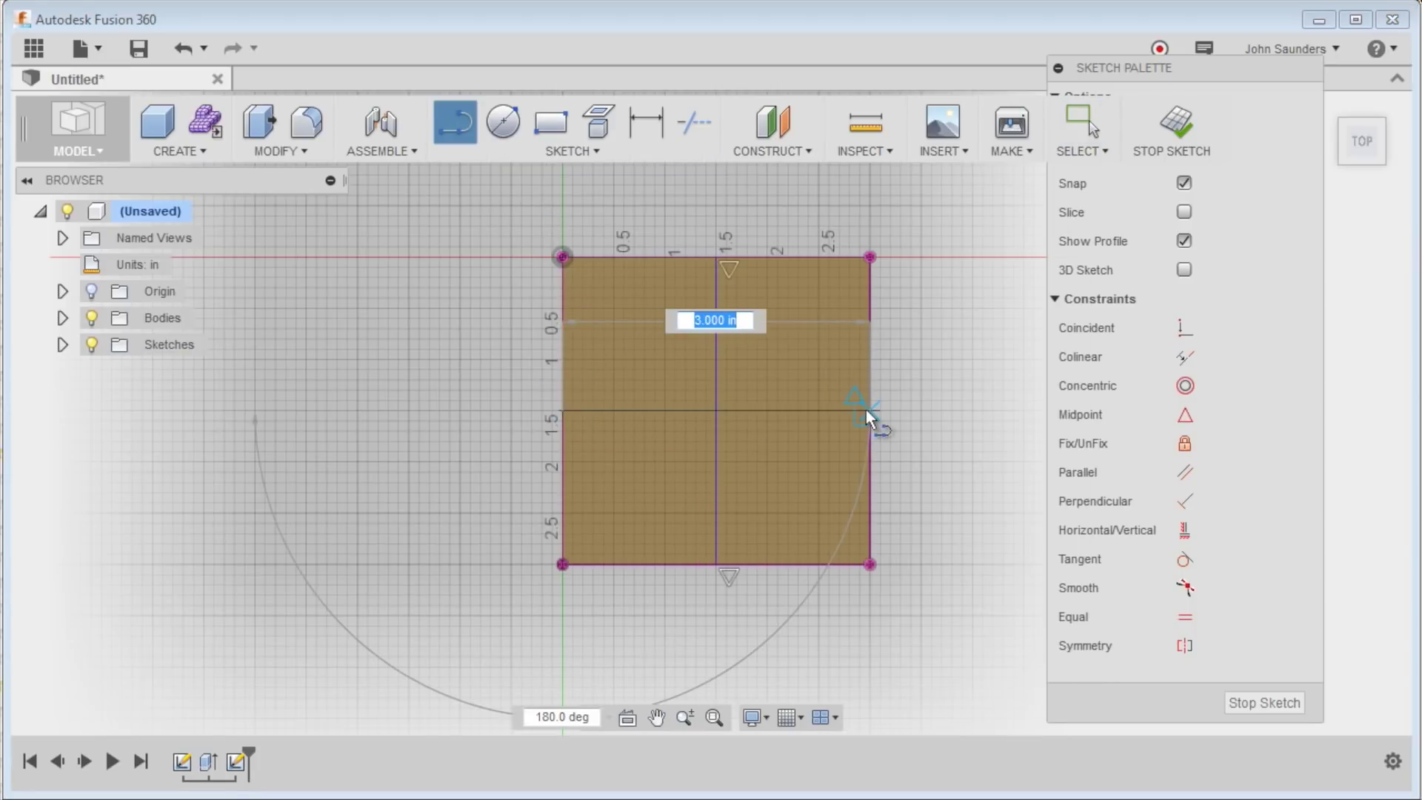
click(868, 411)
Draw a 1.25 in diameter circle at the intersection of the two centre lines and convert both lines to construction geometry
click(503, 122)
click(717, 410)
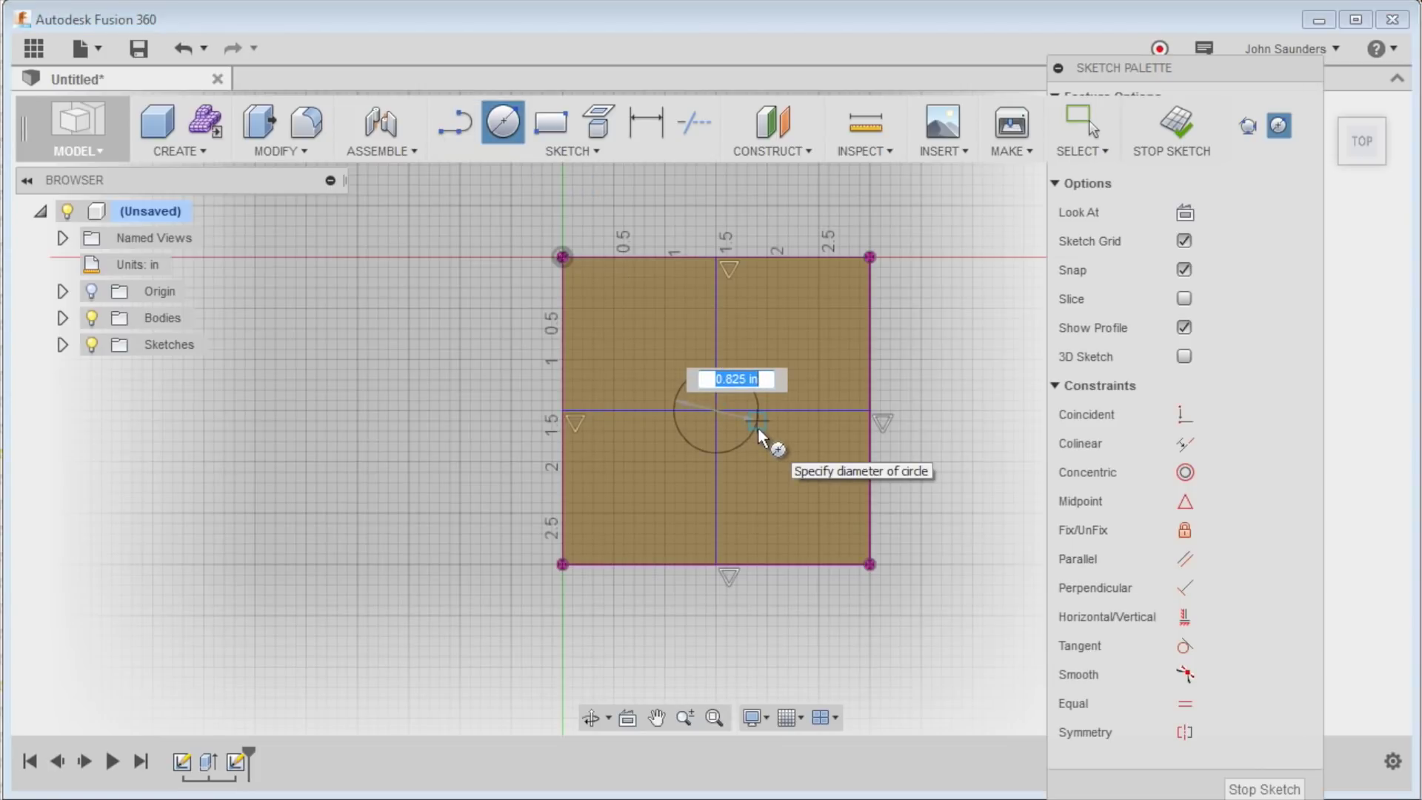
text(1.25)
key(Tab)
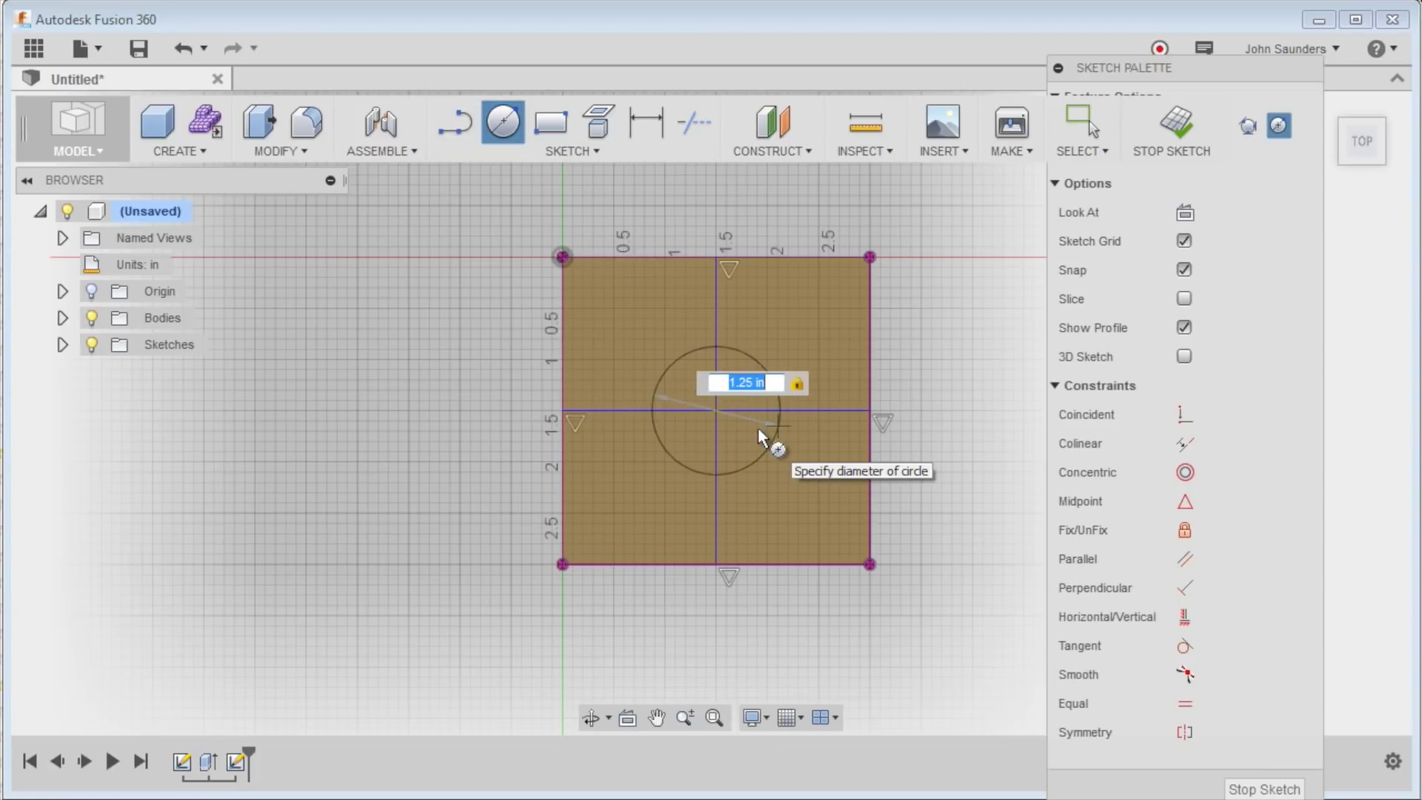
key(Return)
key(Escape)
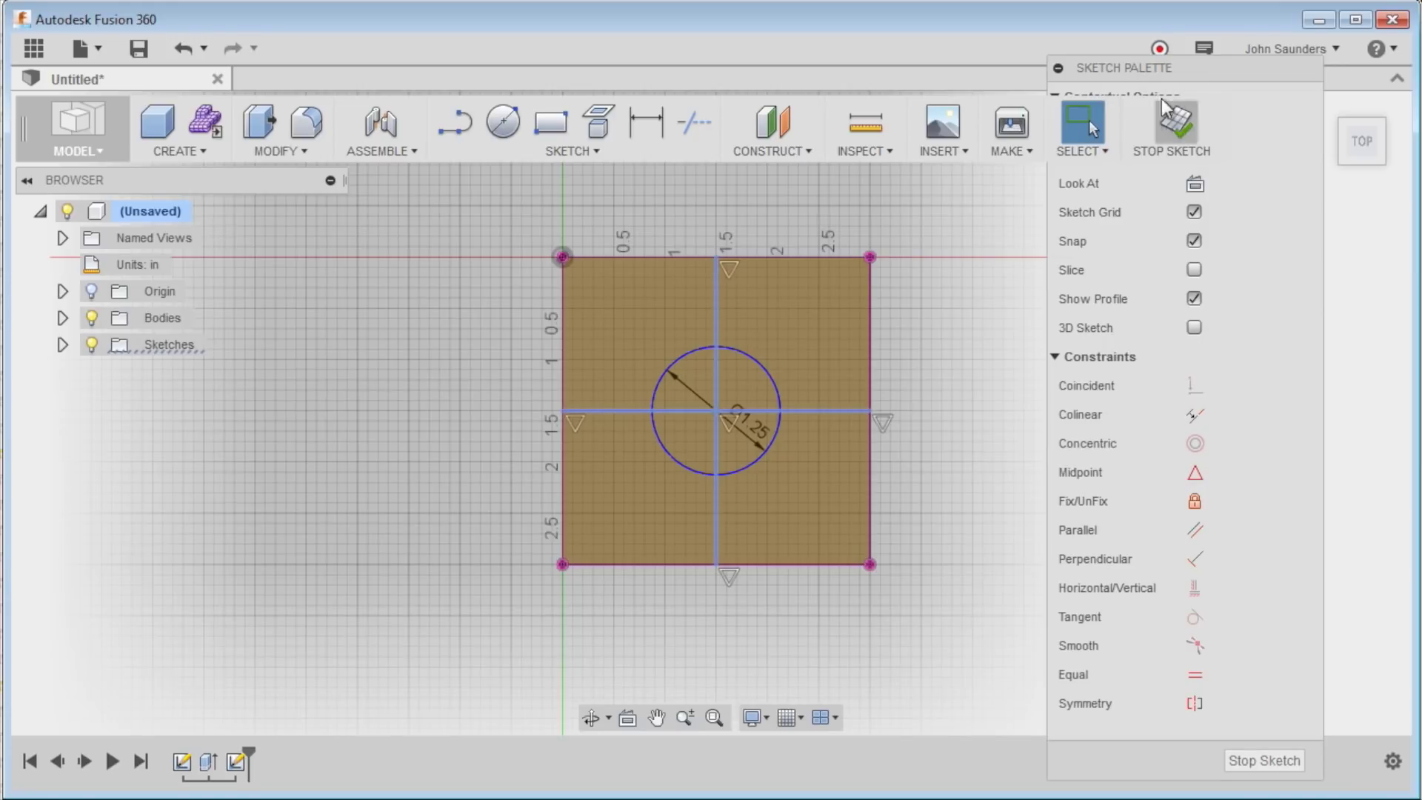
drag(1165, 70, 1145, 77)
click(1176, 130)
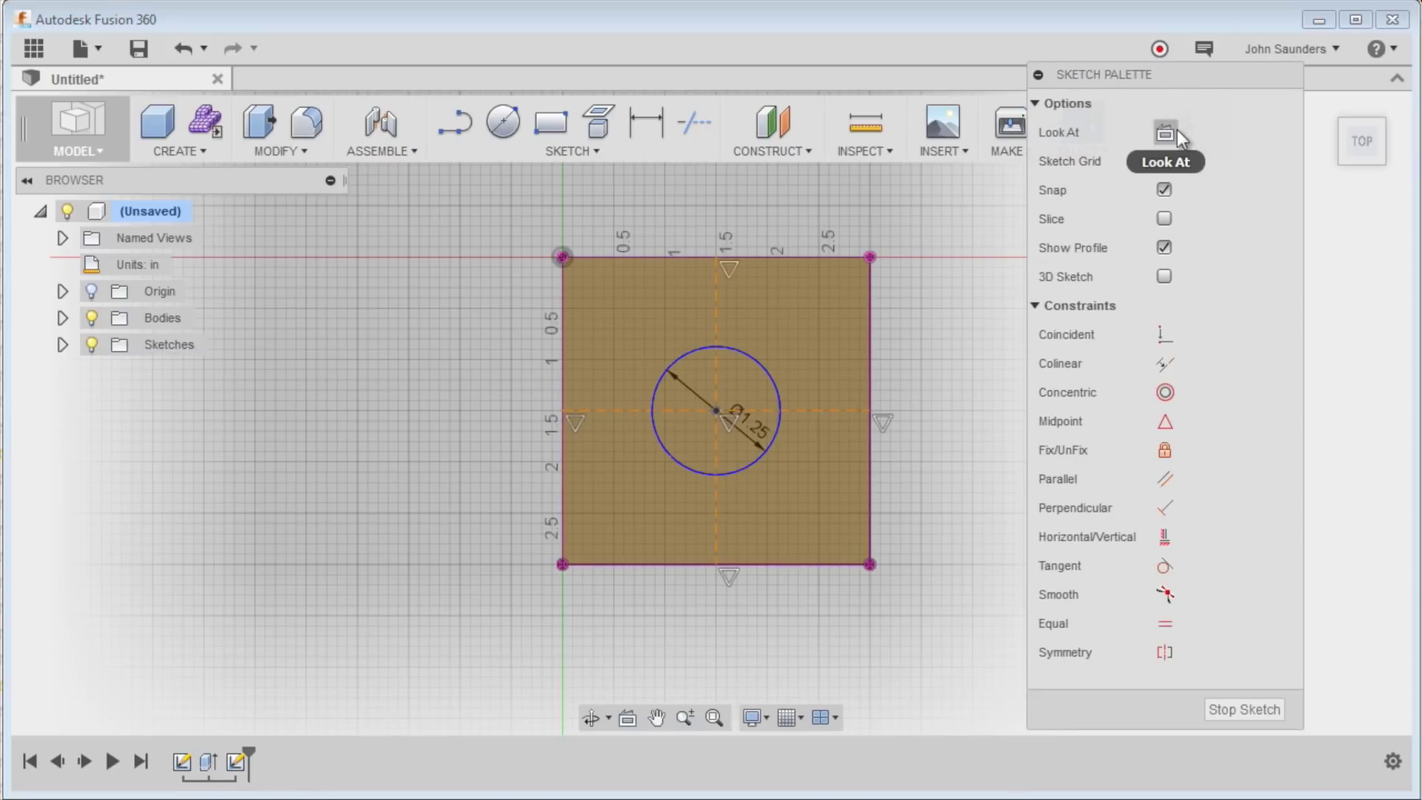
Extrude the circle by -1 in to cut a round pocket into the block's top face
mouse_move(603, 412)
shift+middle_down()
mouse_move(603, 353)
mouse_move(696, 371)
shift+middle_up()
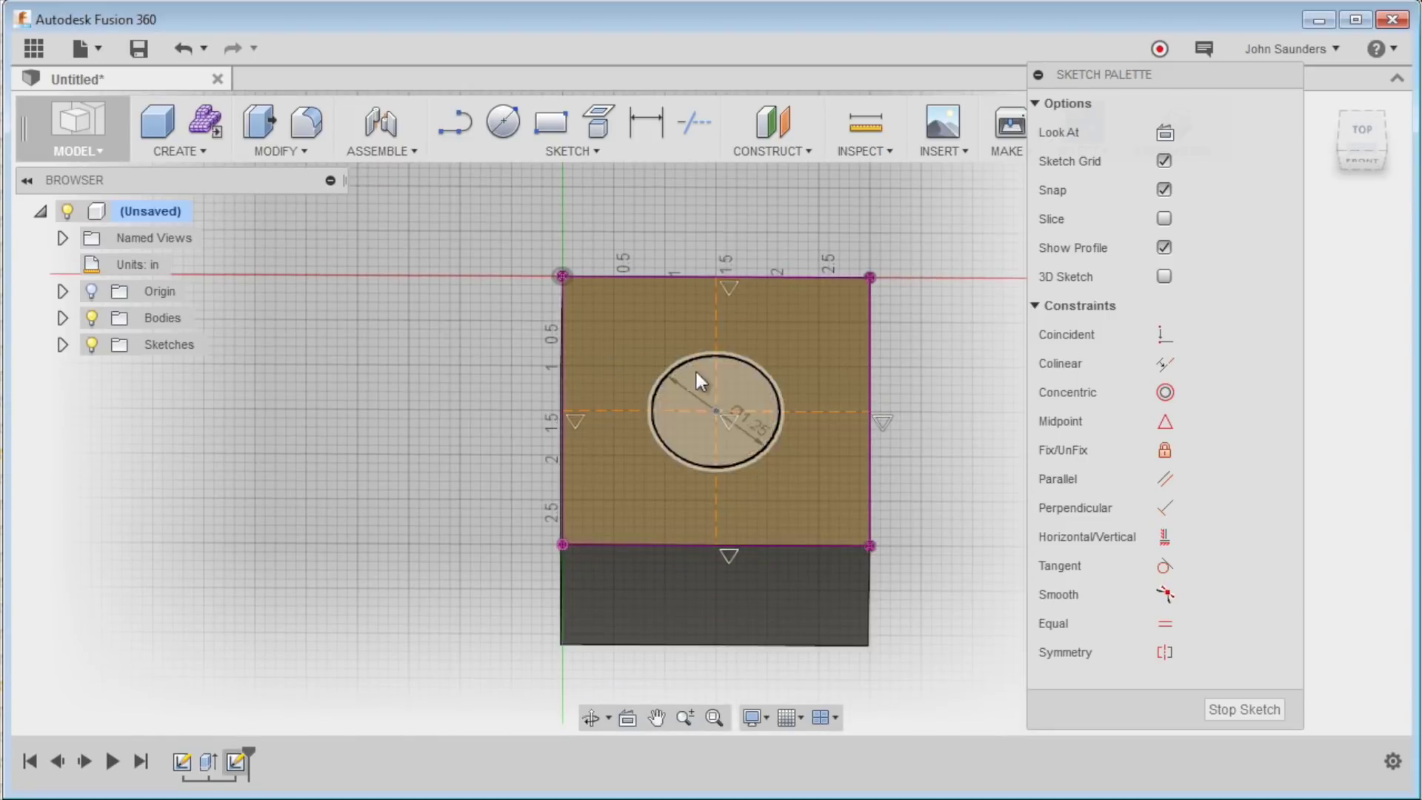
right_click(696, 370)
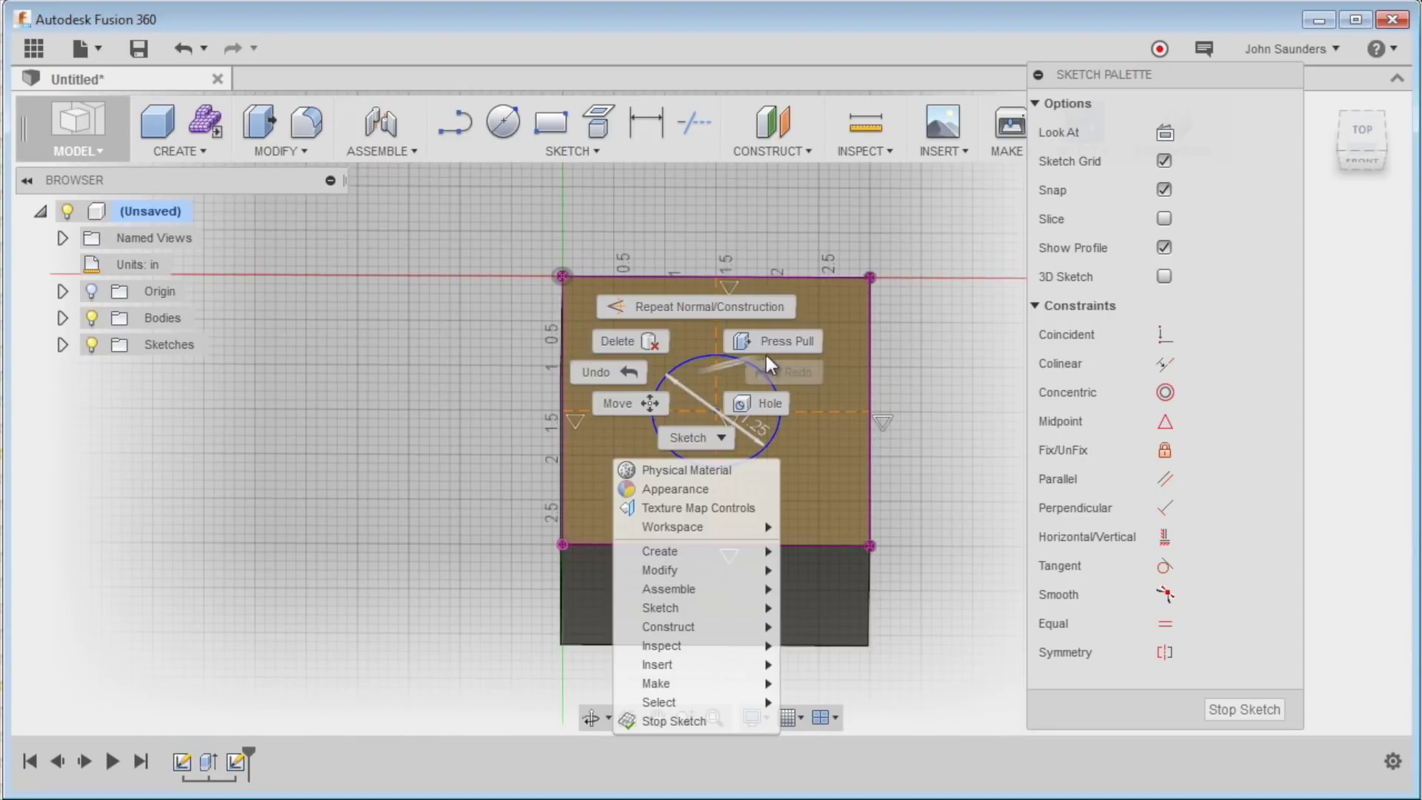
click(763, 345)
click(702, 380)
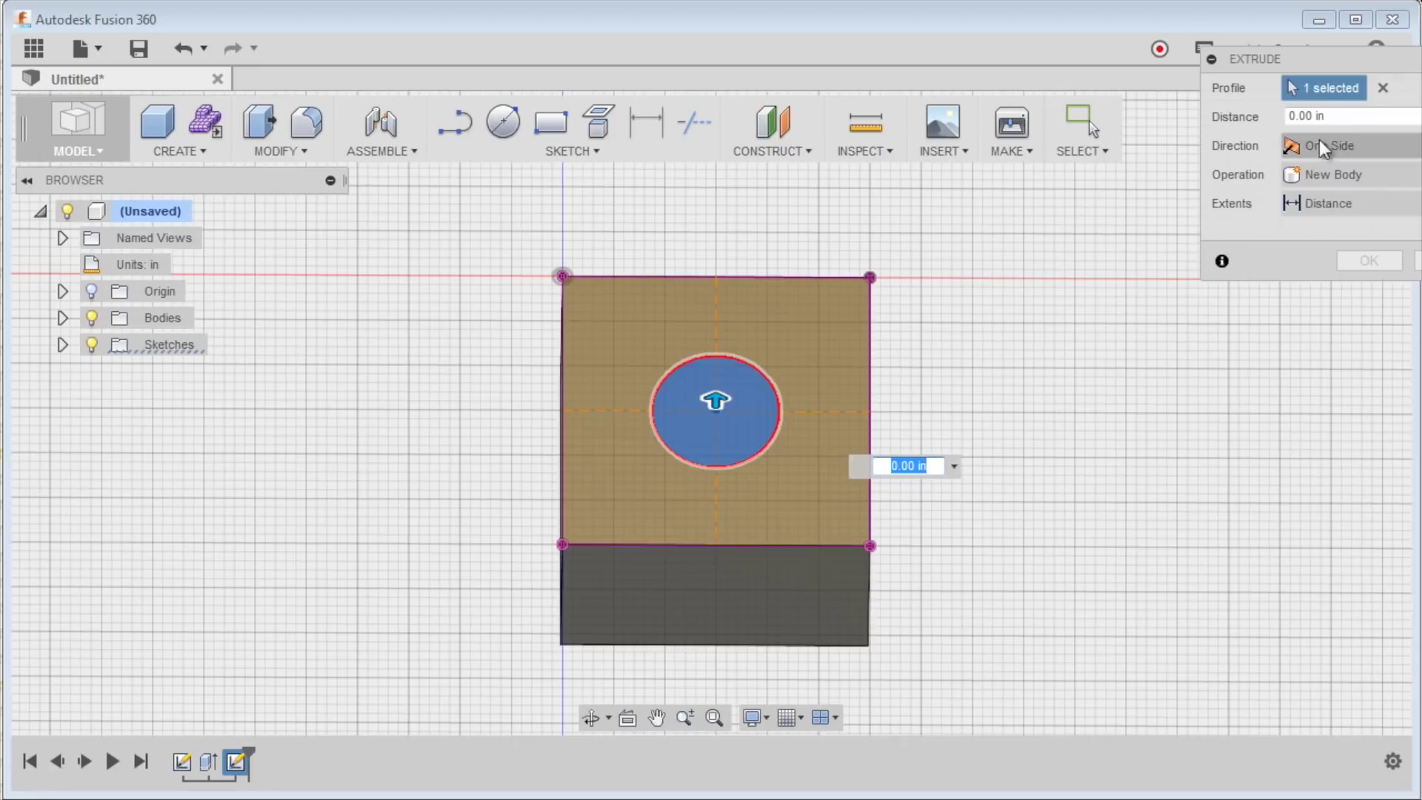
click(1326, 117)
text(-1)
key(Return)
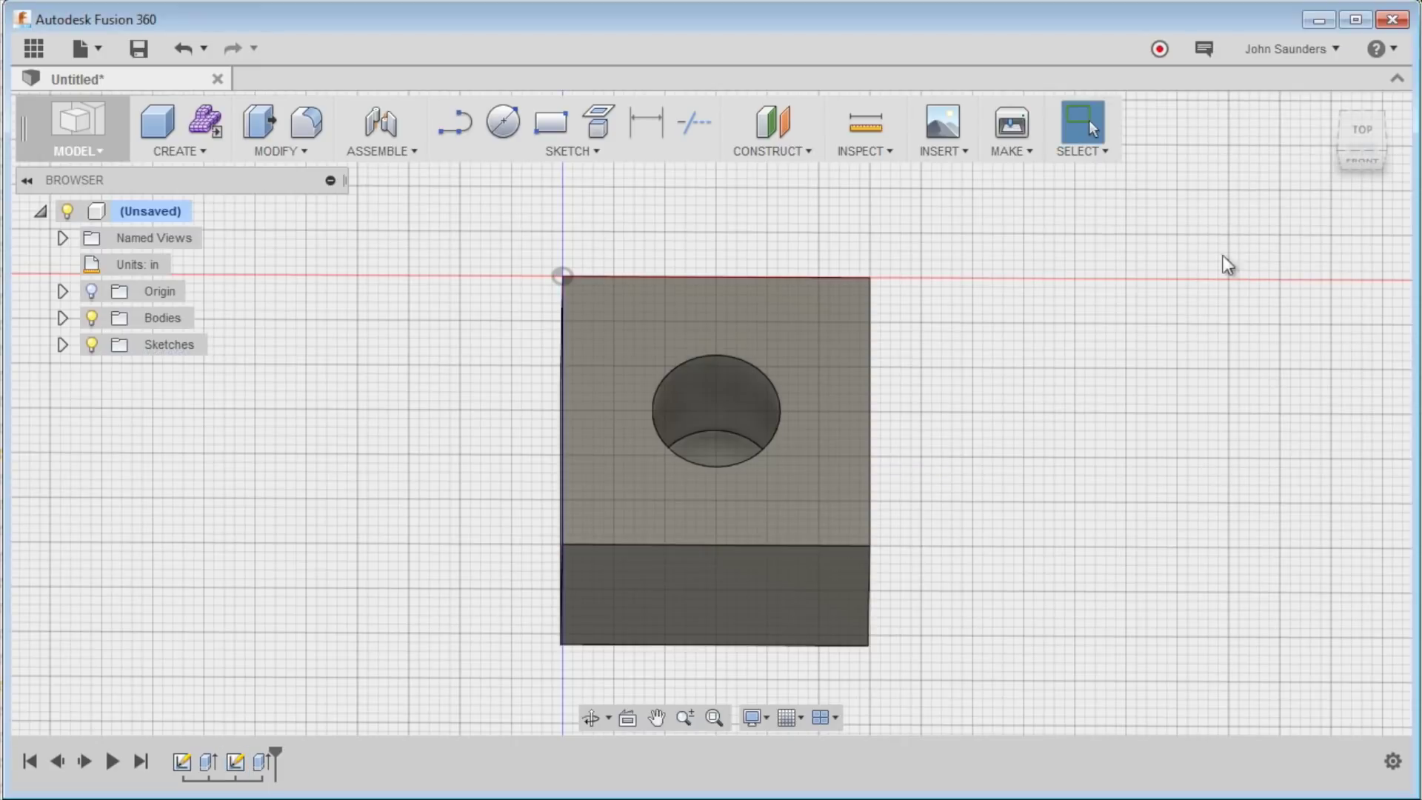
Start a new sketch on the block's top face and place a point just inside the corner at the origin
scroll(635, 343, up, 3)
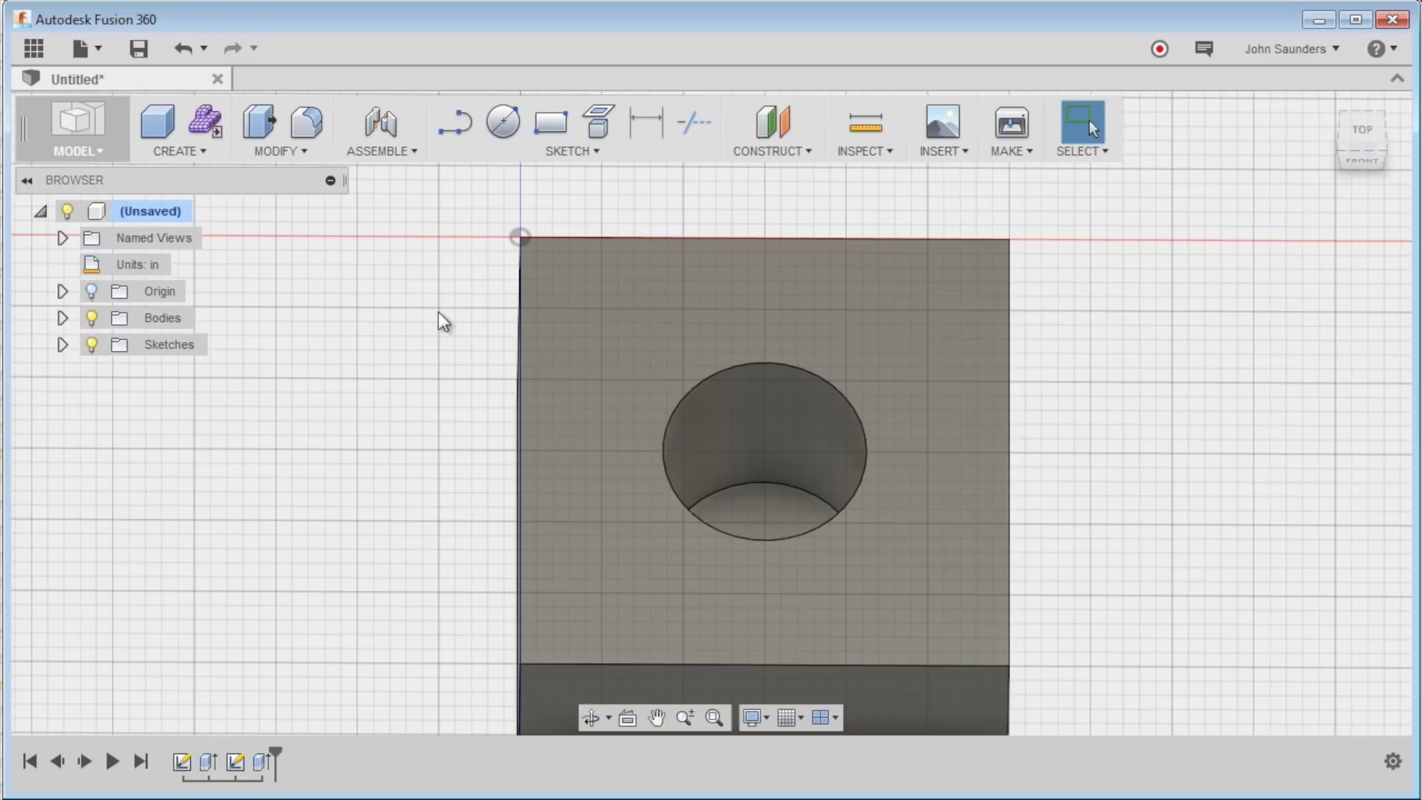
click(595, 153)
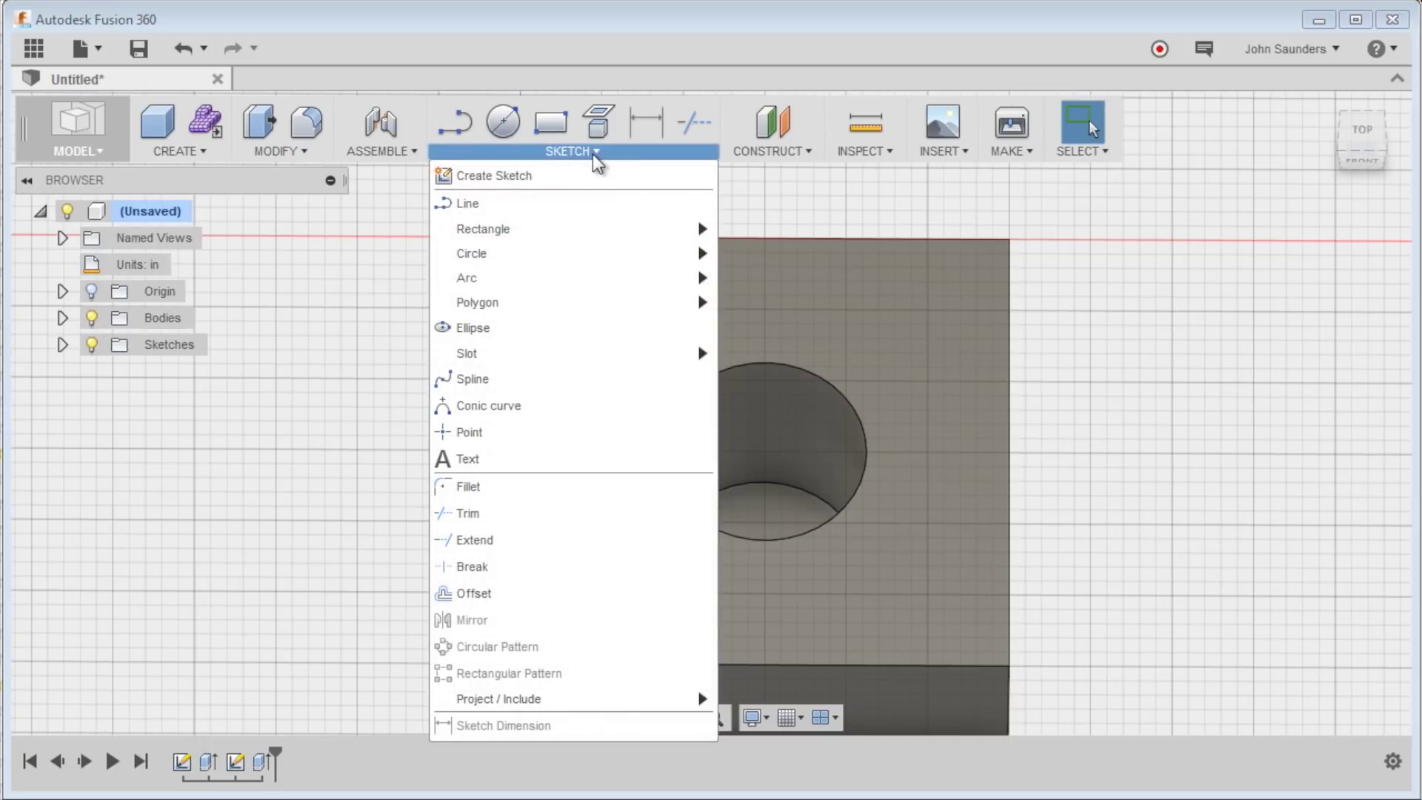
click(549, 433)
click(586, 295)
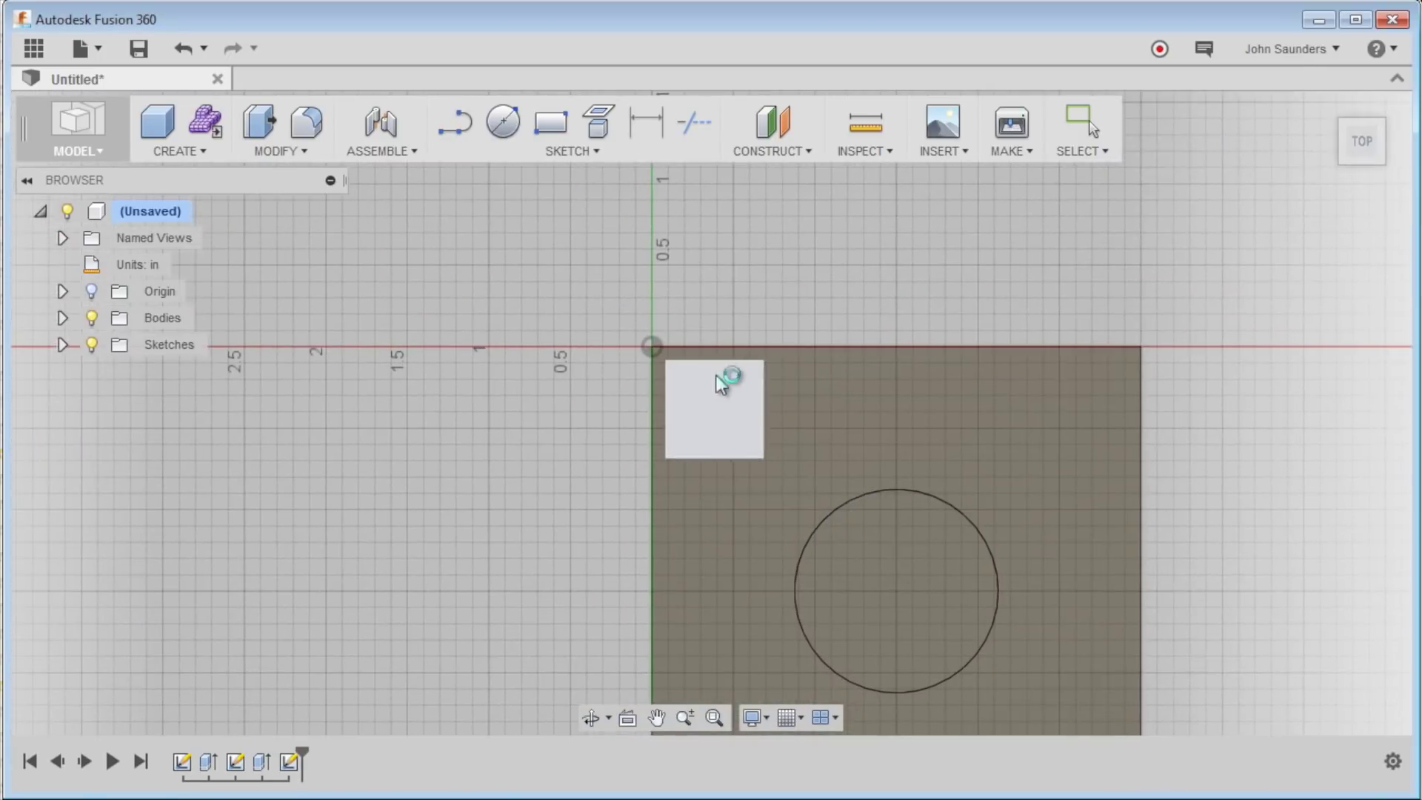
click(717, 411)
middle_drag(754, 290, 604, 276)
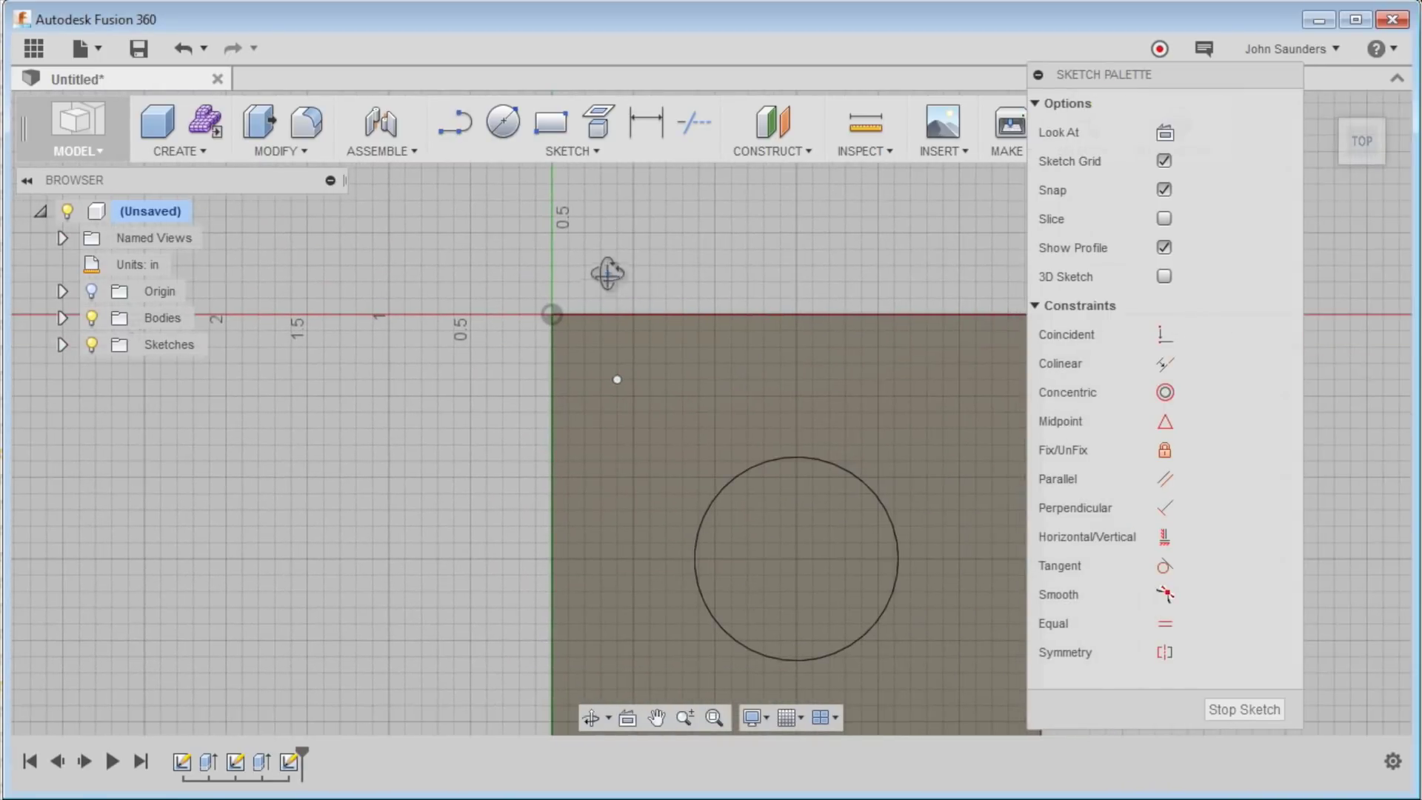
Start a counterbore hole at the sketch point near the block's corner, with a 2 in depth and 0.257 in diameter
click(213, 152)
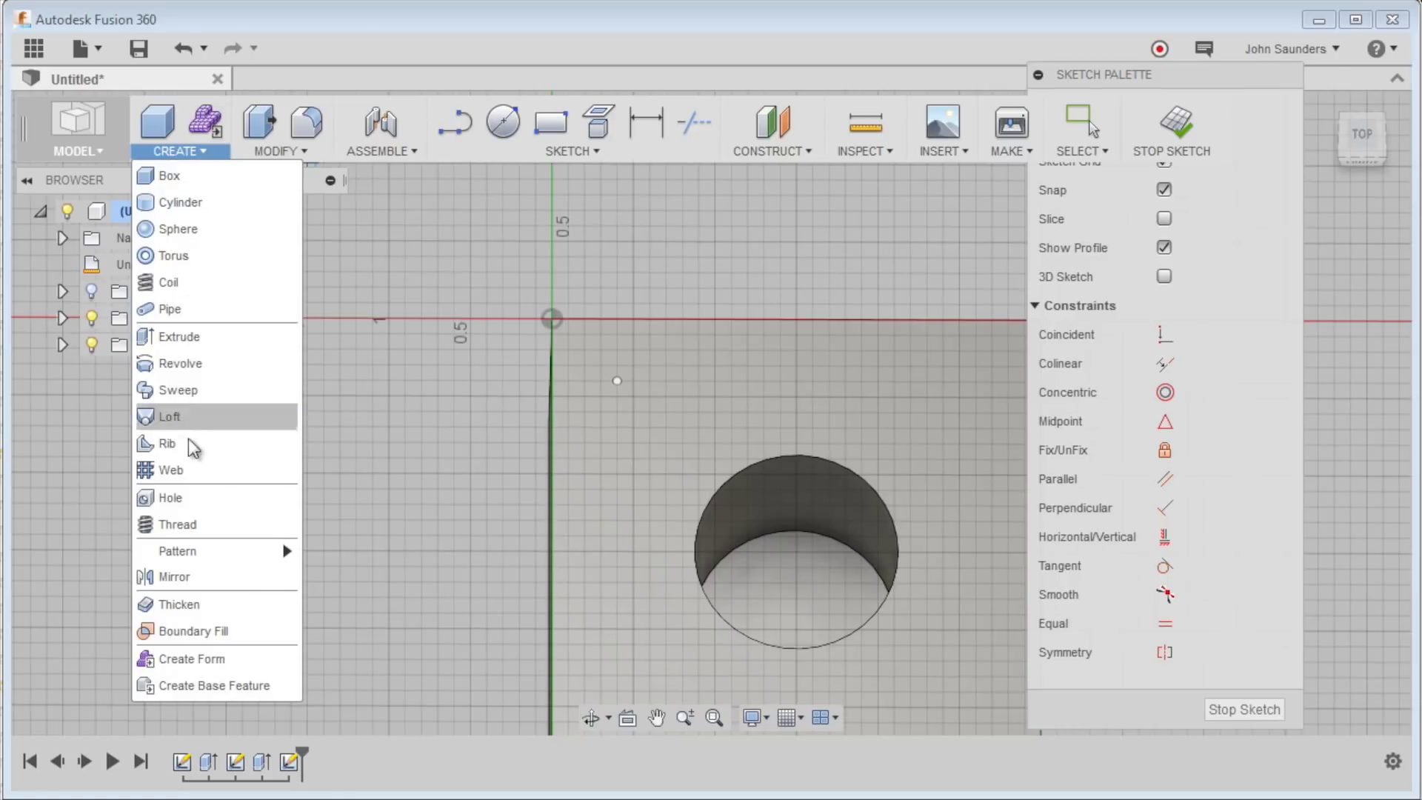
click(200, 501)
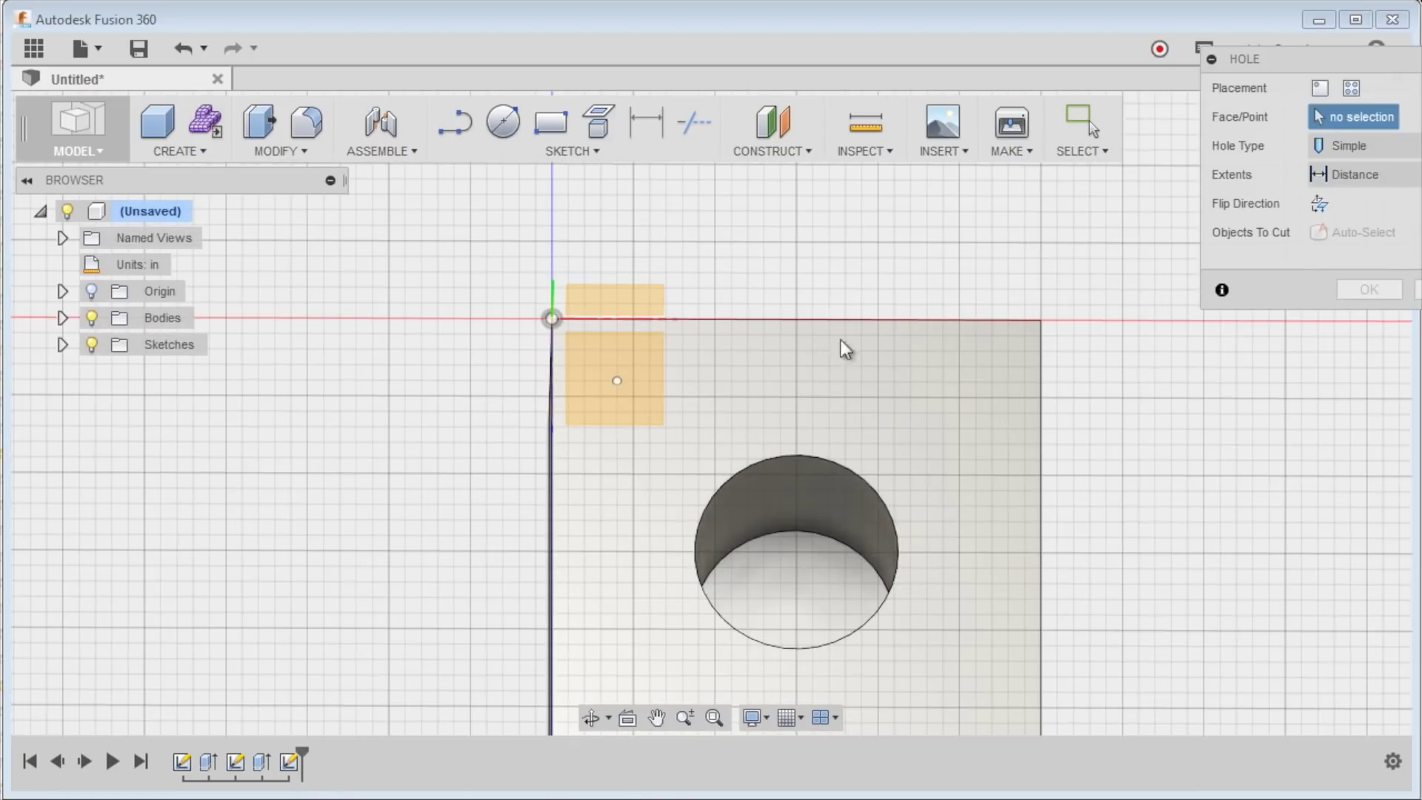
click(618, 382)
click(1365, 146)
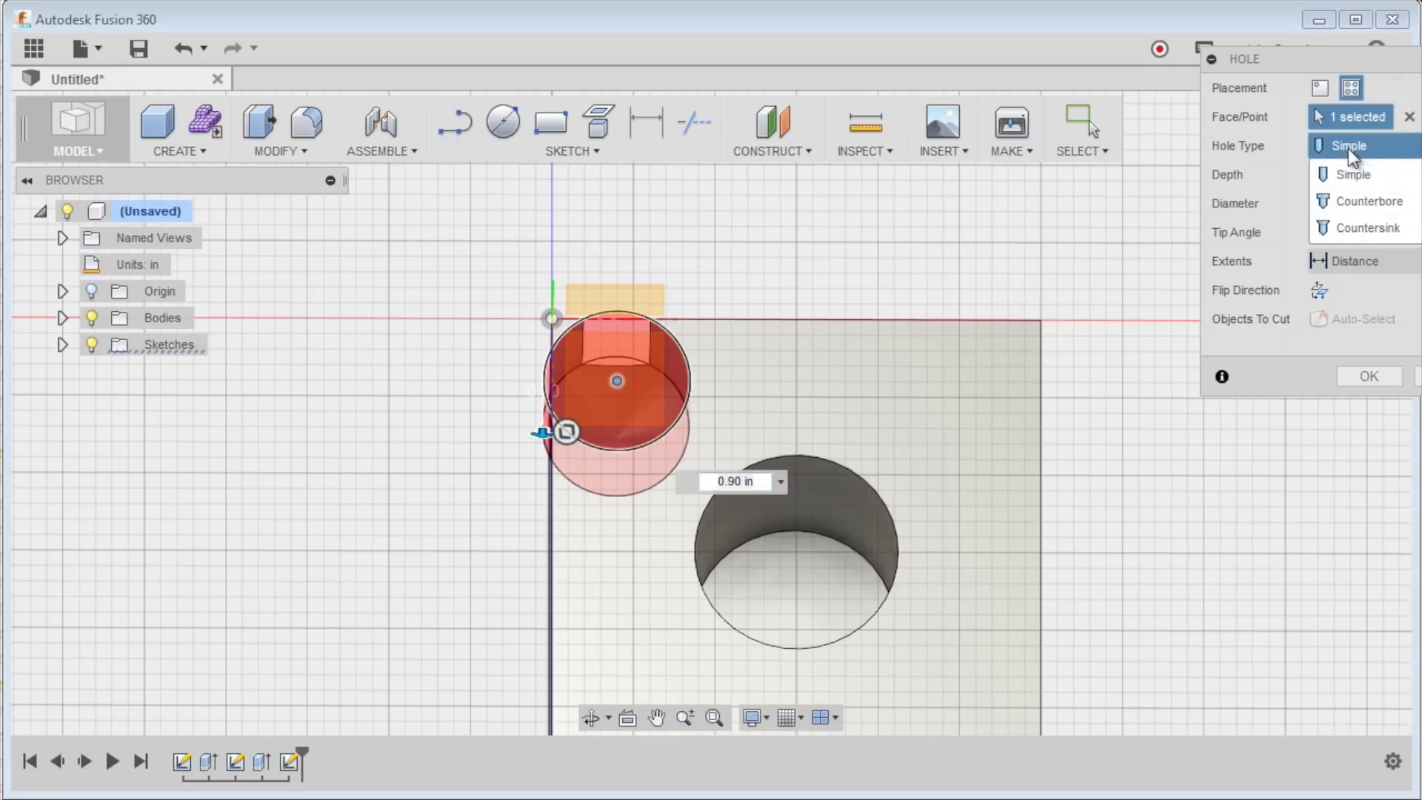
click(1377, 194)
double_click(1367, 175)
text(2)
key(Tab)
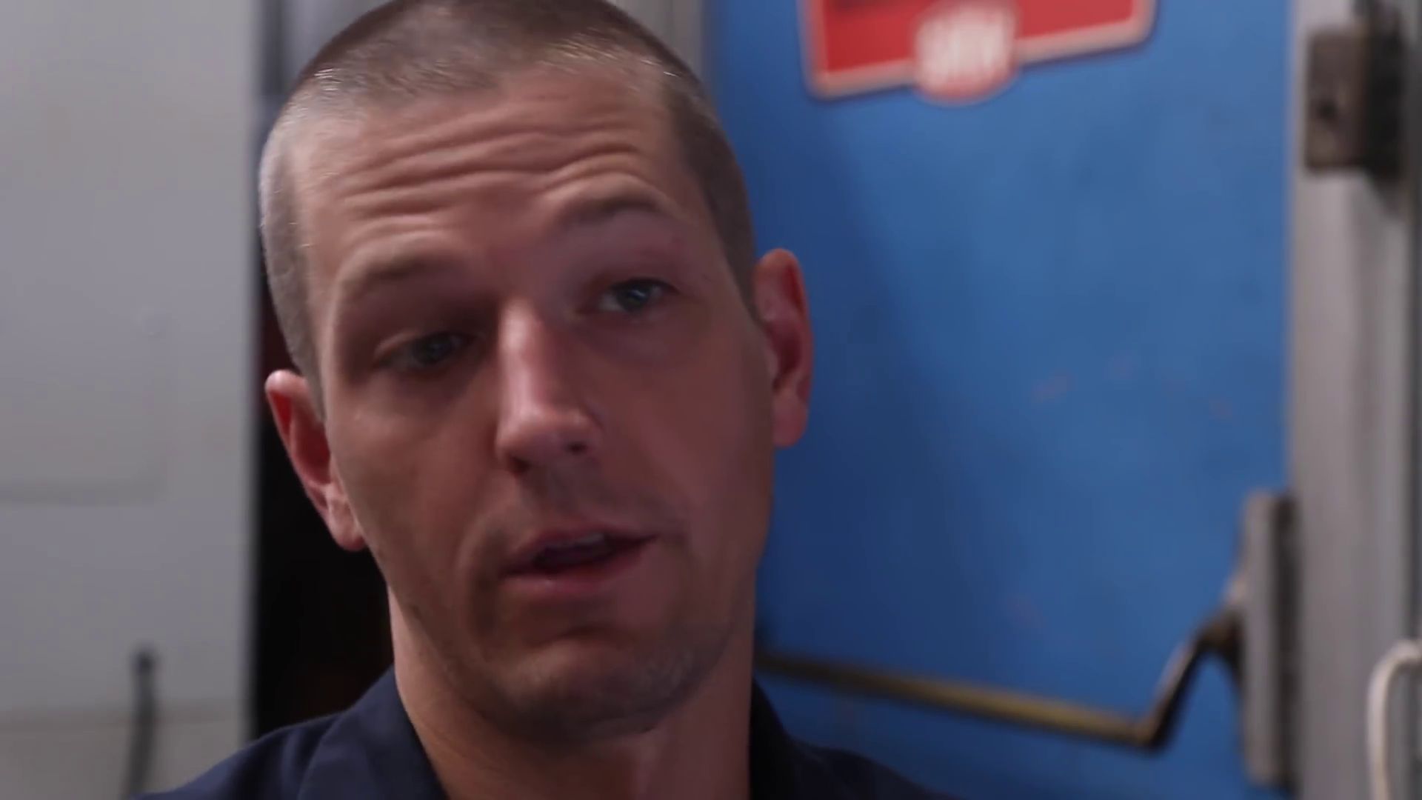
text(.2)
text(5)
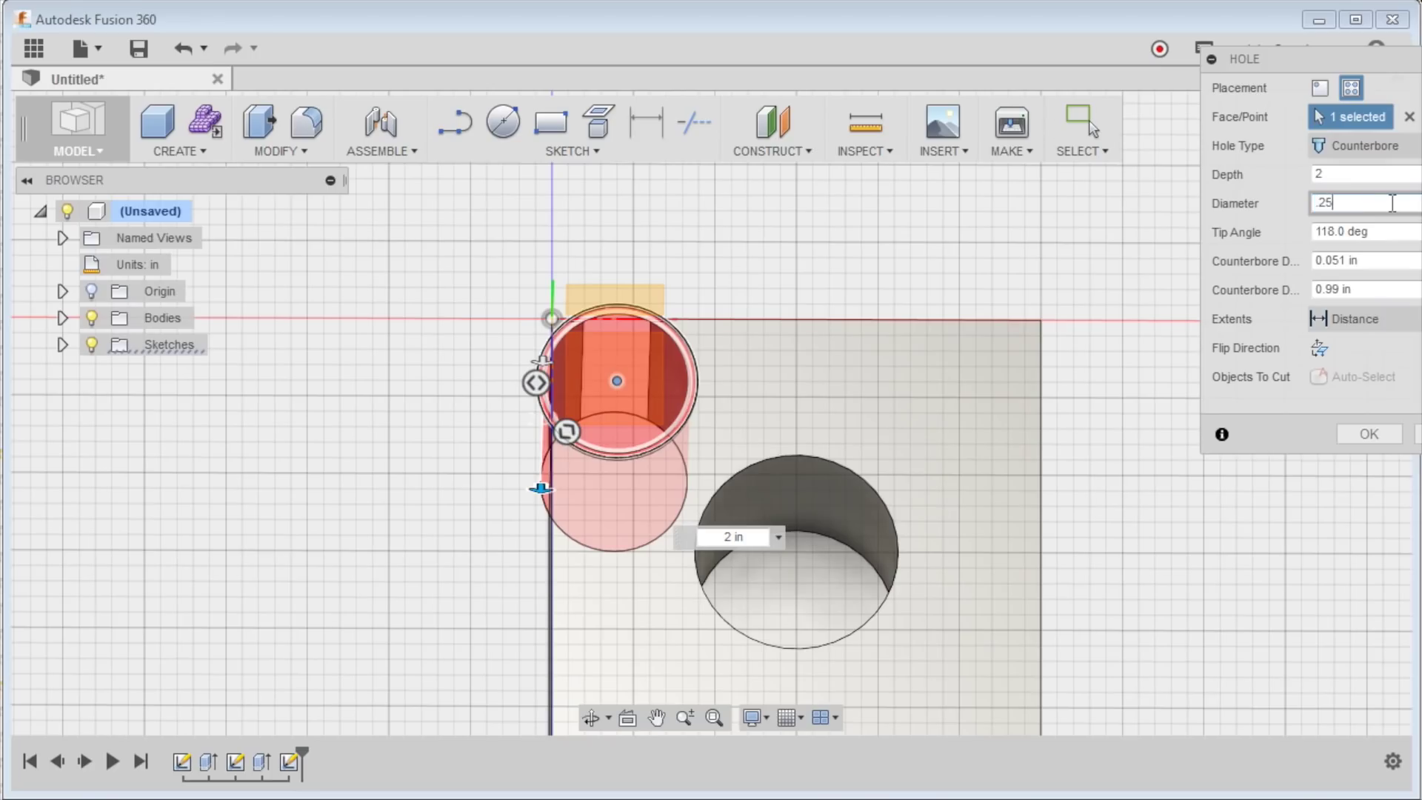
text(7)
key(Tab)
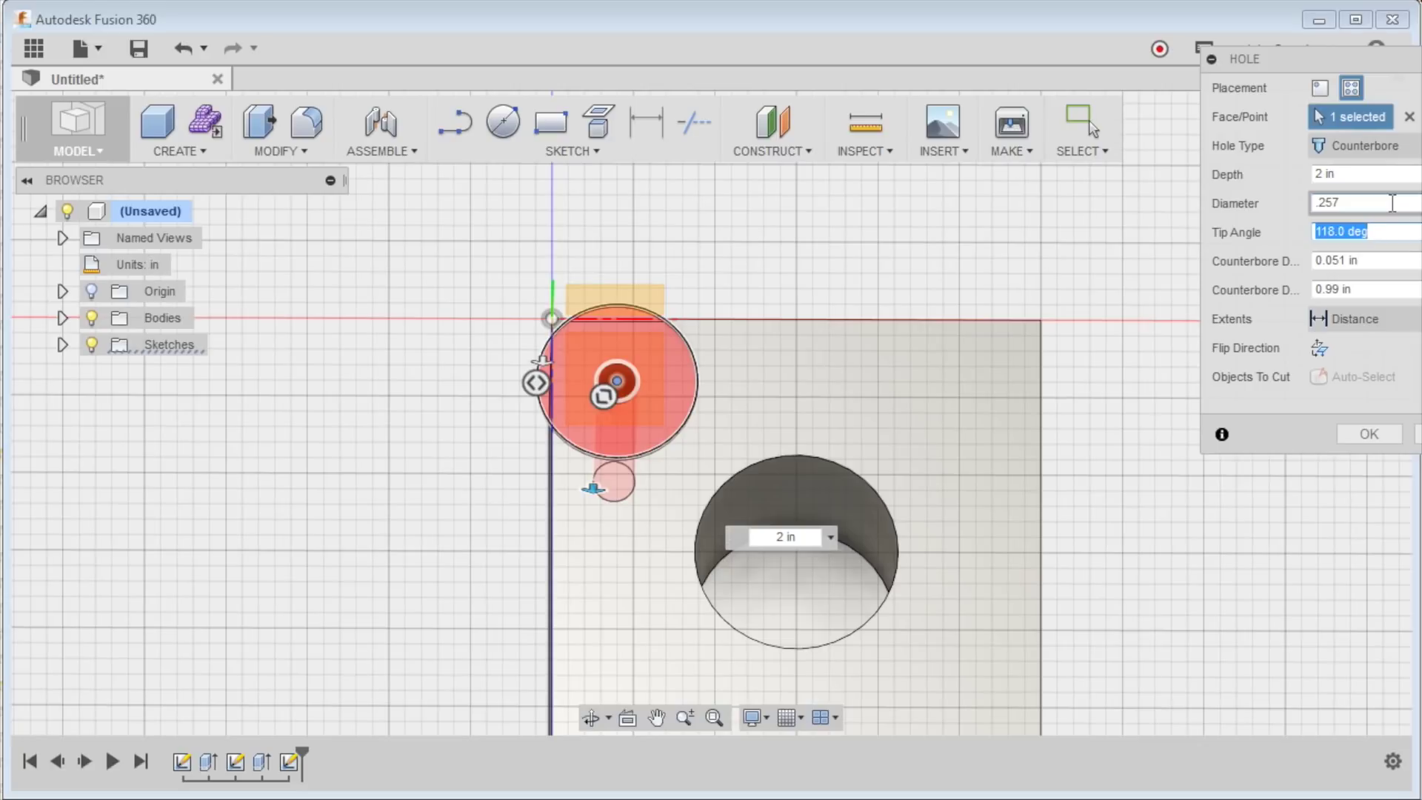
Set the counterbore depth to 0.385 in and the counterbore diameter to 0.39 in, and create the hole
double_click(1409, 261)
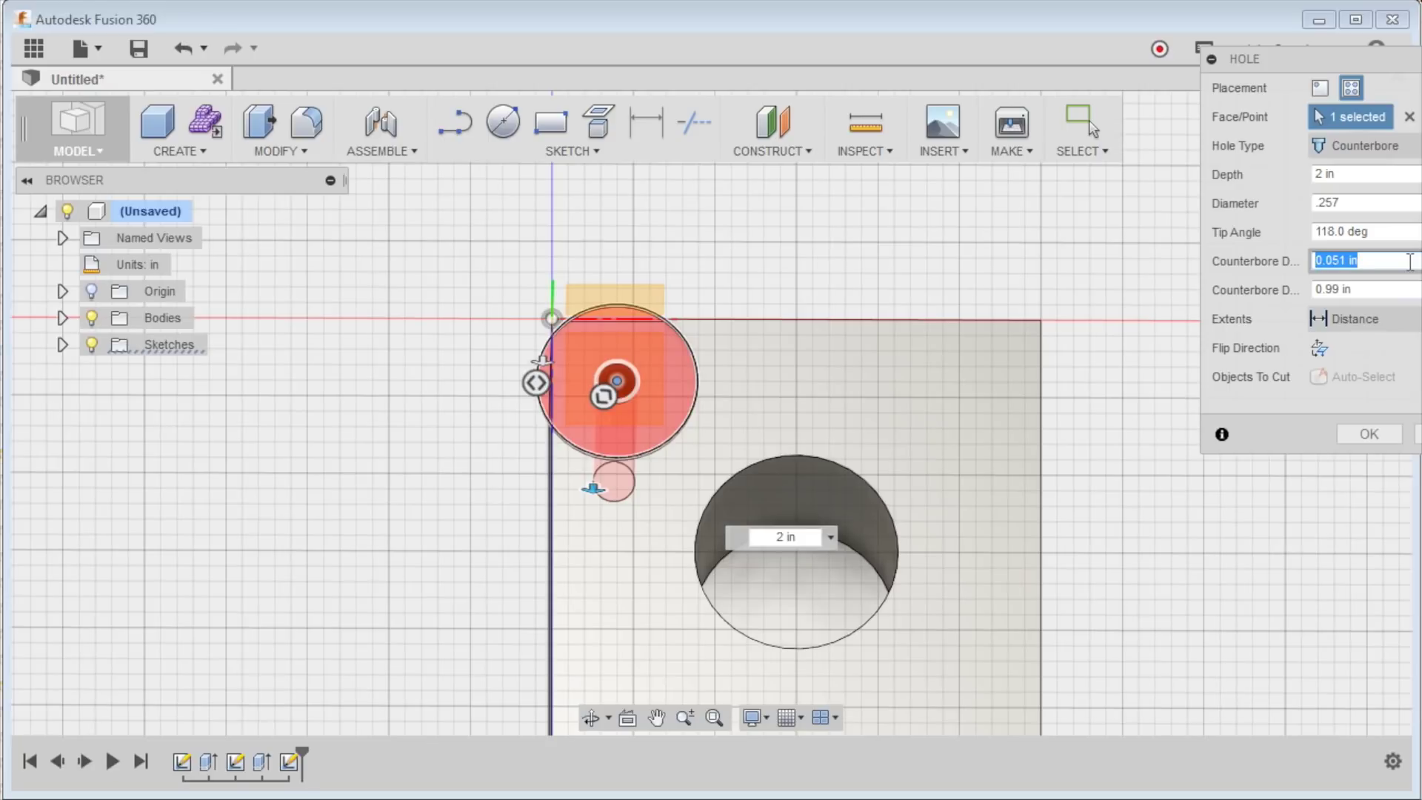
text(.3858)
key(Tab)
double_click(1410, 261)
text(.2)
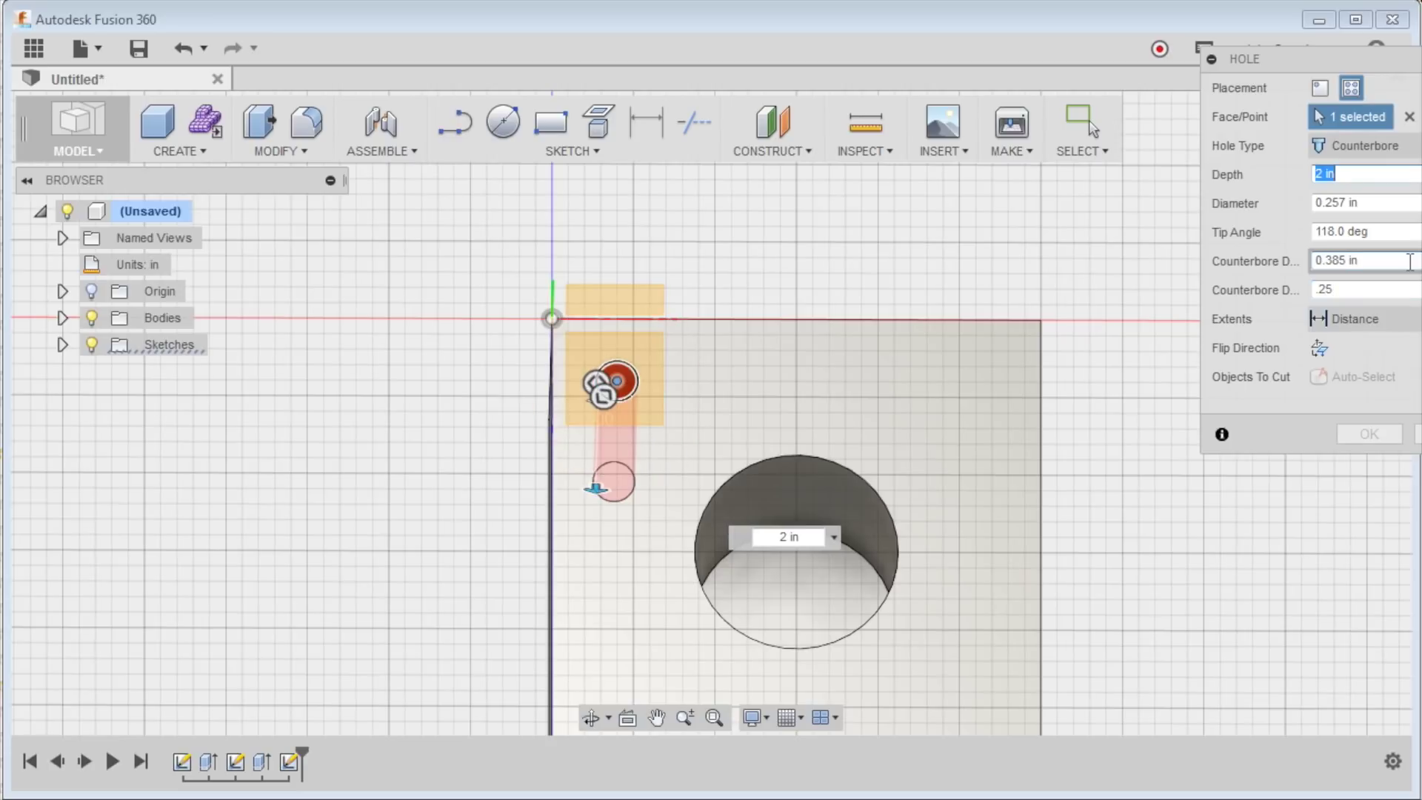
text(5)
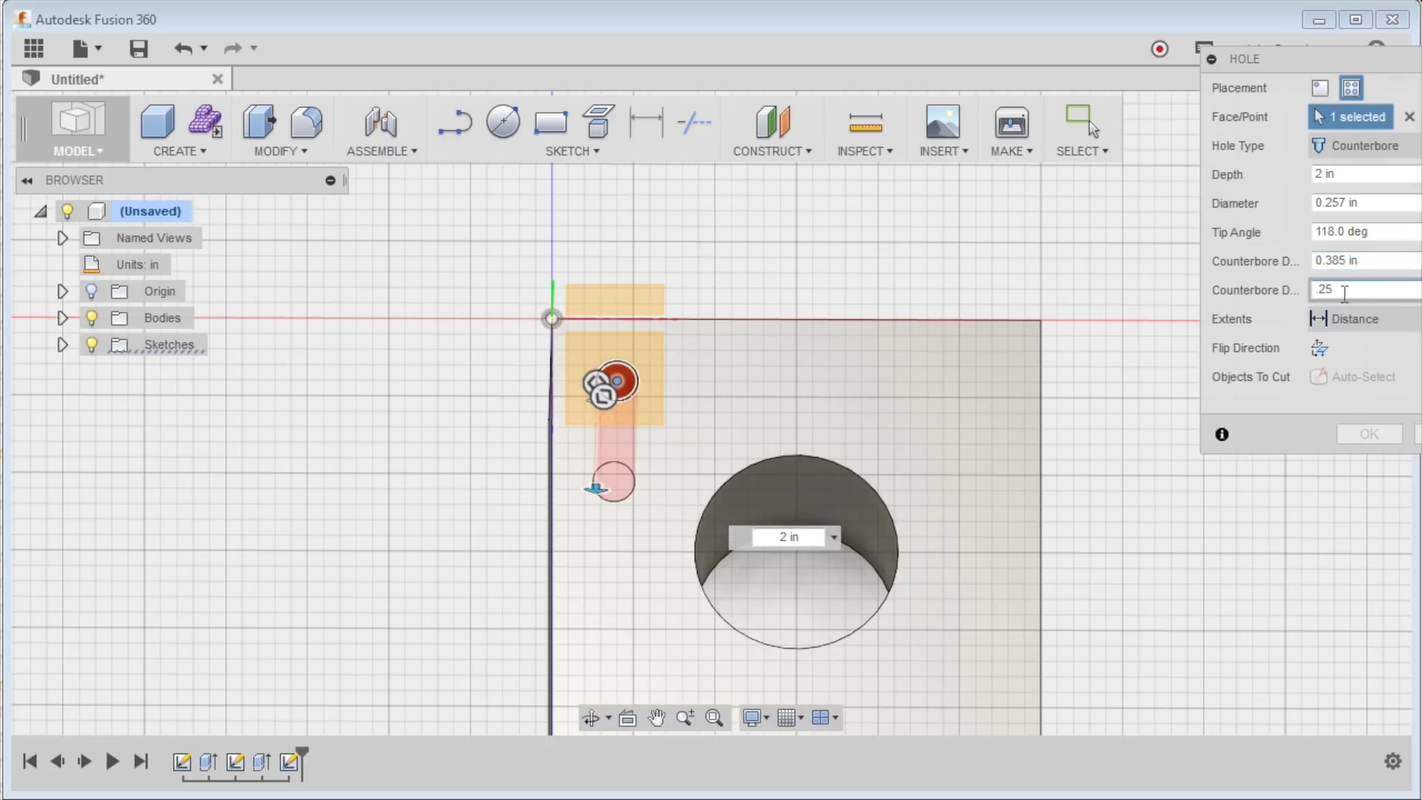
text(8)
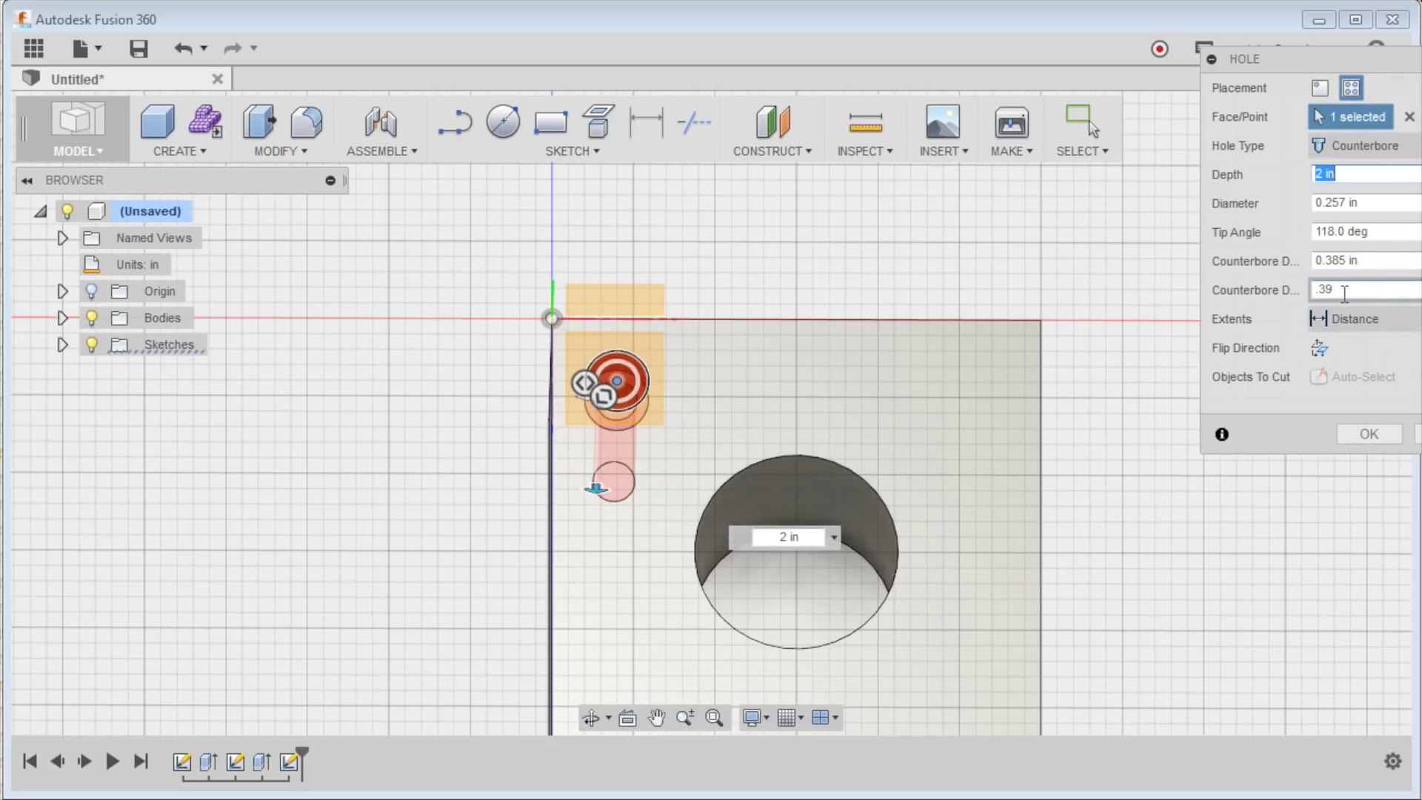
click(1366, 435)
mouse_move(755, 282)
shift+middle_down()
mouse_move(737, 304)
mouse_move(978, 260)
mouse_move(787, 287)
mouse_move(566, 214)
shift+middle_up()
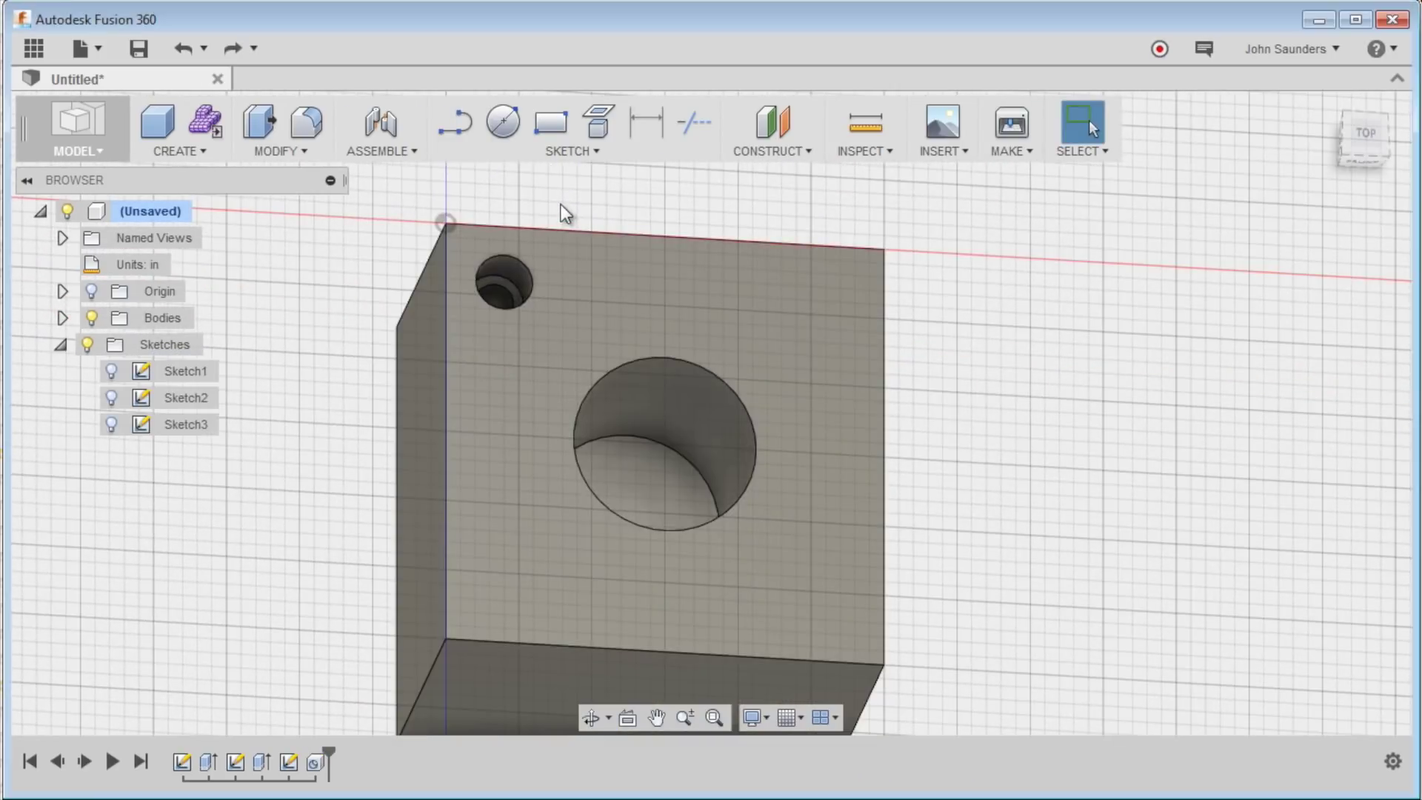
Start a rectangular pattern of the counterbore hole feature, using two perpendicular edges of the top face as directions
click(197, 153)
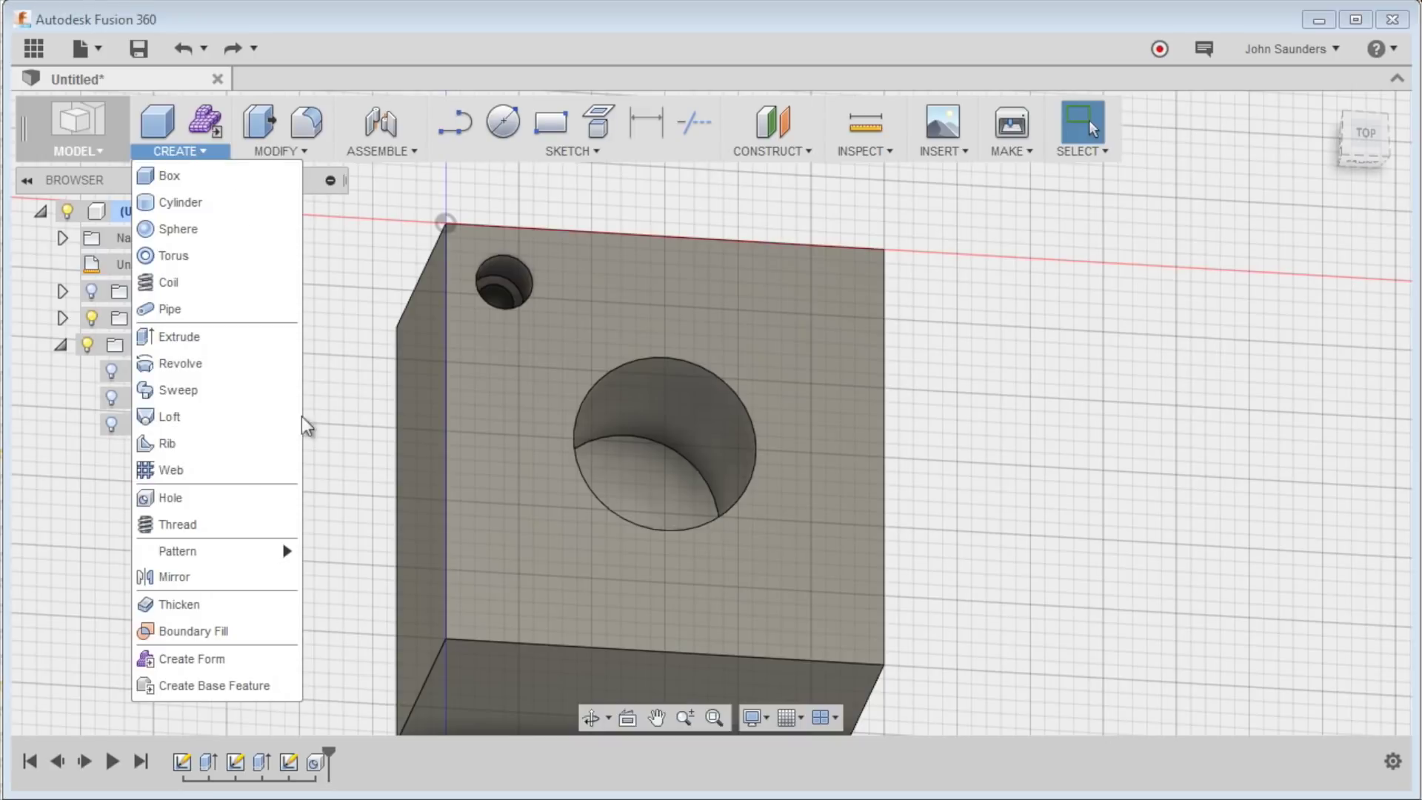
mouse_move(282, 545)
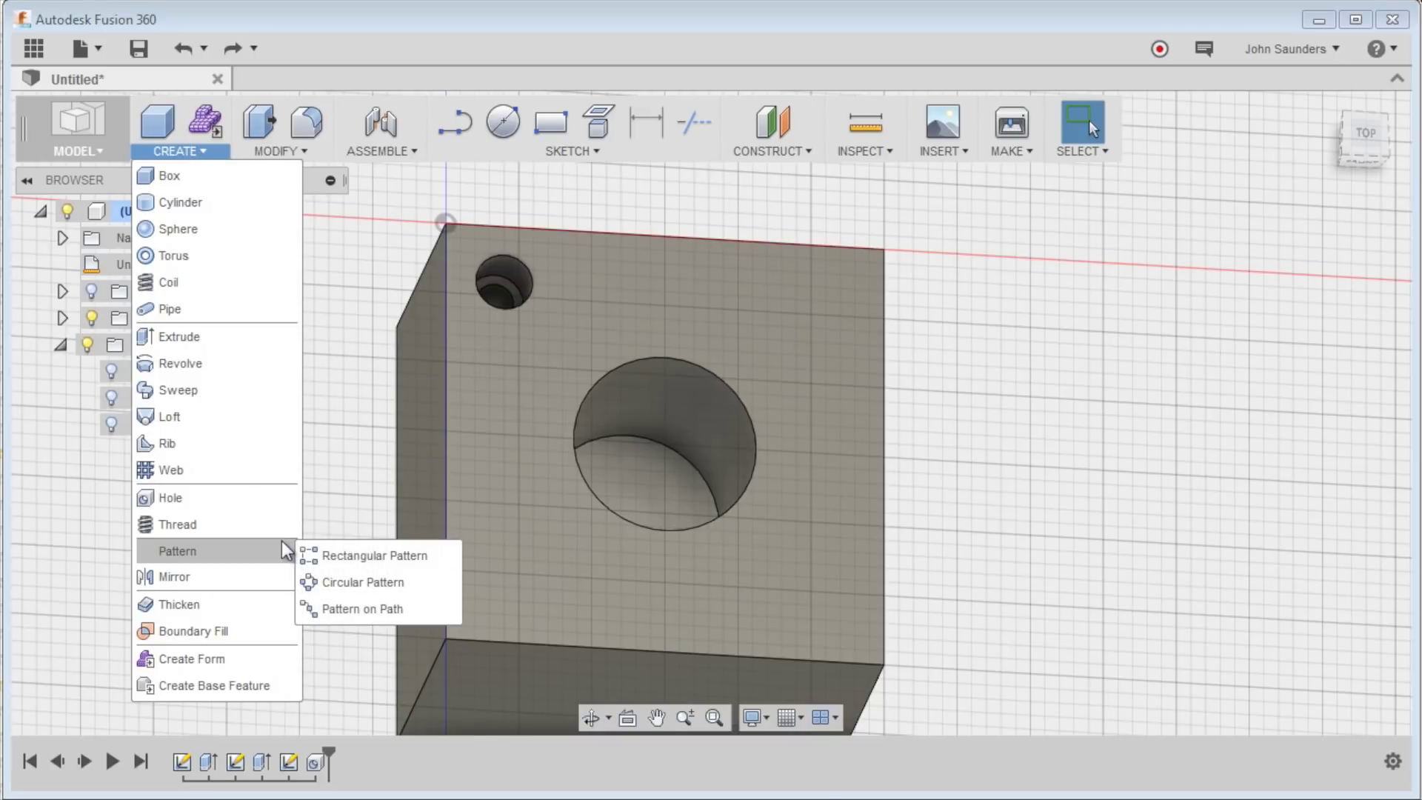
click(388, 560)
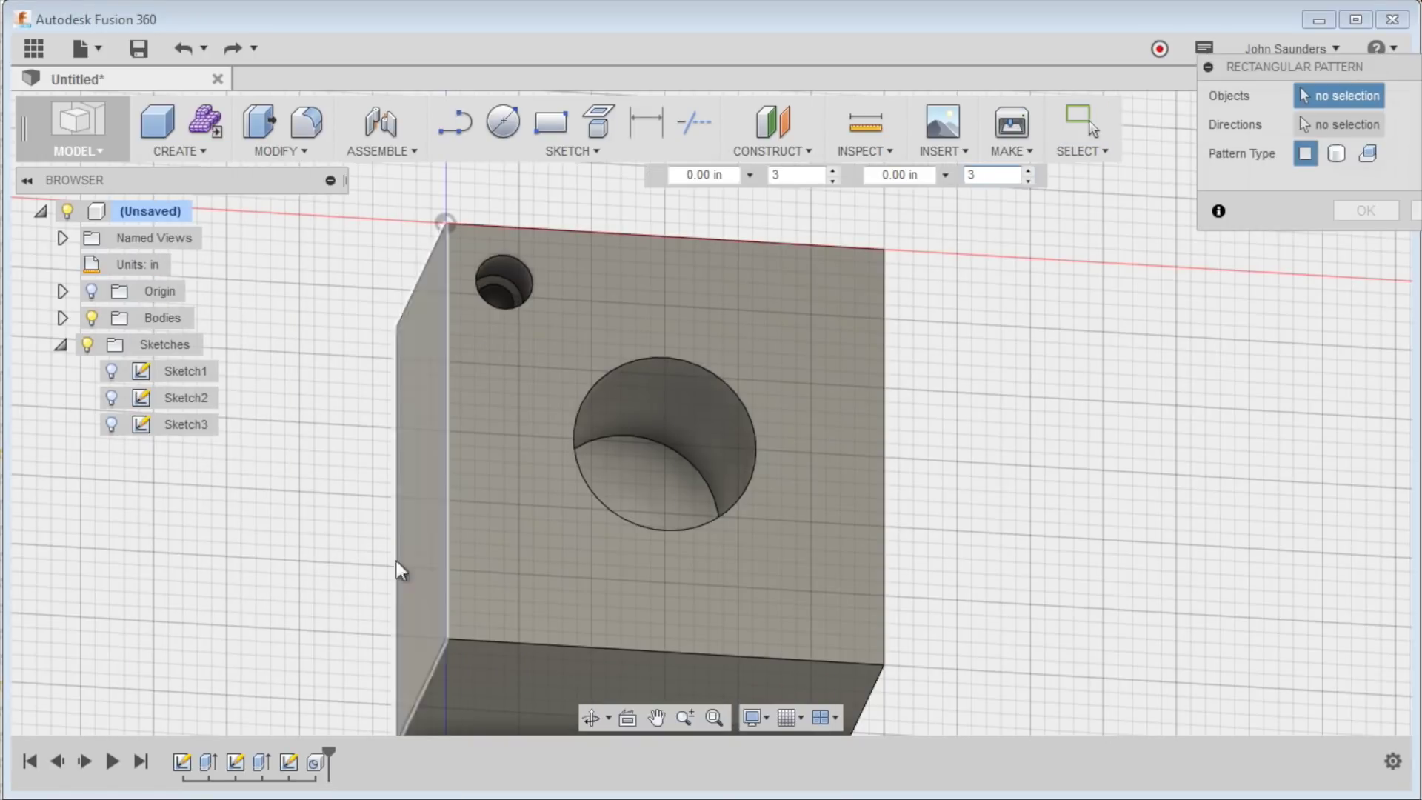
click(317, 763)
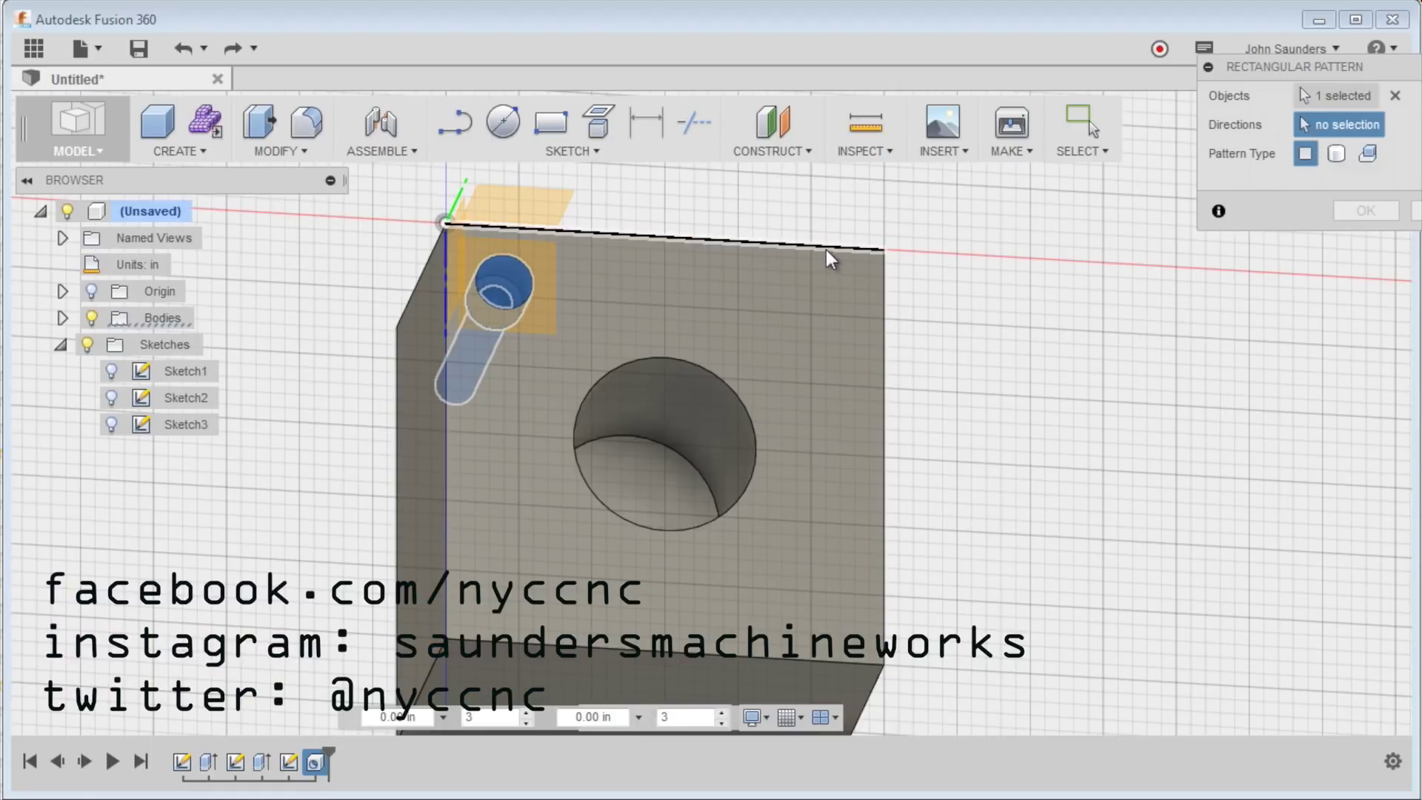
click(825, 250)
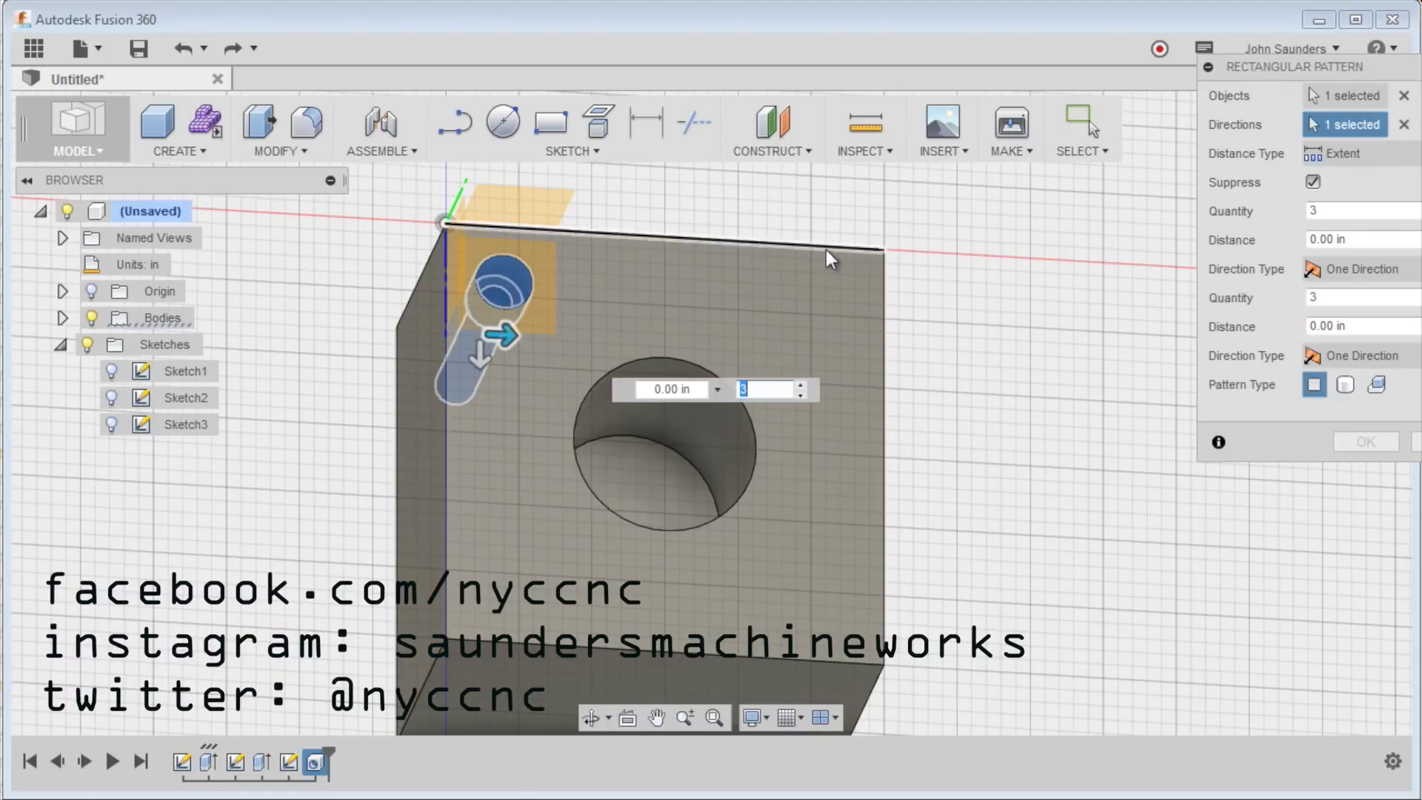
click(884, 285)
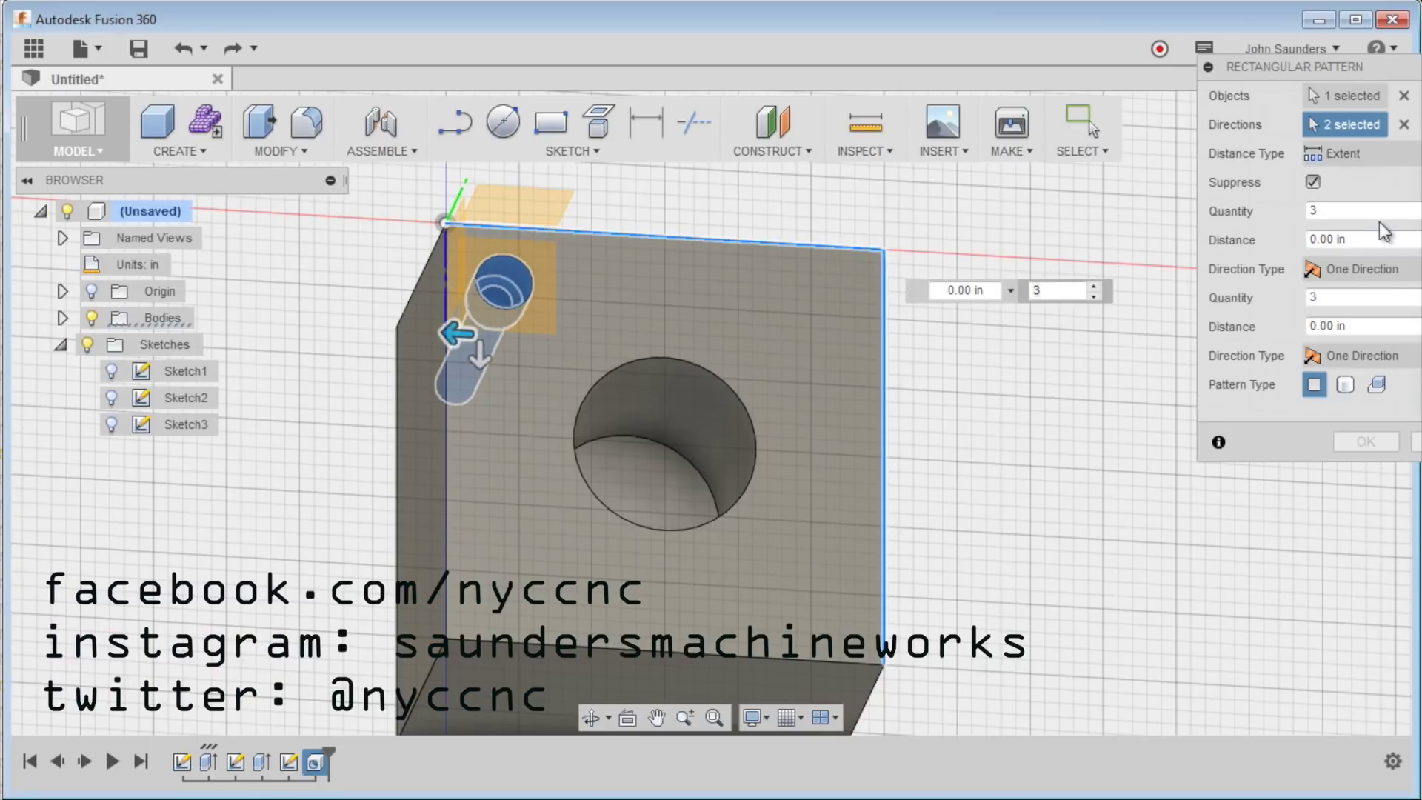
Set the pattern's quantity to 2 and its distance to 2 in for both directions
click(1342, 215)
text(2)
key(Tab)
text(2)
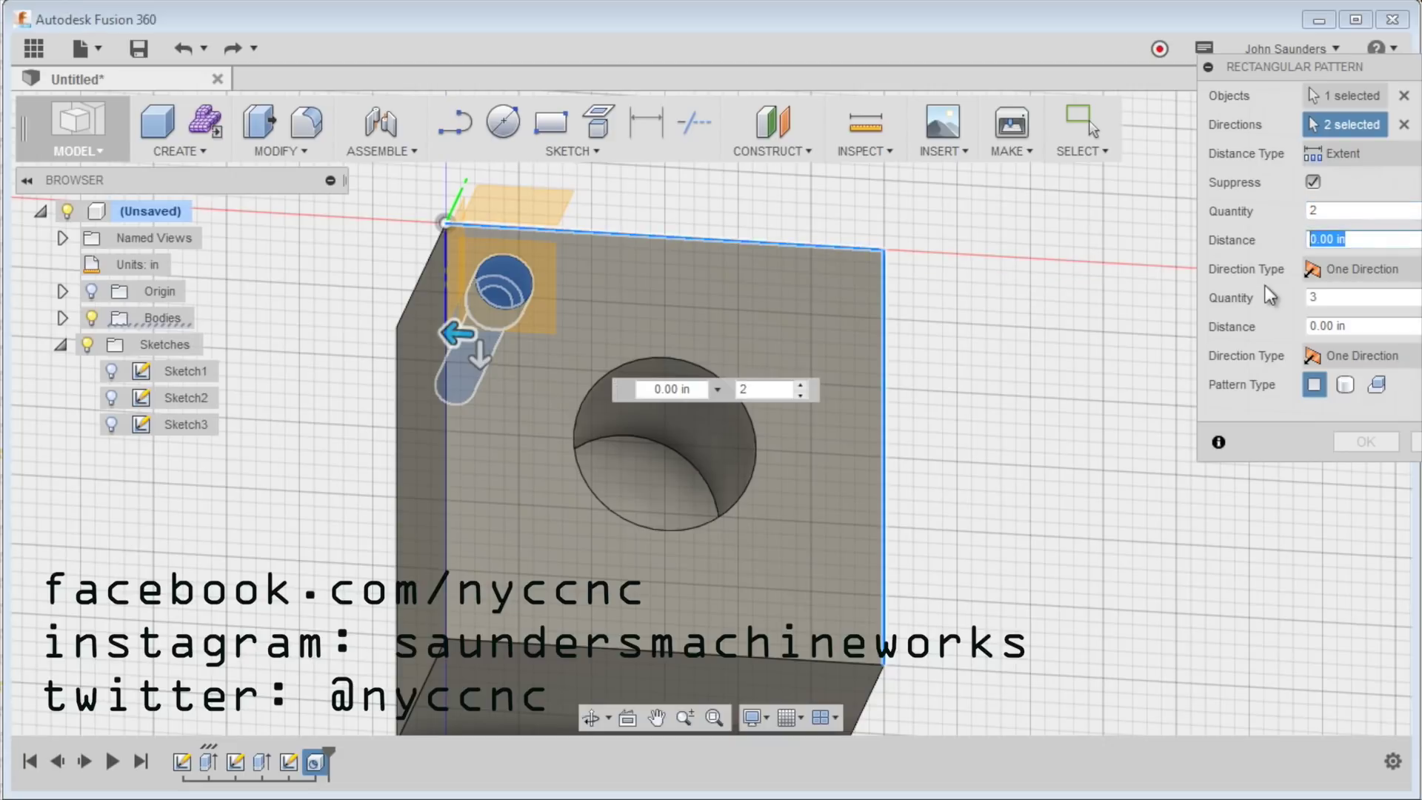
click(1330, 301)
key(BackSpace)
text(2)
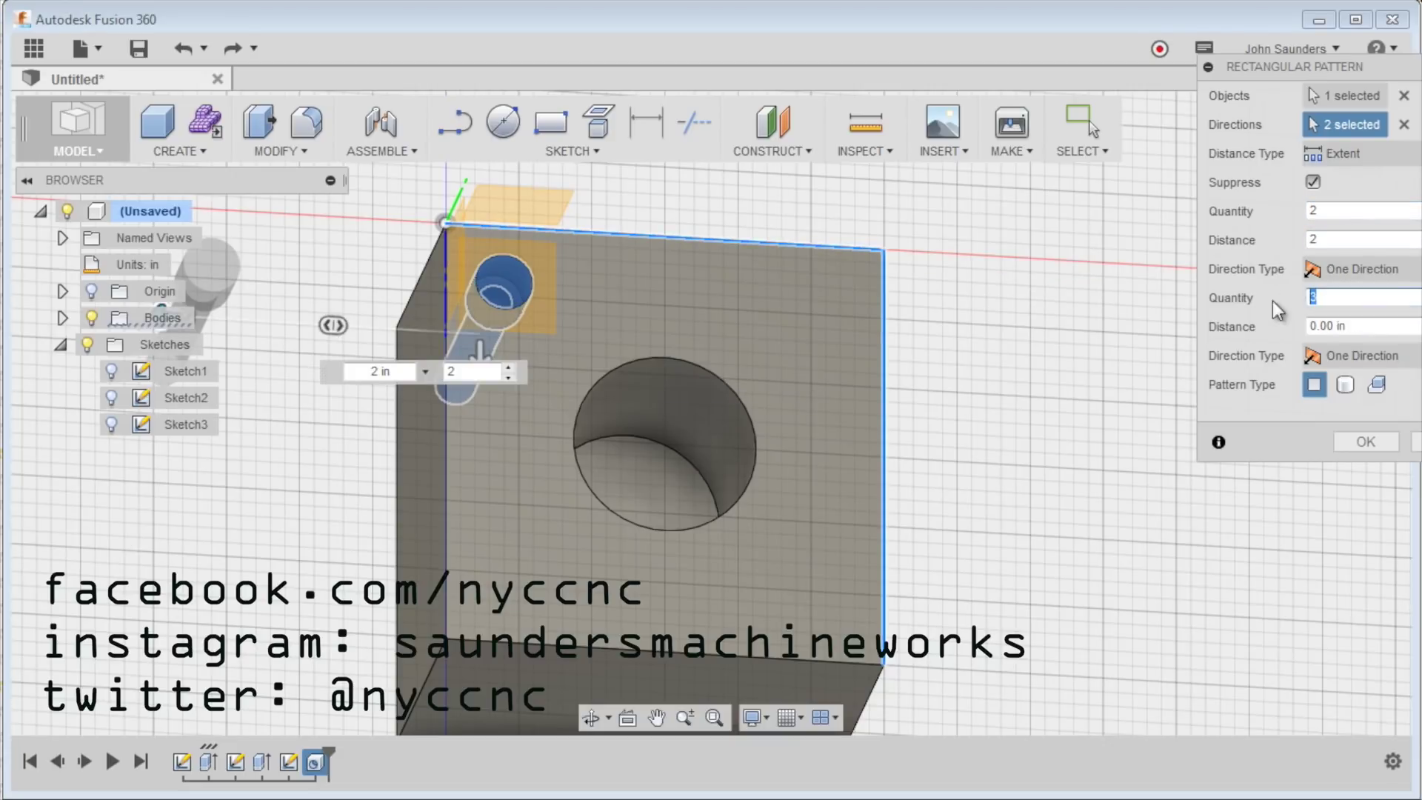
key(Tab)
text(2)
key(Tab)
scroll(1037, 357, down, 2)
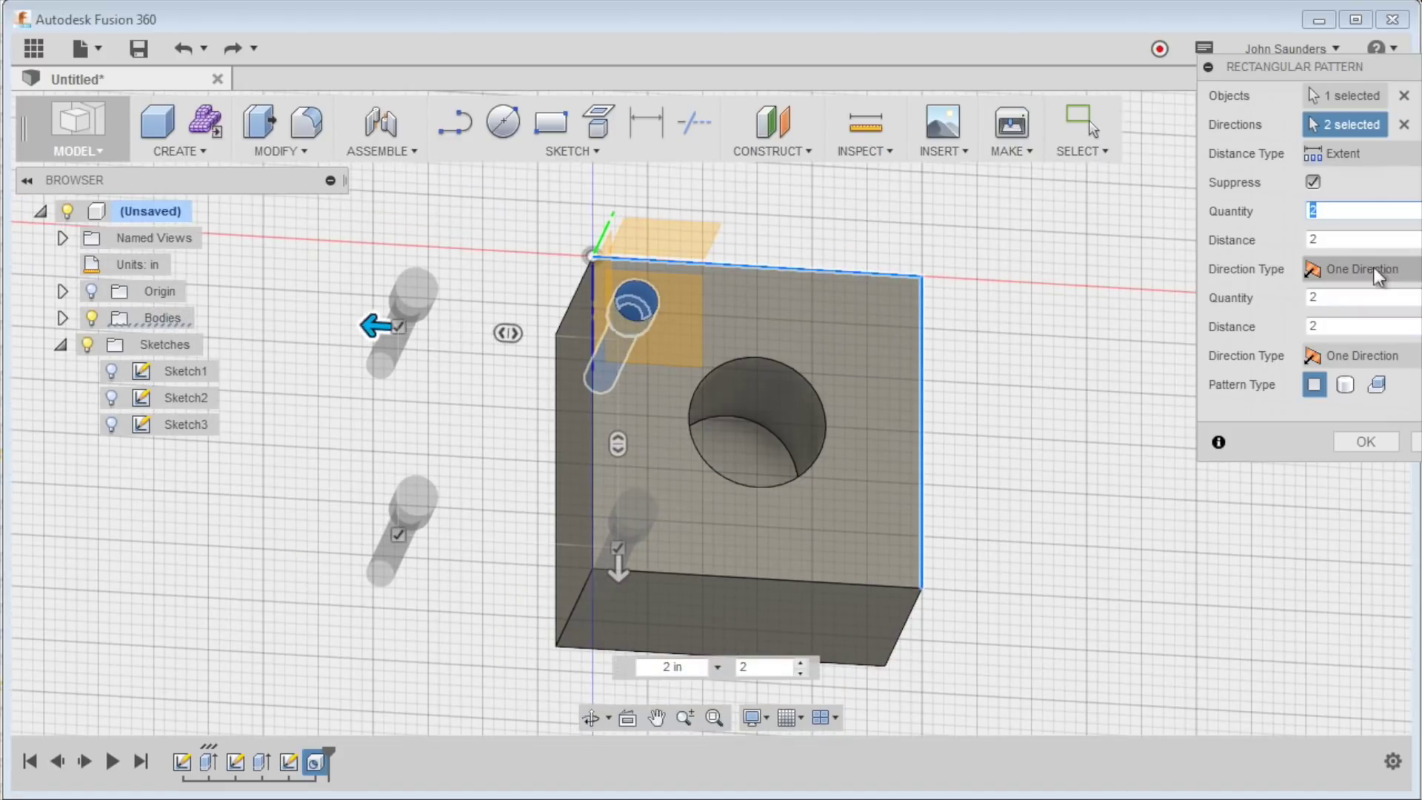
Set the pattern's first direction distance to -2 in and create the pattern
click(1331, 234)
text(-2)
key(Tab)
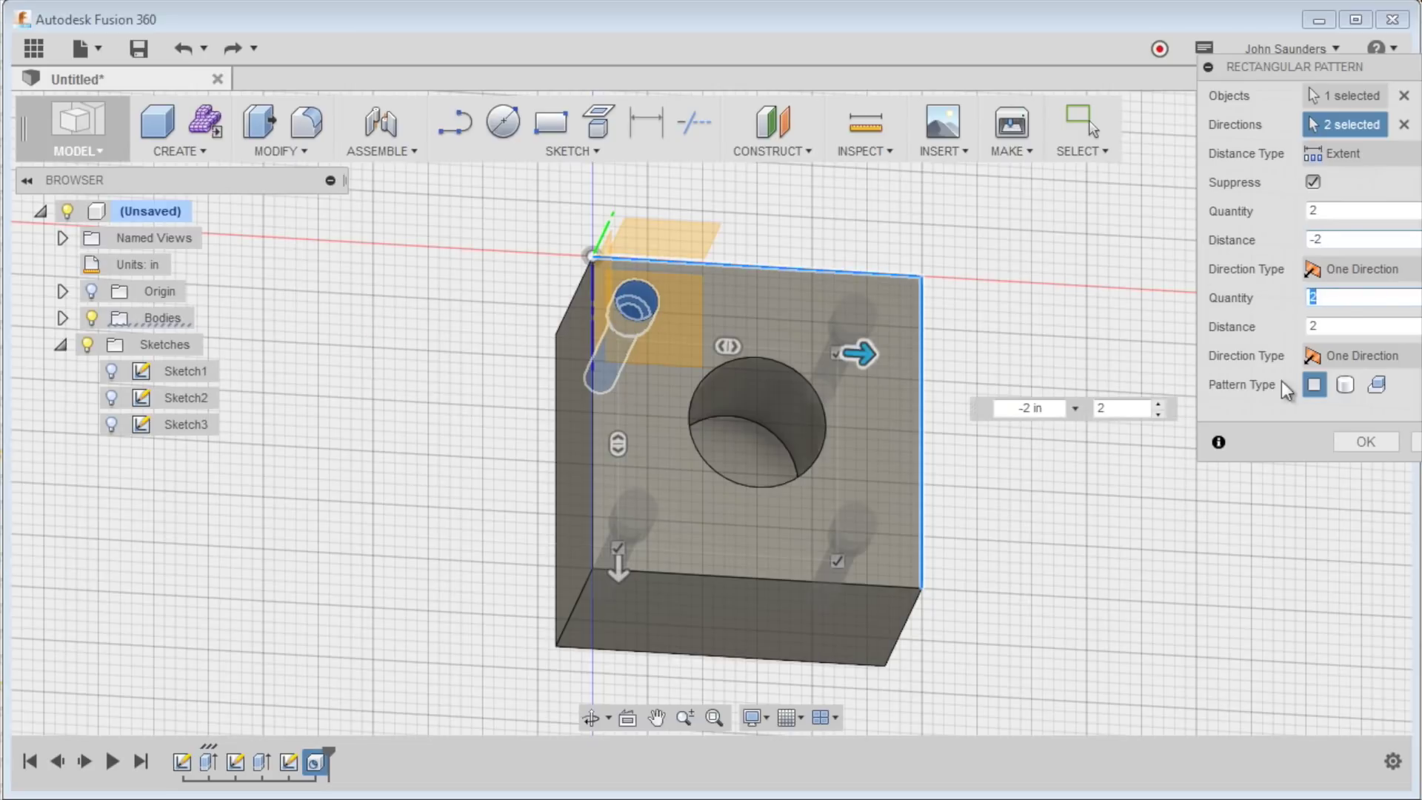
click(1368, 437)
shift+middle_drag(943, 355, 1041, 295)
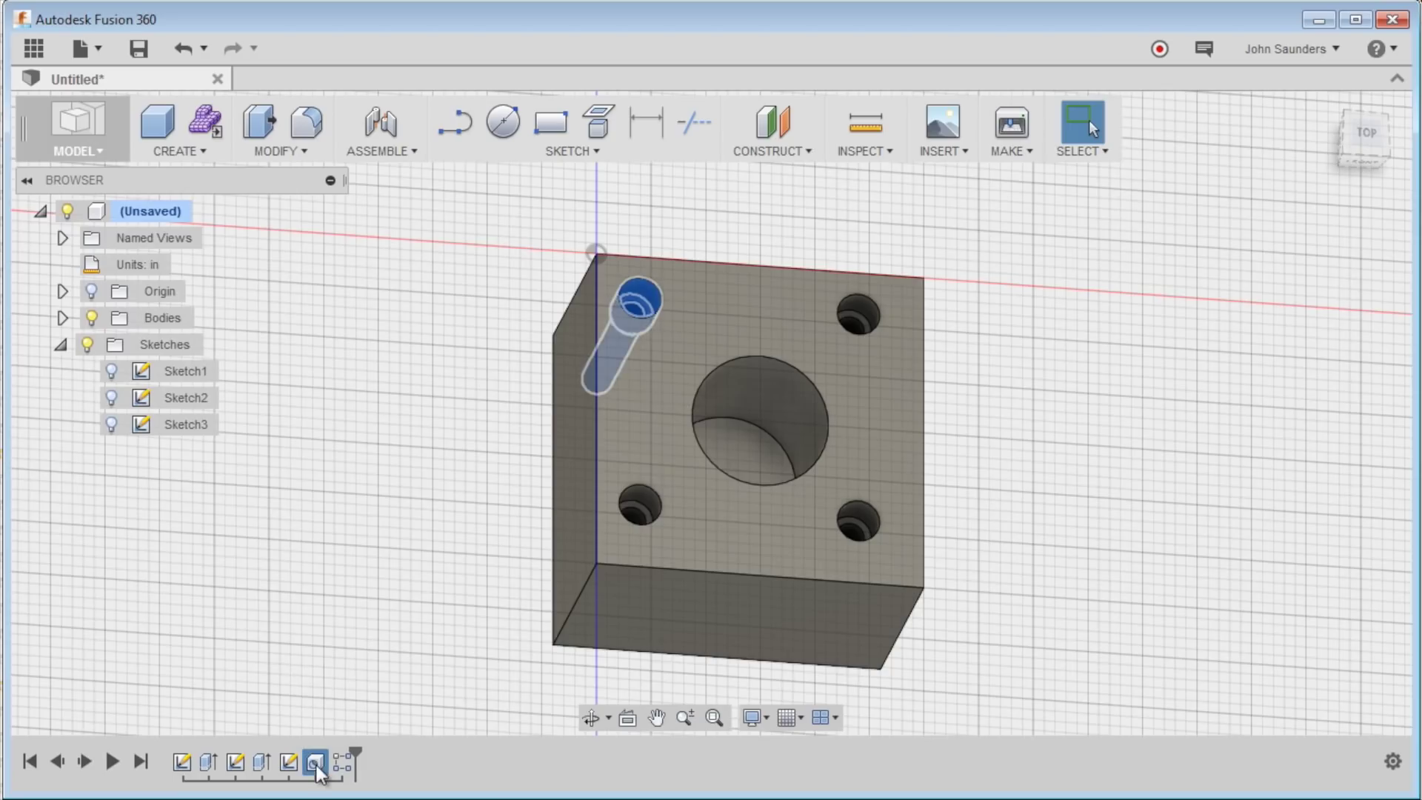
Reopen the sketch that positions the counterbore hole and dimension its point 0.5 in from the top face's left edge
right_click(313, 767)
right_click(288, 763)
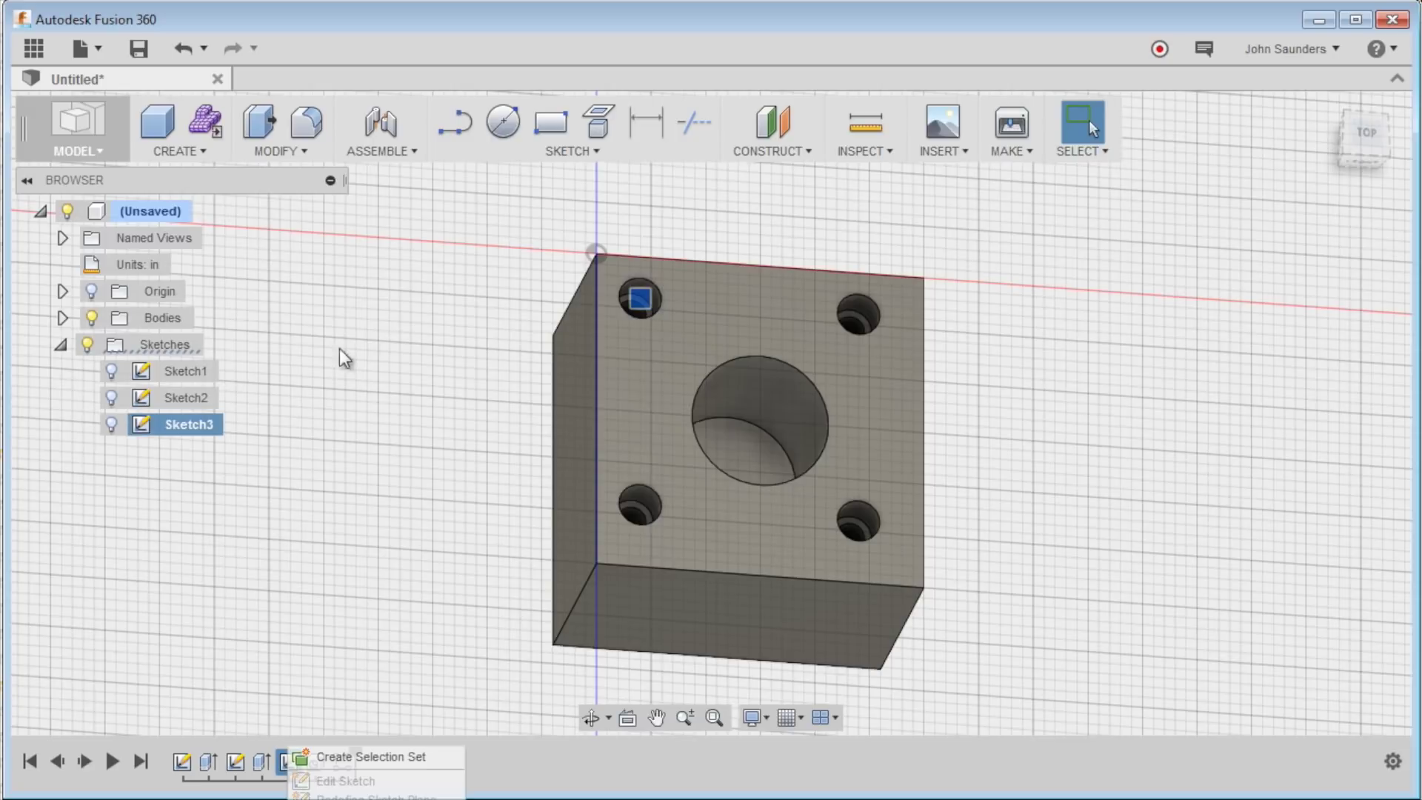
click(318, 780)
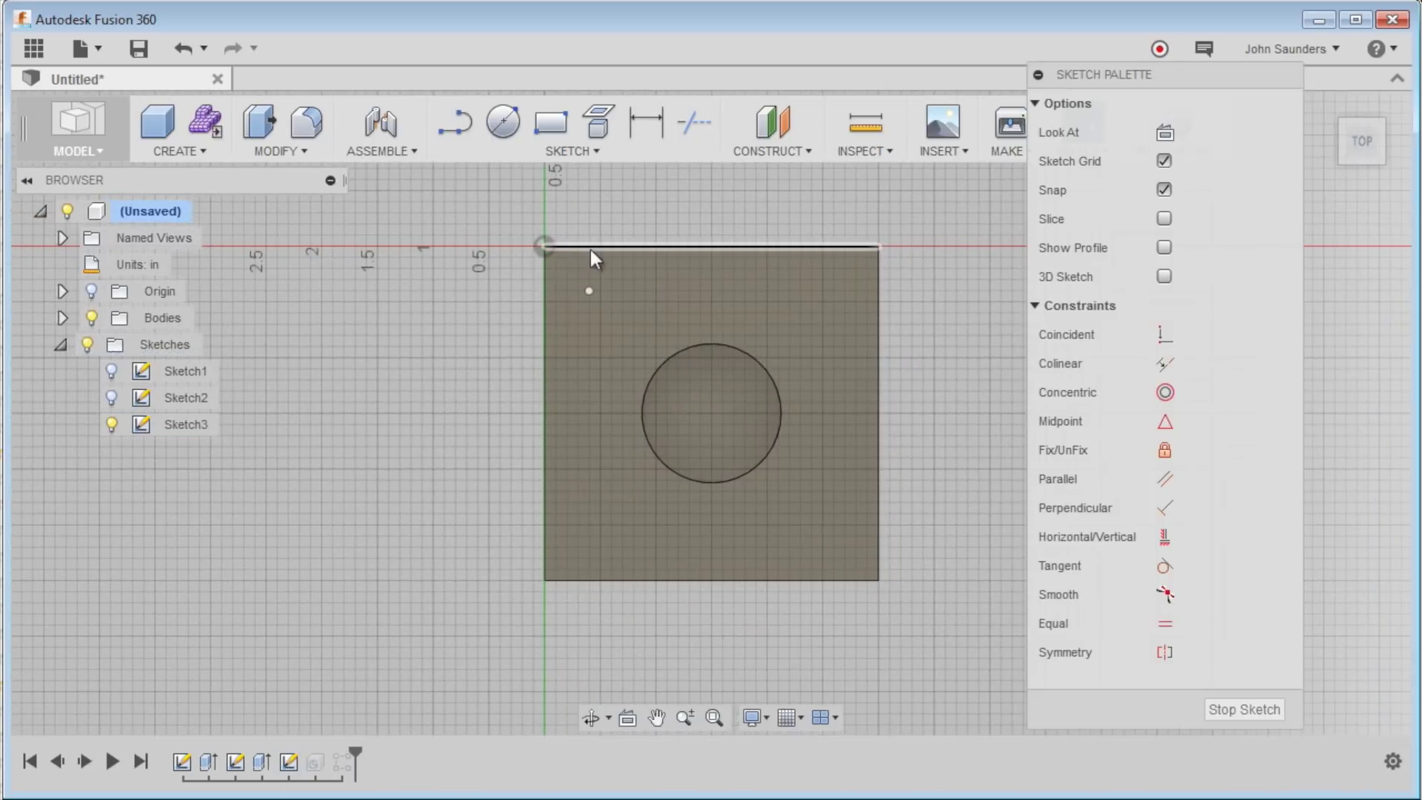
click(646, 122)
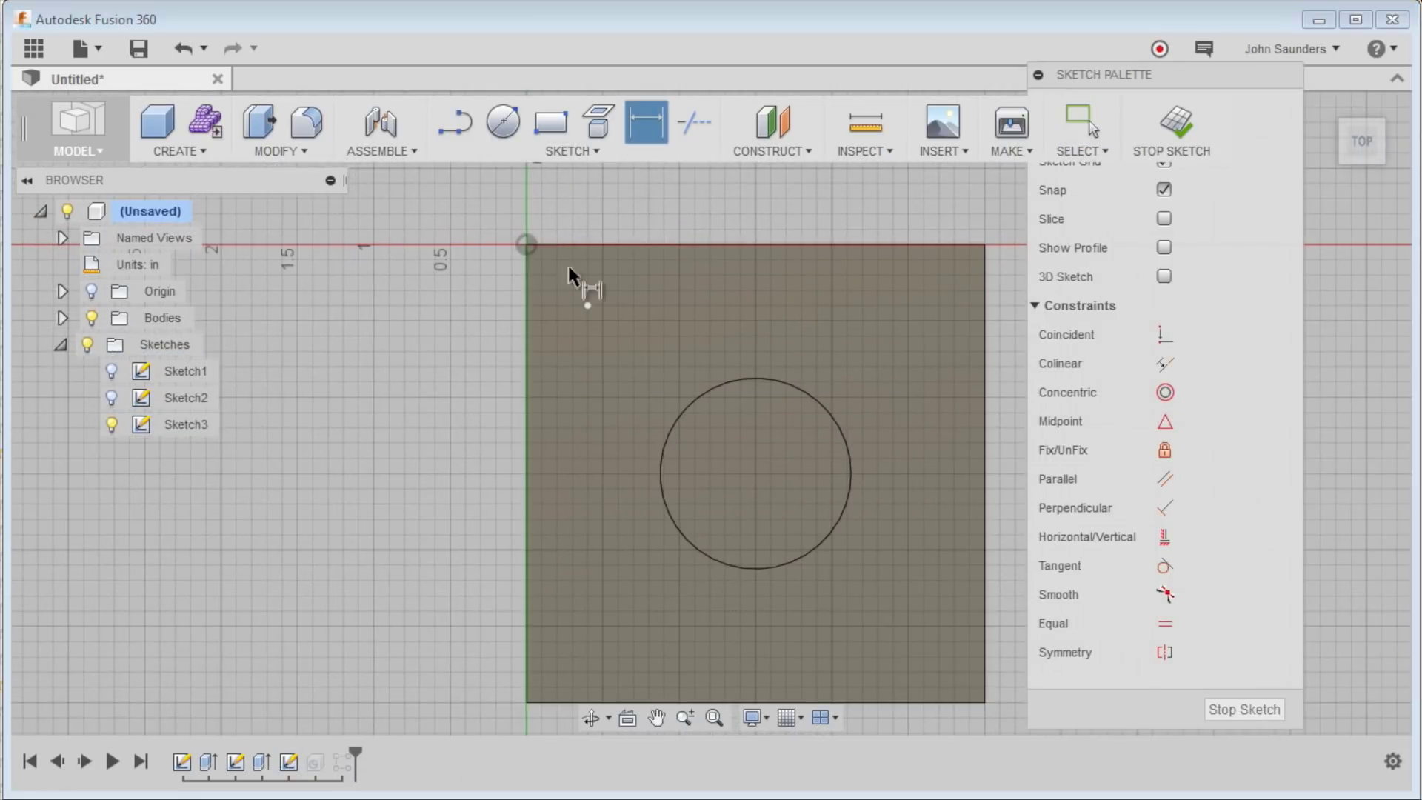
click(586, 307)
click(529, 310)
click(562, 353)
text(.5)
key(Return)
Dimension the hole's point 0.5 in from the top face's upper edge and finish the sketch
click(601, 244)
click(601, 307)
click(626, 272)
text(.5)
key(Return)
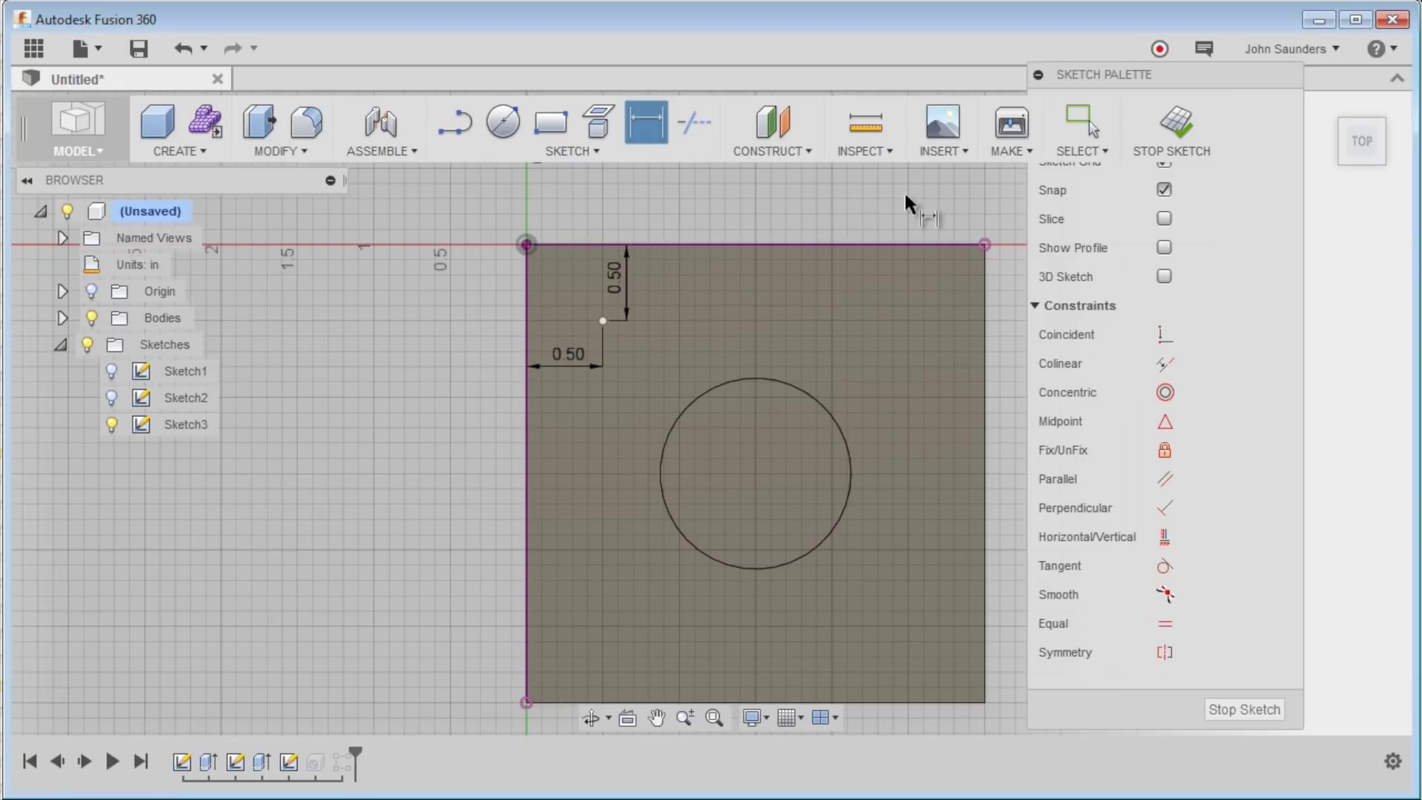
click(1176, 122)
Sketch a 0.201 in diameter circle on the block's right side face, aligned with the midpoint of its upper edge
shift+middle_drag(1077, 360, 997, 379)
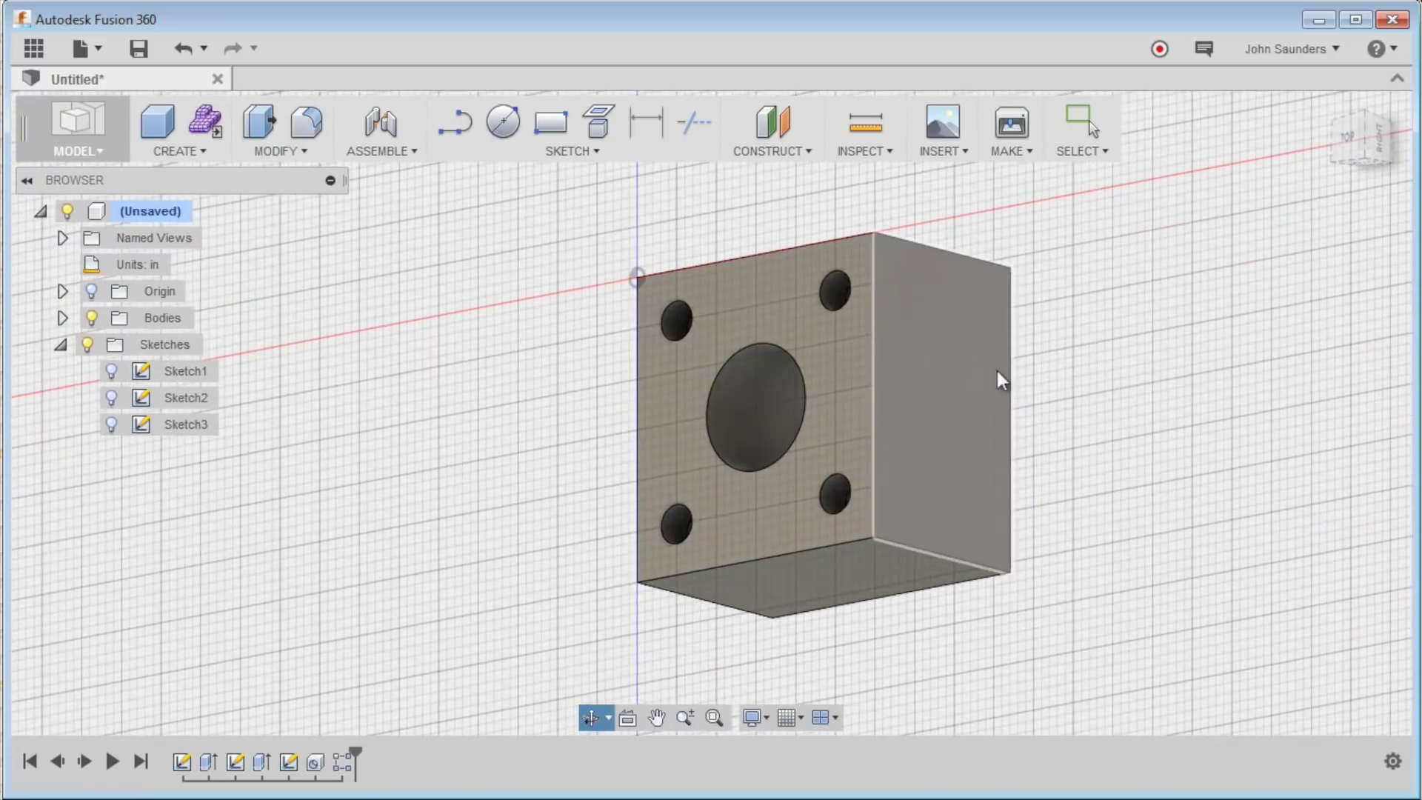
click(505, 134)
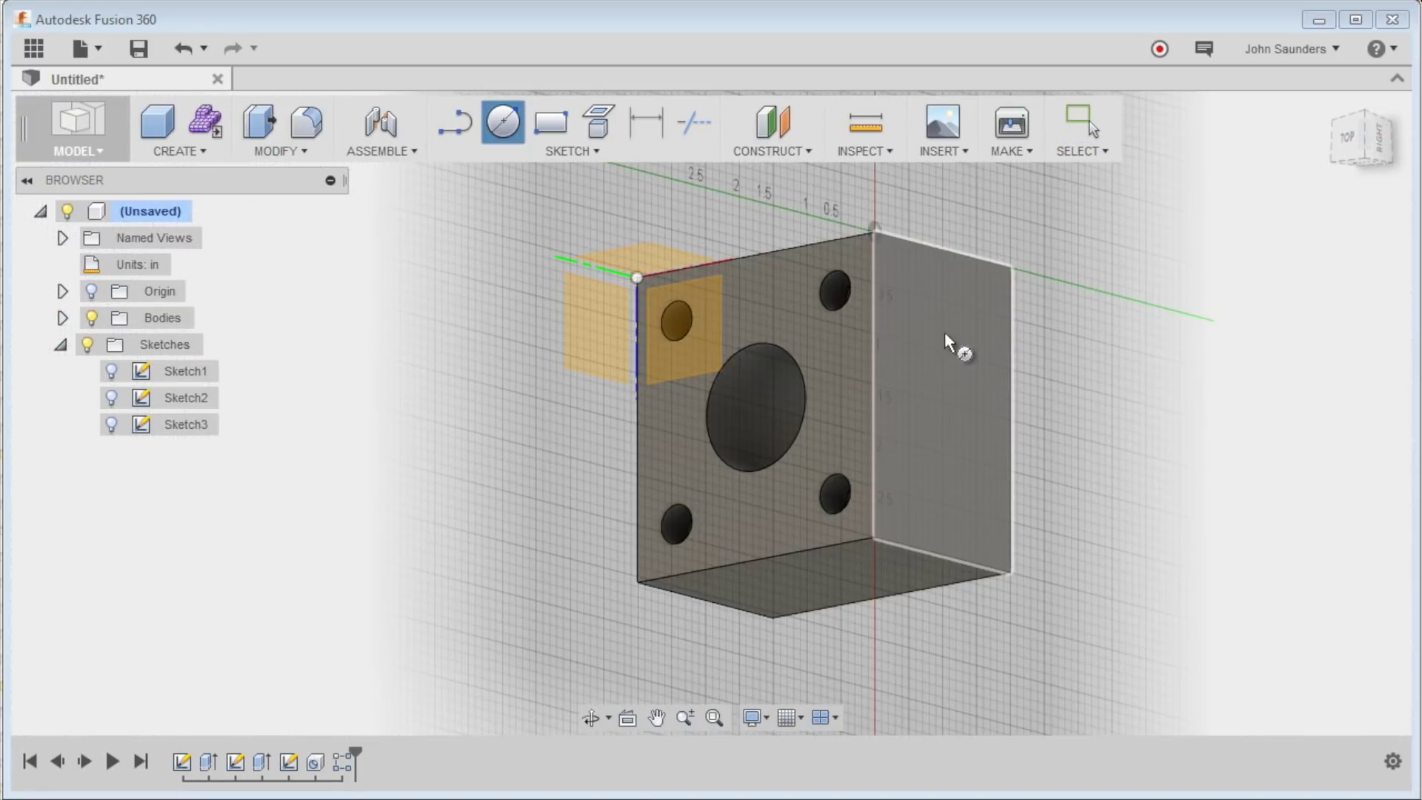
click(926, 372)
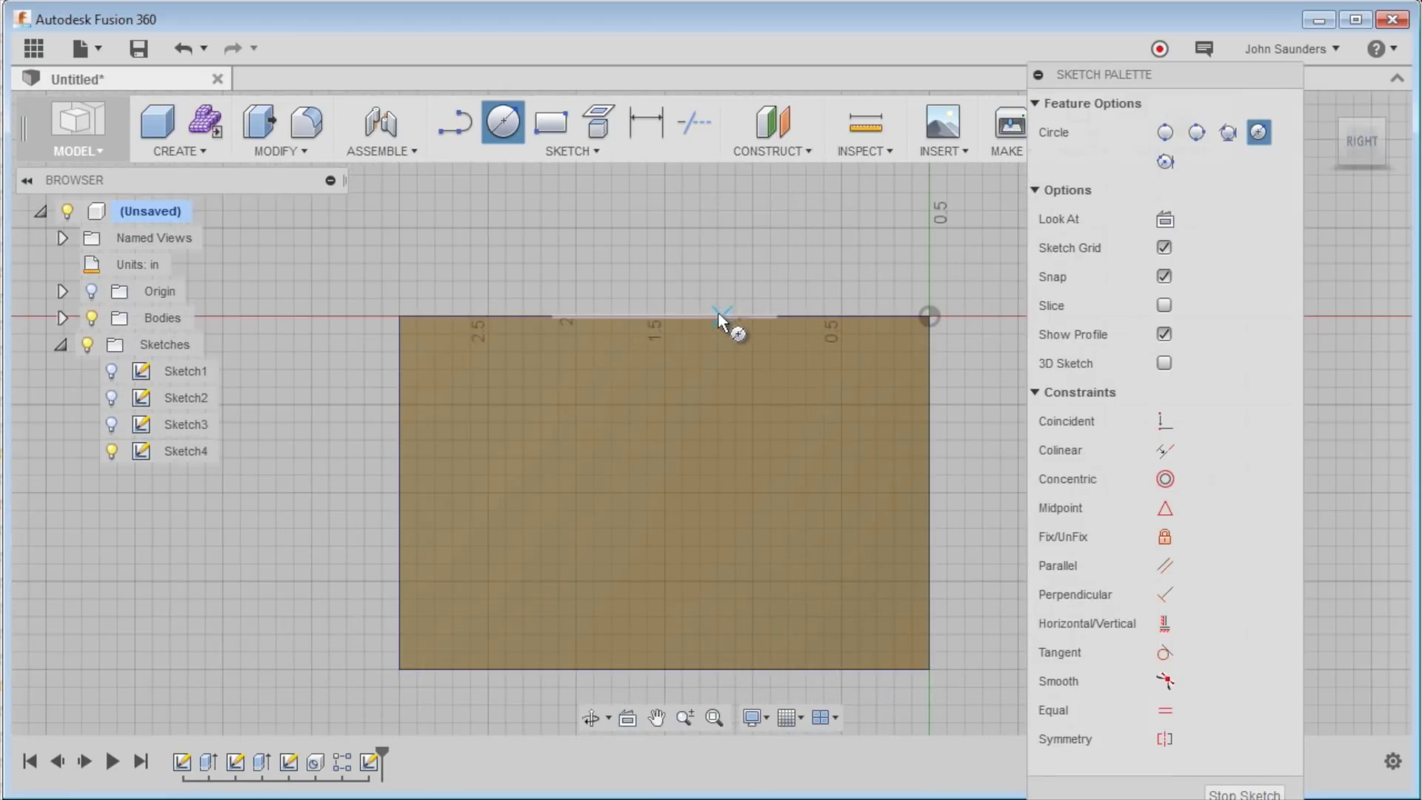
click(665, 433)
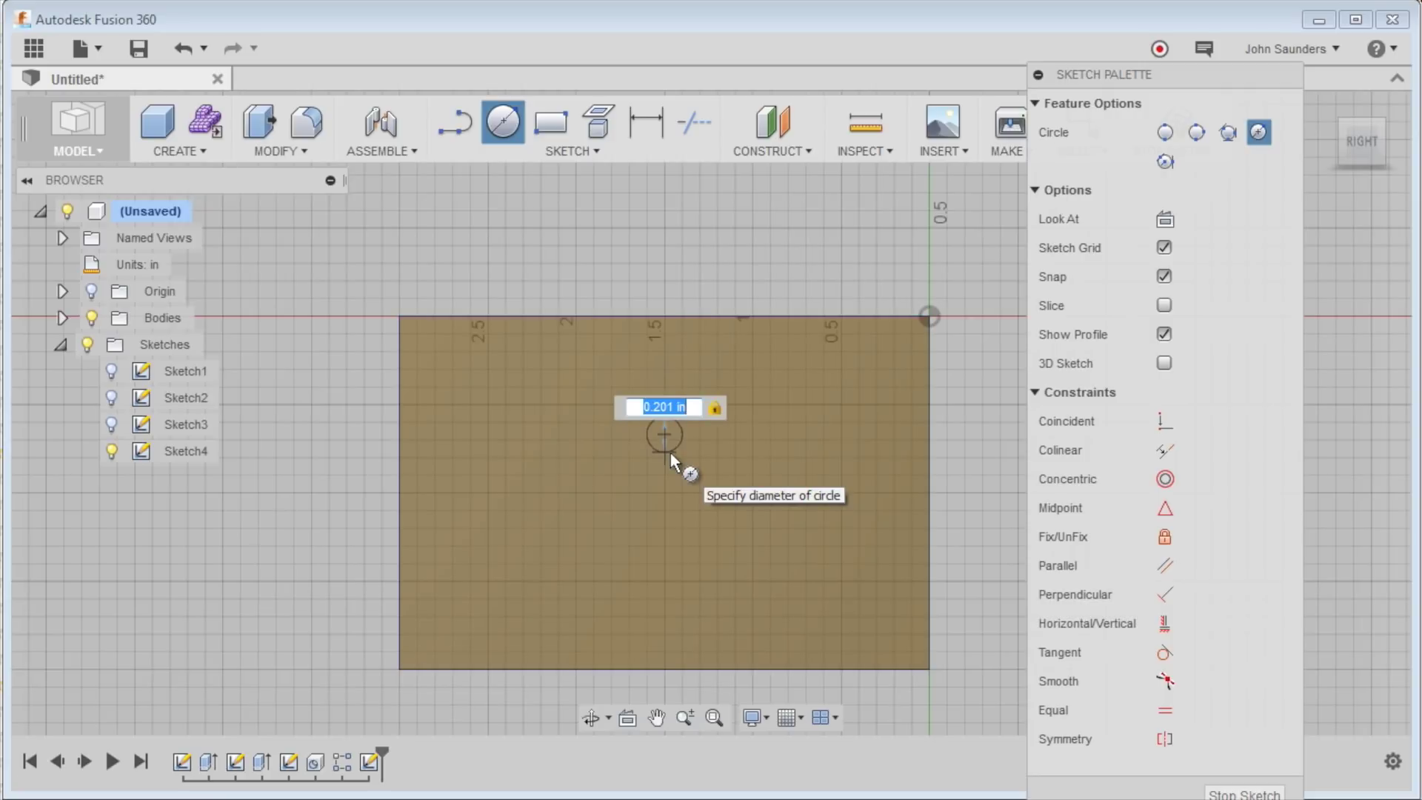
key(Return)
key(Escape)
Dimension the circle's centre 0.75 in below the side face's upper edge and finish the sketch
click(649, 123)
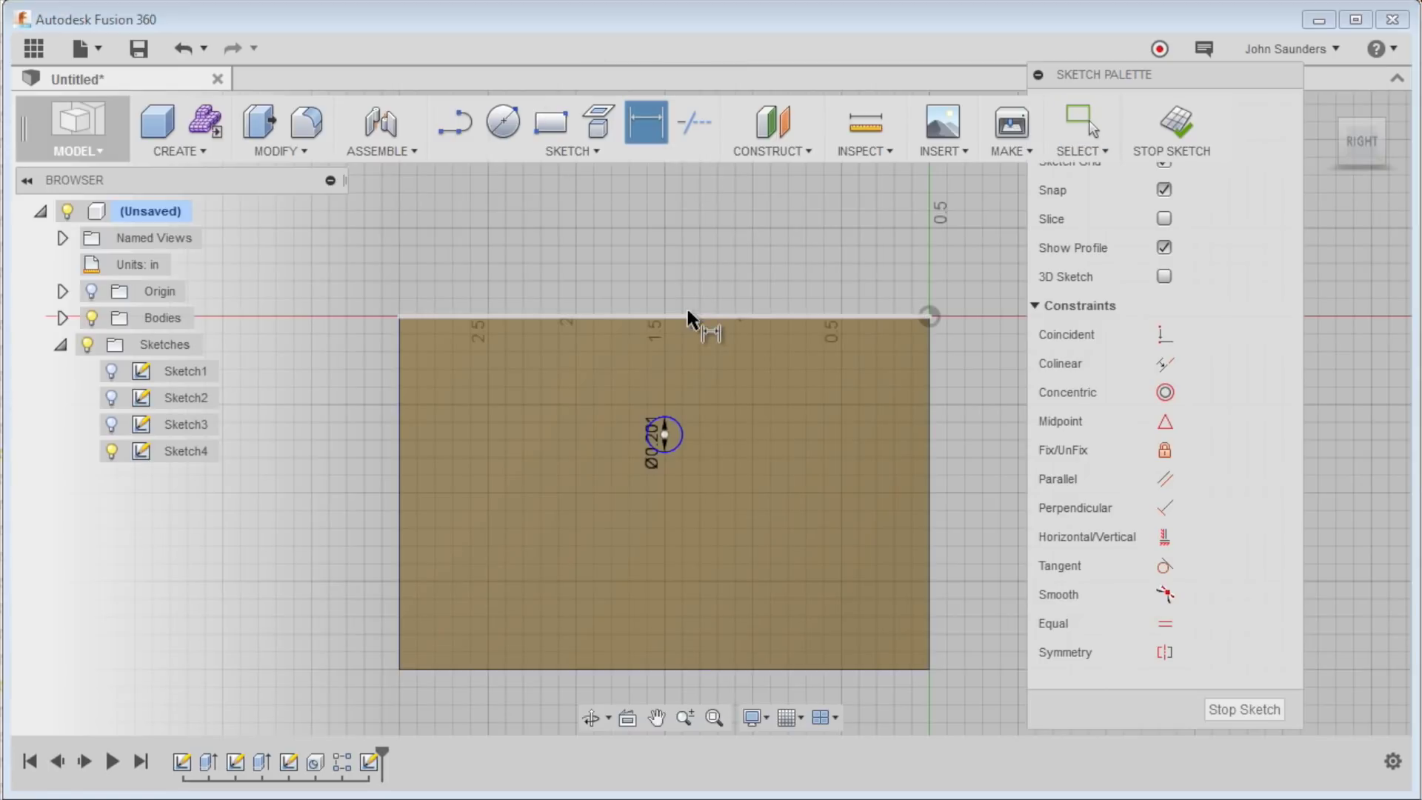
click(726, 394)
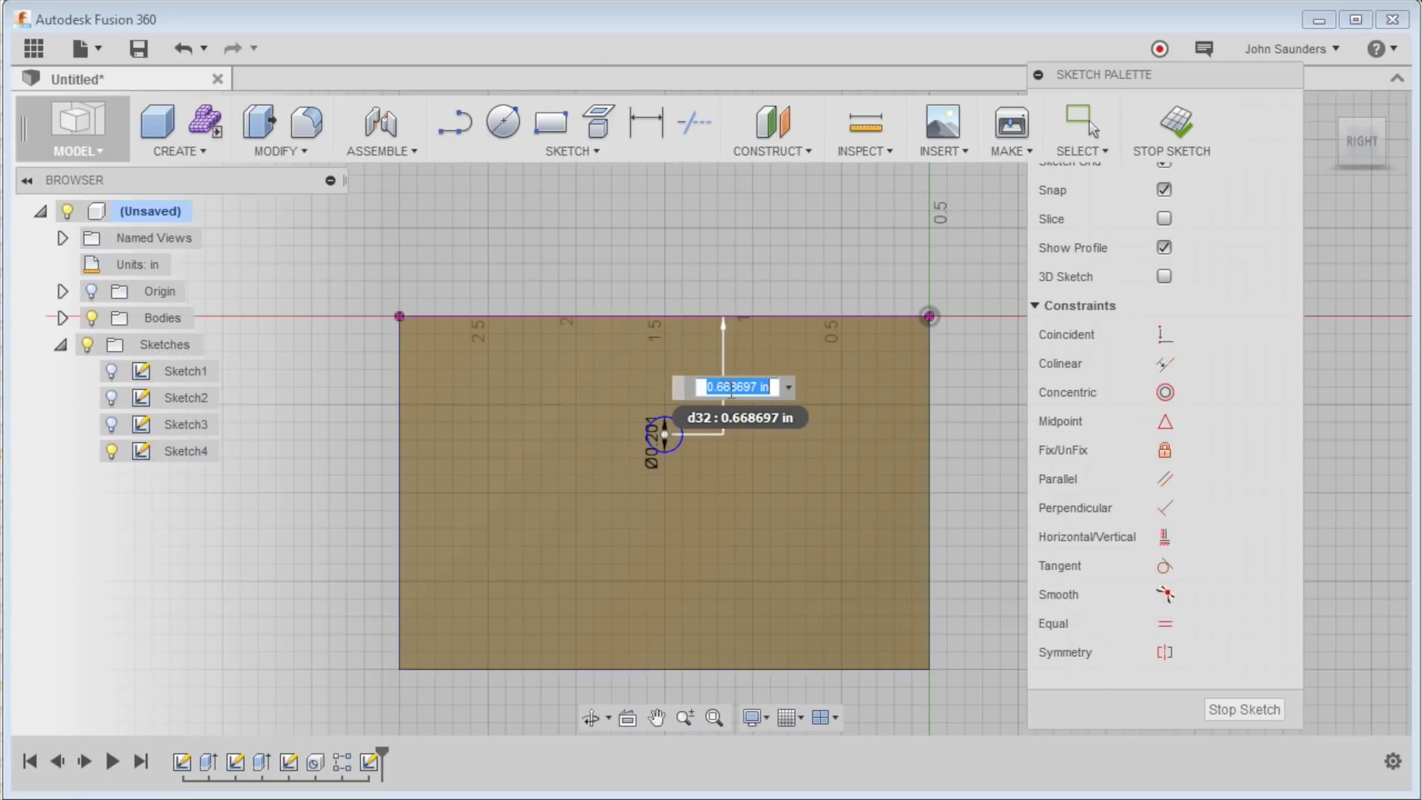
text(0.75)
key(Return)
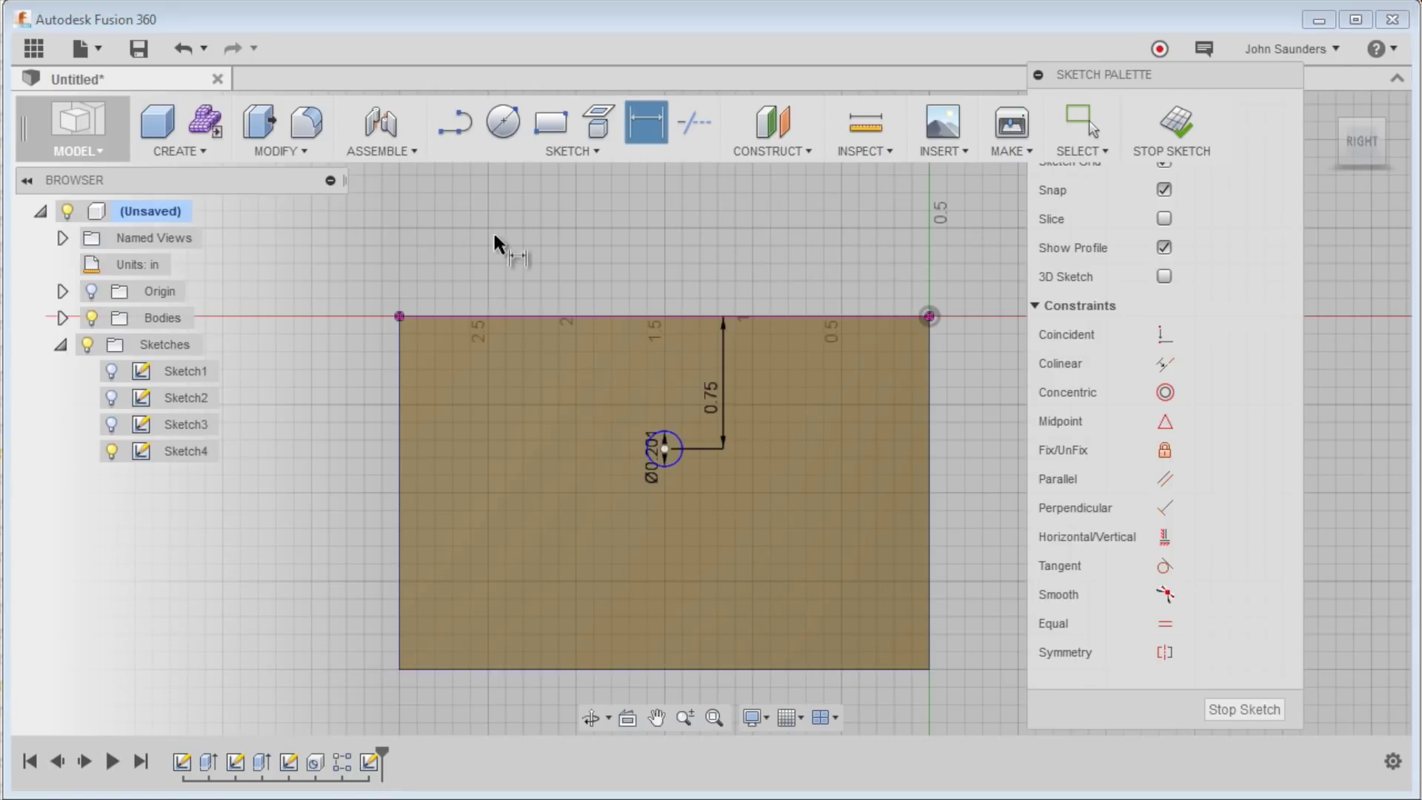
click(1193, 141)
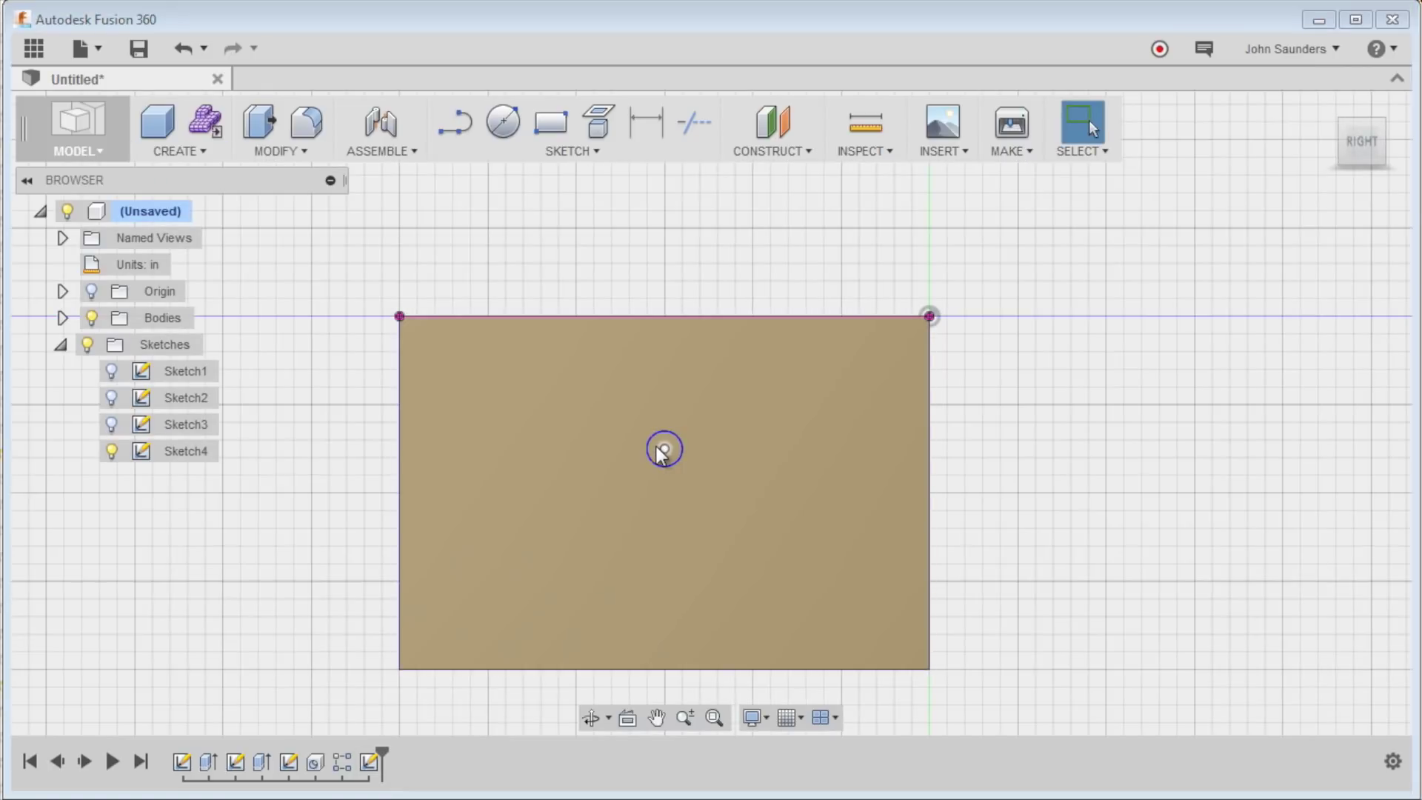
Extrude the side-face circle inward to cut a small hole into the central pocket
right_click(663, 449)
click(720, 413)
click(674, 450)
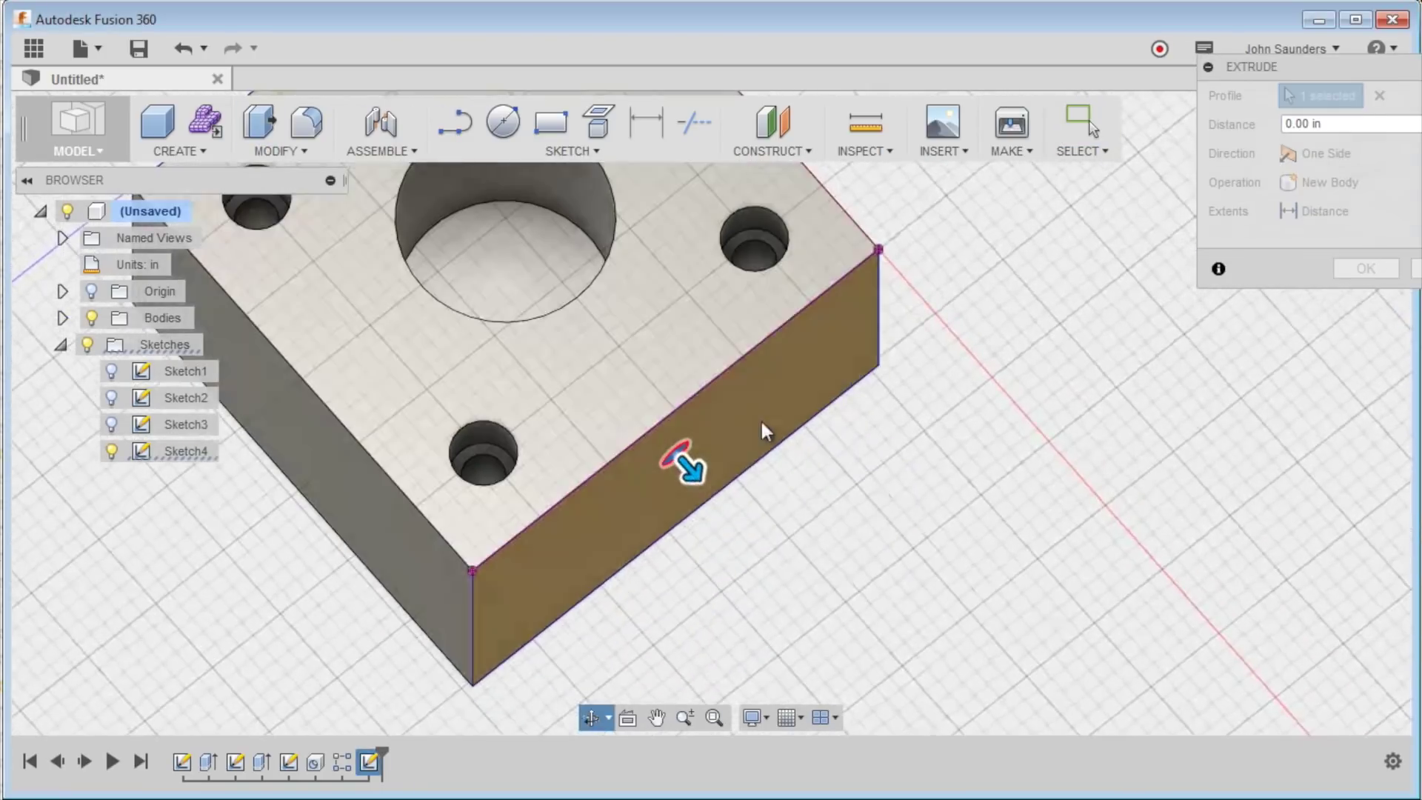
shift+middle_drag(729, 492, 748, 512)
shift+middle_drag(643, 349, 667, 438)
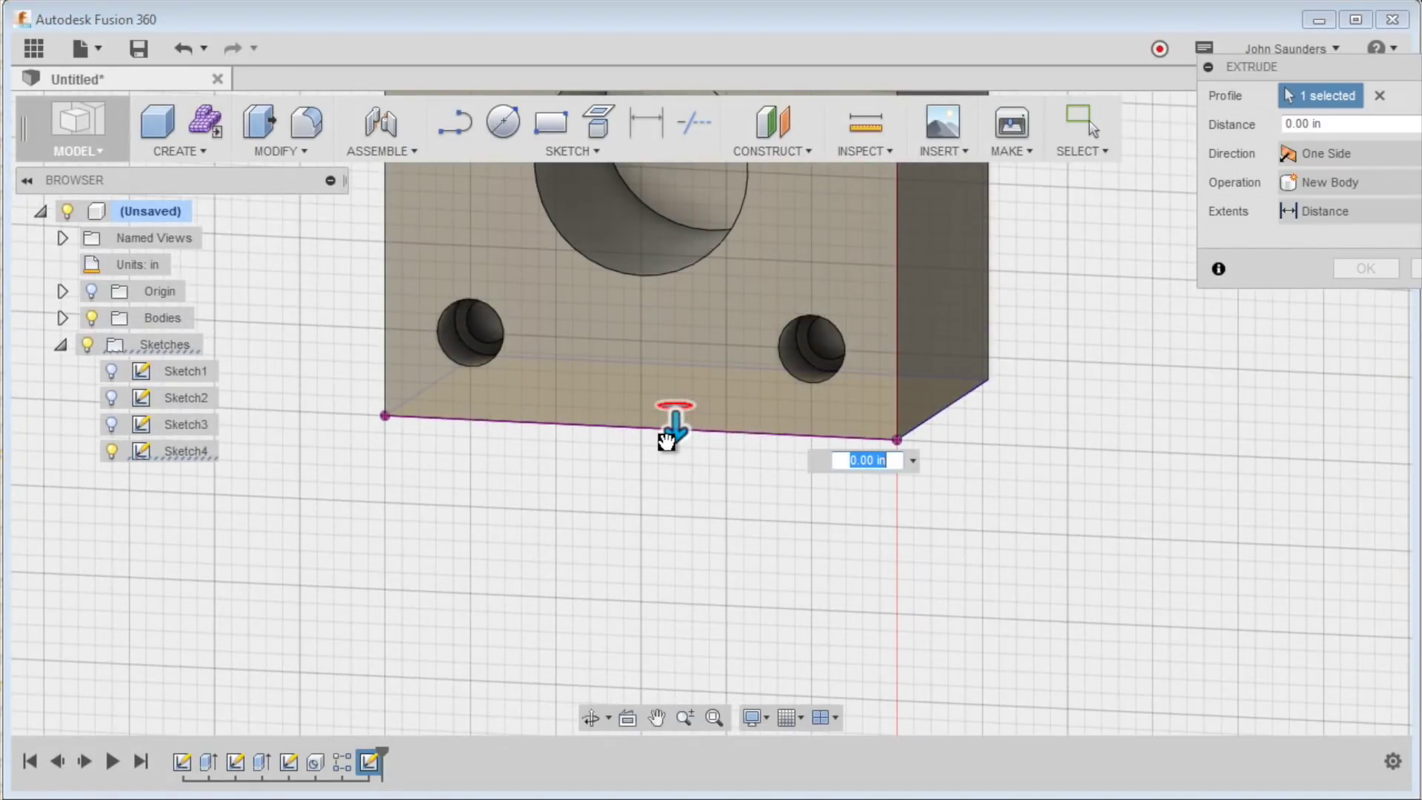
drag(676, 406, 658, 228)
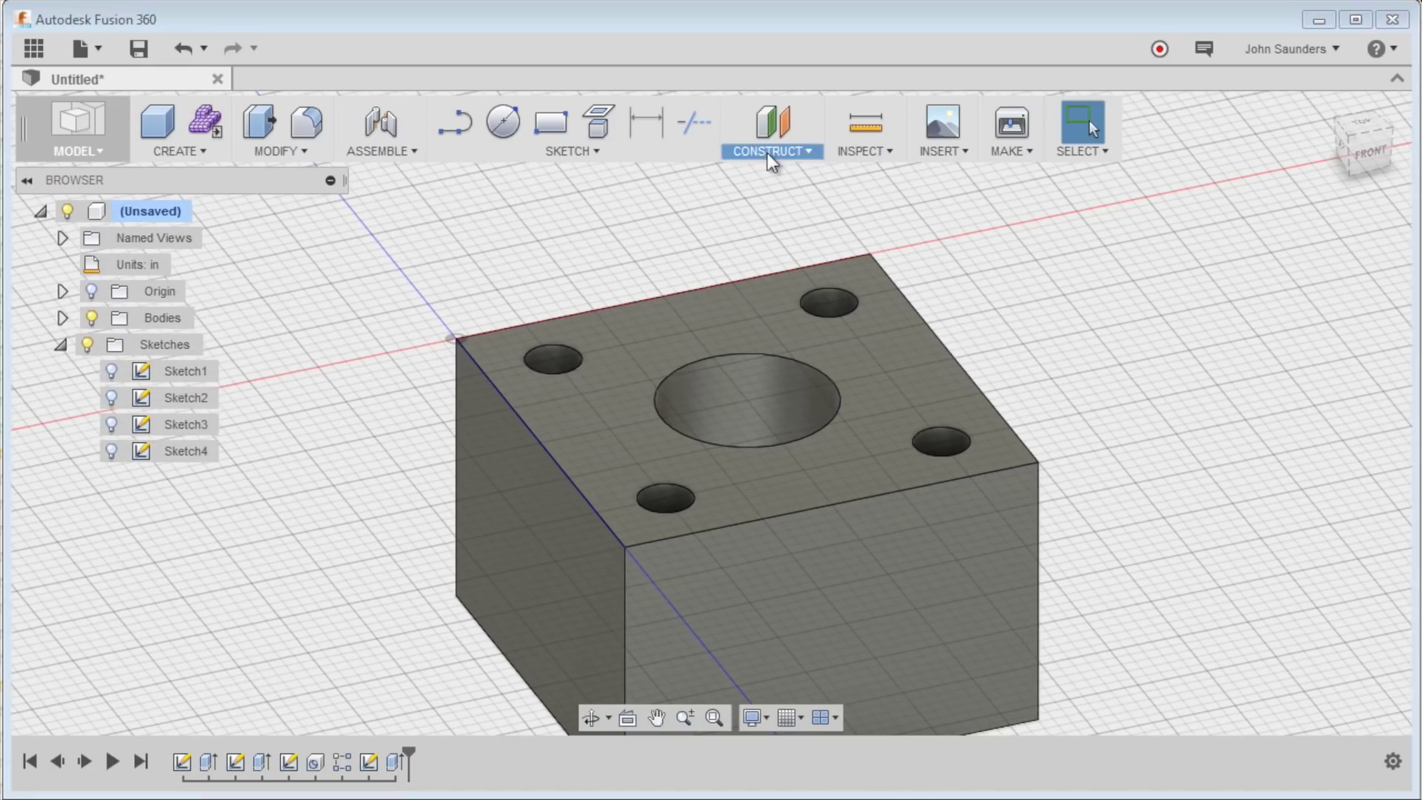
Construct an axis through the central pocket's cylindrical wall
click(768, 152)
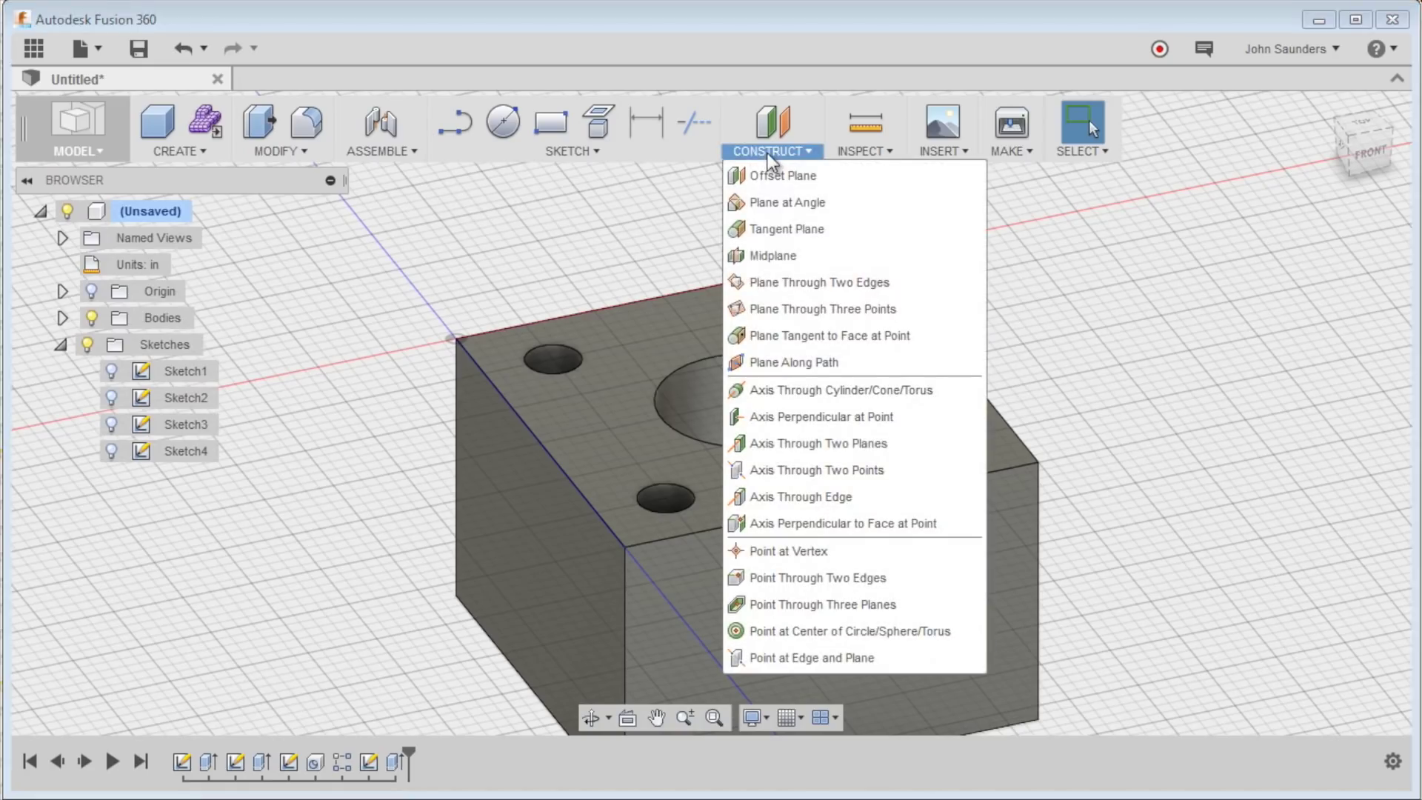
click(892, 390)
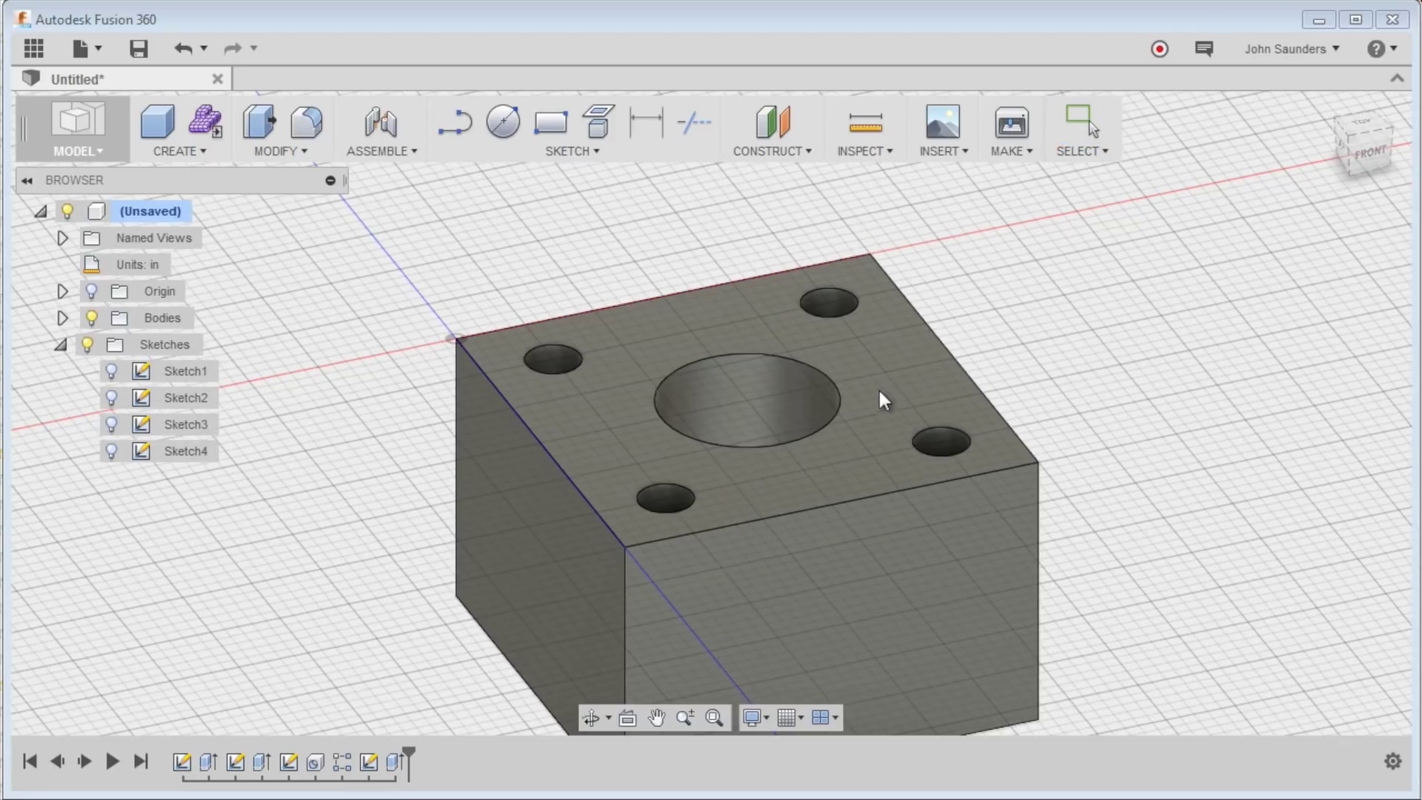
click(766, 400)
drag(600, 251, 270, 217)
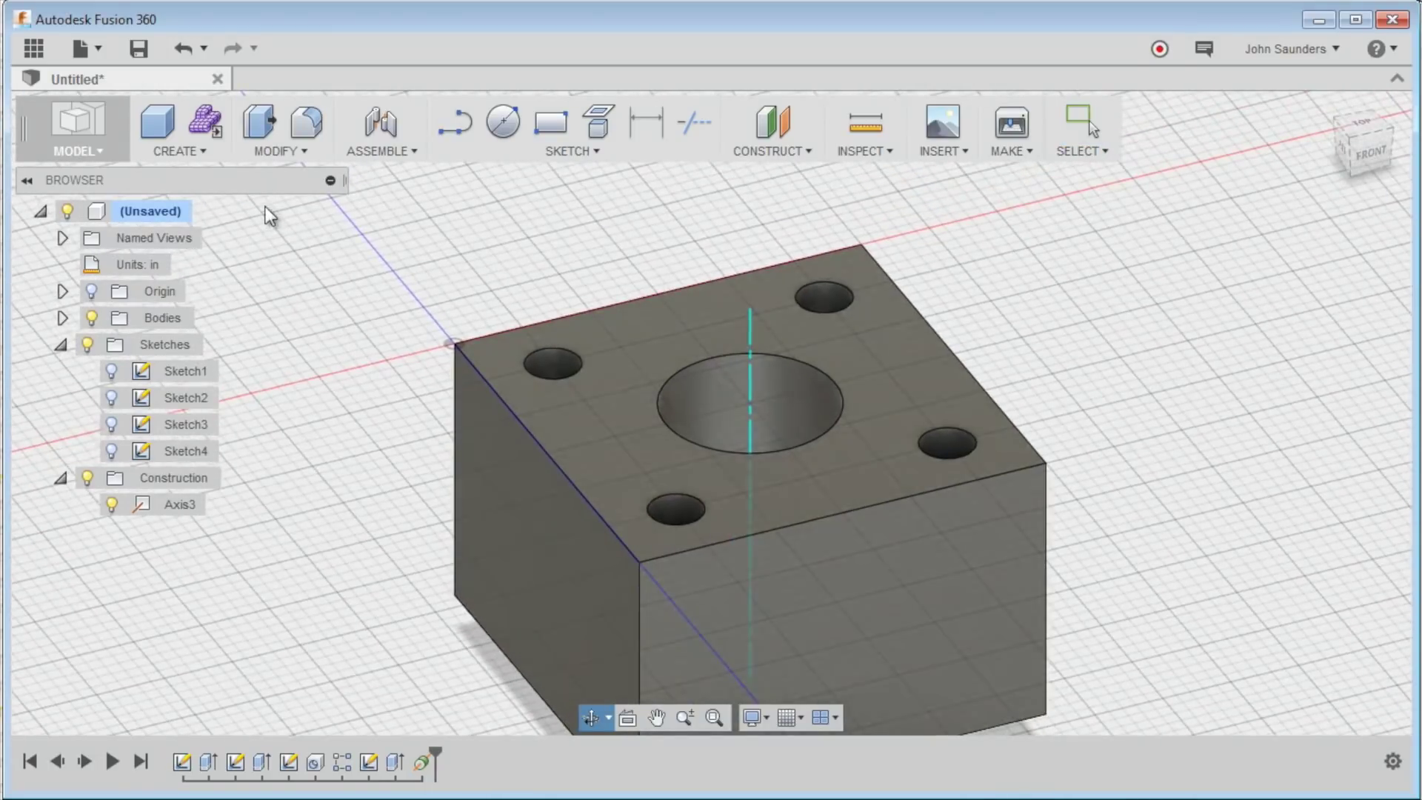
Switch to the CAM workspace and start a new milling setup for the block
click(83, 149)
click(125, 370)
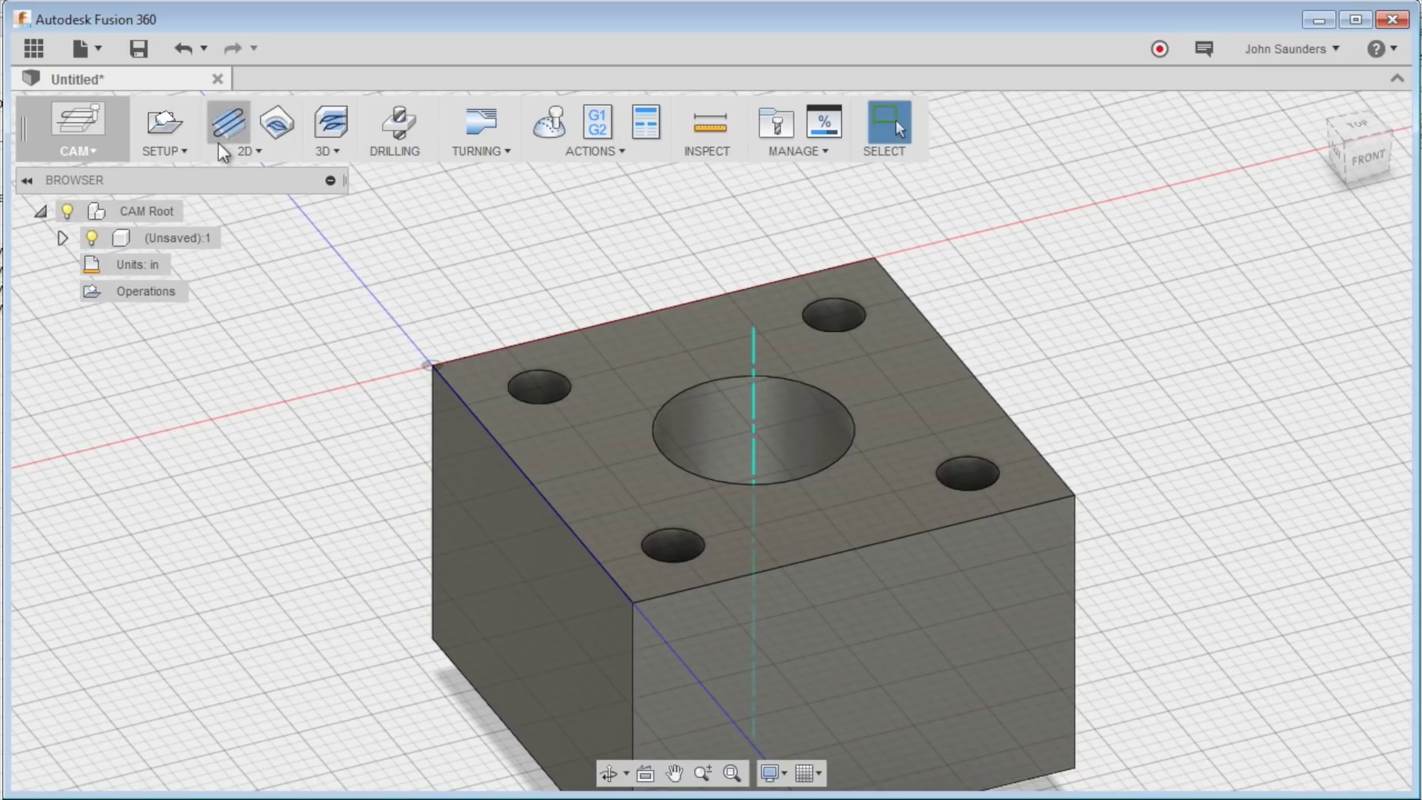
click(181, 155)
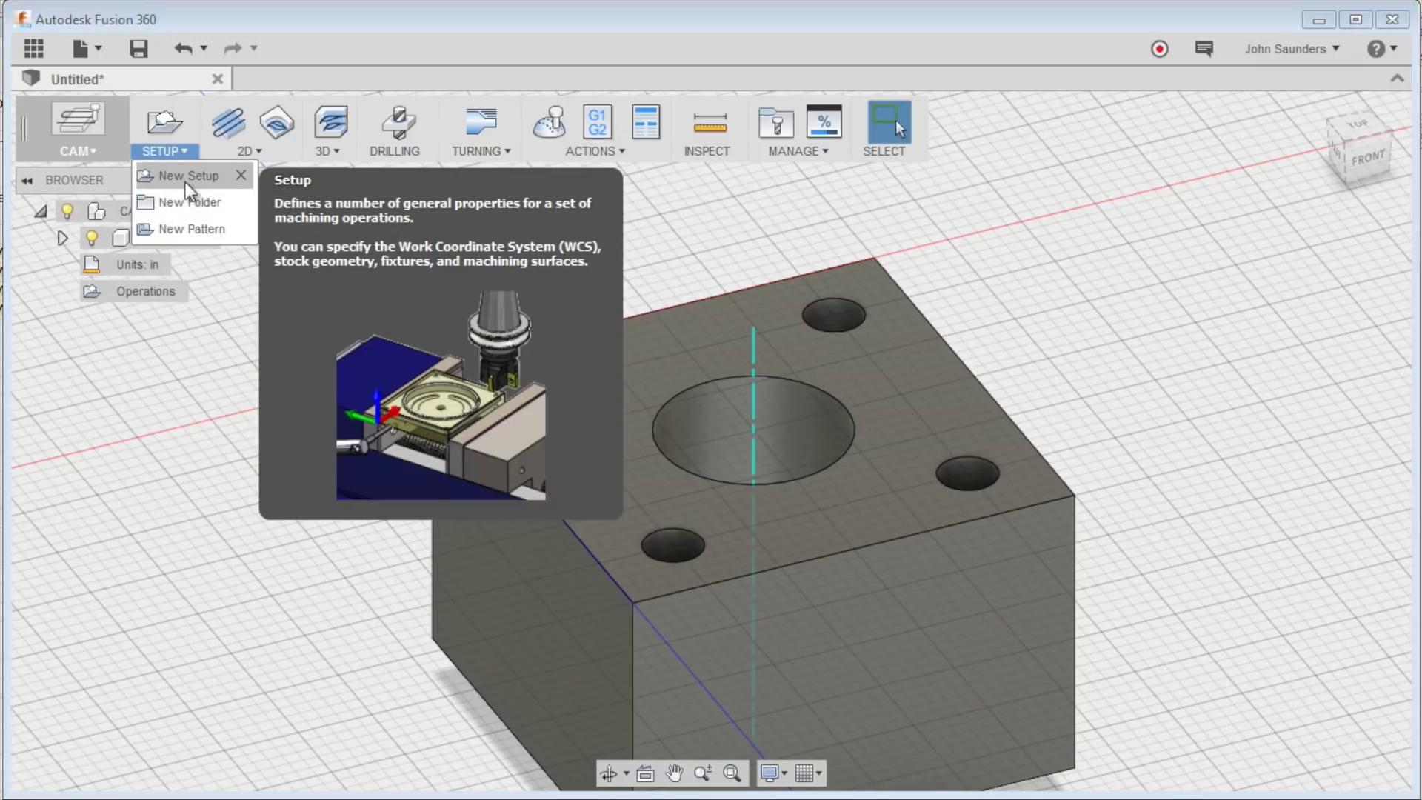
click(185, 178)
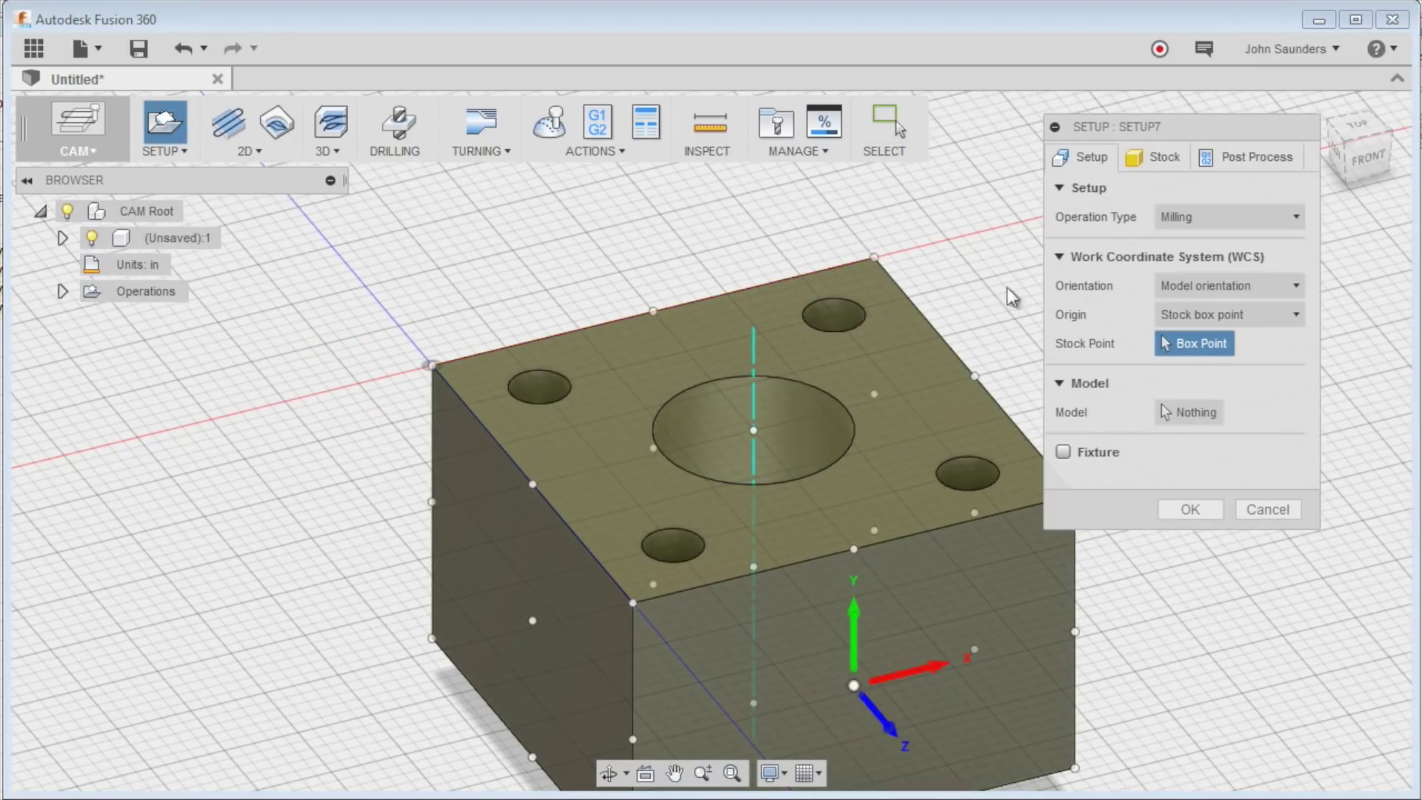
Orient the setup by Z axis/plane and X axis, using the pocket's construction axis as a flipped Z axis, and finish the setup
mouse_move(1263, 294)
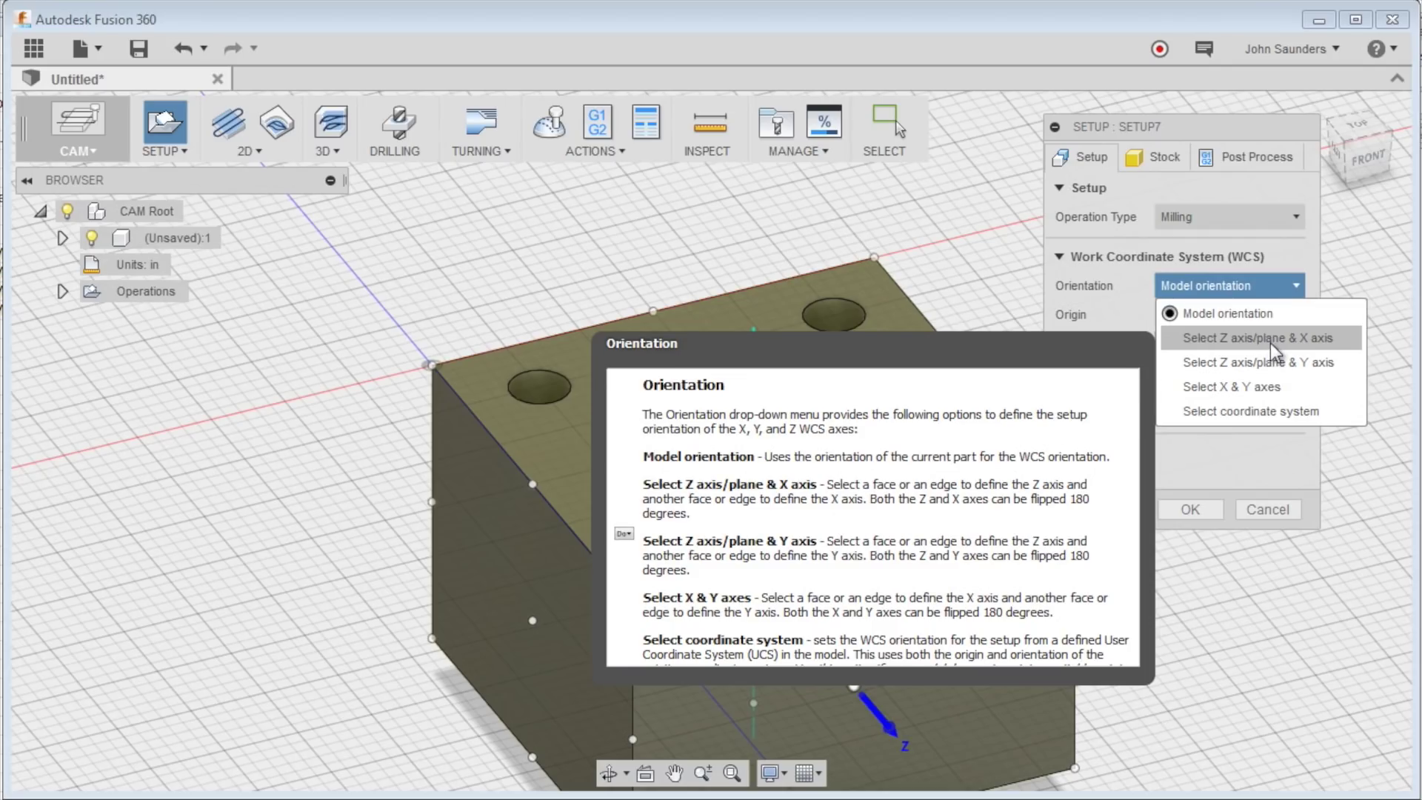
click(1271, 339)
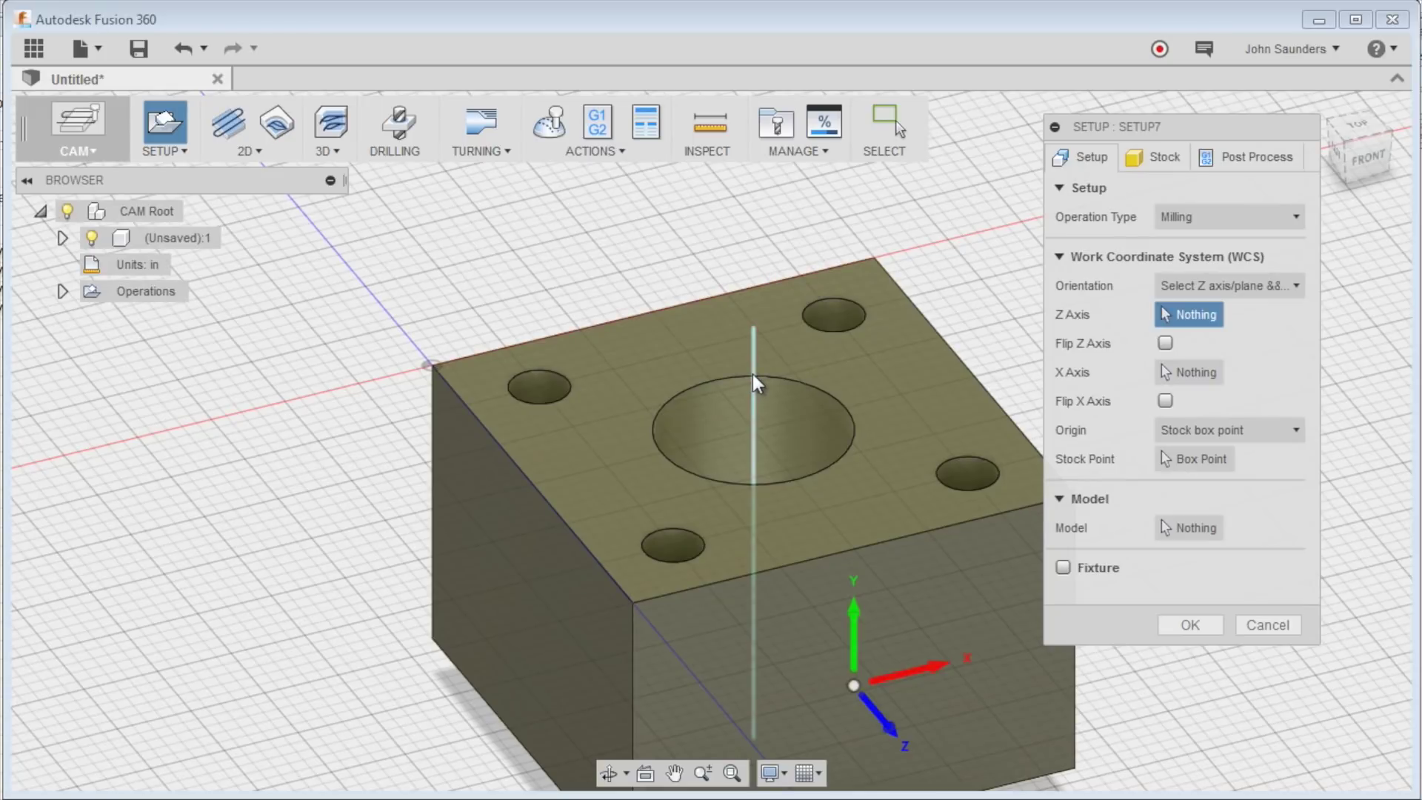
click(754, 383)
middle_drag(780, 412, 705, 349)
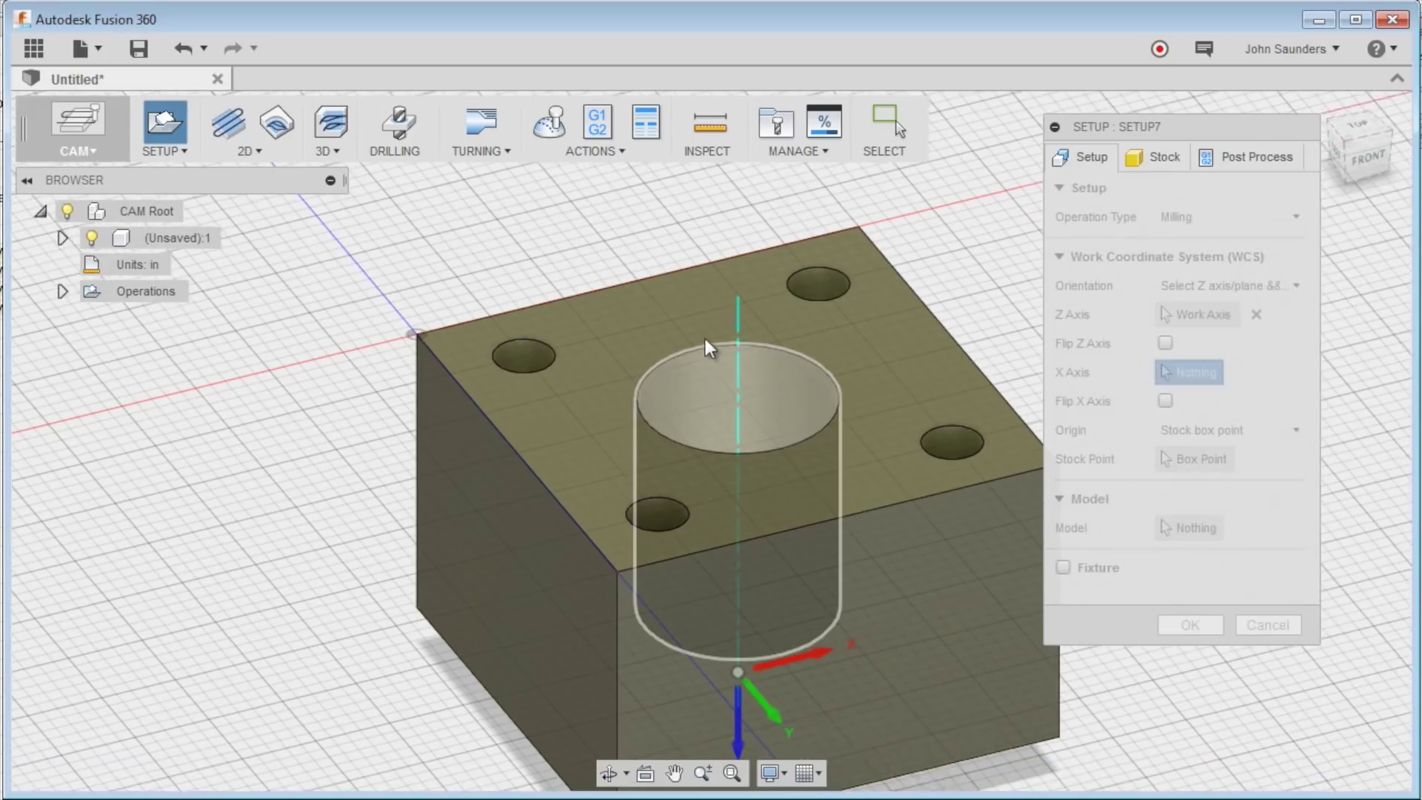
click(1165, 342)
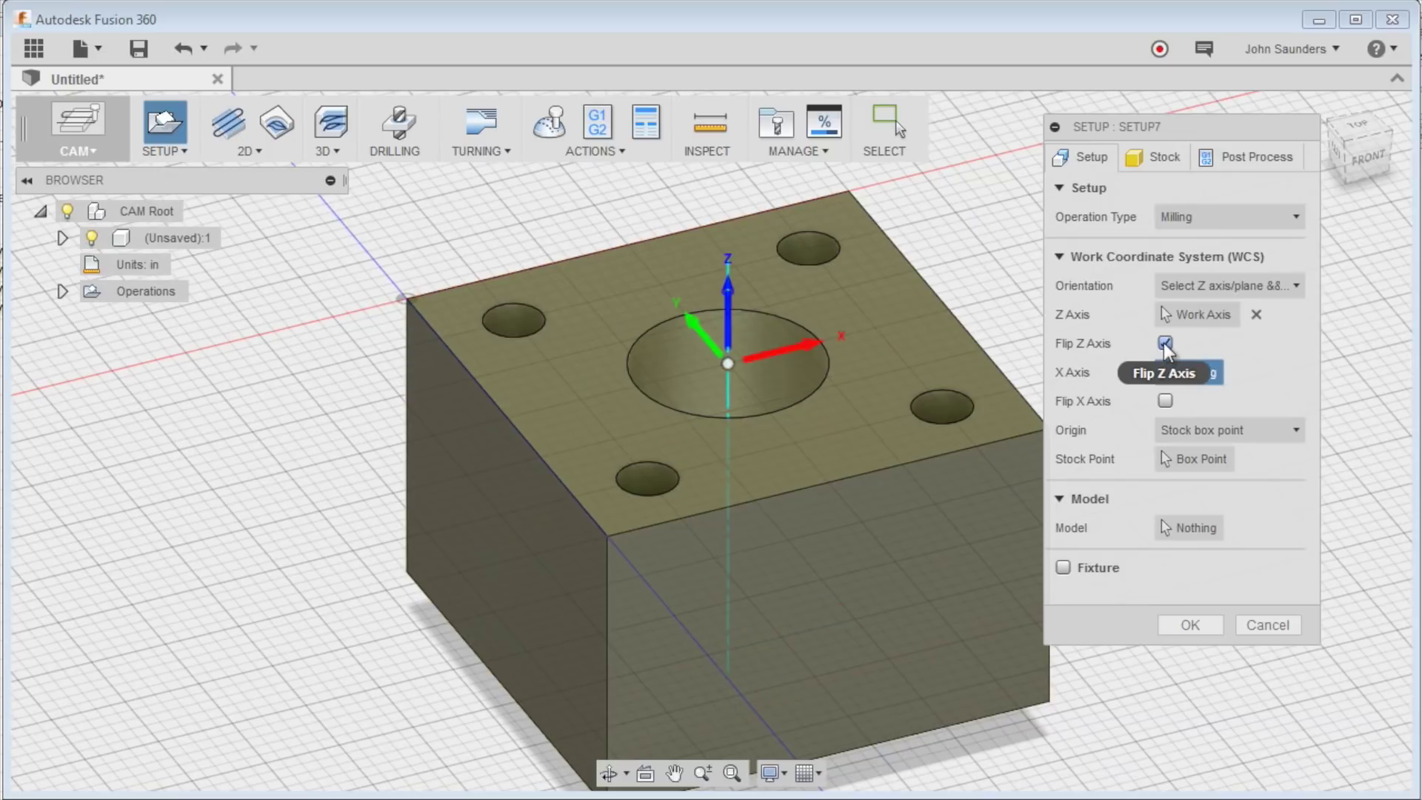
shift+middle_drag(914, 317, 806, 424)
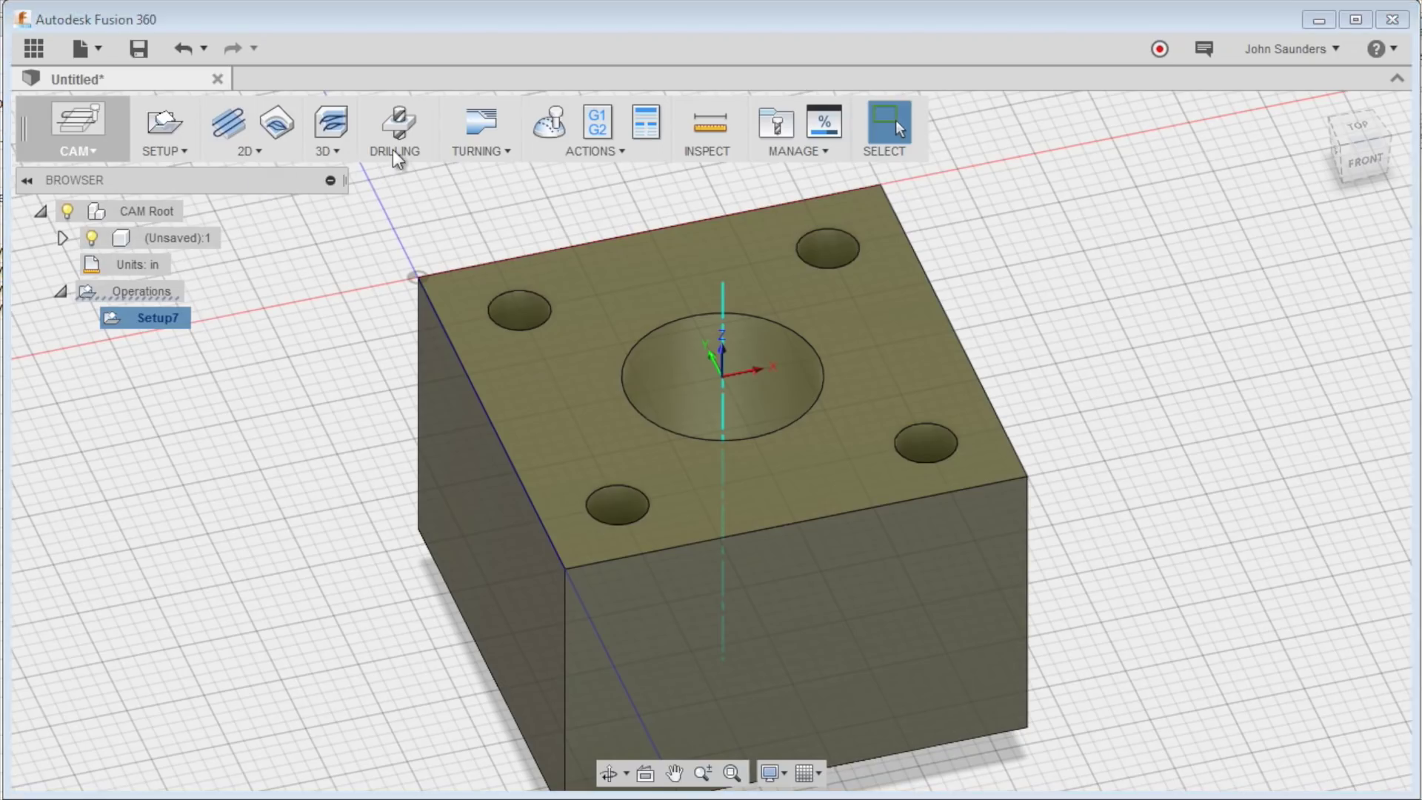
Start a drilling operation with tool 16, the 3/16 in 90-degree spot drill, after removing the tool type filter
click(397, 126)
click(1206, 216)
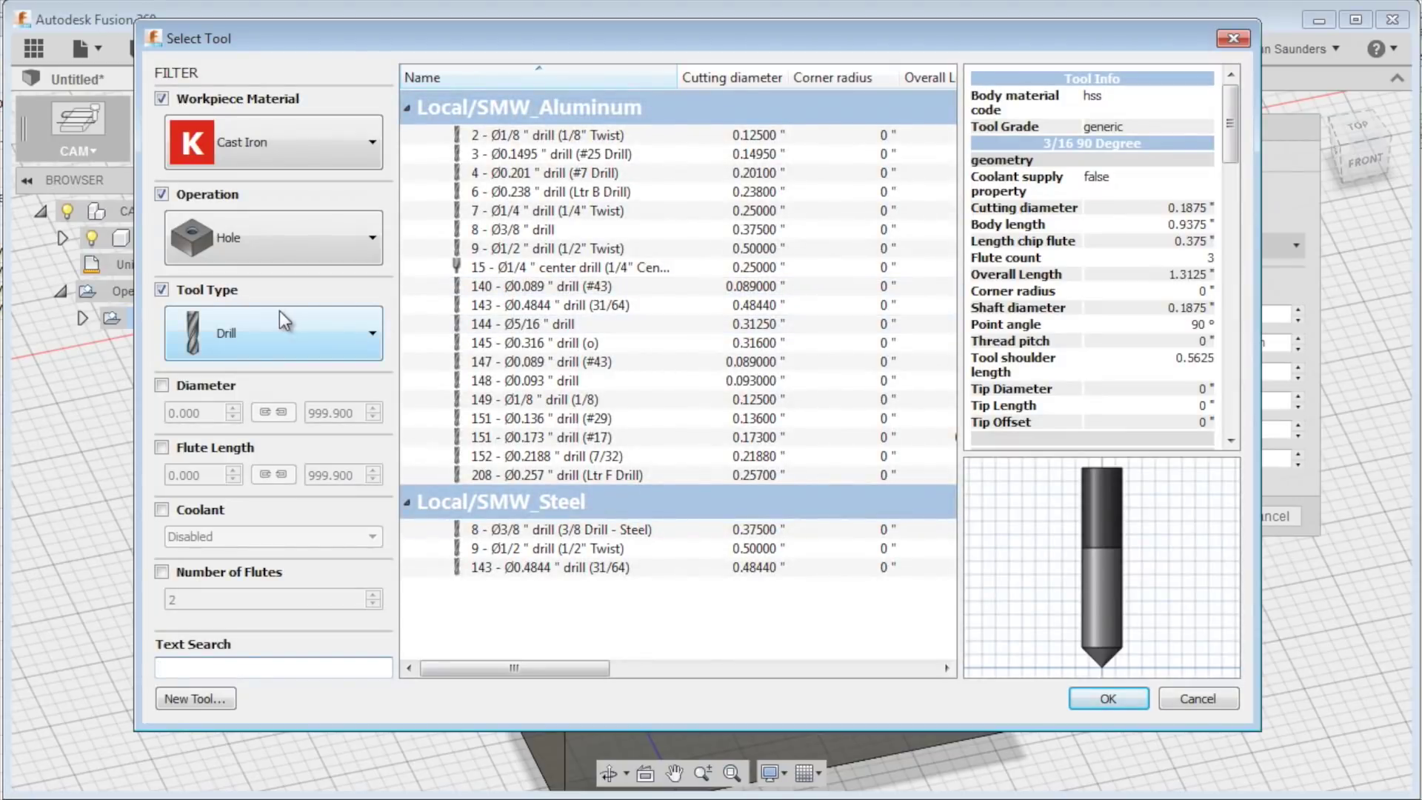
click(162, 290)
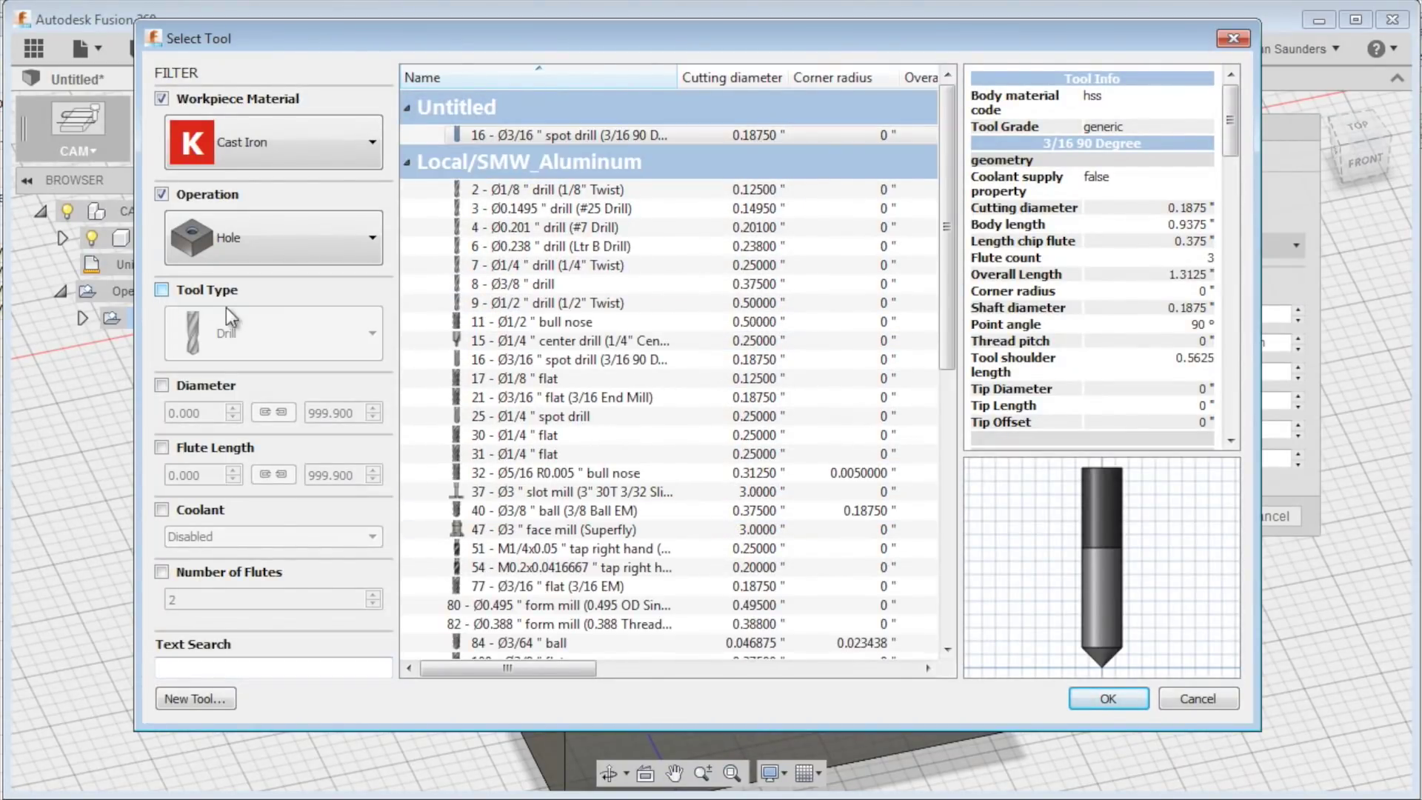
click(559, 363)
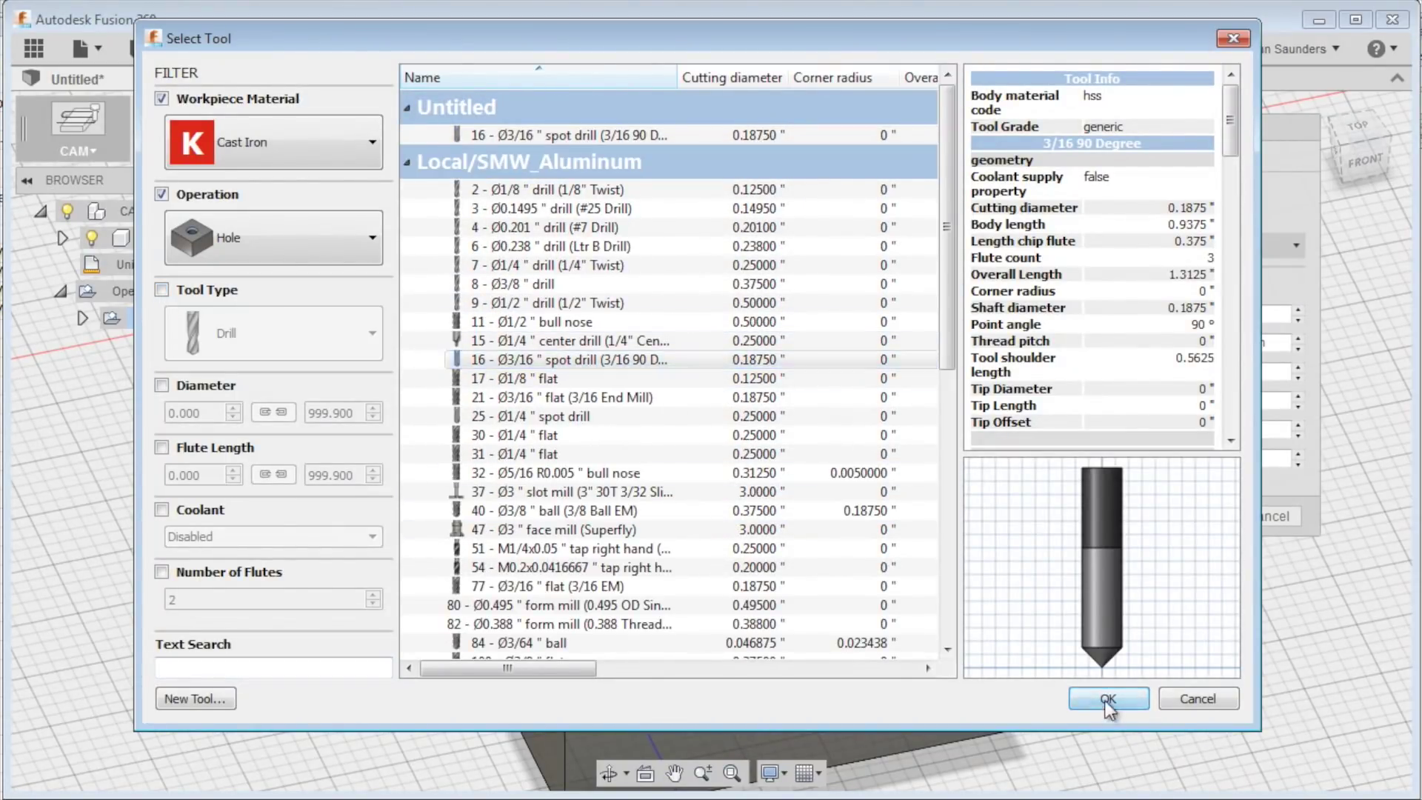
click(1109, 700)
Select the central pocket and the four corner counterbores as the holes to spot drill
click(519, 315)
click(618, 510)
click(691, 372)
click(926, 467)
click(831, 252)
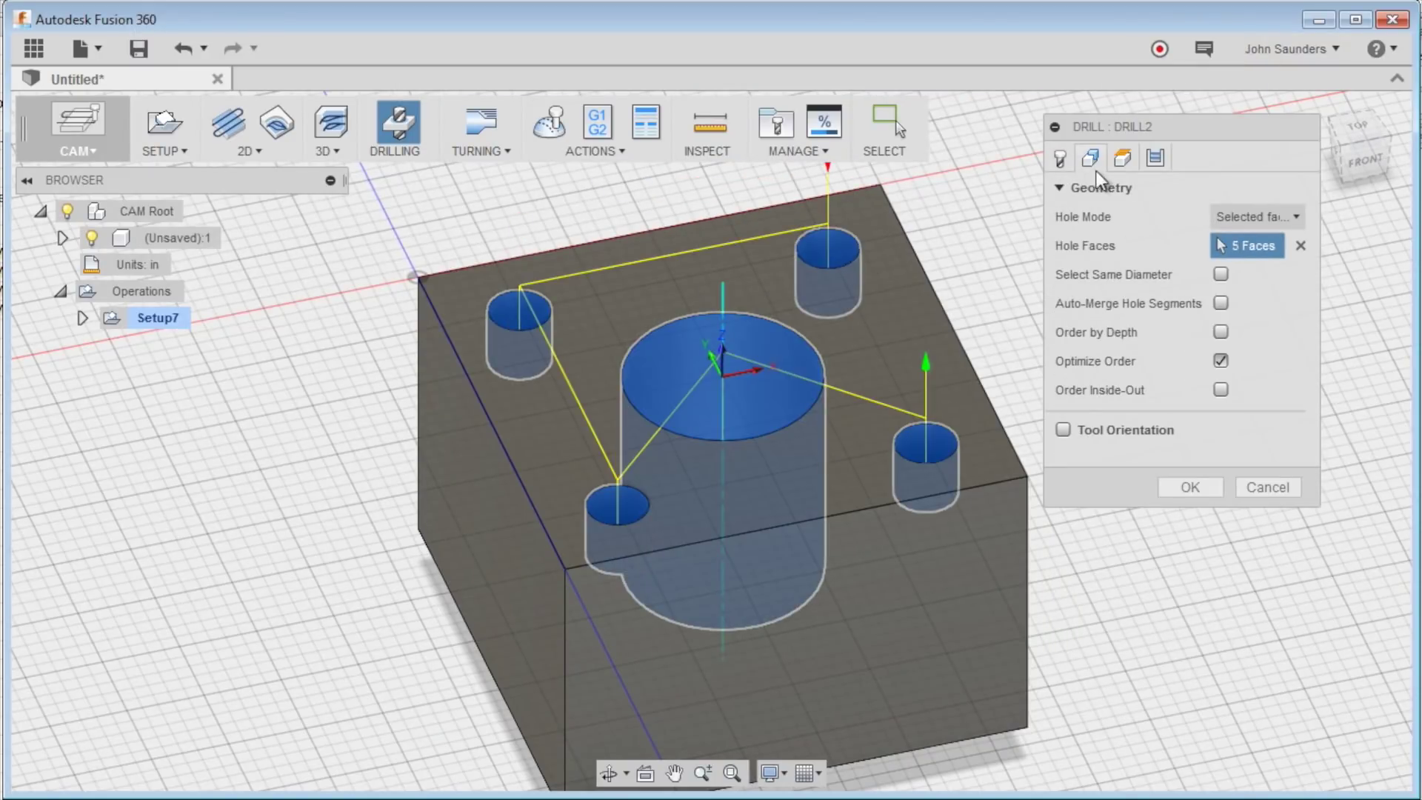
Set the spot drilling bottom height from the hole top with a -0.1 in offset and finish the operation
click(1123, 157)
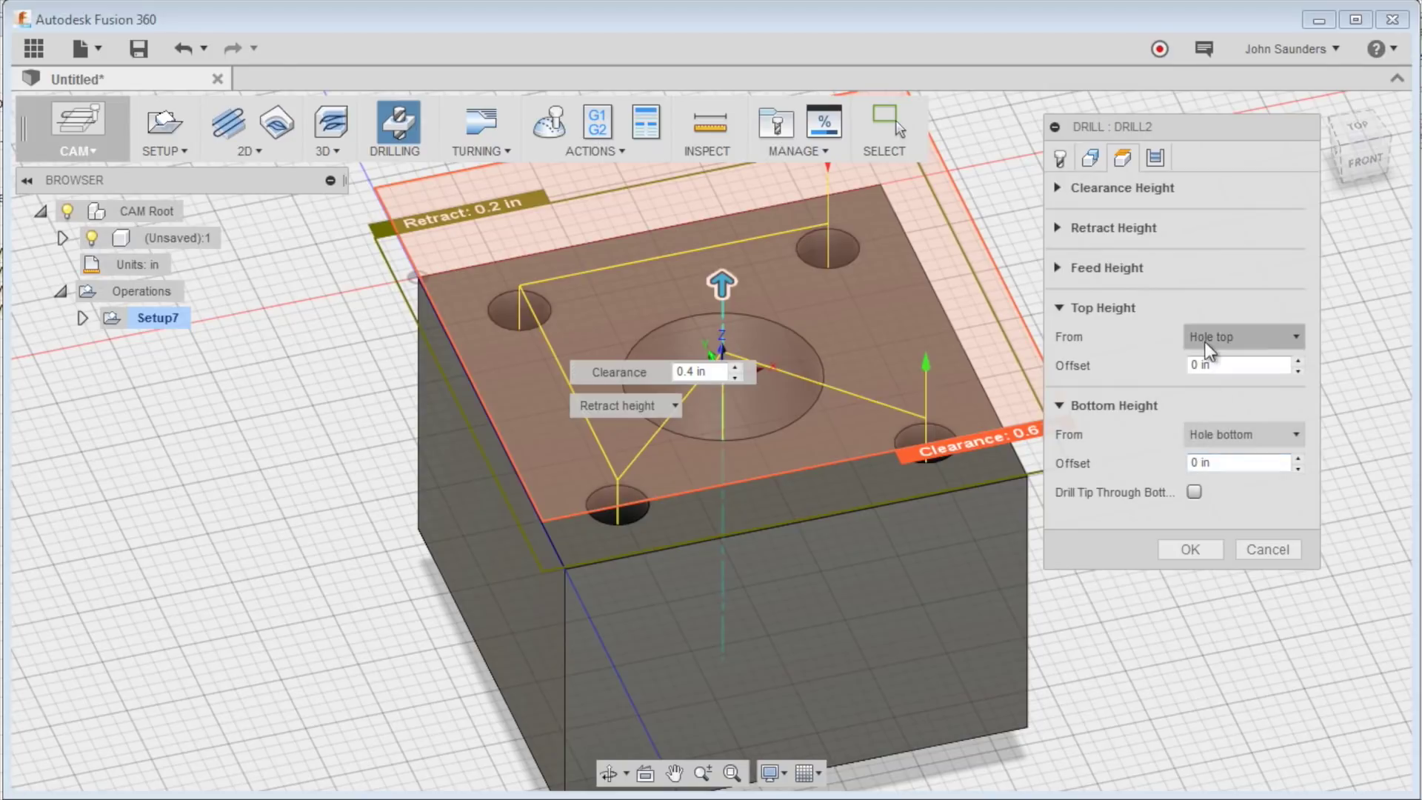
click(1226, 437)
click(1234, 657)
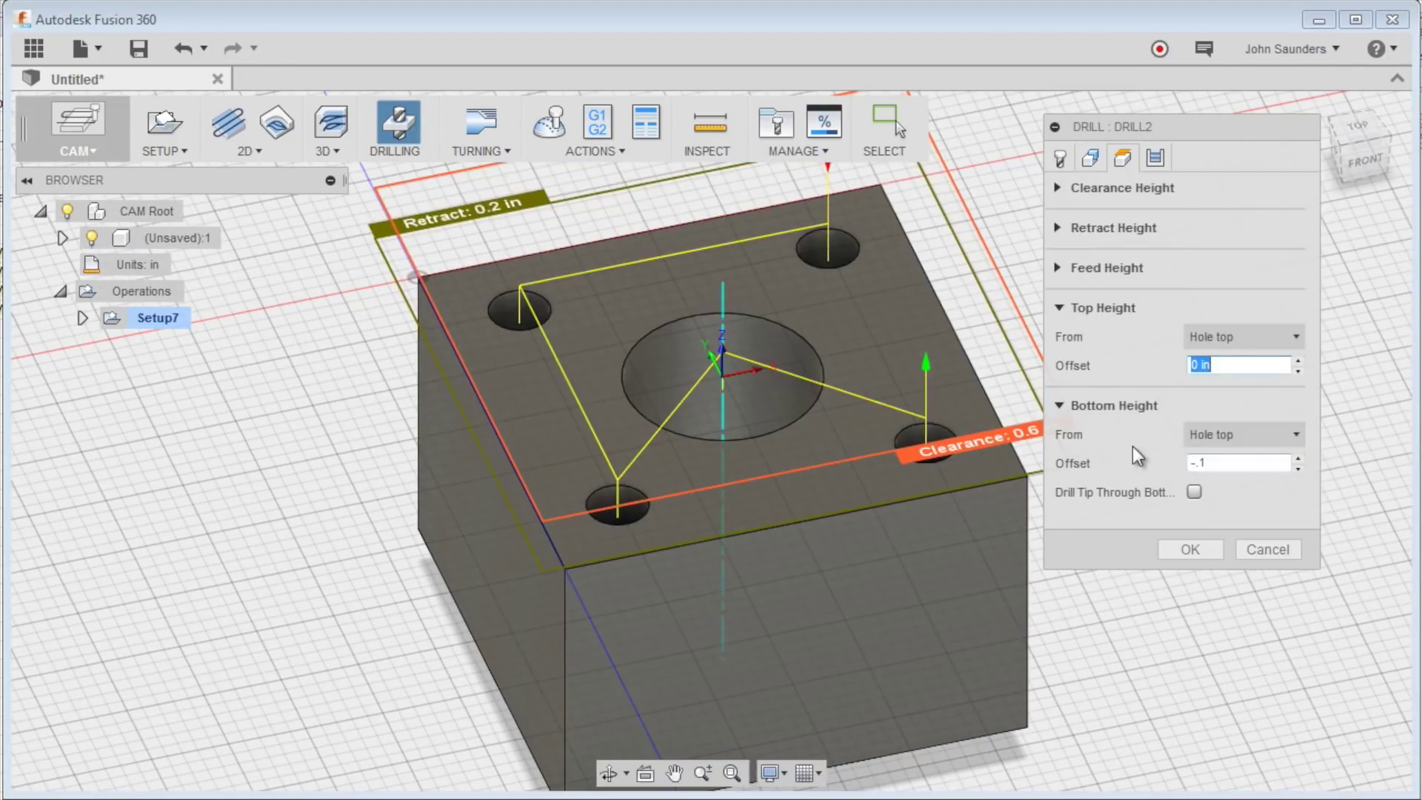
click(1189, 548)
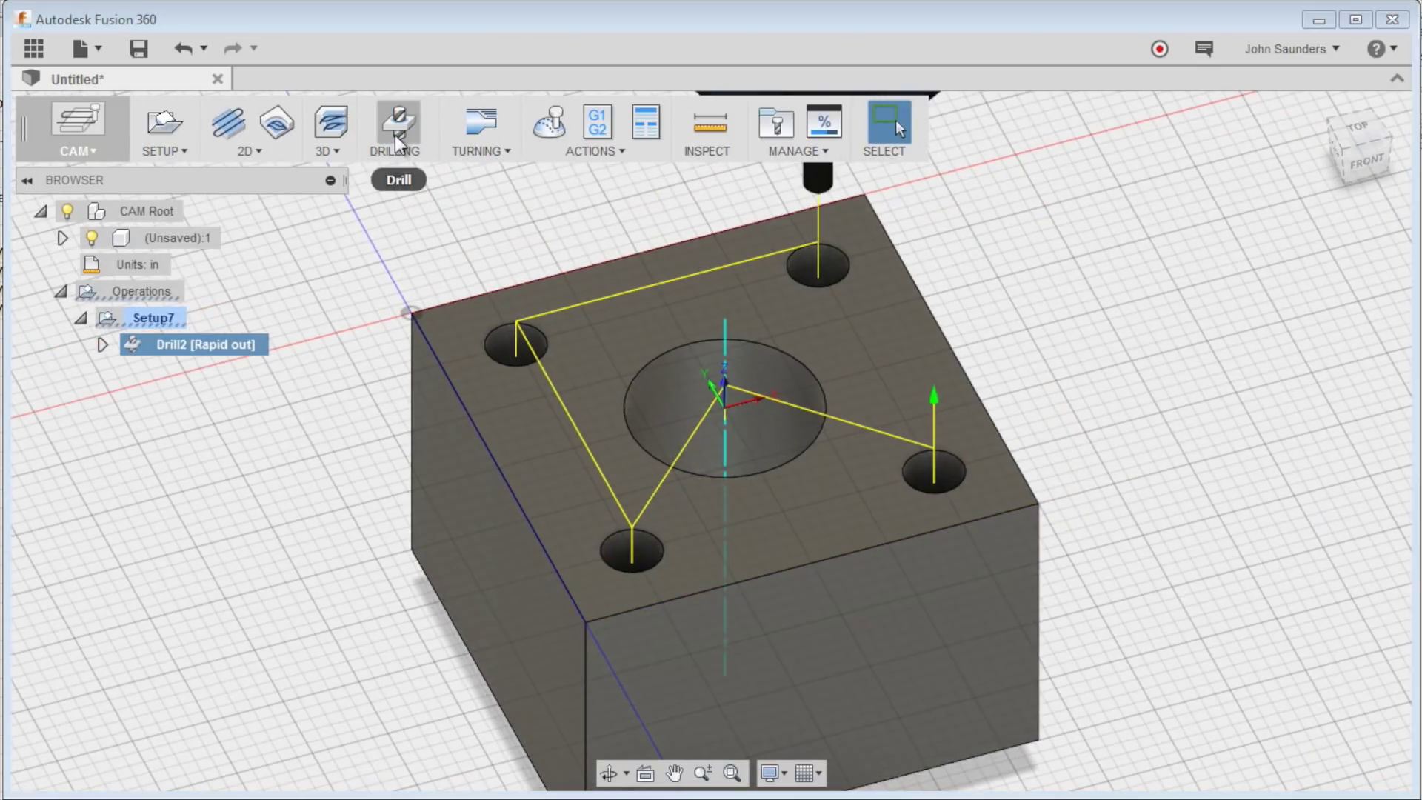
Start another drilling operation with tool 208, the 0.257 in Ltr F drill
click(396, 137)
click(1206, 226)
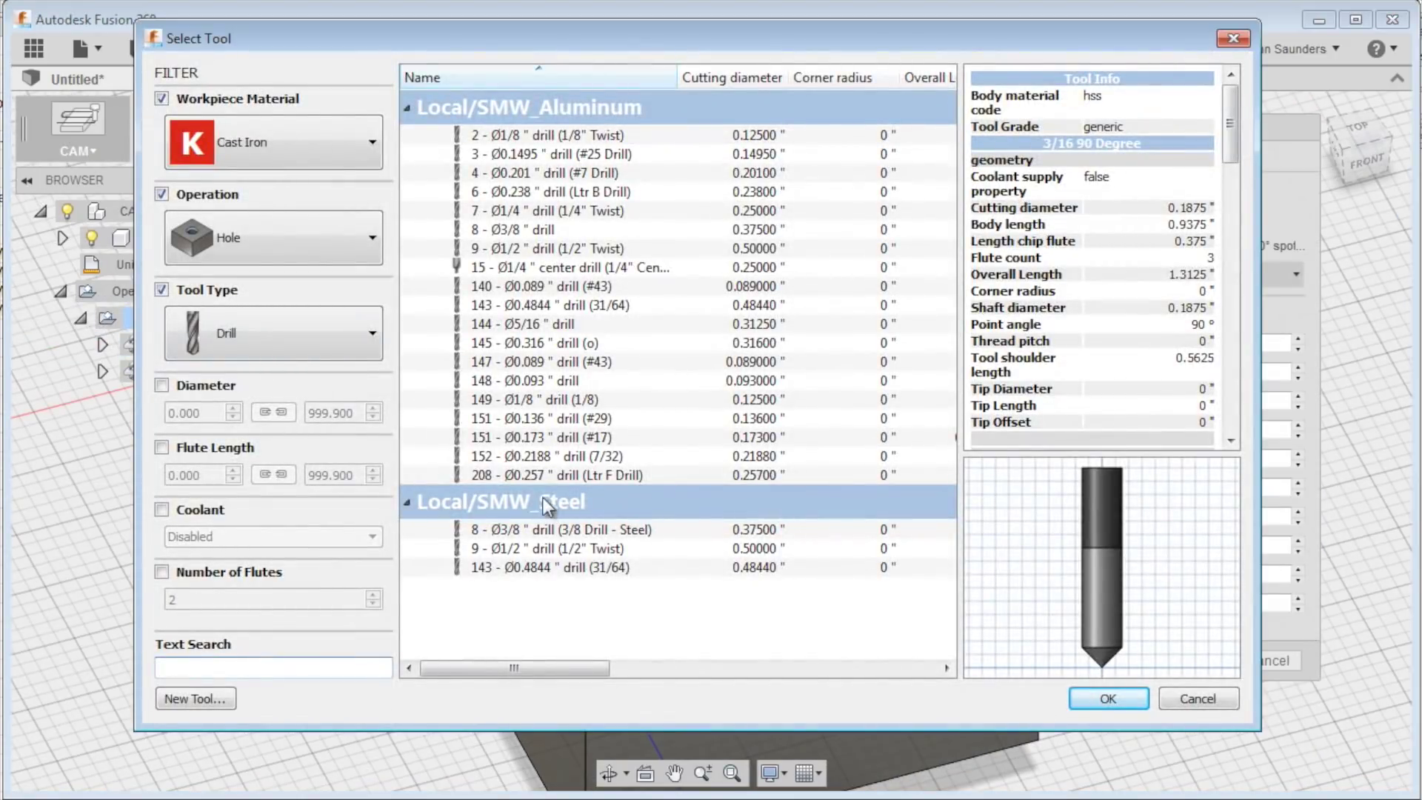
click(544, 475)
click(1106, 700)
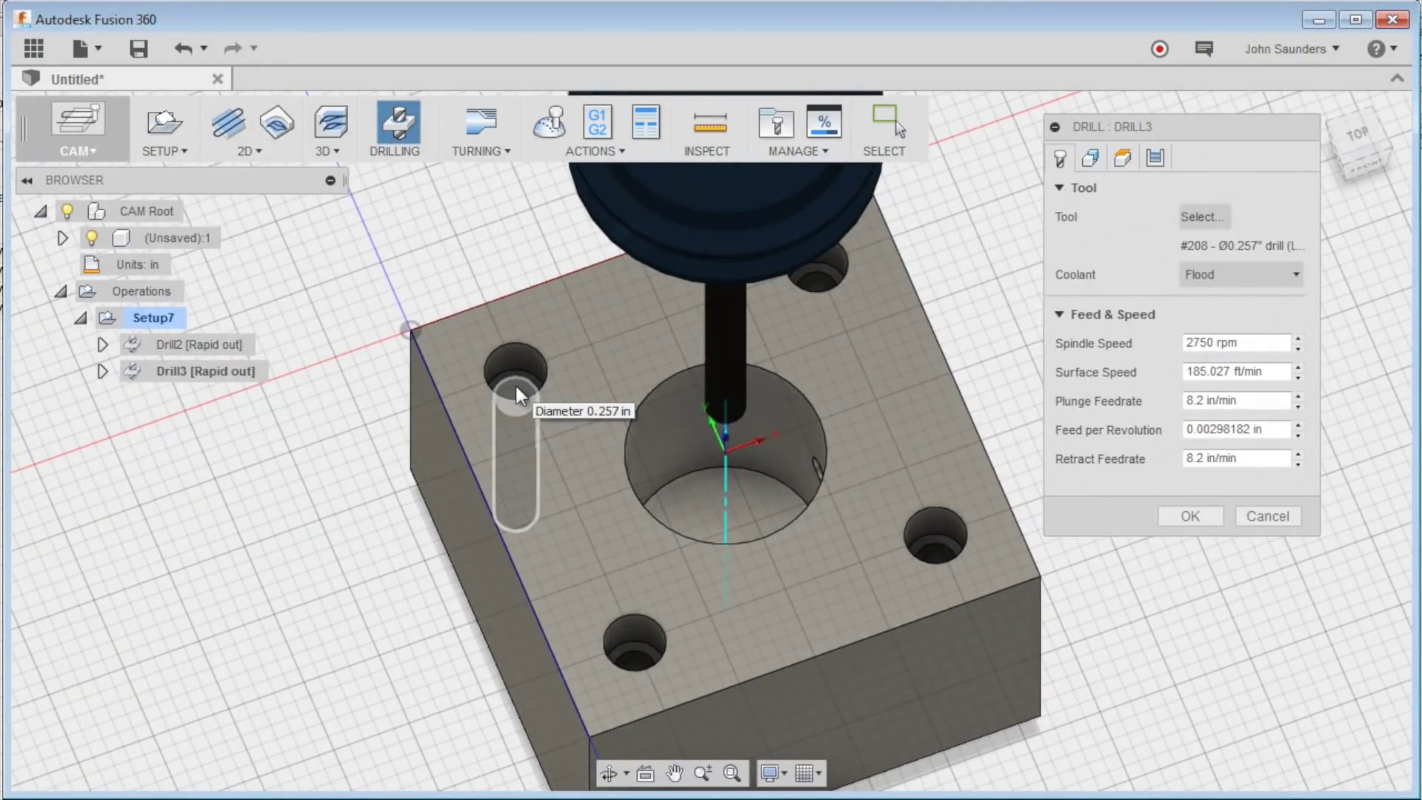
Select the four 0.257 in hole walls below the corner counterbores as the holes to drill
click(517, 395)
click(814, 341)
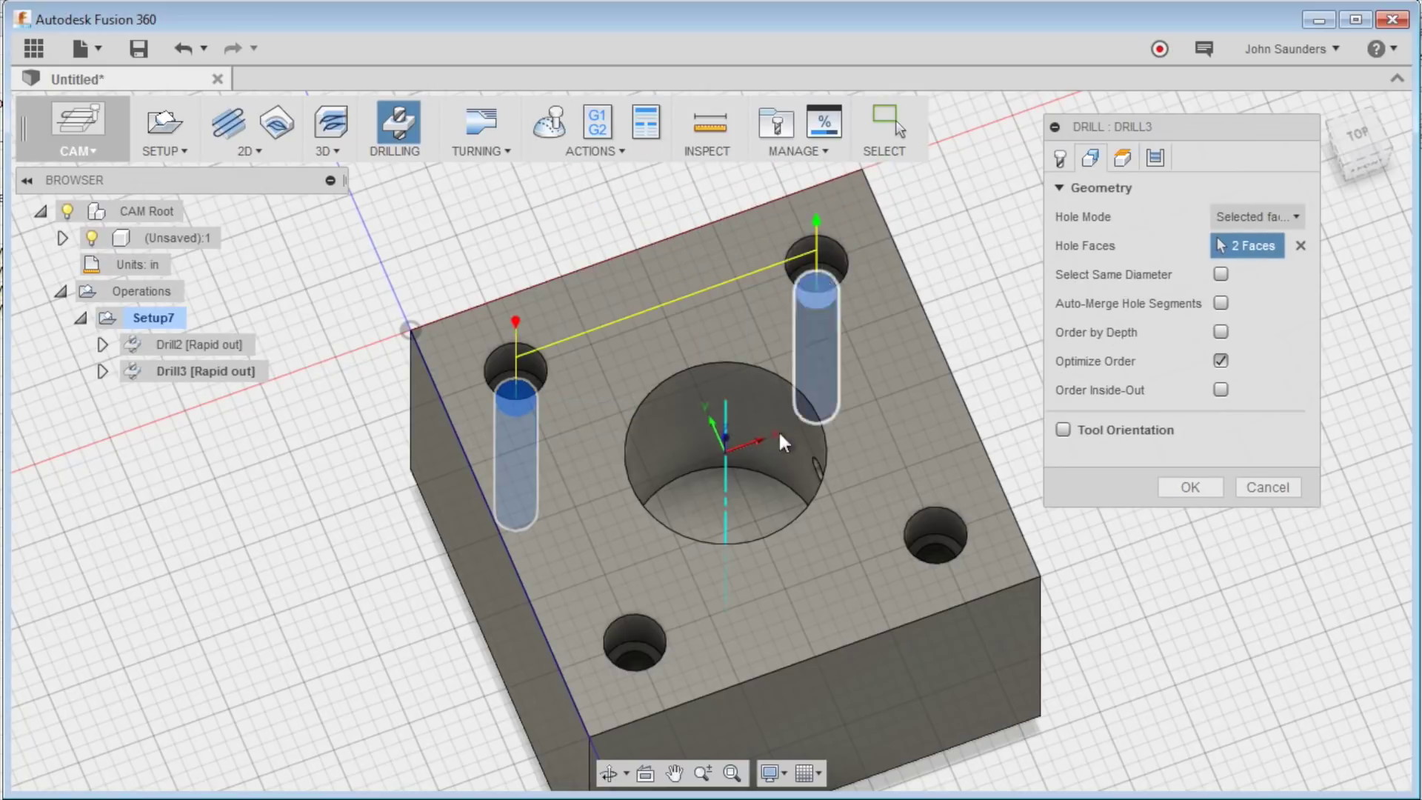
click(643, 652)
click(952, 554)
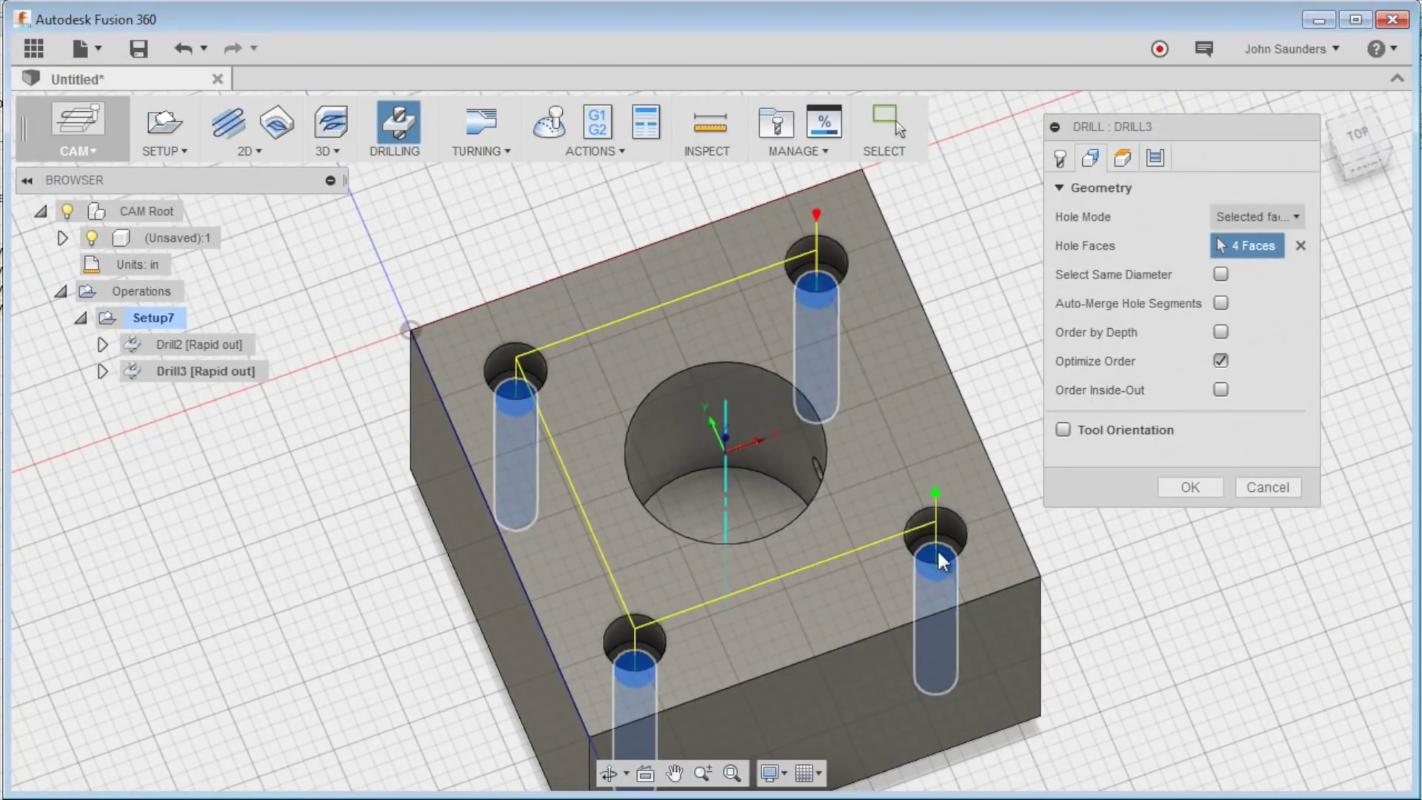
Set the top height of the 0.257 in drilling operation from the model top
shift+middle_drag(1050, 443, 948, 244)
click(1123, 157)
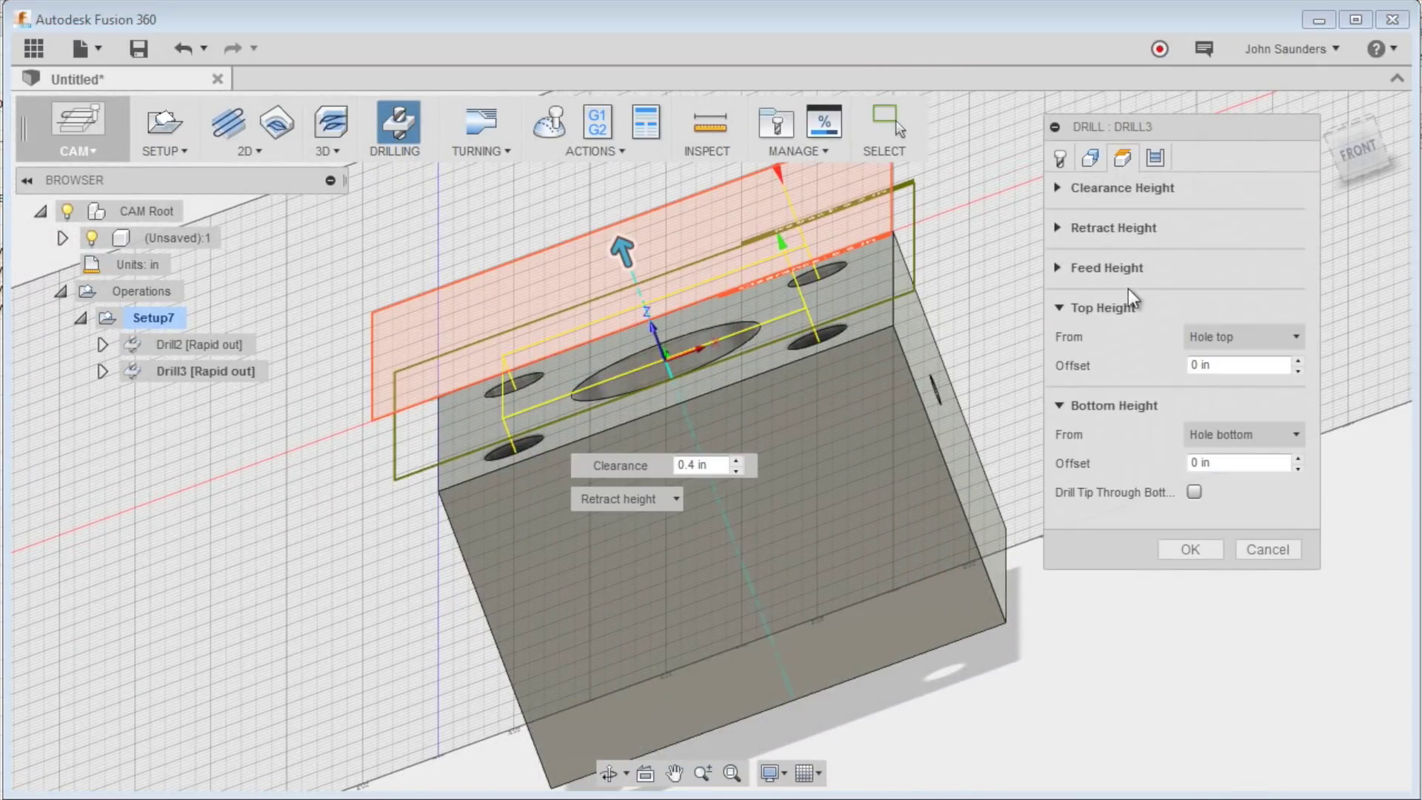
click(1220, 341)
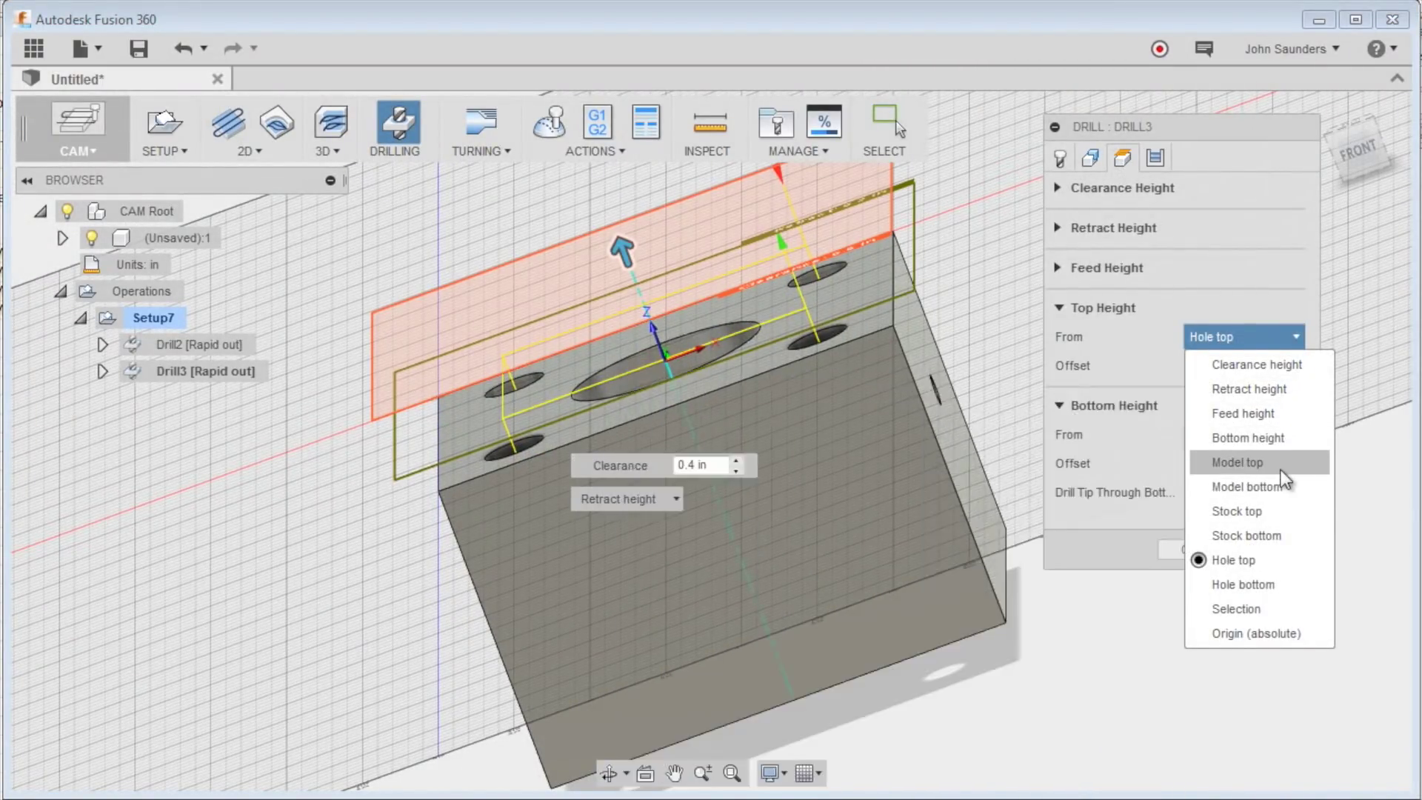
click(1259, 463)
Offset the bottom height -0.15 in from the hole bottom and finish the 0.257 in drilling operation
shift+middle_drag(926, 356, 873, 300)
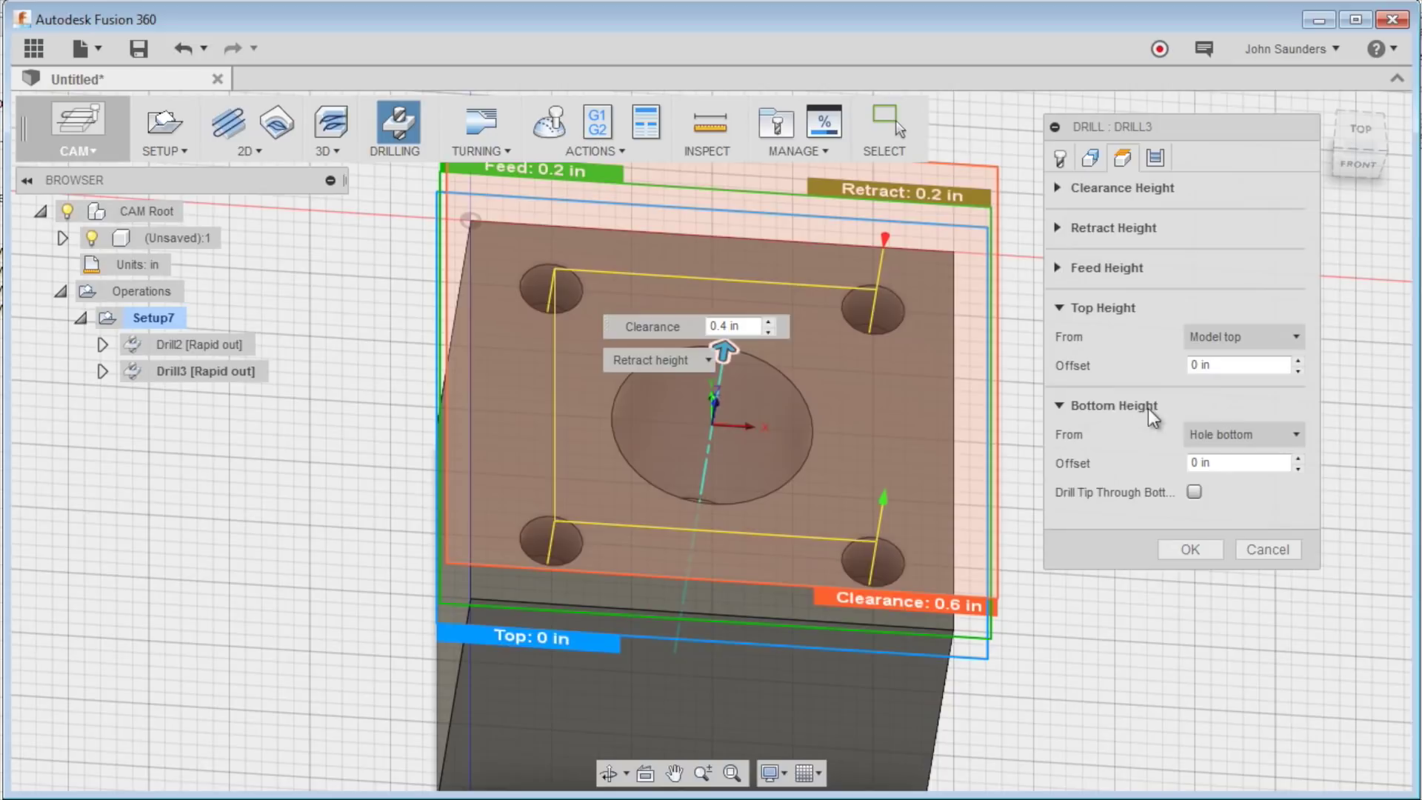
click(1197, 467)
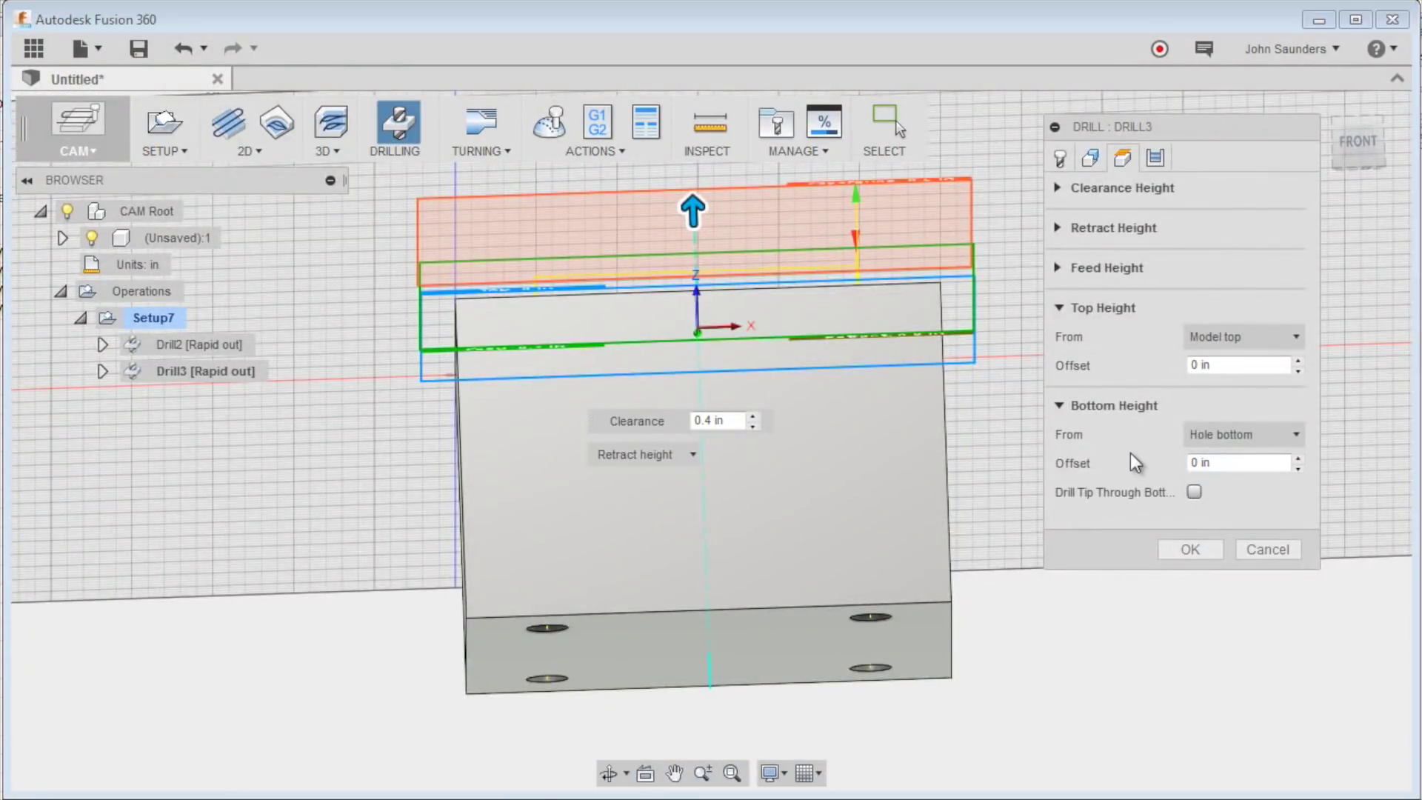
click(1118, 461)
text(-.15)
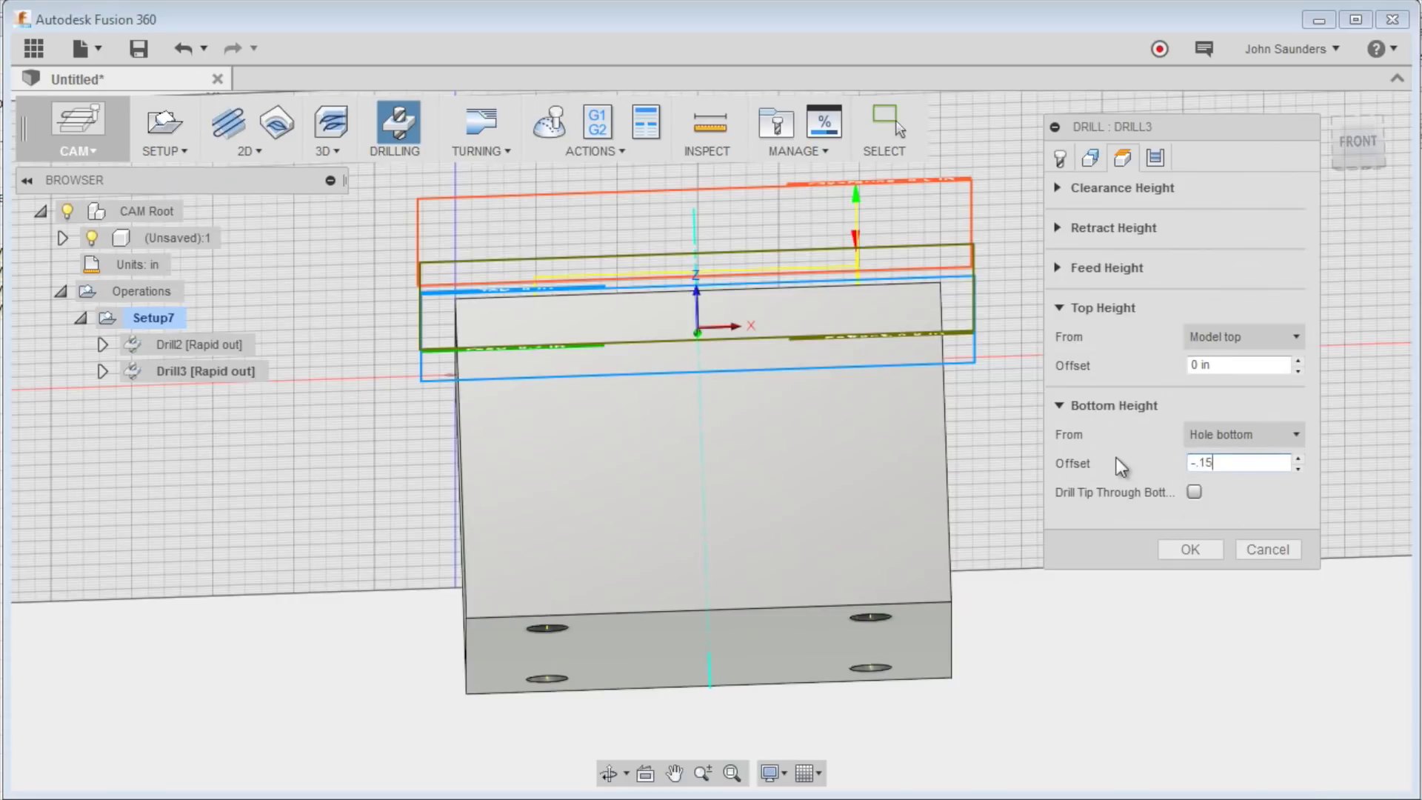
key(Tab)
click(1186, 551)
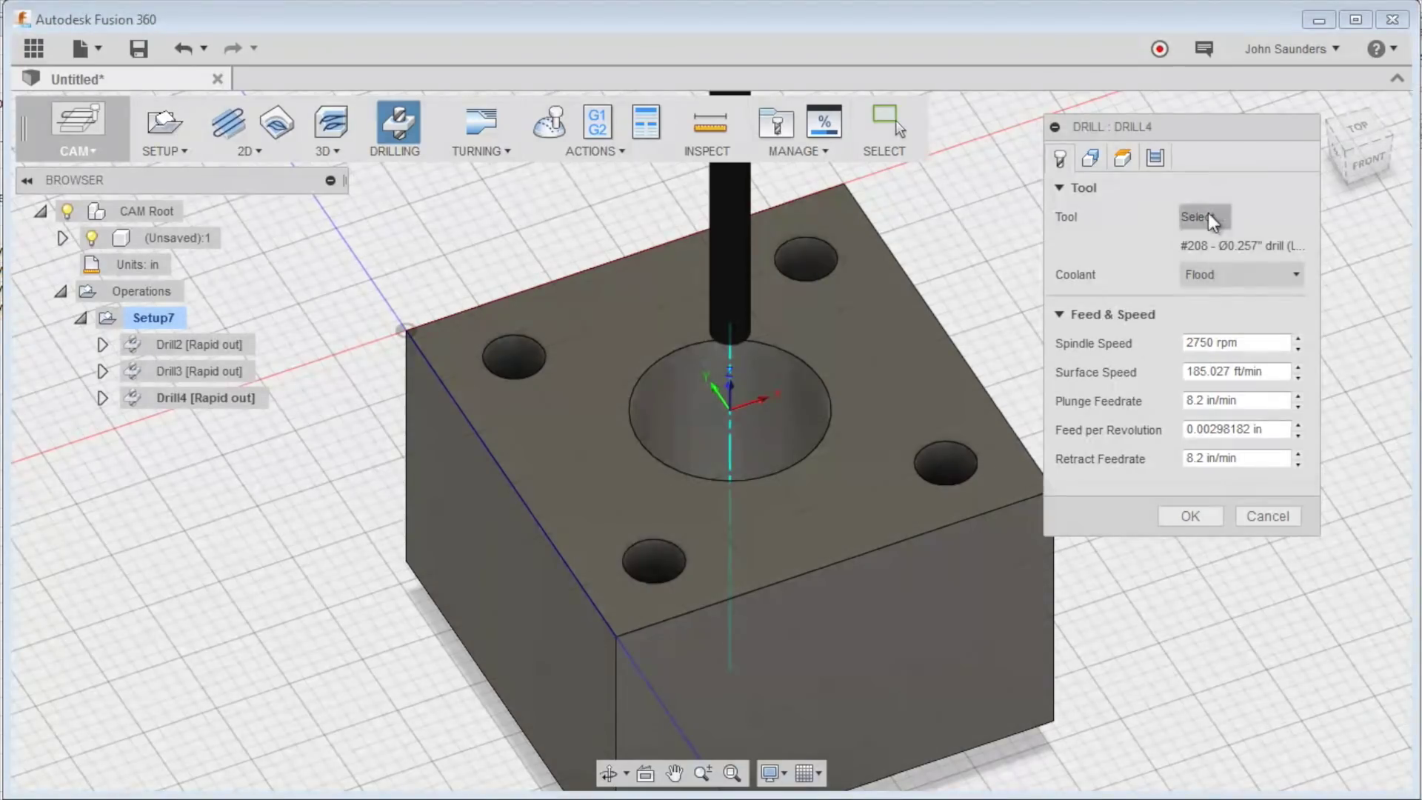
Choose tool 9, the 1/2 in twist drill, for a third drilling operation
click(1194, 218)
click(503, 304)
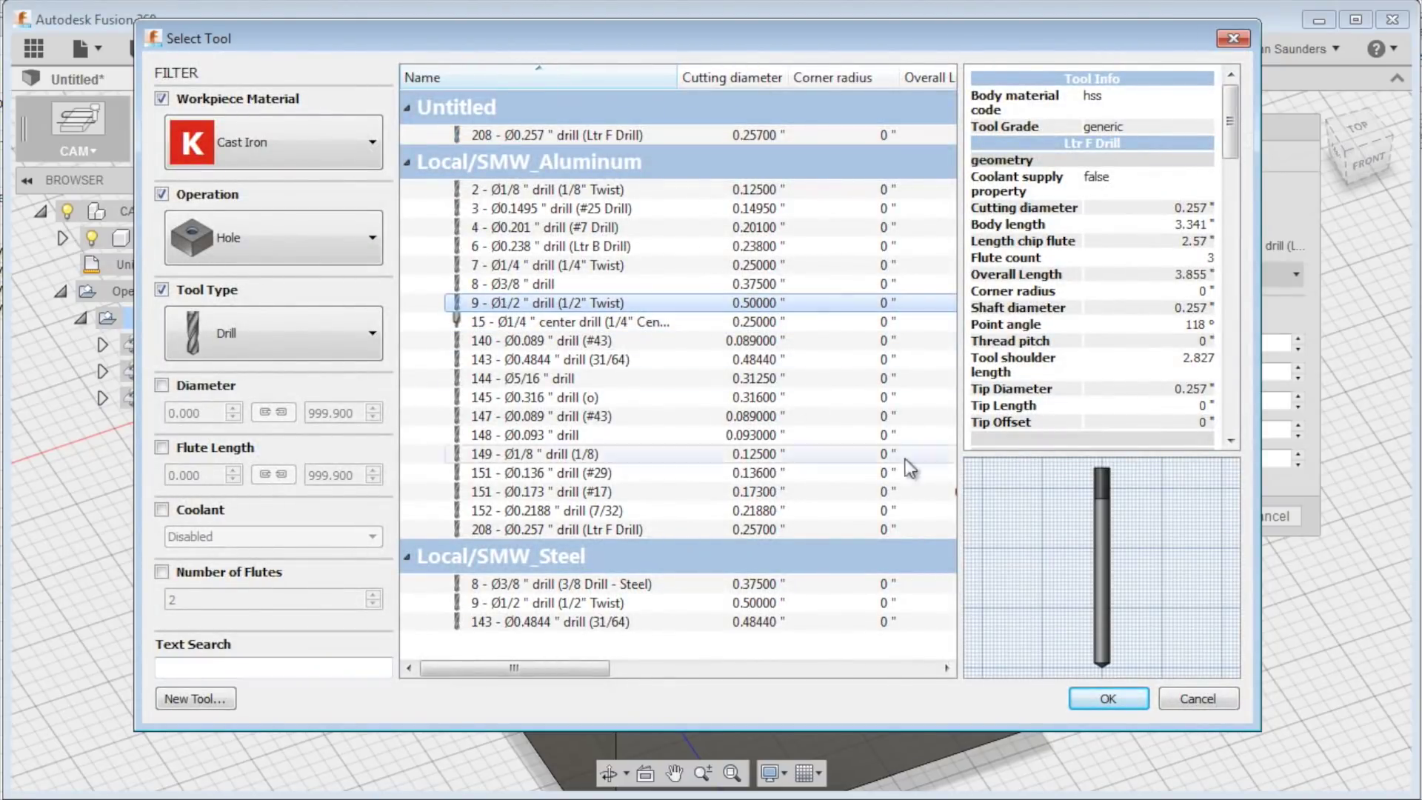
click(1108, 699)
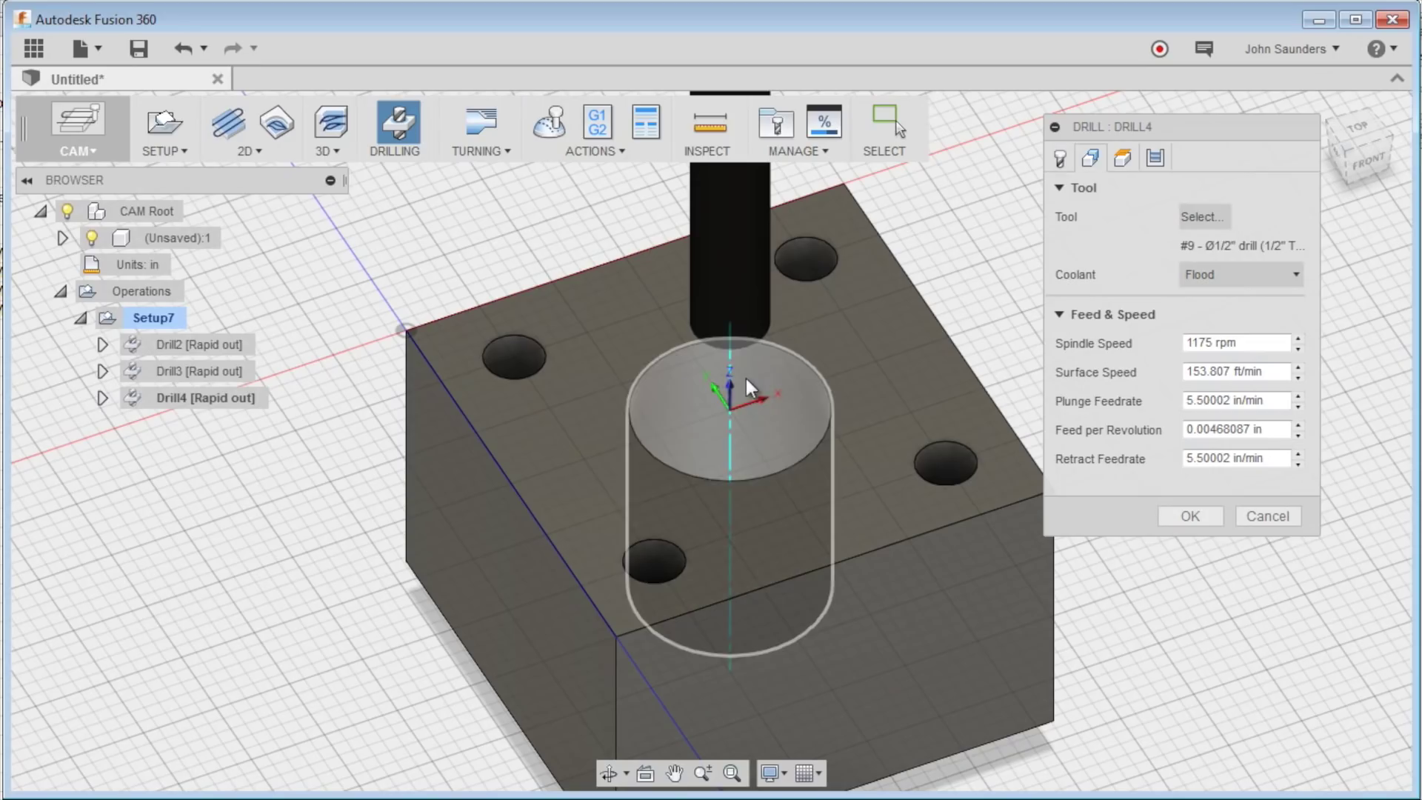
Target the large central pocket with the 1/2 in drilling operation and set its cycle type to Deep drilling - full retract
click(1090, 157)
click(1122, 158)
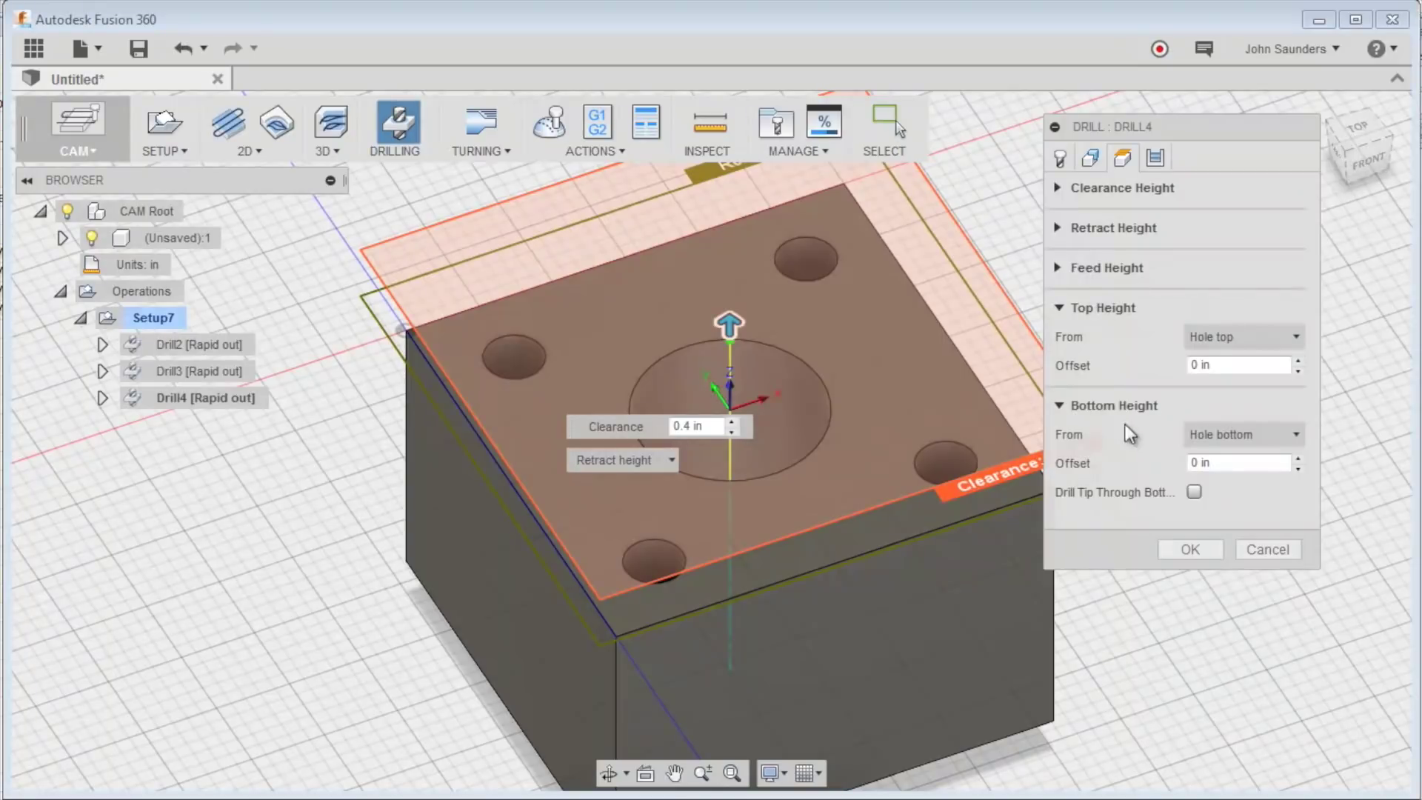
click(1239, 462)
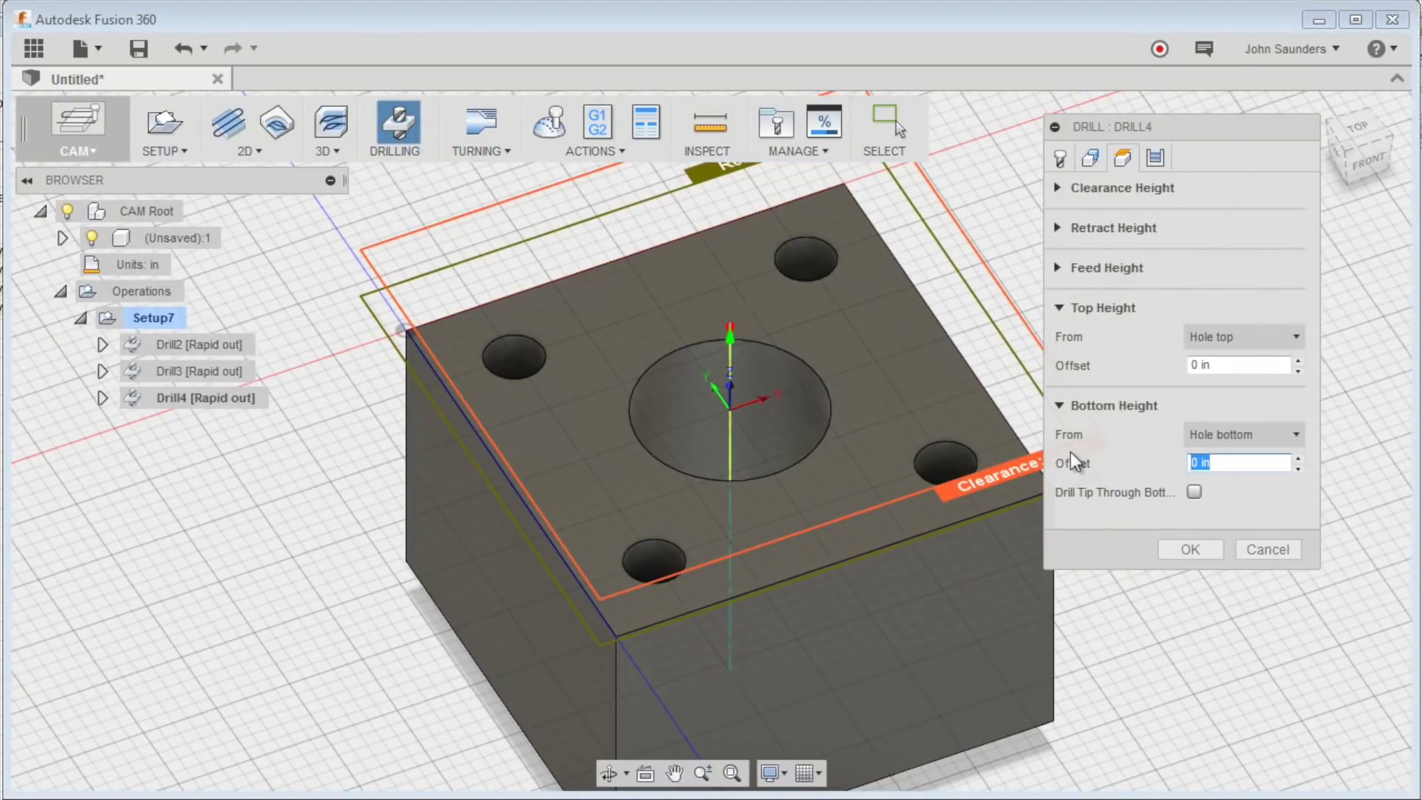
key(Tab)
shift+middle_drag(813, 403, 744, 414)
click(1156, 159)
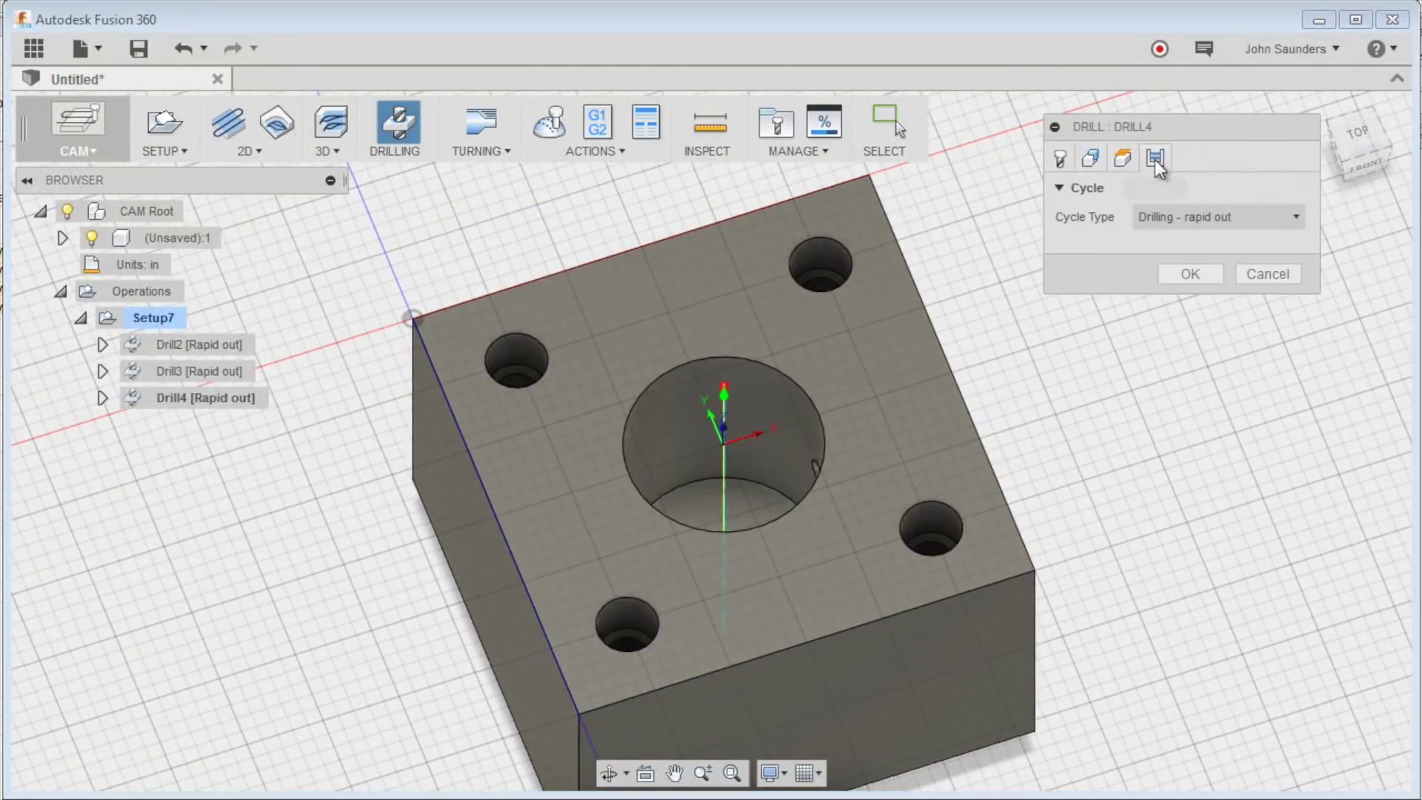
click(1218, 217)
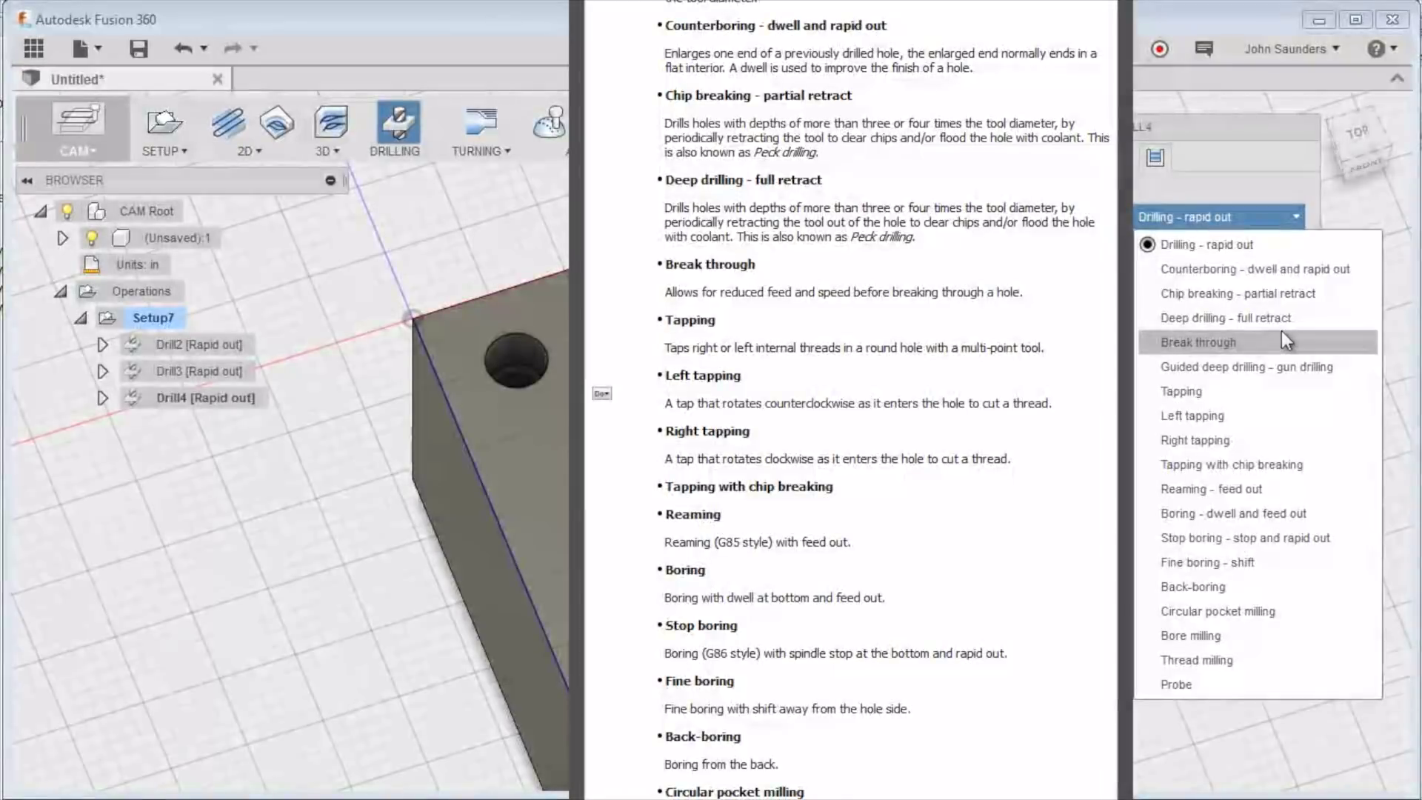
click(1279, 319)
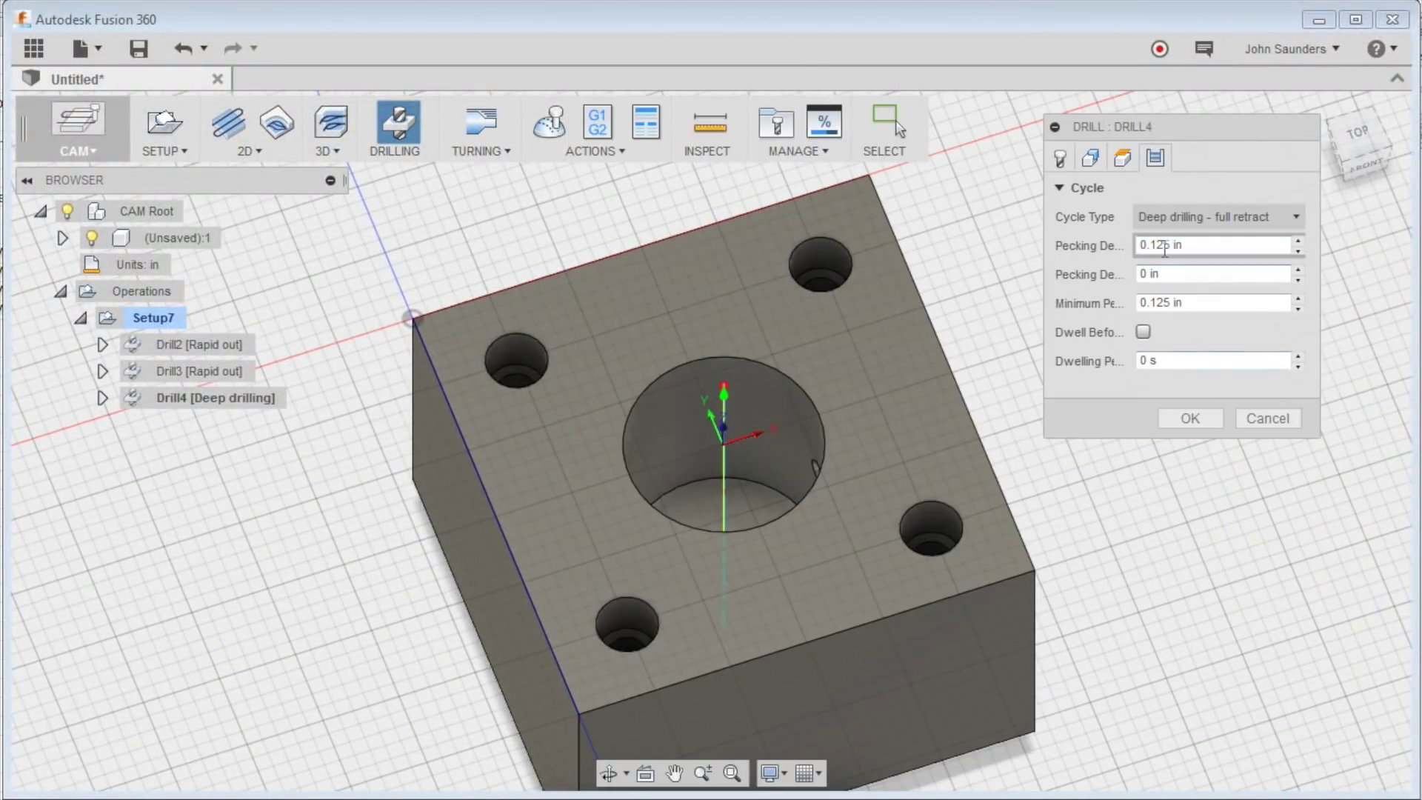
Set the pecking depth and minimum pecking depth to 0.1 in and finish the 1/2 in drilling operation
key(BackSpace)
key(BackSpace)
double_click(1163, 303)
text(0.1)
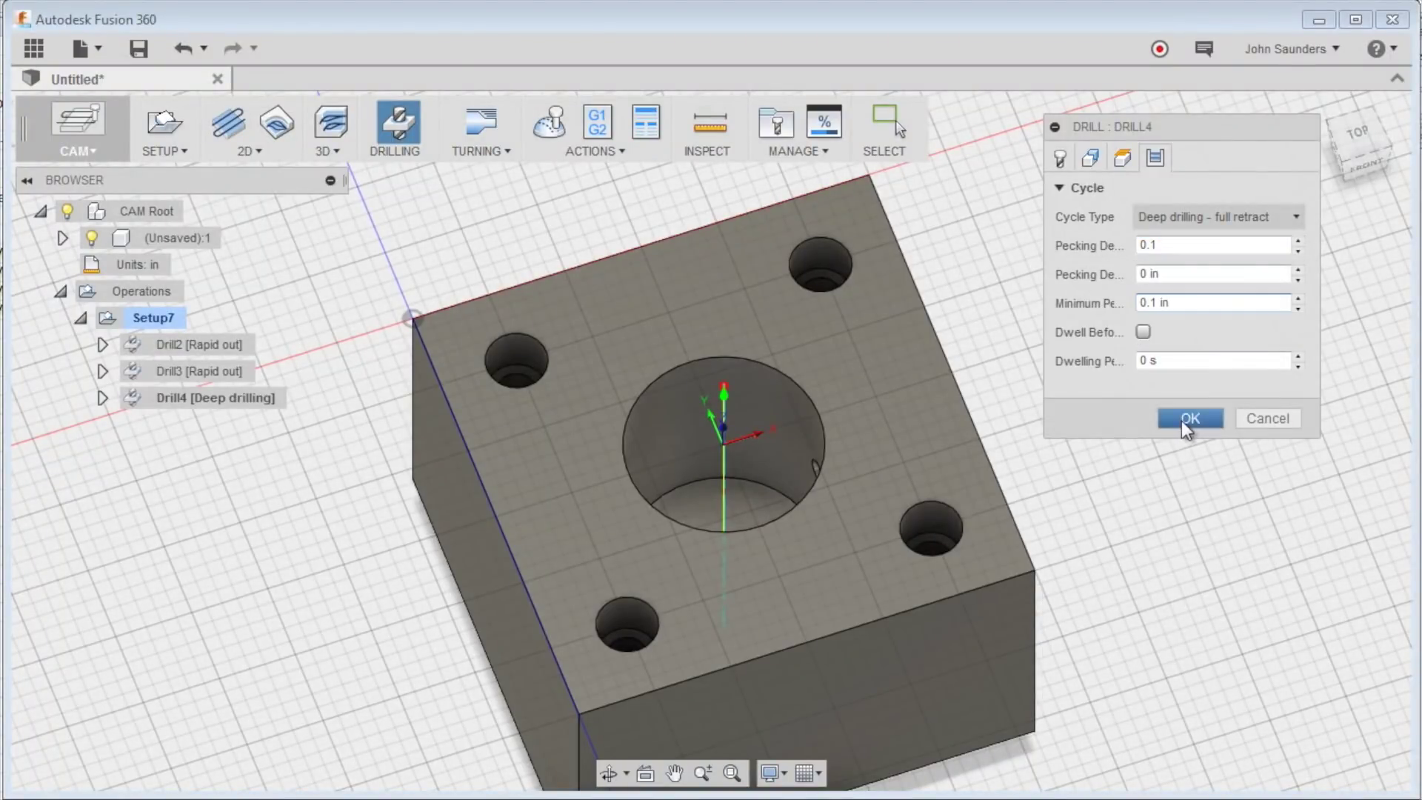
click(1185, 418)
click(195, 372)
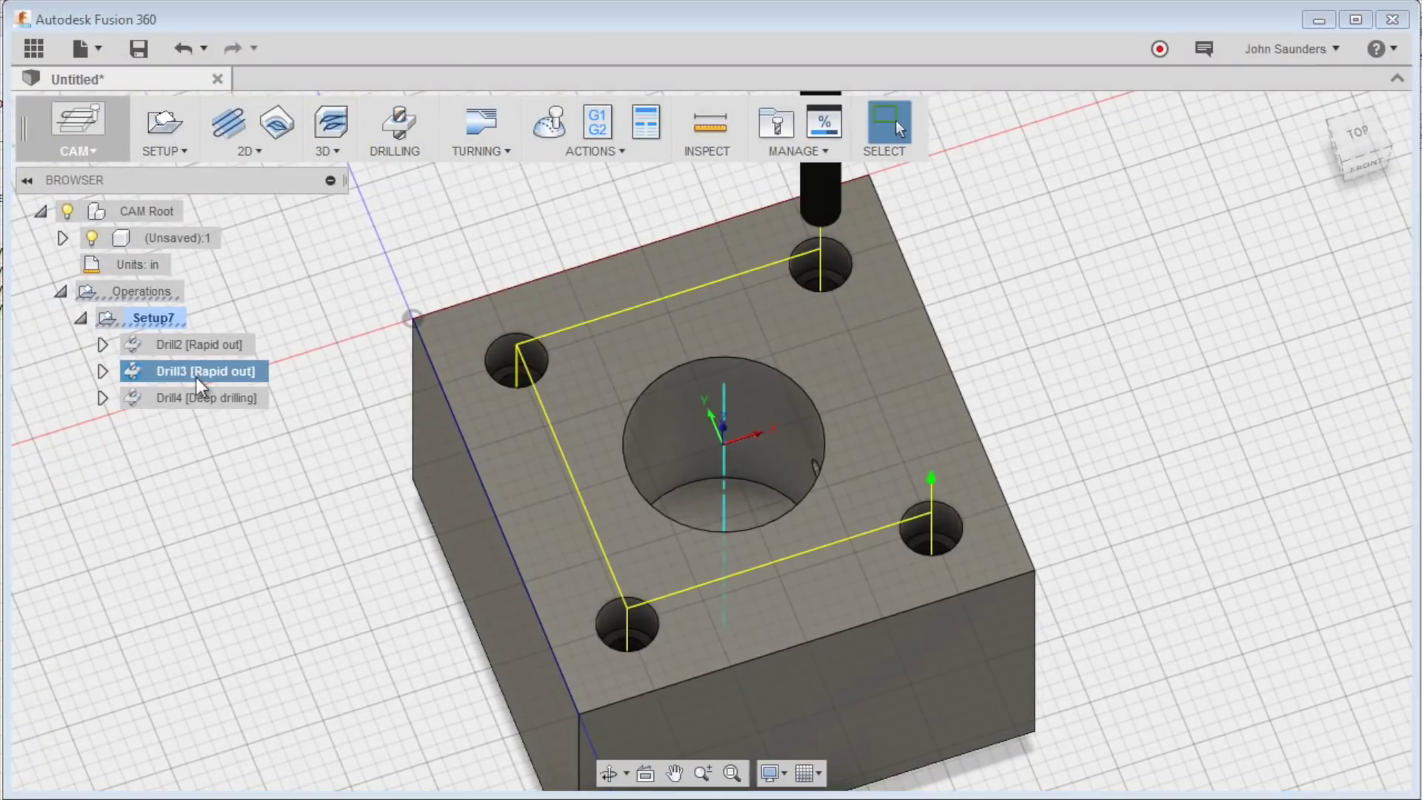
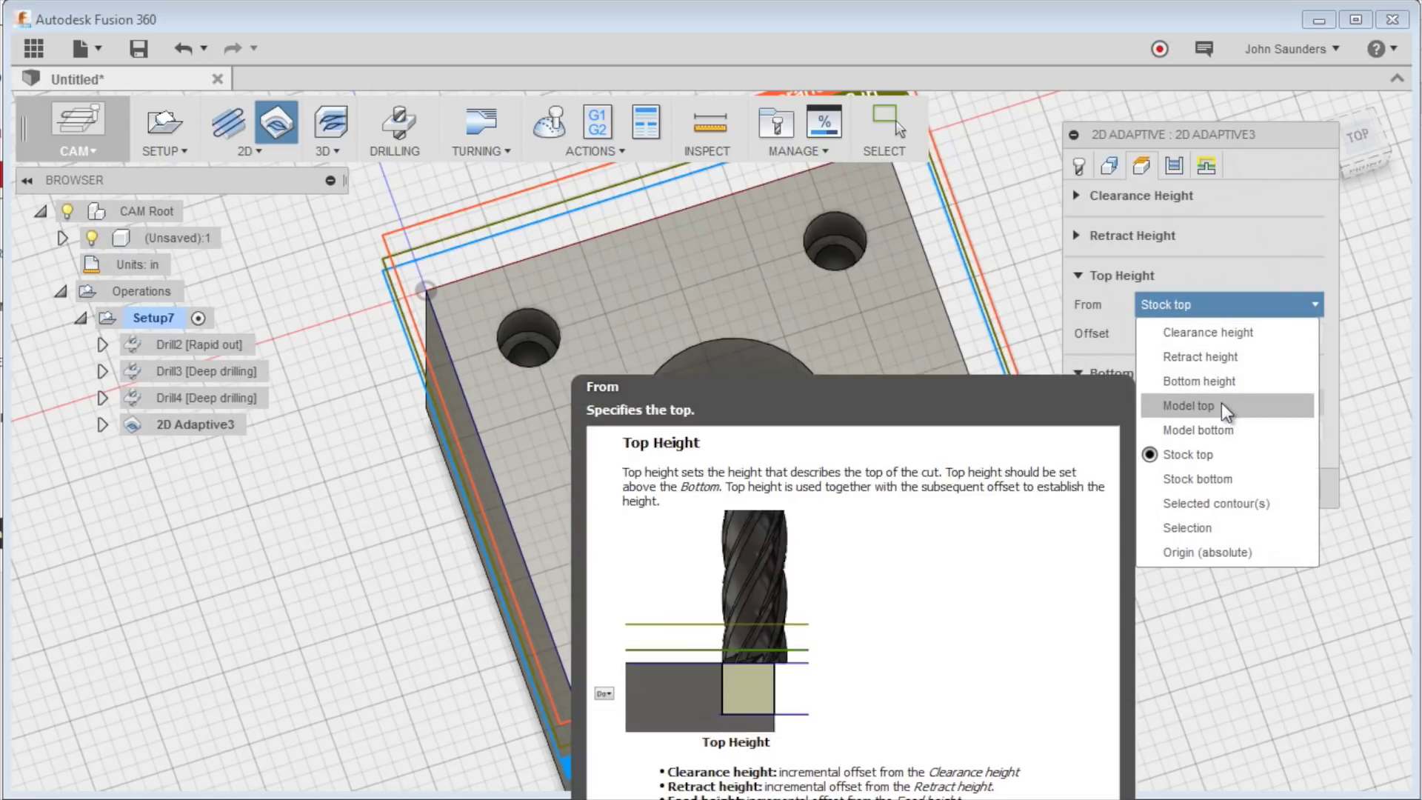
Set the 2D Adaptive's top height from the model top, leave 0.01 in radial and axial stock, and finish the operation
click(1221, 403)
click(1174, 164)
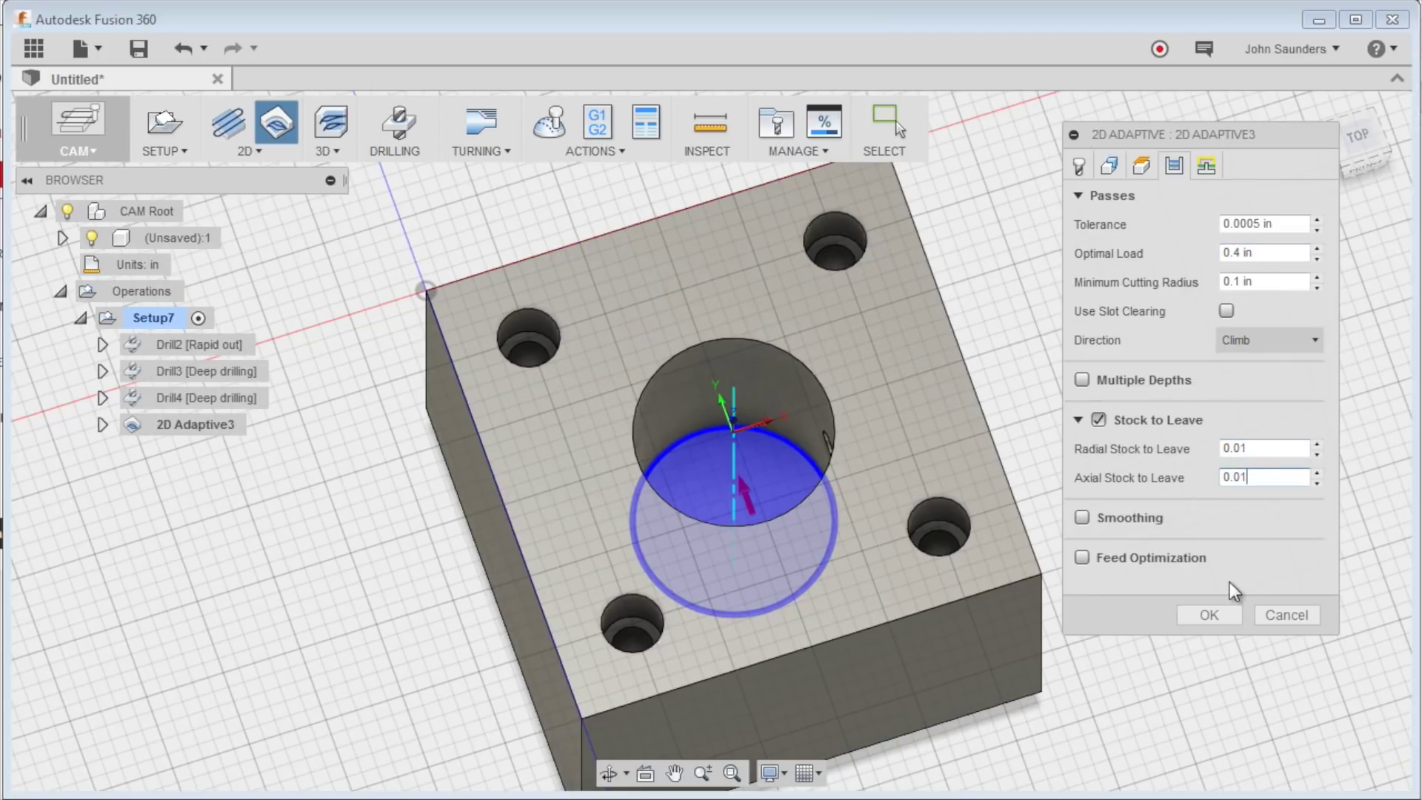
click(1210, 614)
shift+middle_drag(1100, 433, 1031, 383)
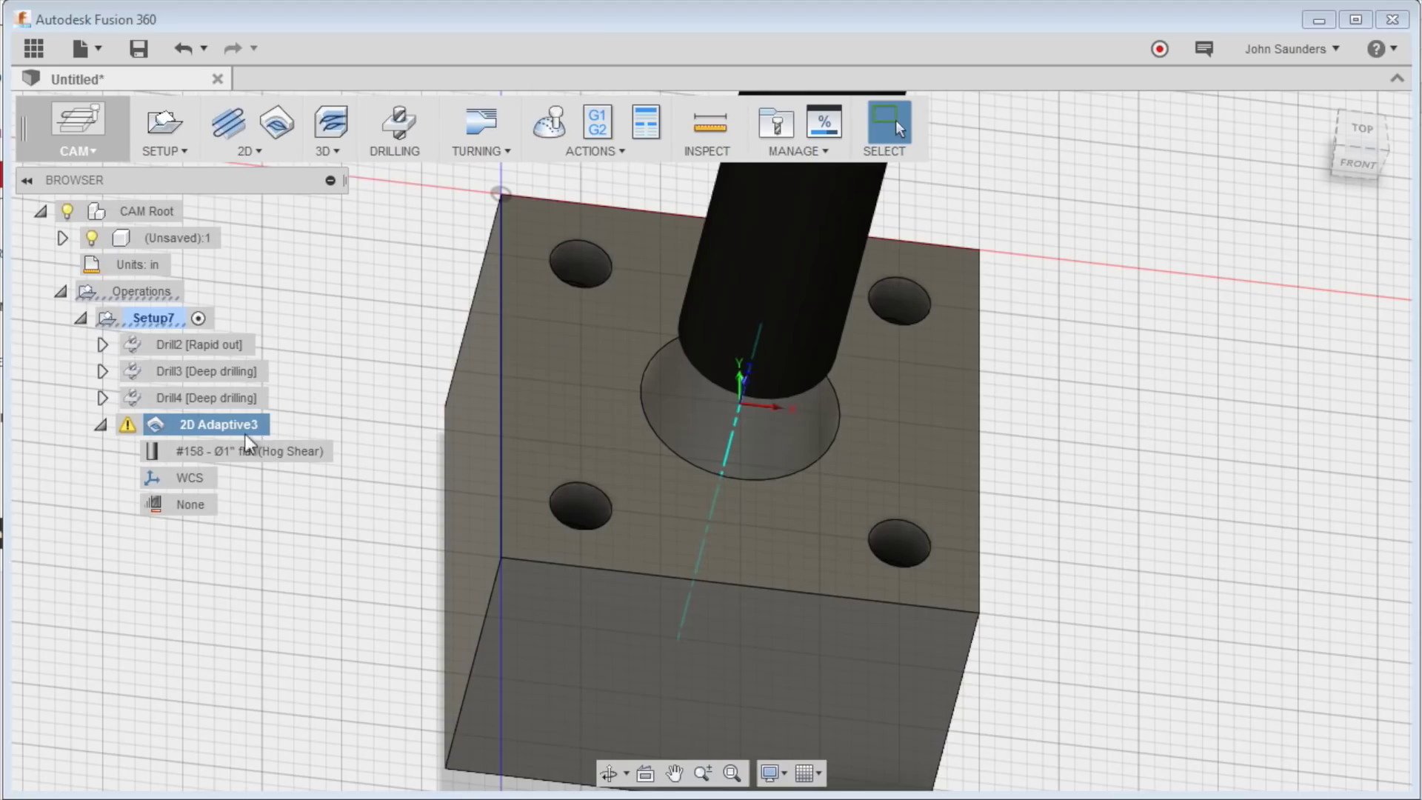
Edit the 2D Adaptive's ramp, setting the helical ramp diameter and minimum ramp diameter to 0.1 in, and regenerate the toolpath
right_click(237, 428)
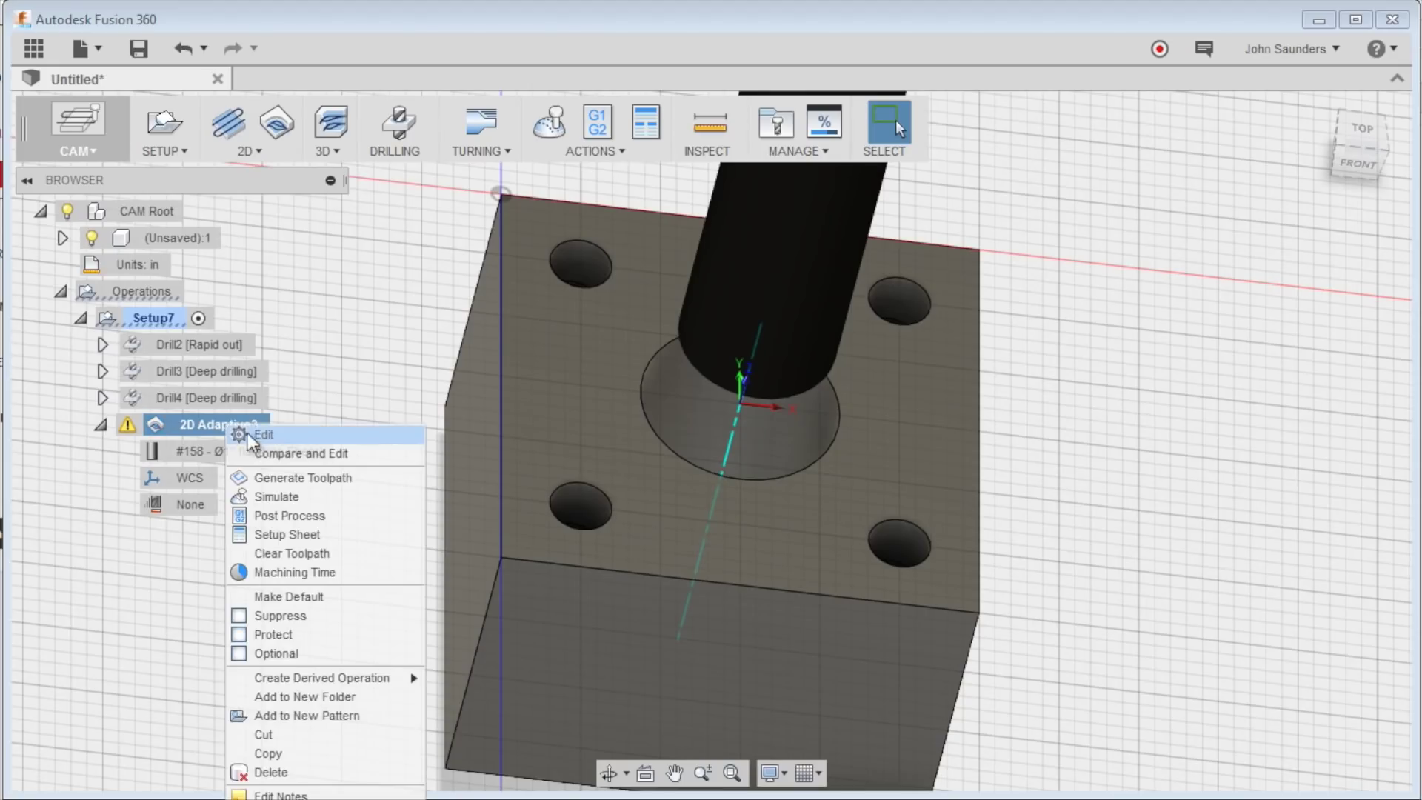
click(294, 435)
click(1207, 166)
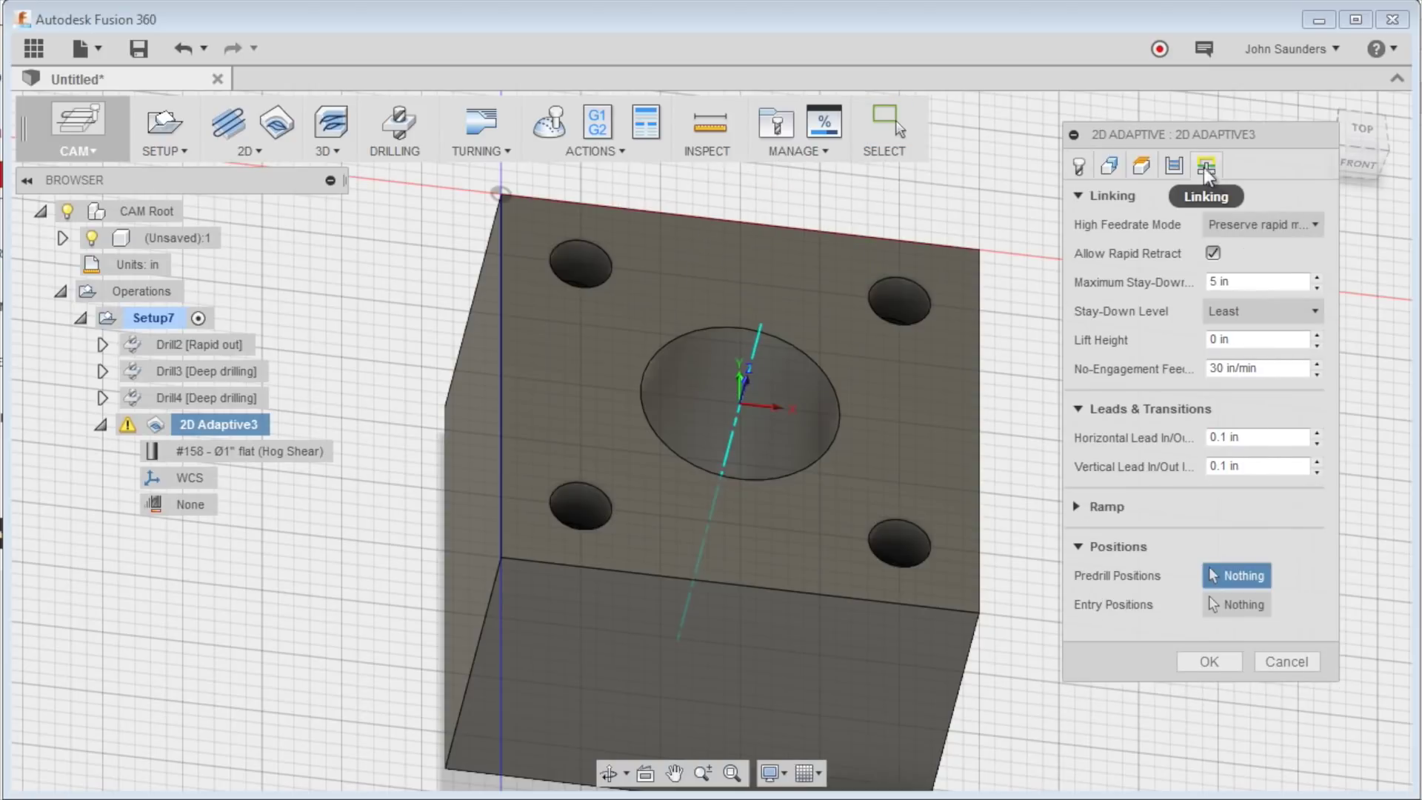
click(1077, 508)
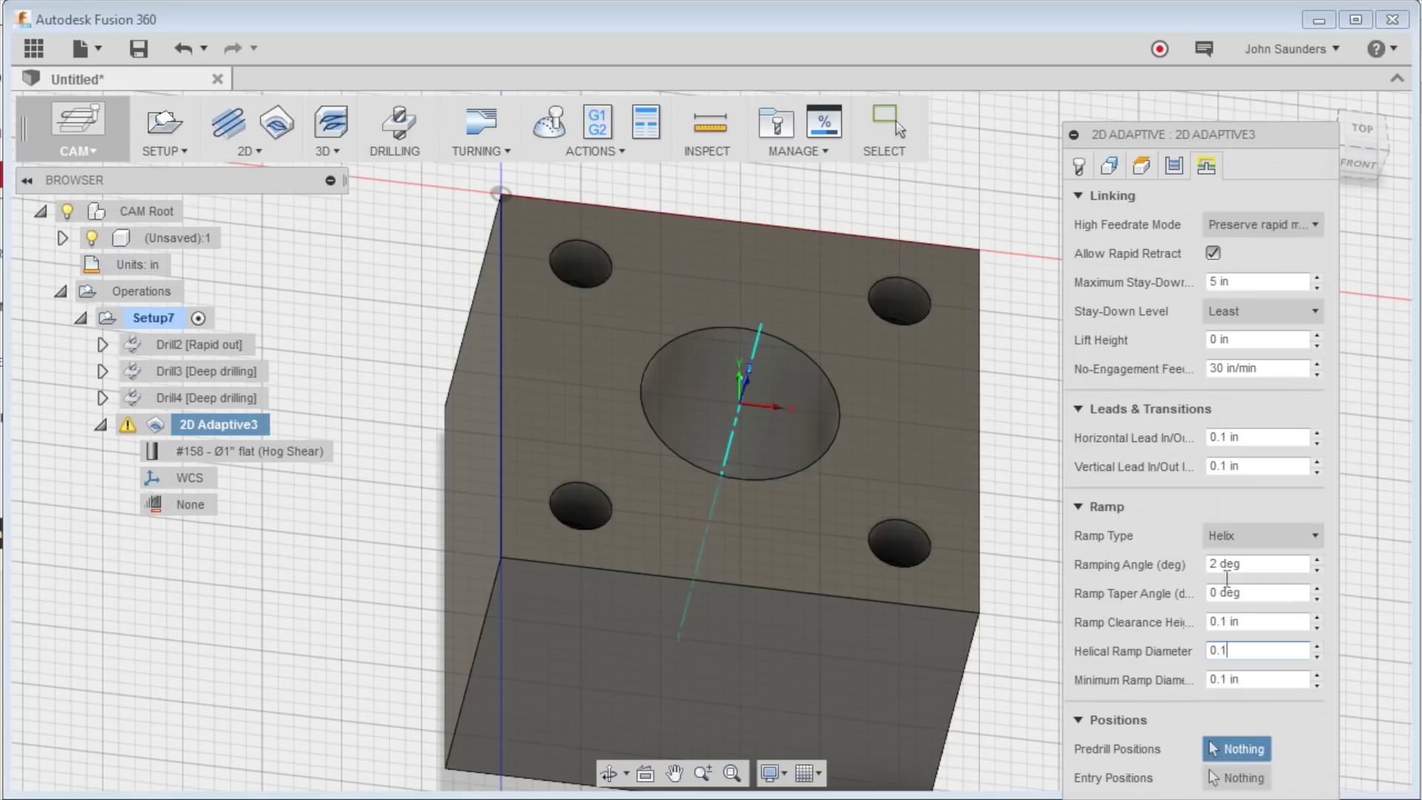
scroll(1189, 199, down, 1)
key(Return)
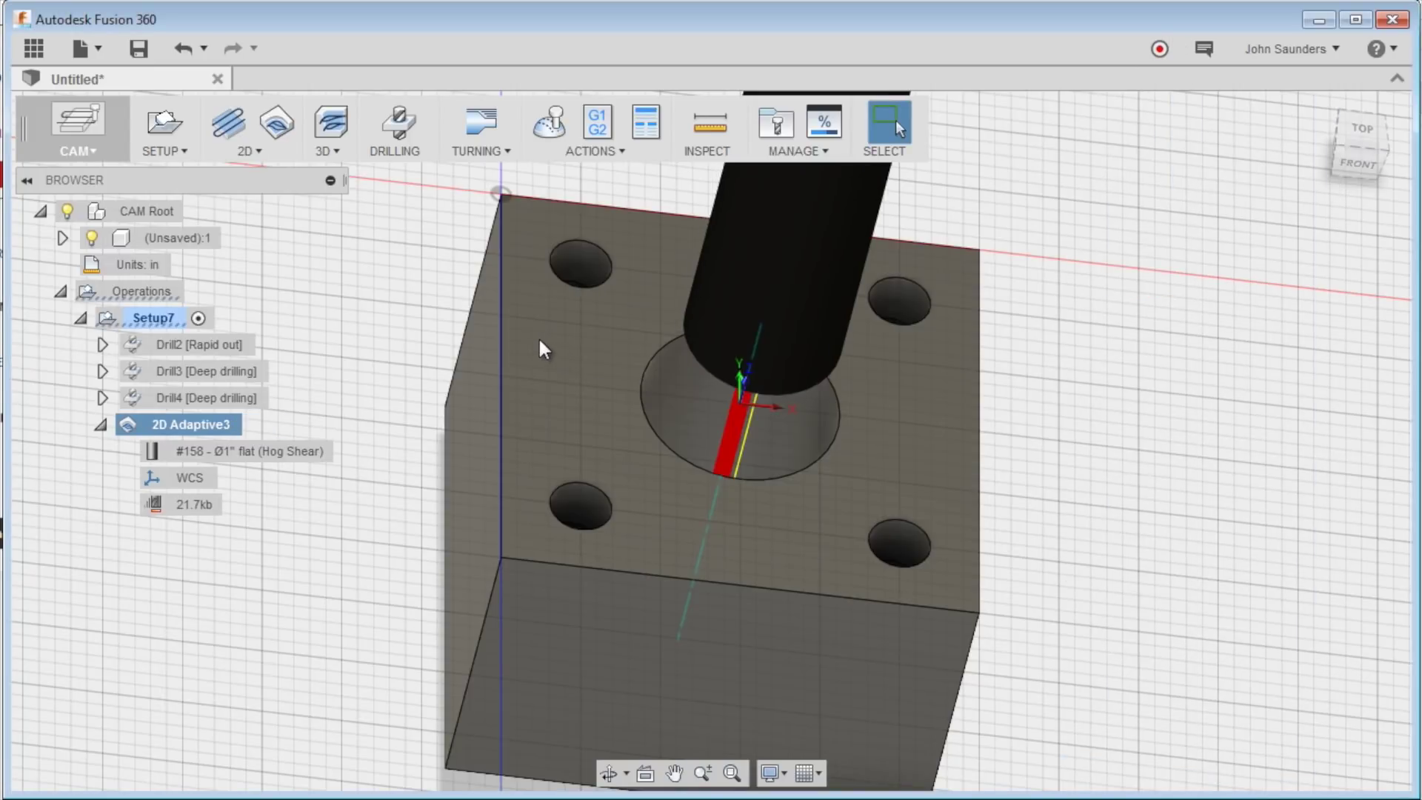
scroll(792, 434, up, 6)
scroll(826, 457, down, 5)
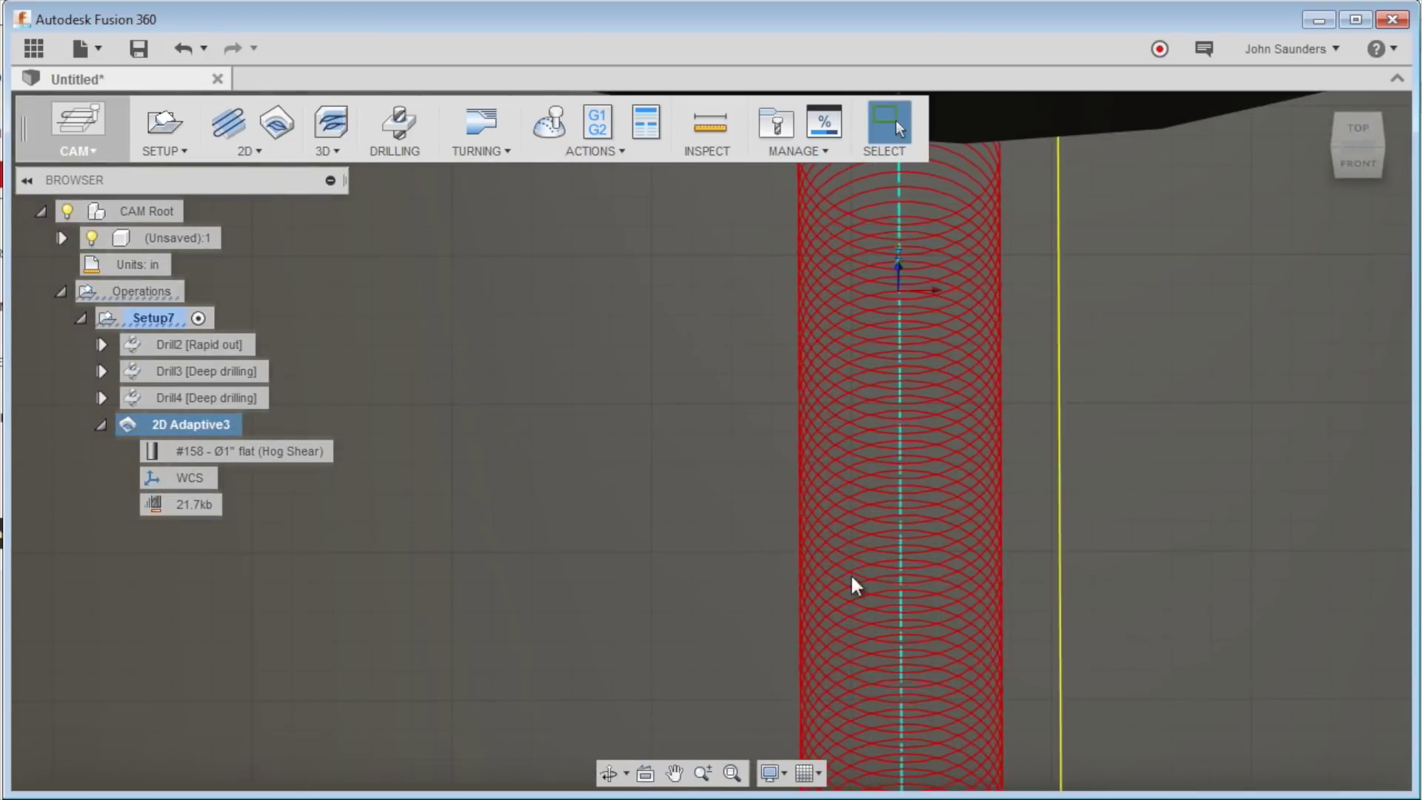
Give the 2D Adaptive's helical entry a steeper ramping angle and regenerate the toolpath
right_click(202, 420)
click(234, 431)
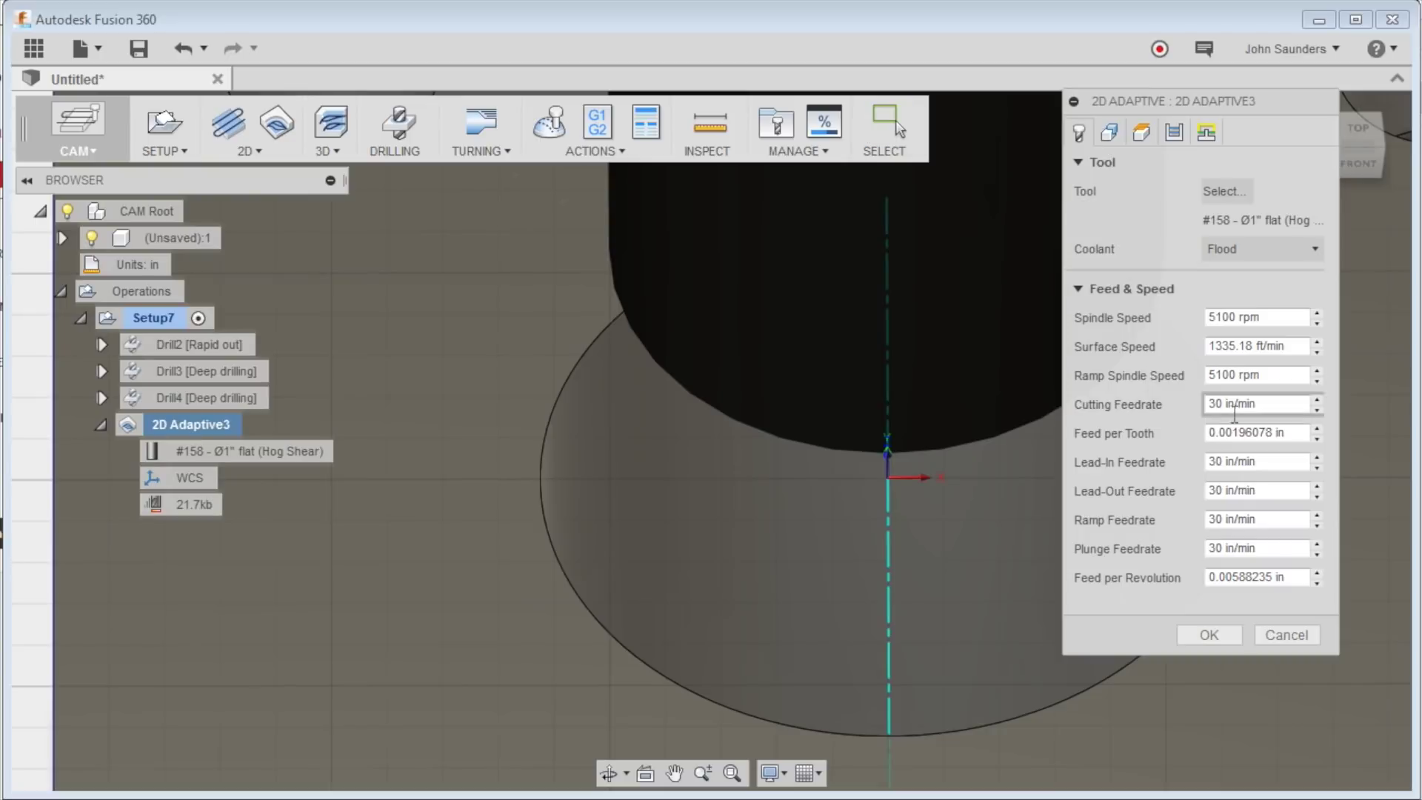
click(1207, 133)
click(1088, 478)
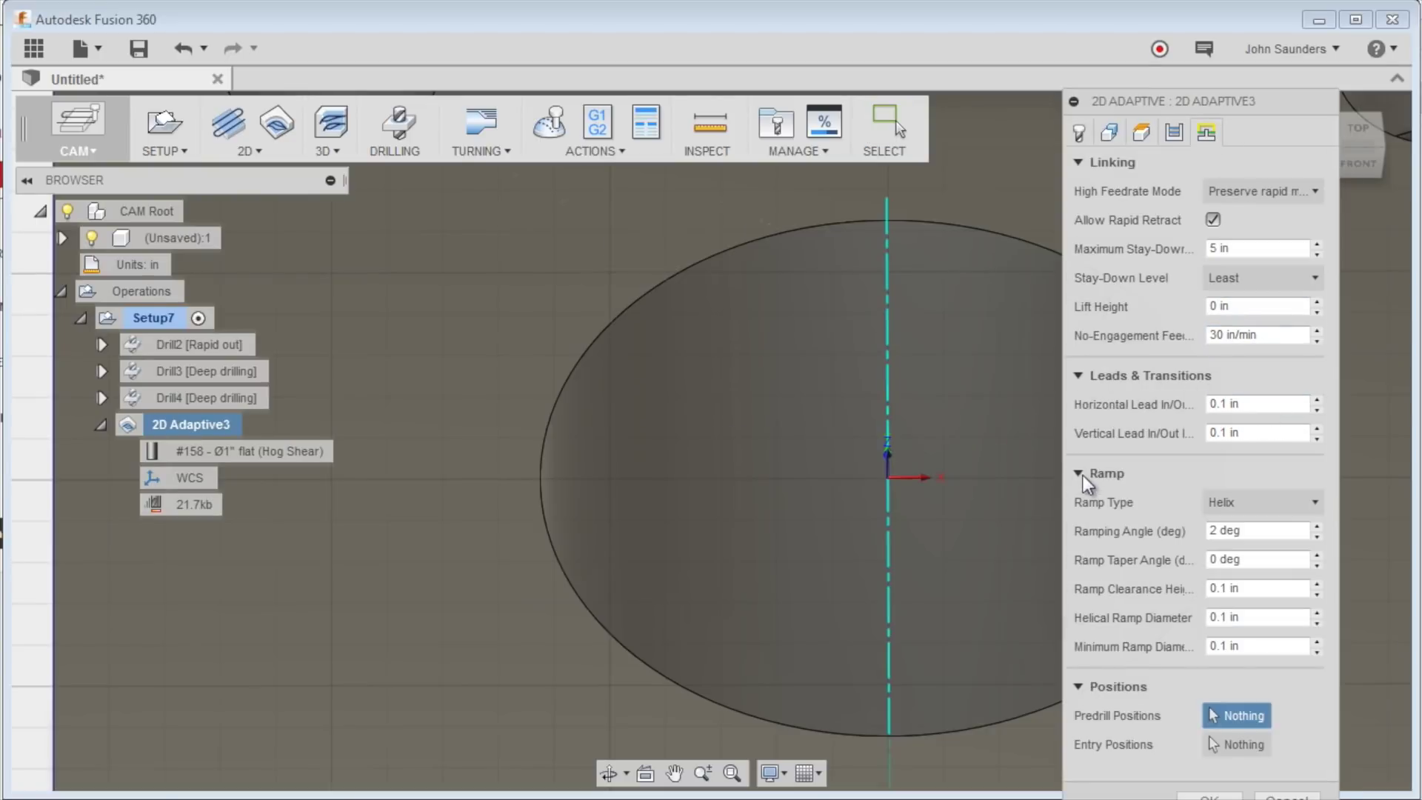
drag(1252, 533, 1149, 529)
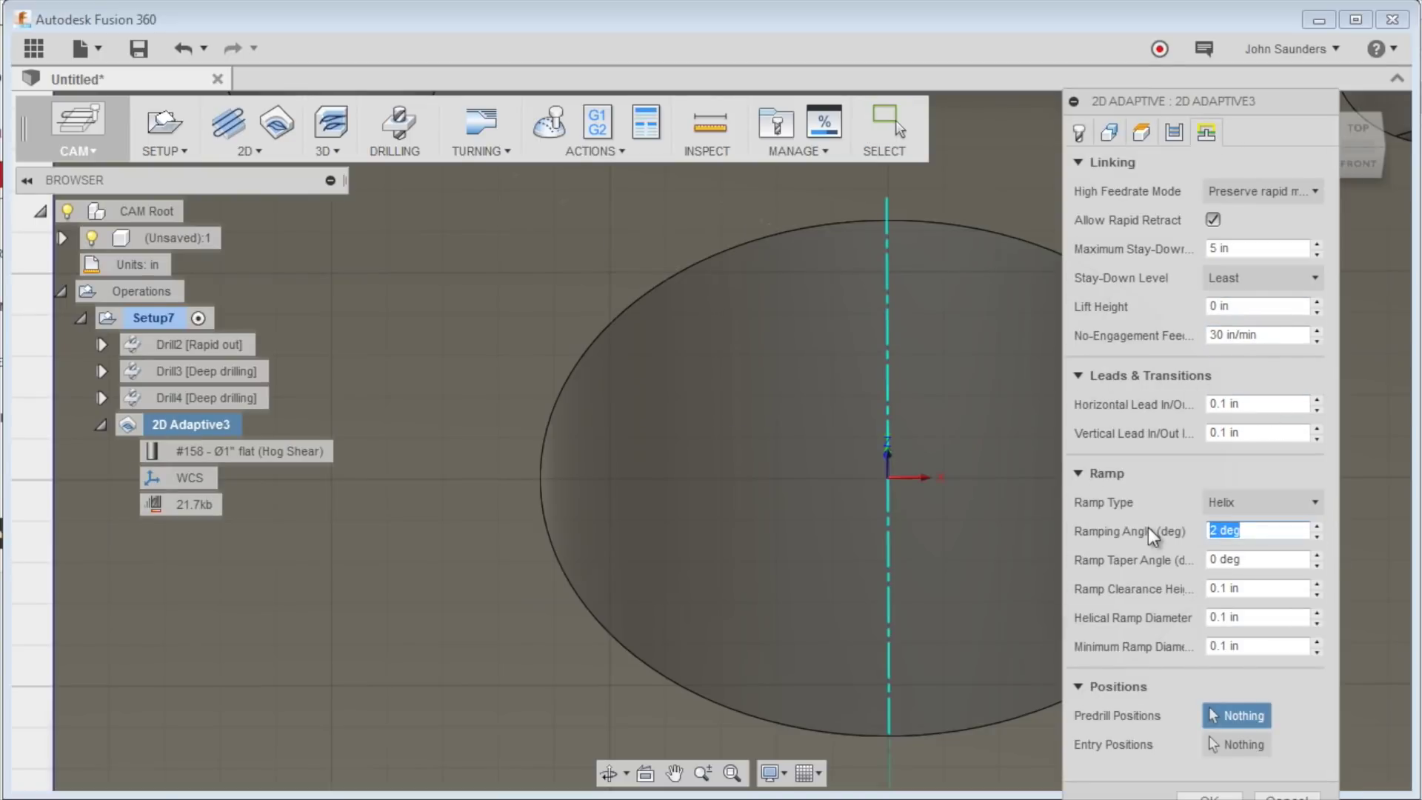
click(1209, 796)
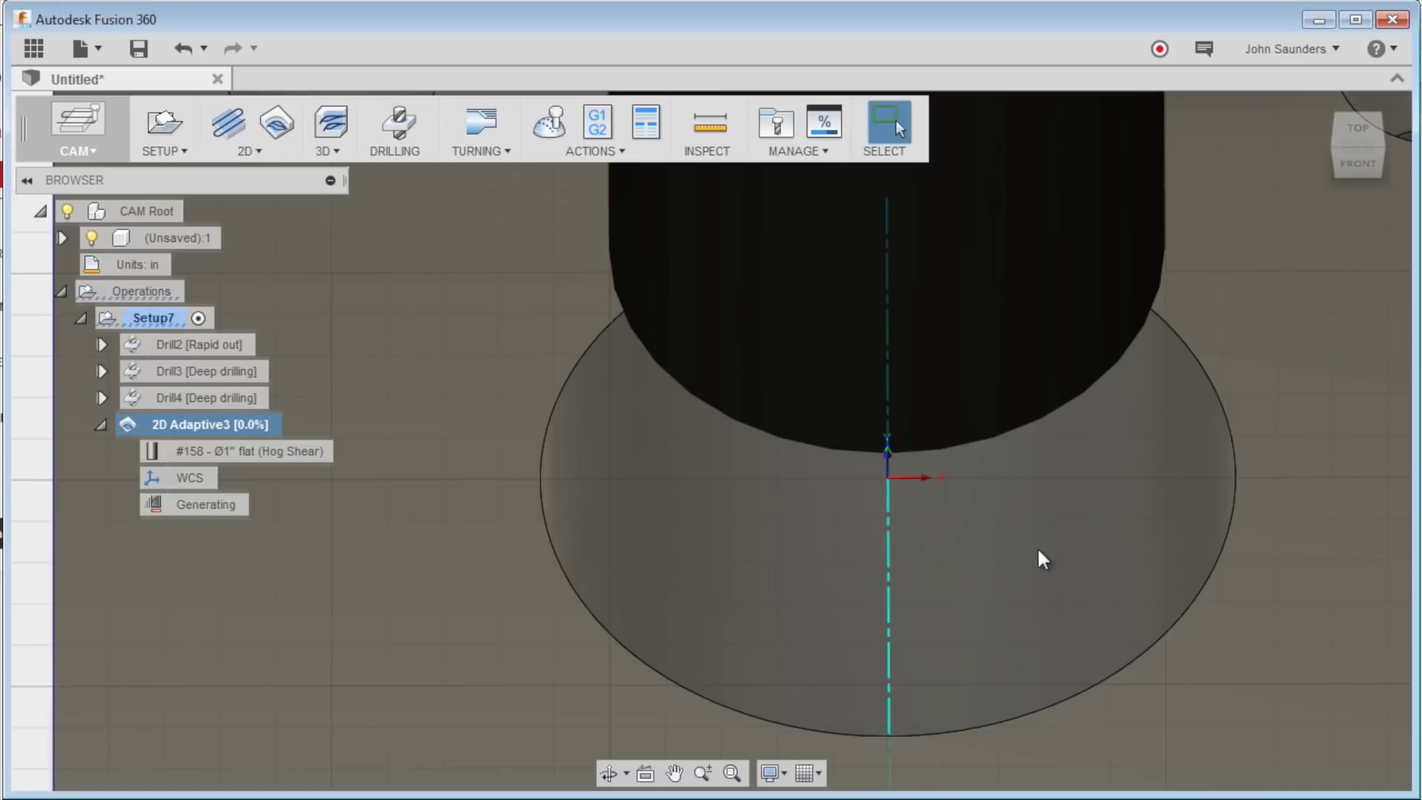
shift+middle_drag(958, 545, 946, 513)
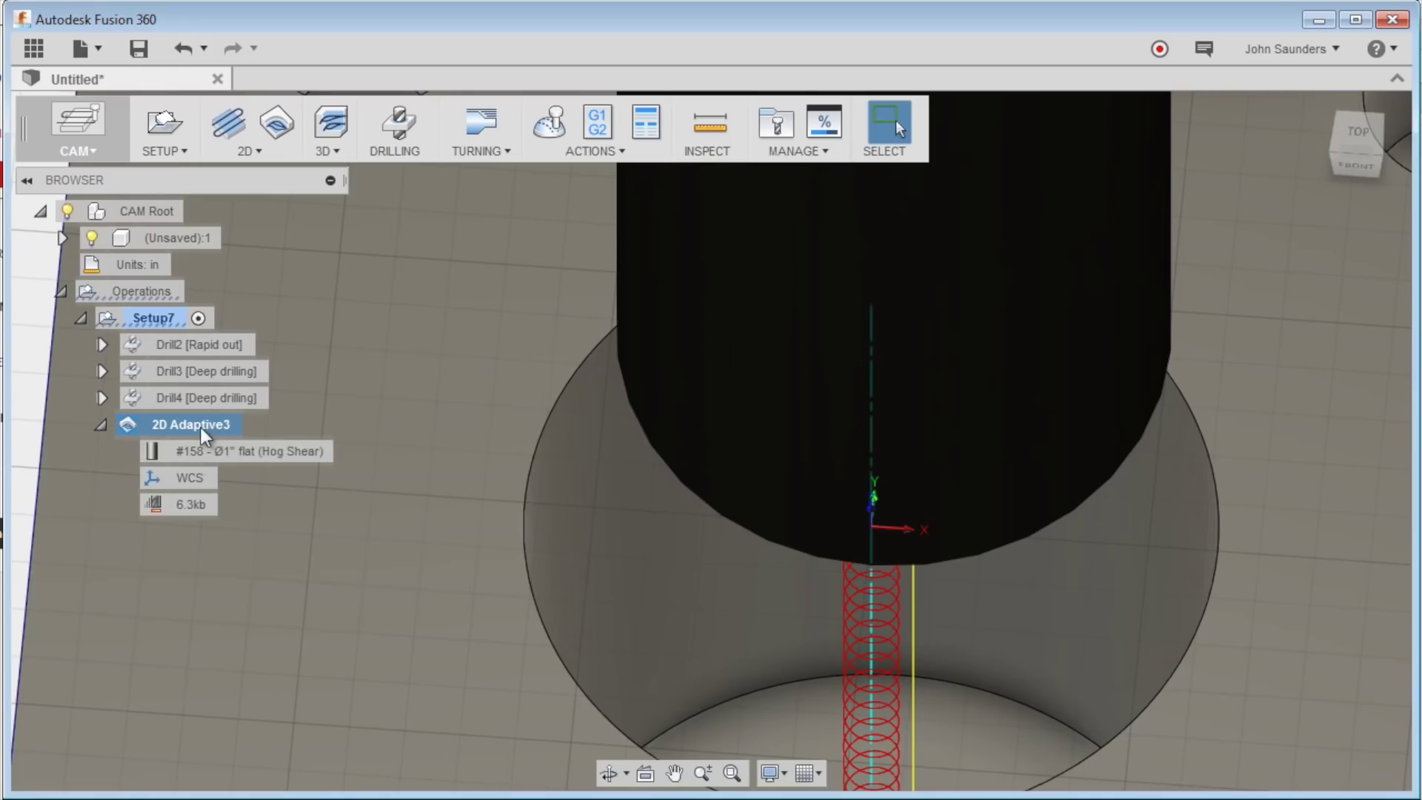
Enable multiple depths in the 2D Adaptive with a maximum roughing stepdown of 0.3 in and regenerate the toolpath
right_click(202, 426)
click(235, 438)
click(1206, 132)
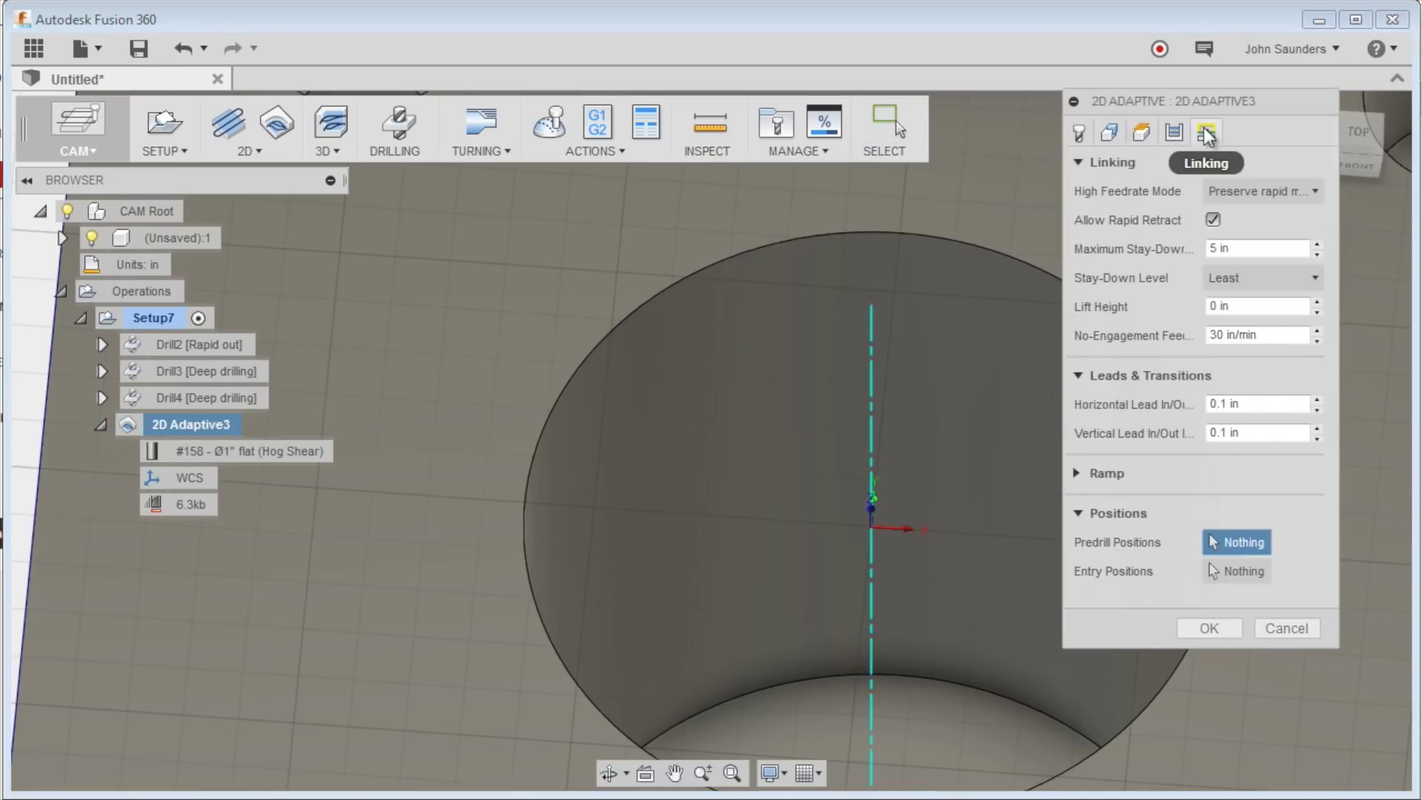
click(1175, 133)
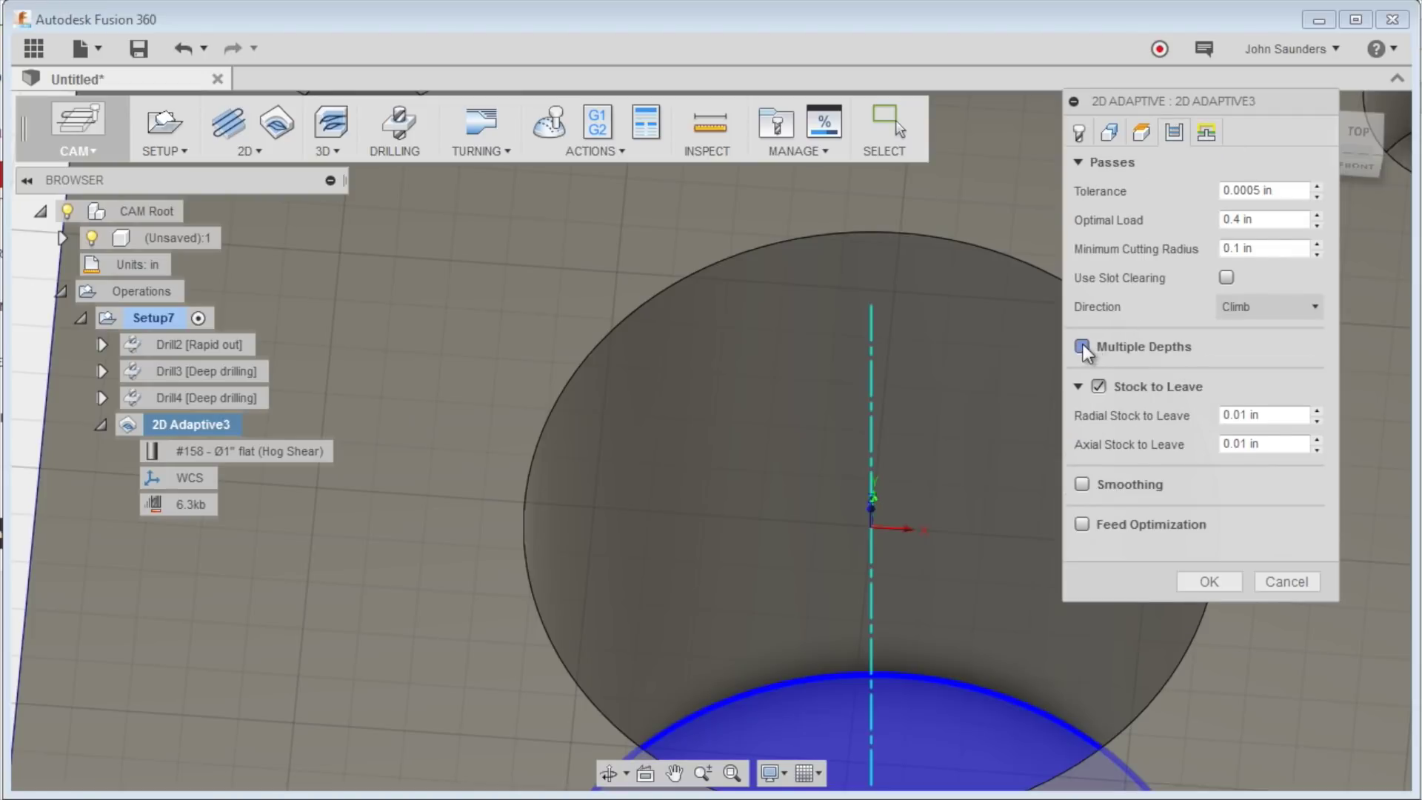
click(1083, 347)
triple_click(1313, 376)
text(0.3)
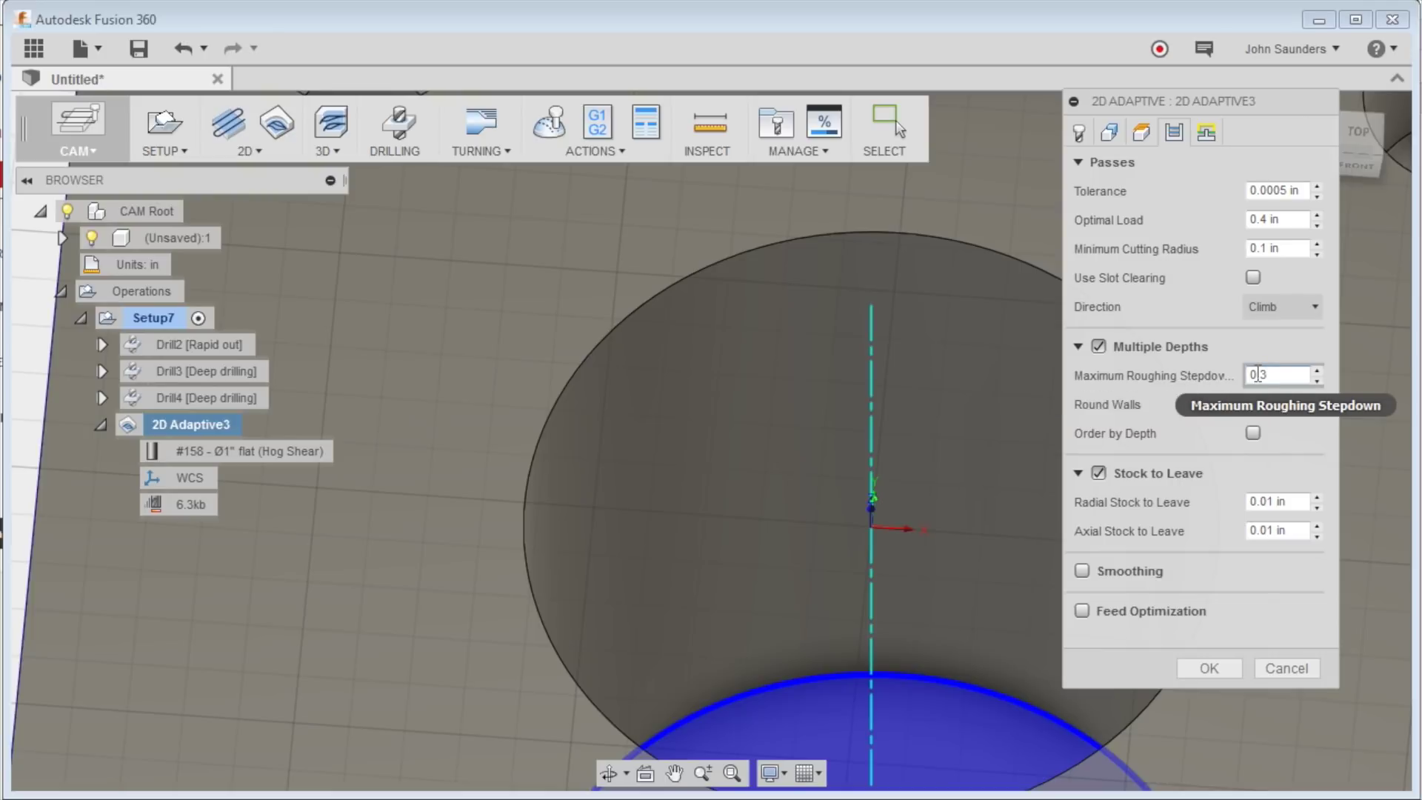
click(1203, 669)
mouse_move(964, 550)
shift+middle_down()
mouse_move(937, 439)
mouse_move(989, 549)
shift+middle_up()
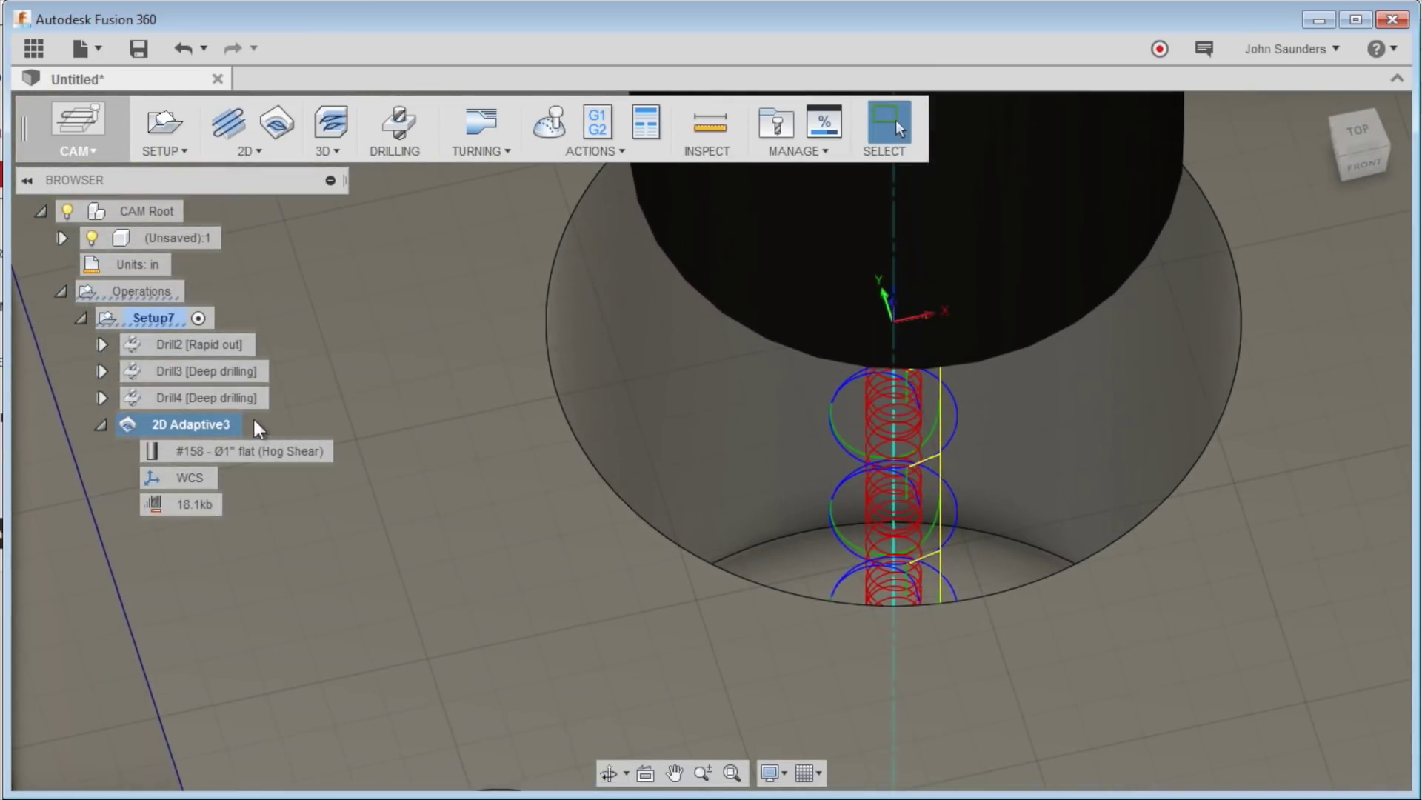
Open the simulation of the 2D Adaptive toolpath, check its machining statistics, and inspect the toolpath in the pocket
click(222, 425)
key(Escape)
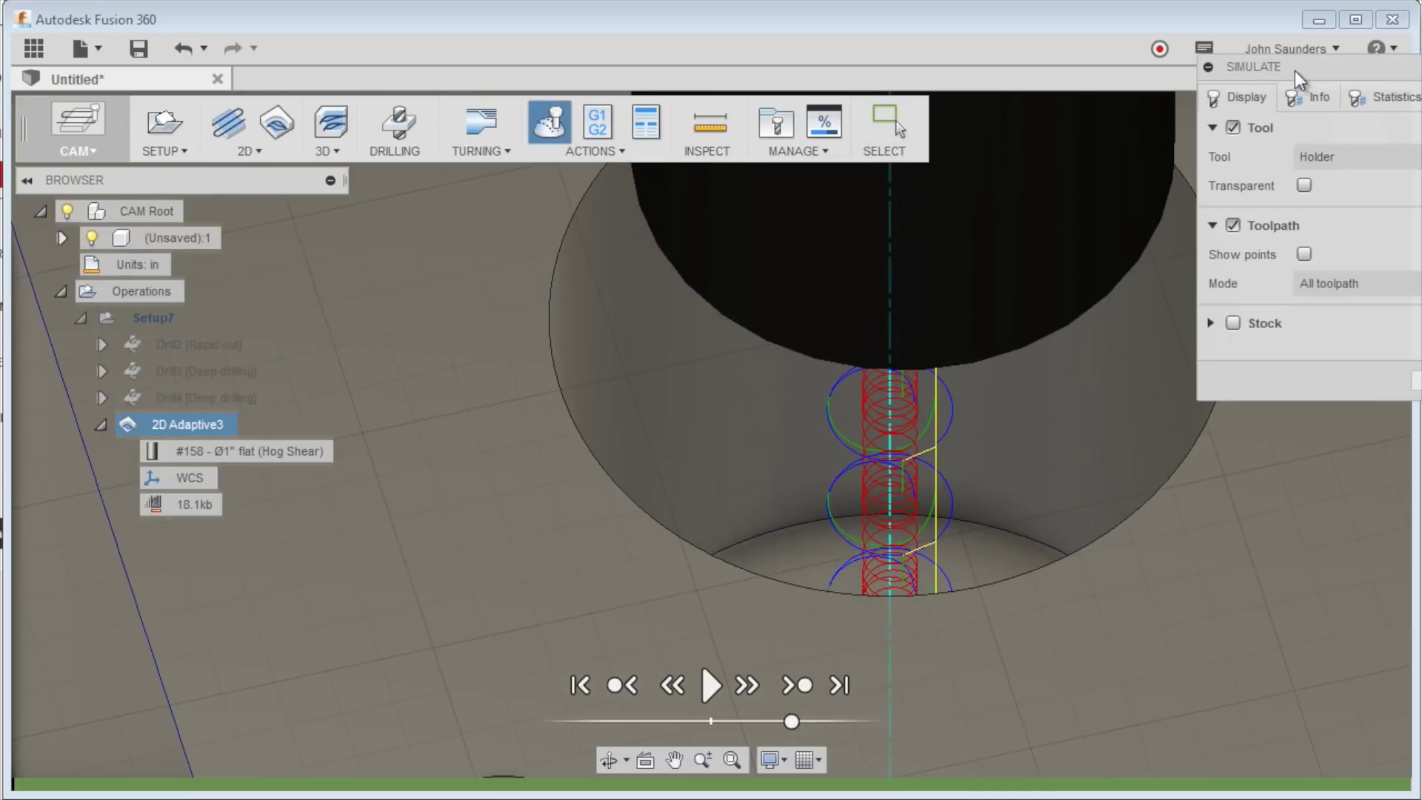
click(1304, 99)
click(1373, 99)
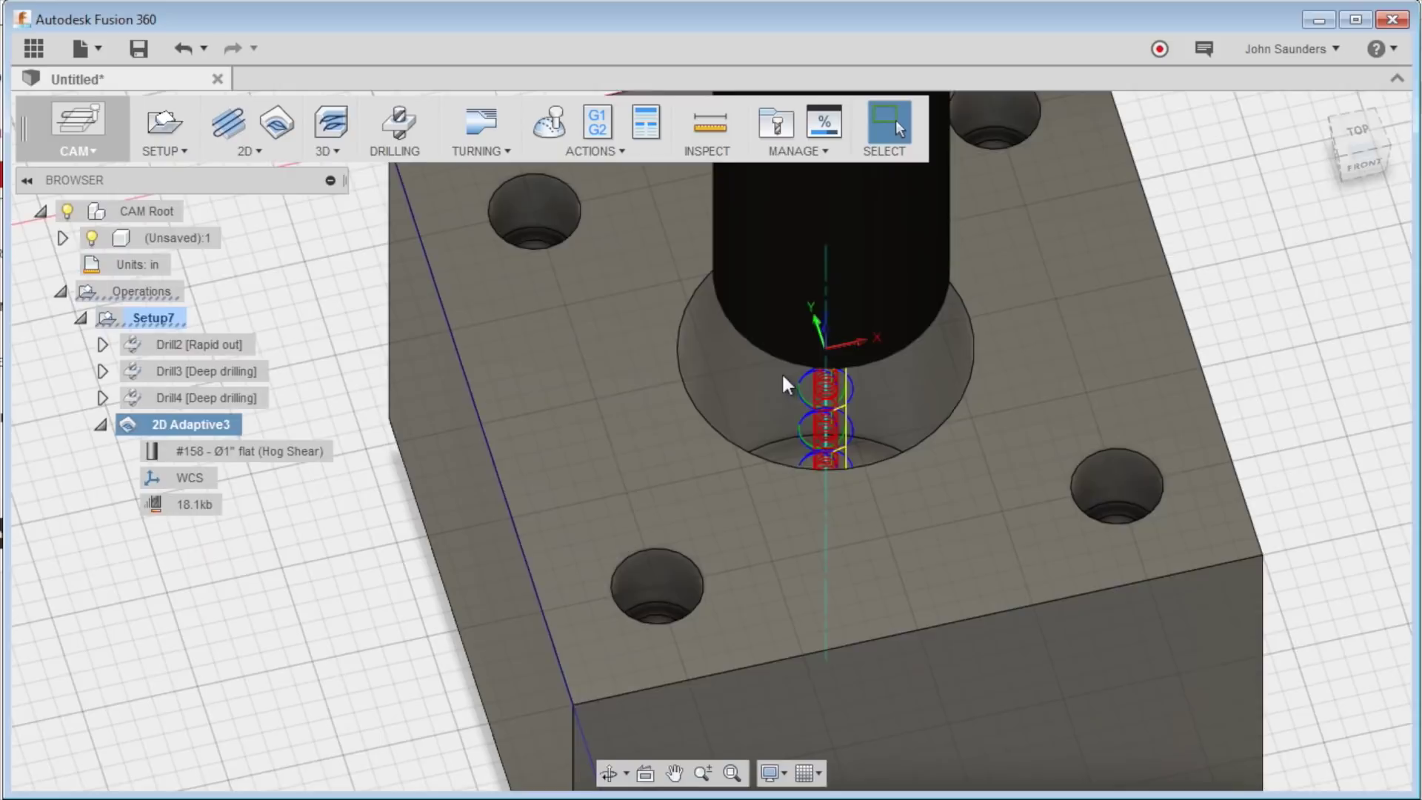
scroll(781, 372, up, 2)
shift+middle_drag(733, 464, 756, 539)
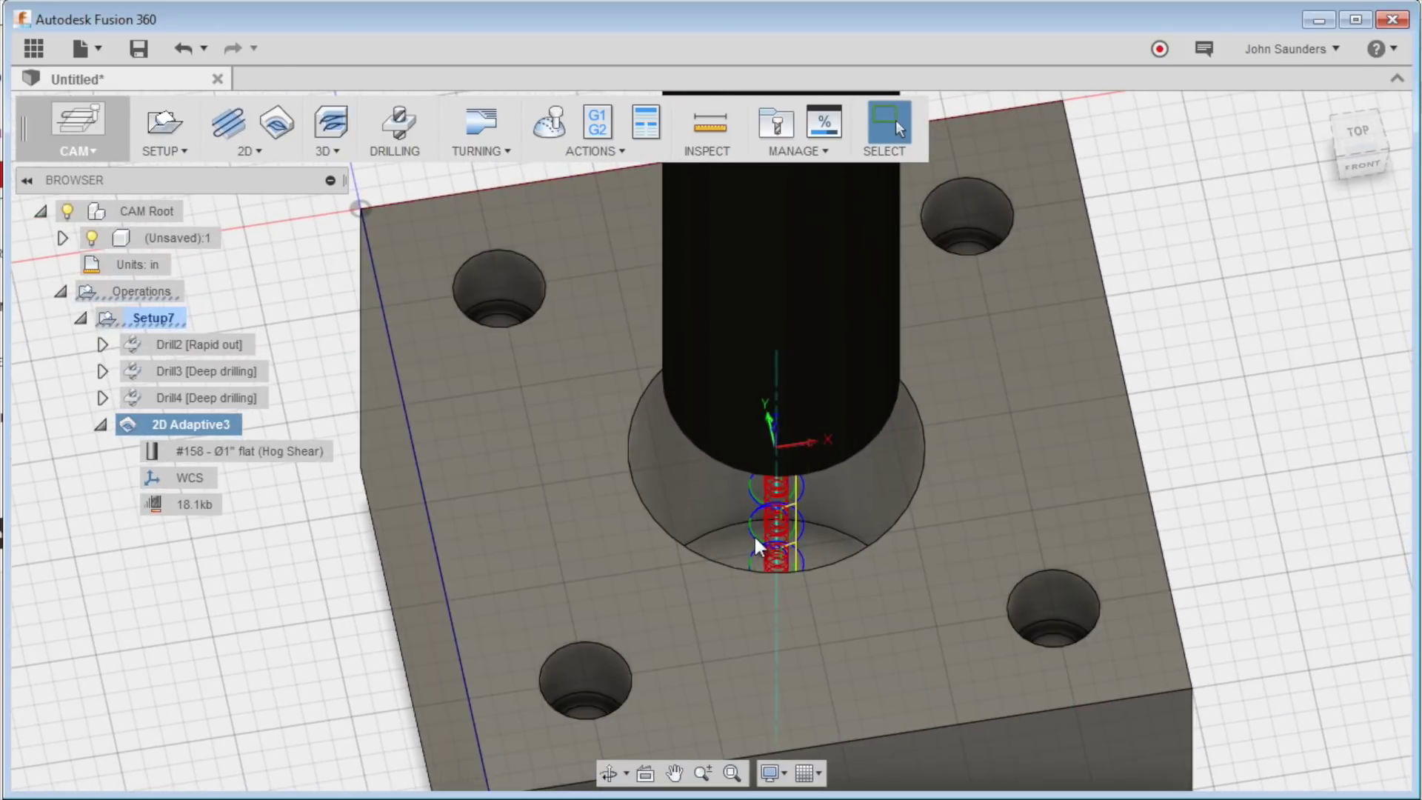
Start a 2D Contour operation with tool 100, the 3/8 in flat end mill
click(254, 156)
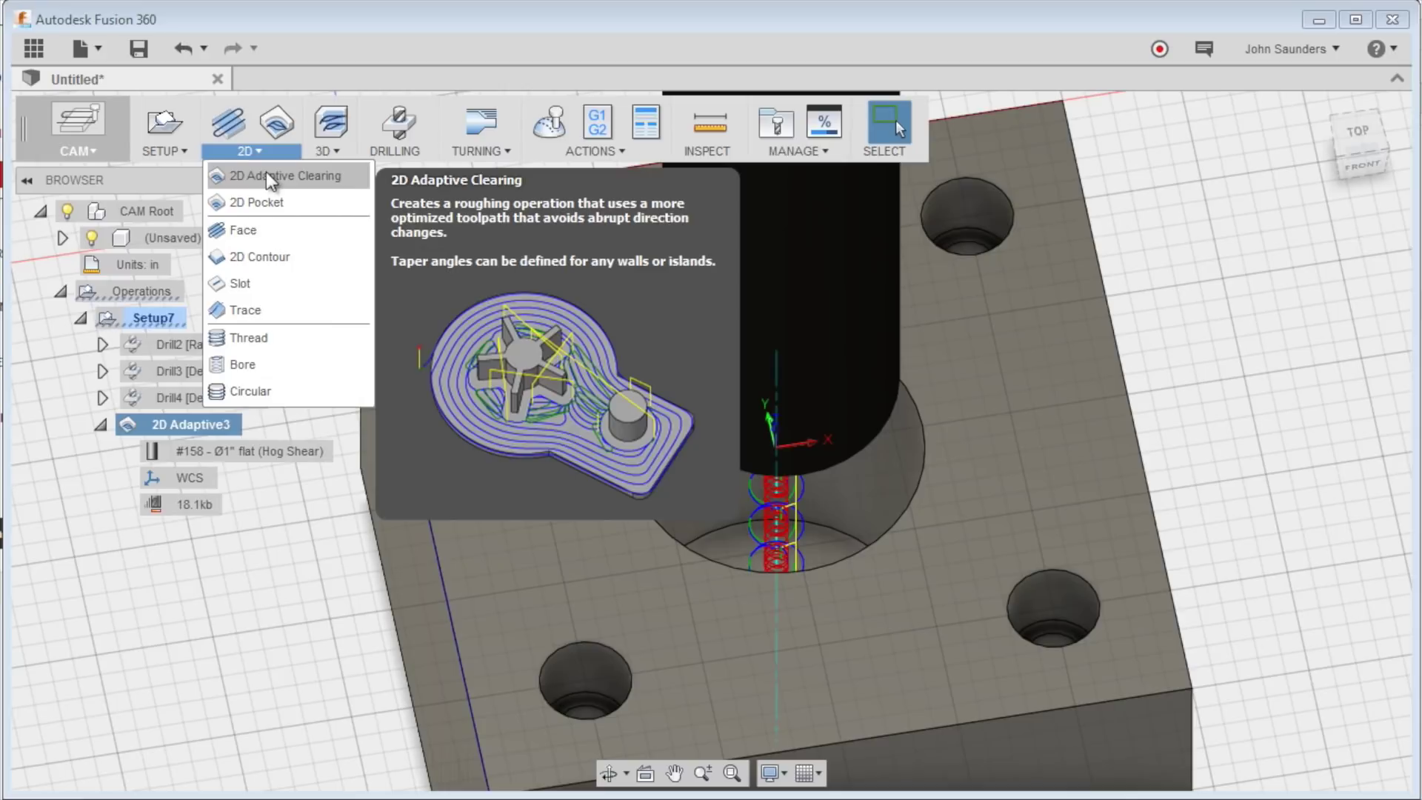
click(278, 256)
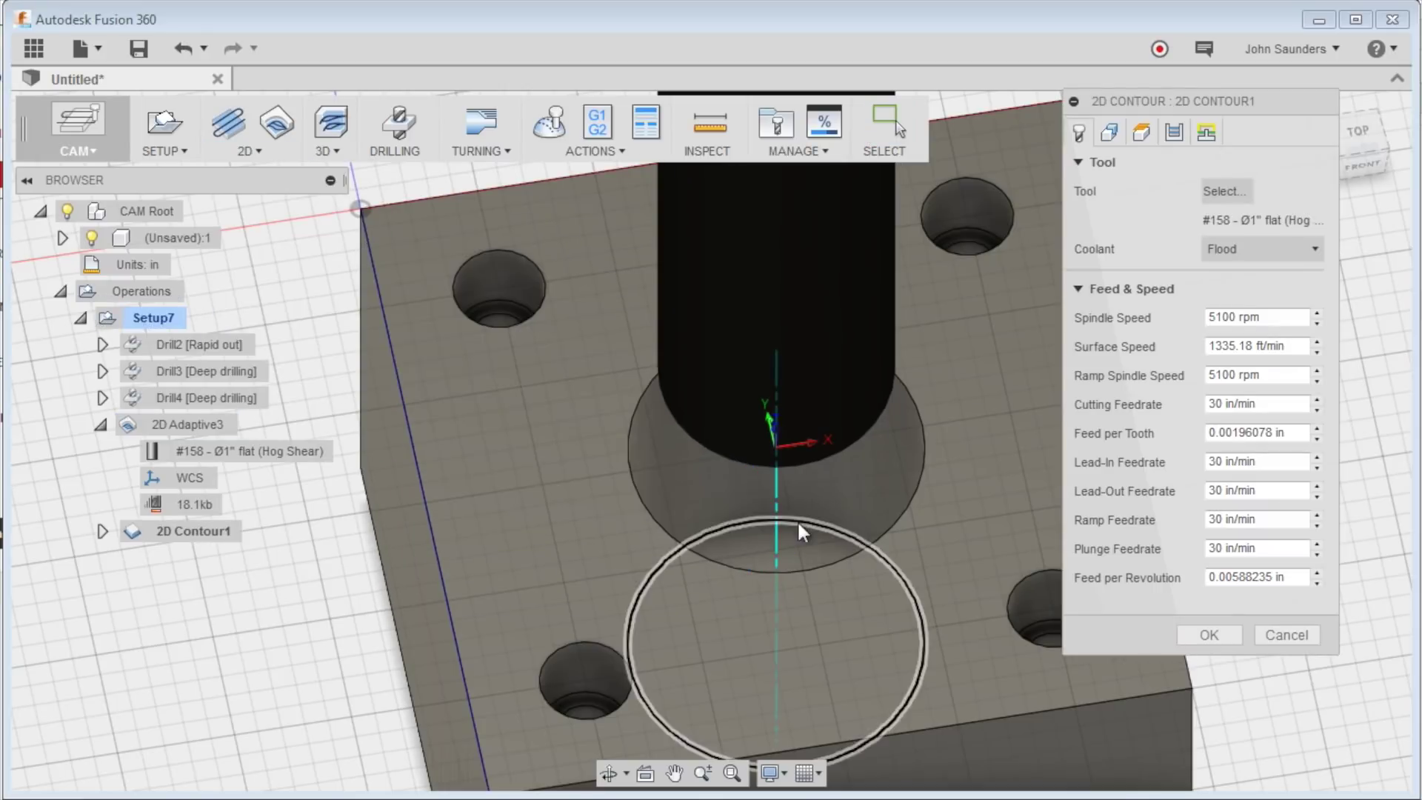
click(1224, 191)
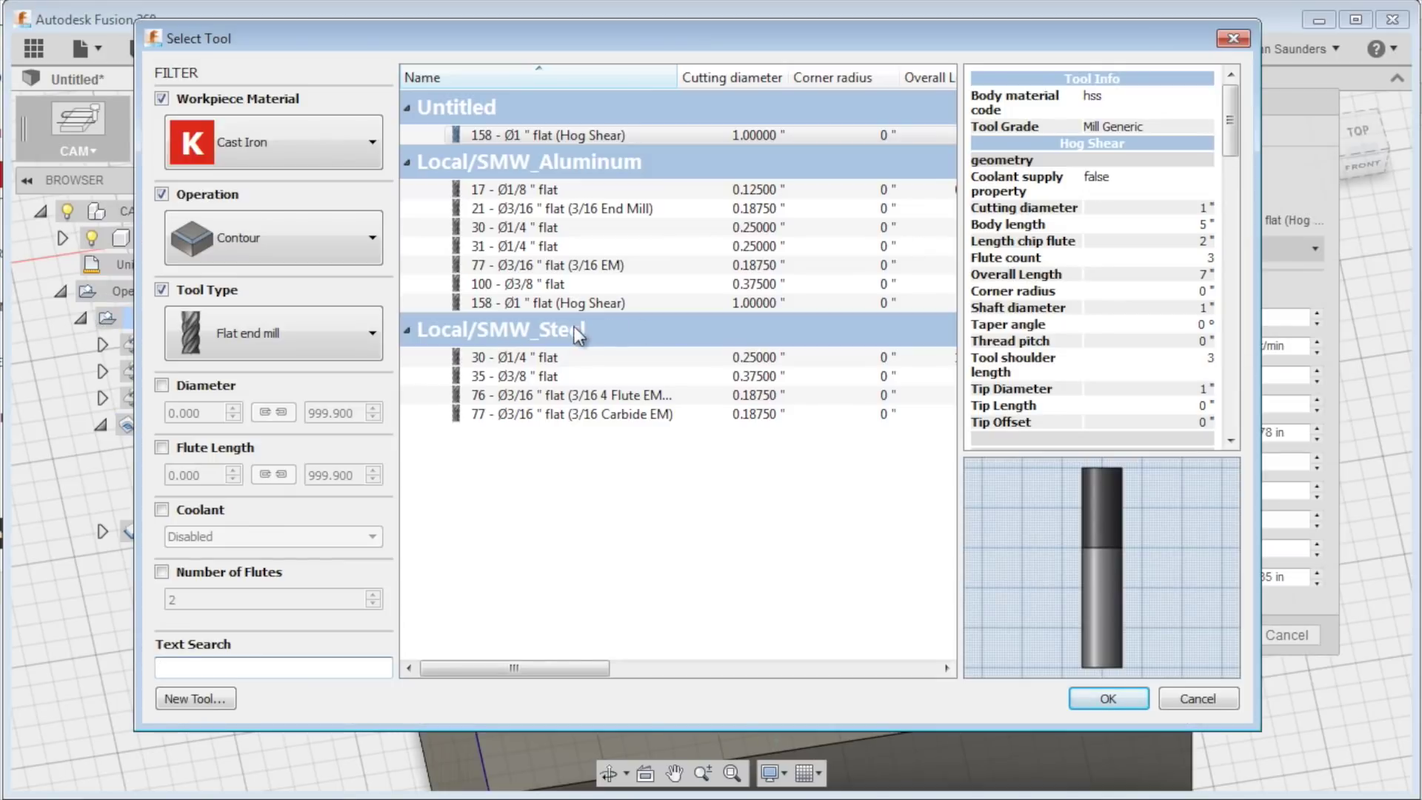
click(549, 284)
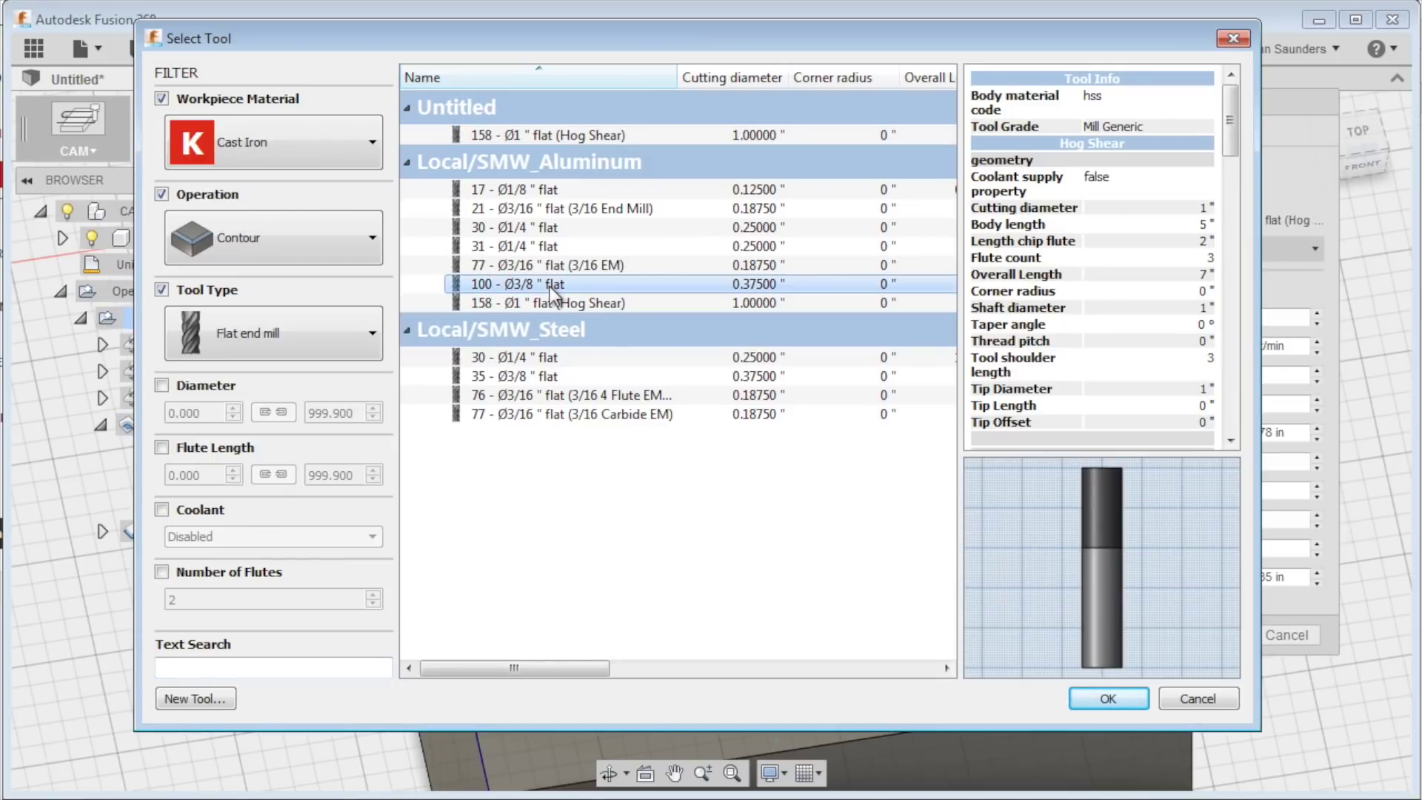
click(1107, 699)
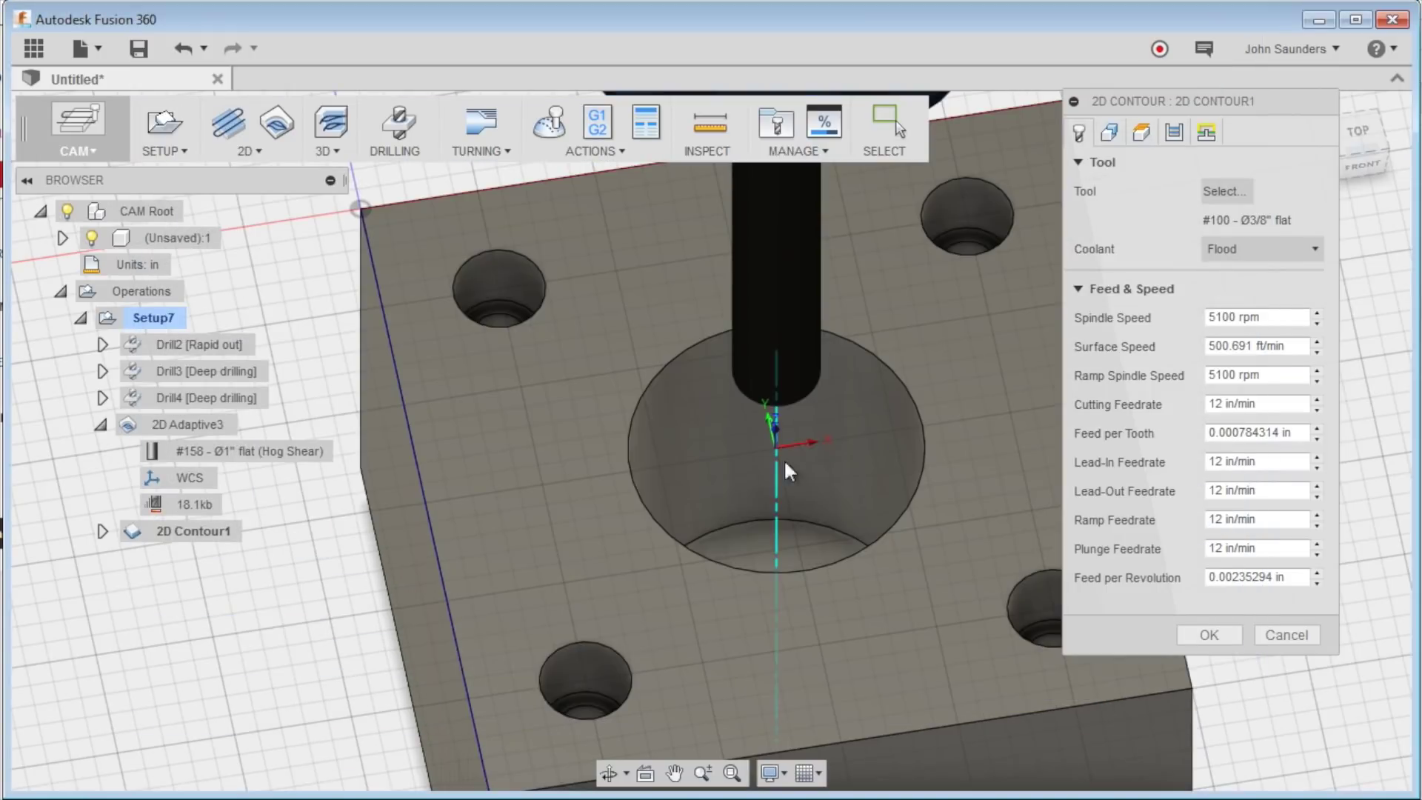
Select the central pocket's bottom edge as the contour and set the 2D Contour's top height from the model top
click(798, 519)
click(1141, 132)
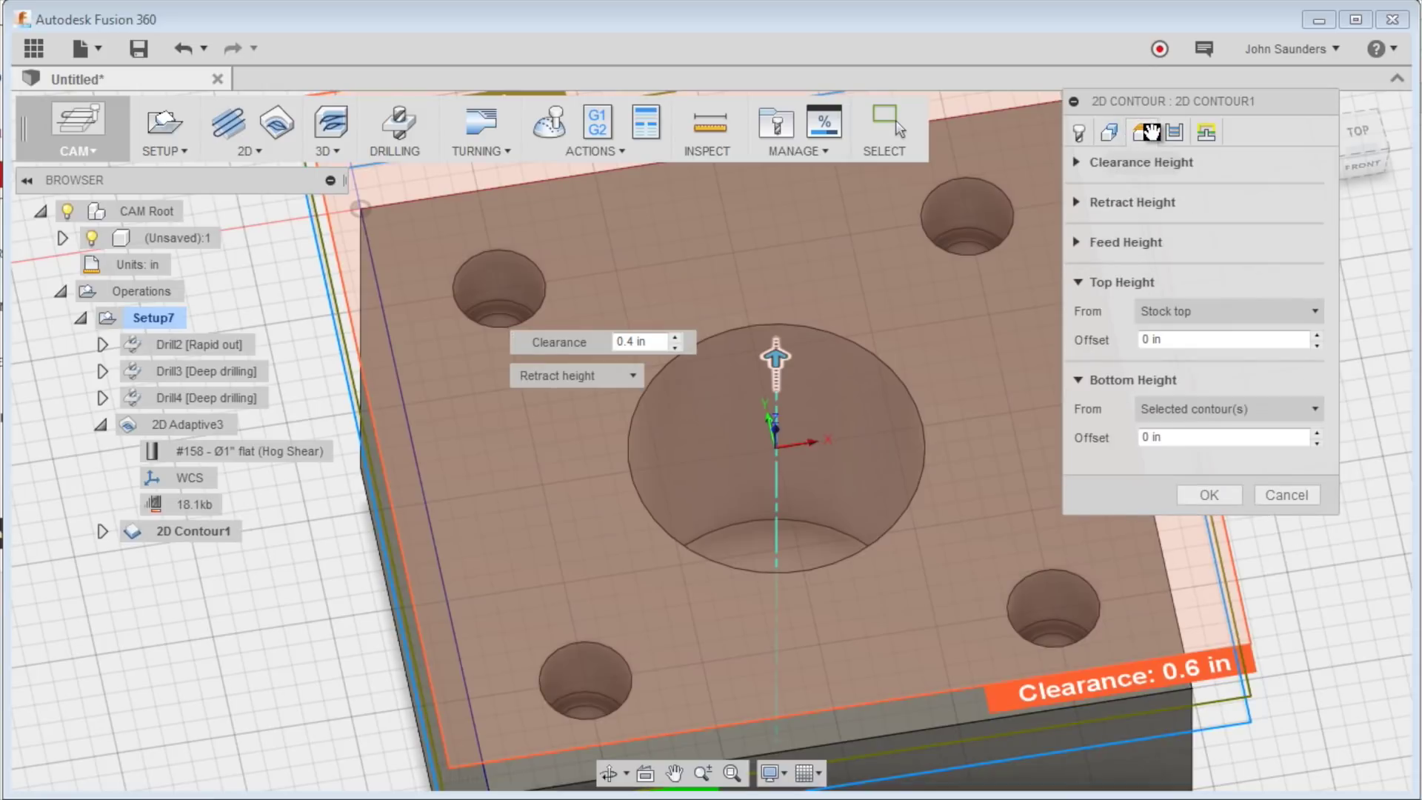
click(1165, 135)
click(1142, 132)
click(1186, 311)
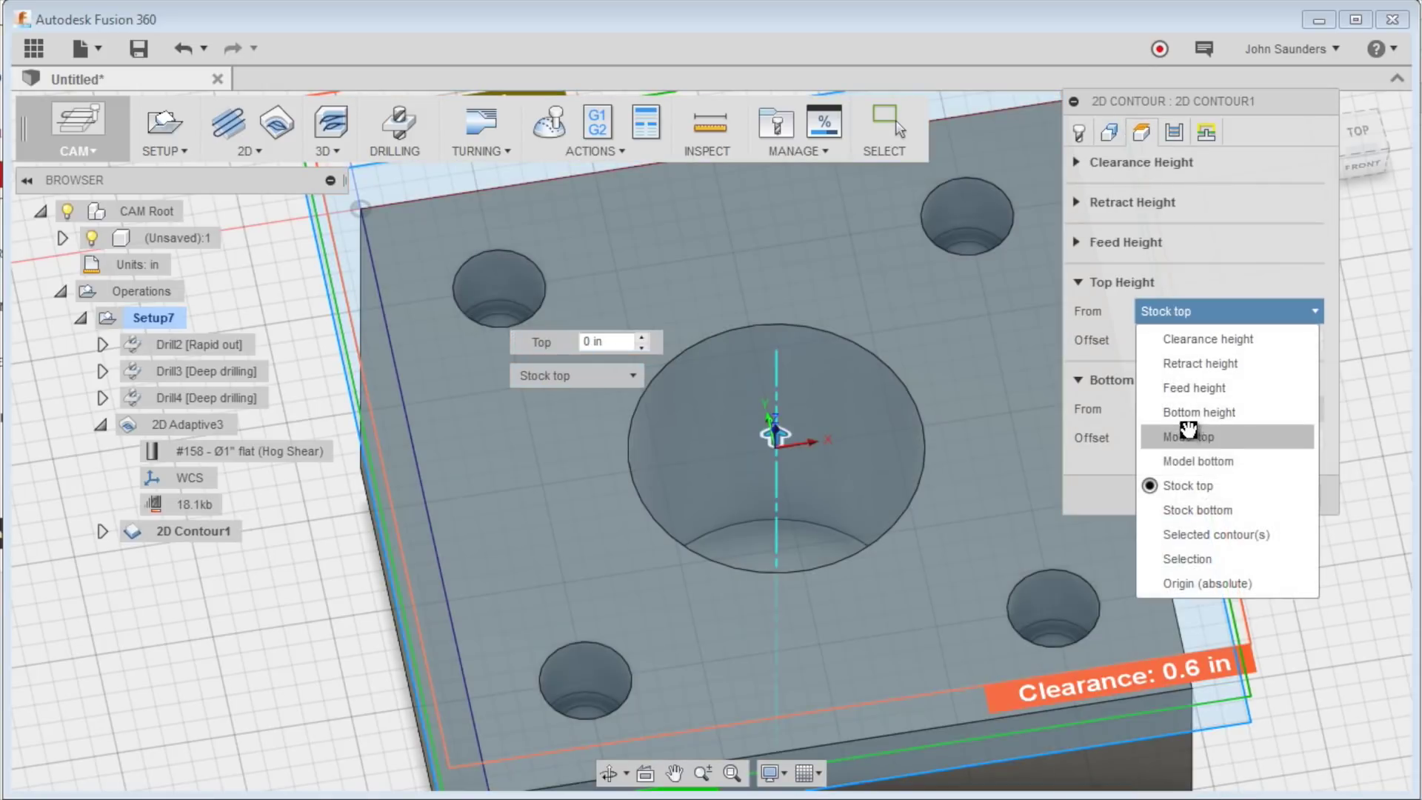
click(1189, 436)
click(1174, 133)
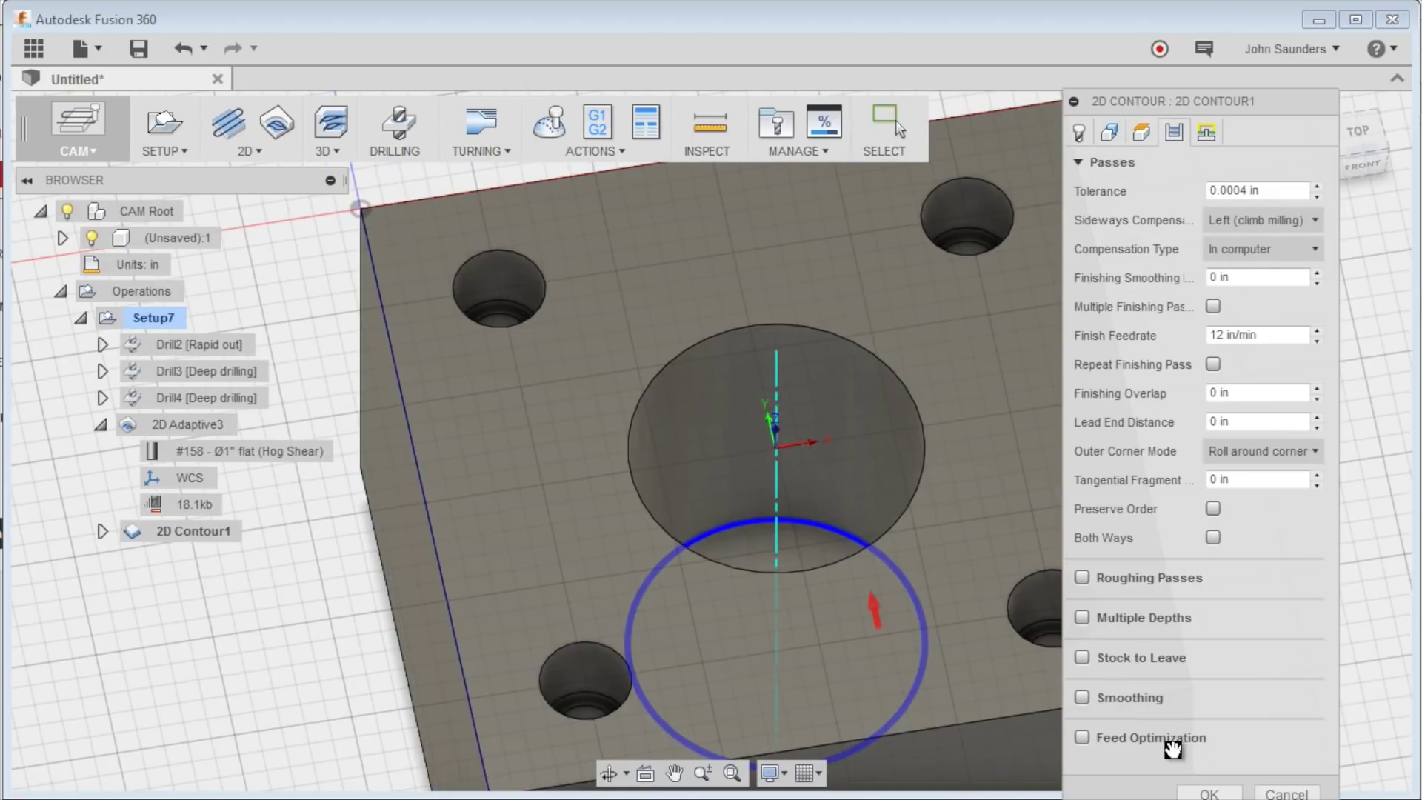
Check the 2D Contour's multiple depths settings, accept the operation, and inspect its toolpath in the central pocket
click(1082, 618)
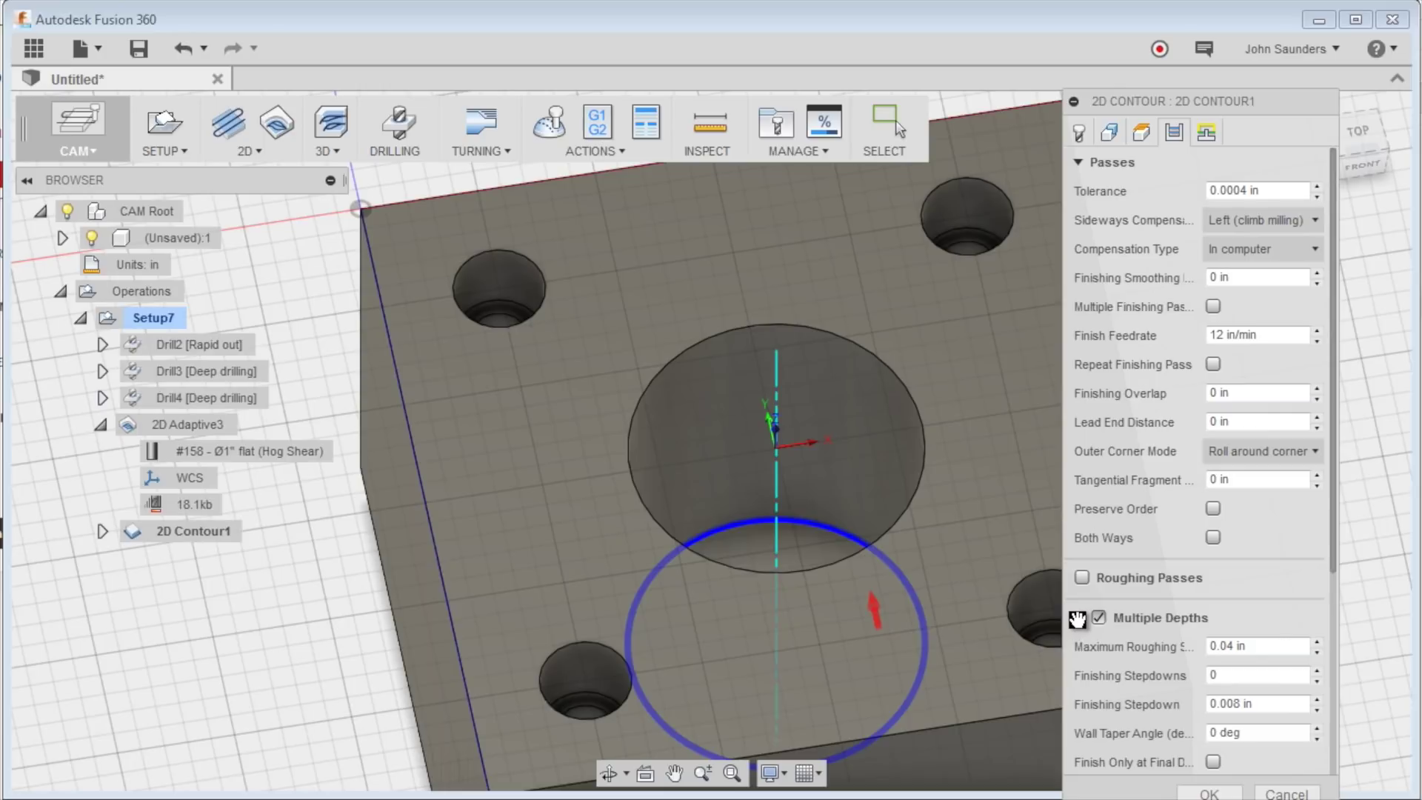
click(1077, 618)
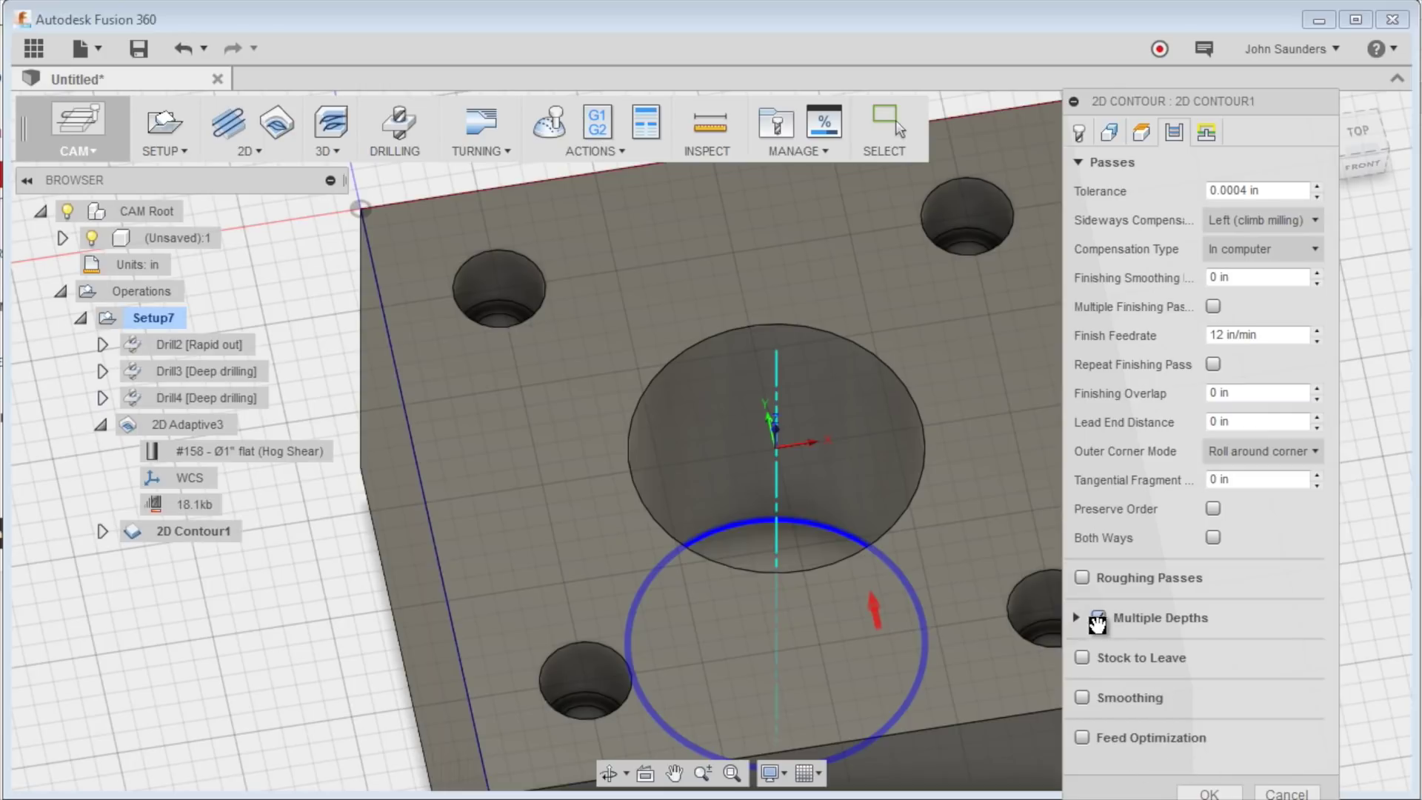
click(1209, 793)
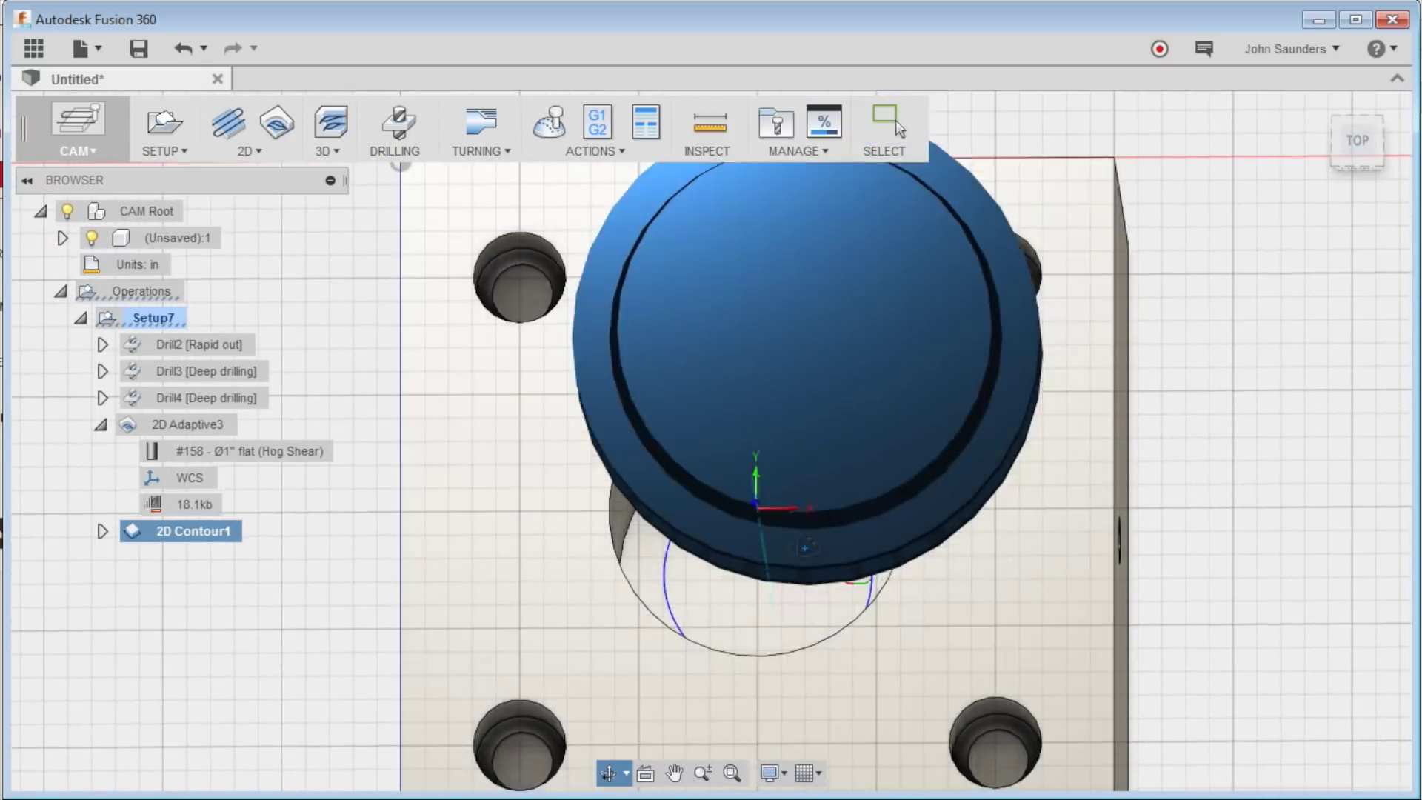
shift+middle_drag(805, 548, 606, 492)
shift+middle_drag(549, 402, 524, 277)
Start a 2D Adaptive Clearing operation with tool 21, the 3/16 in flat end mill from the SMW_Aluminum library
click(237, 145)
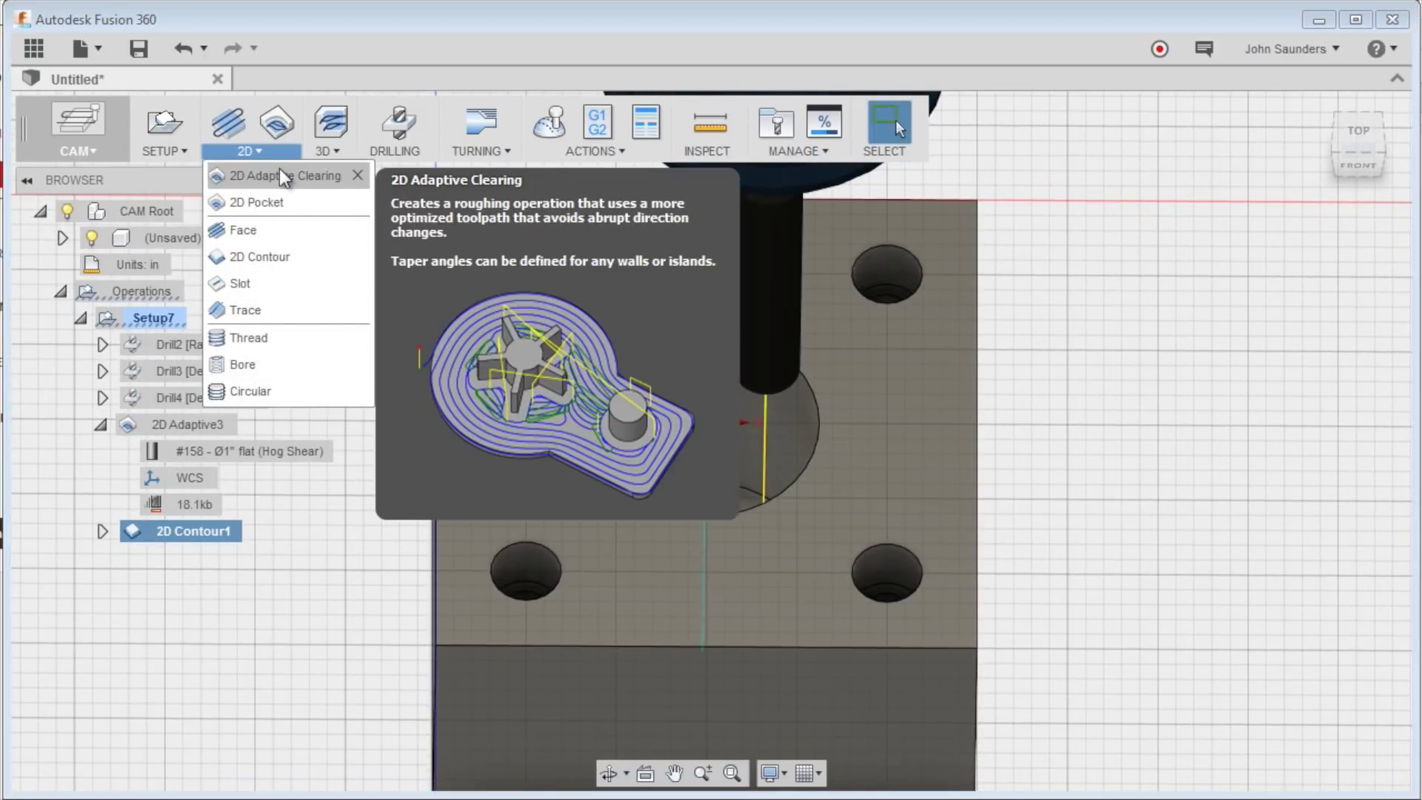
click(280, 175)
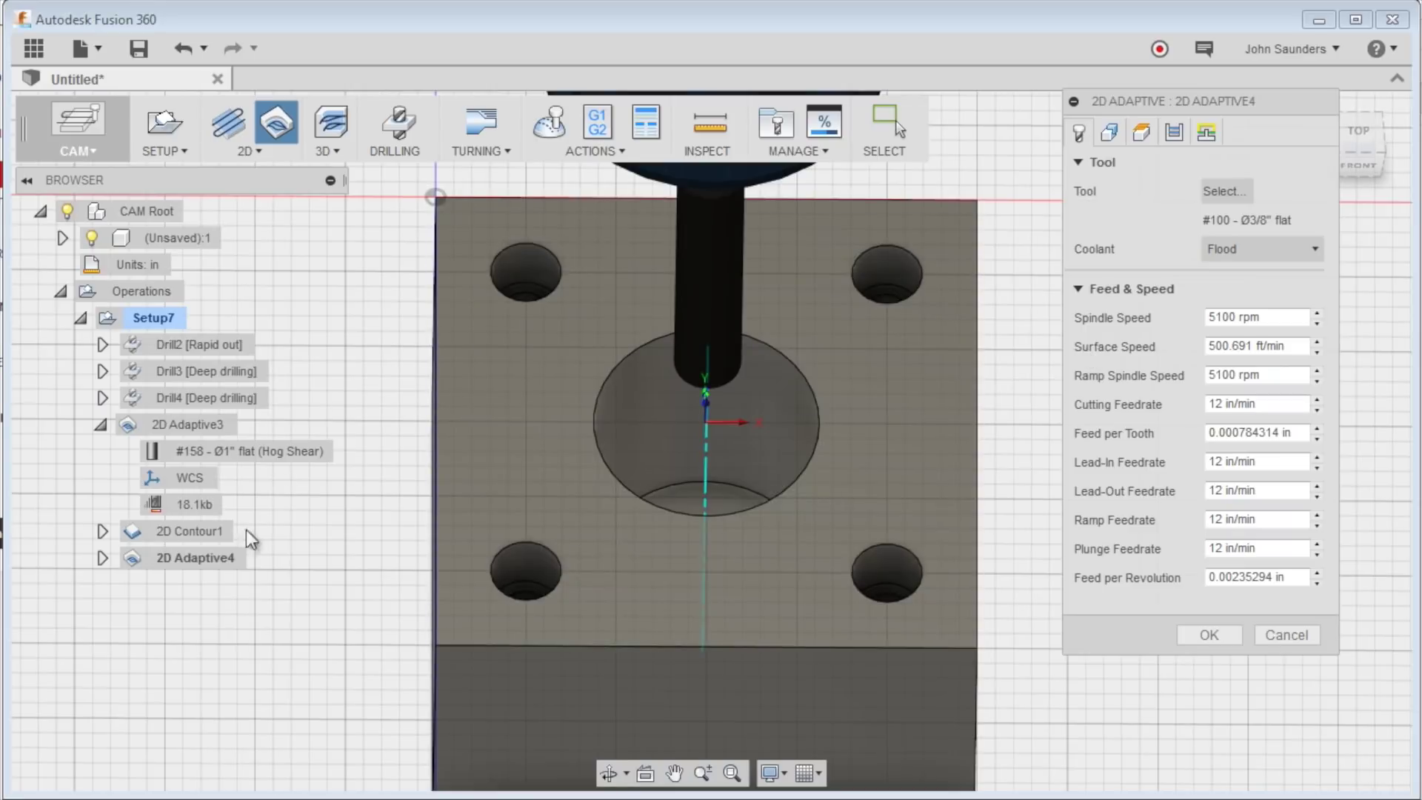
click(1207, 193)
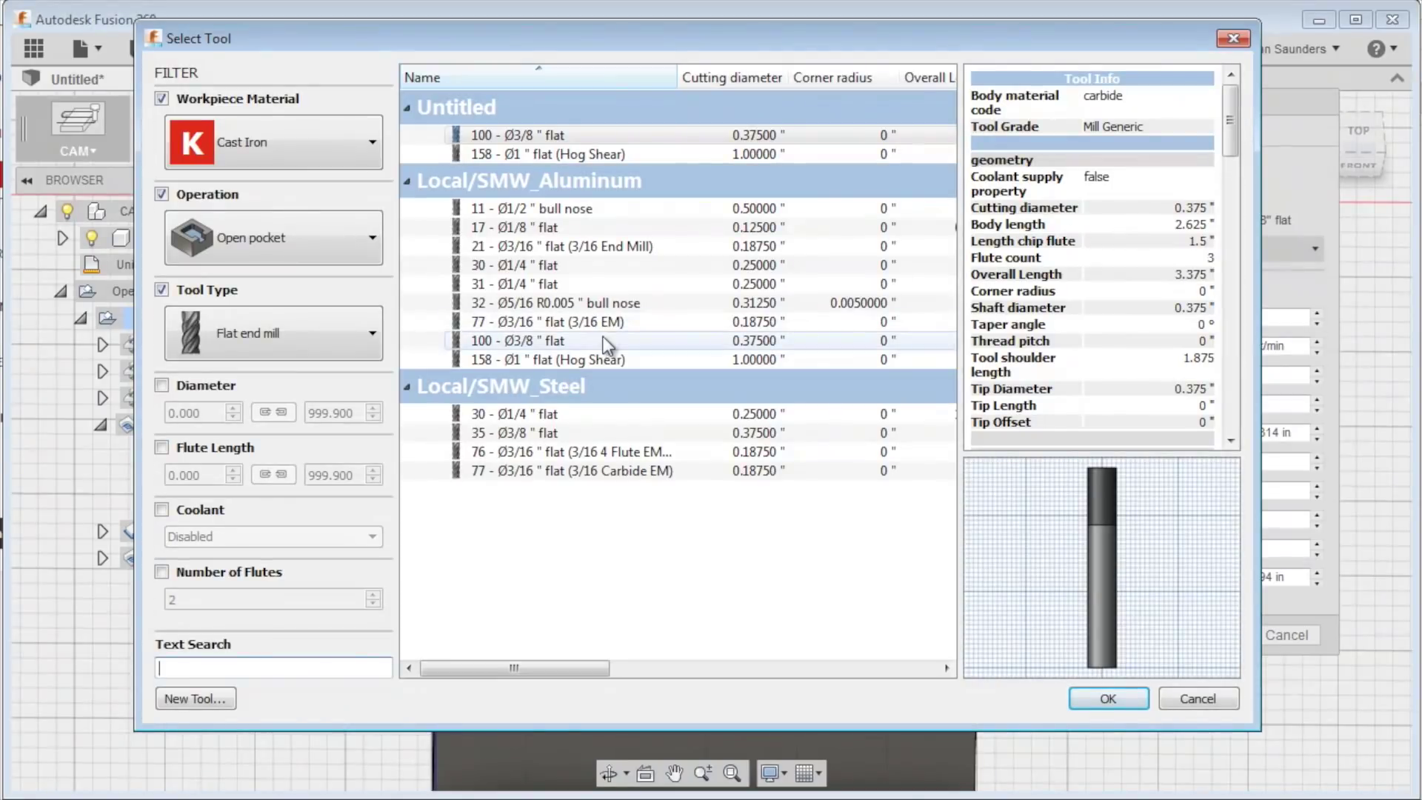
click(556, 248)
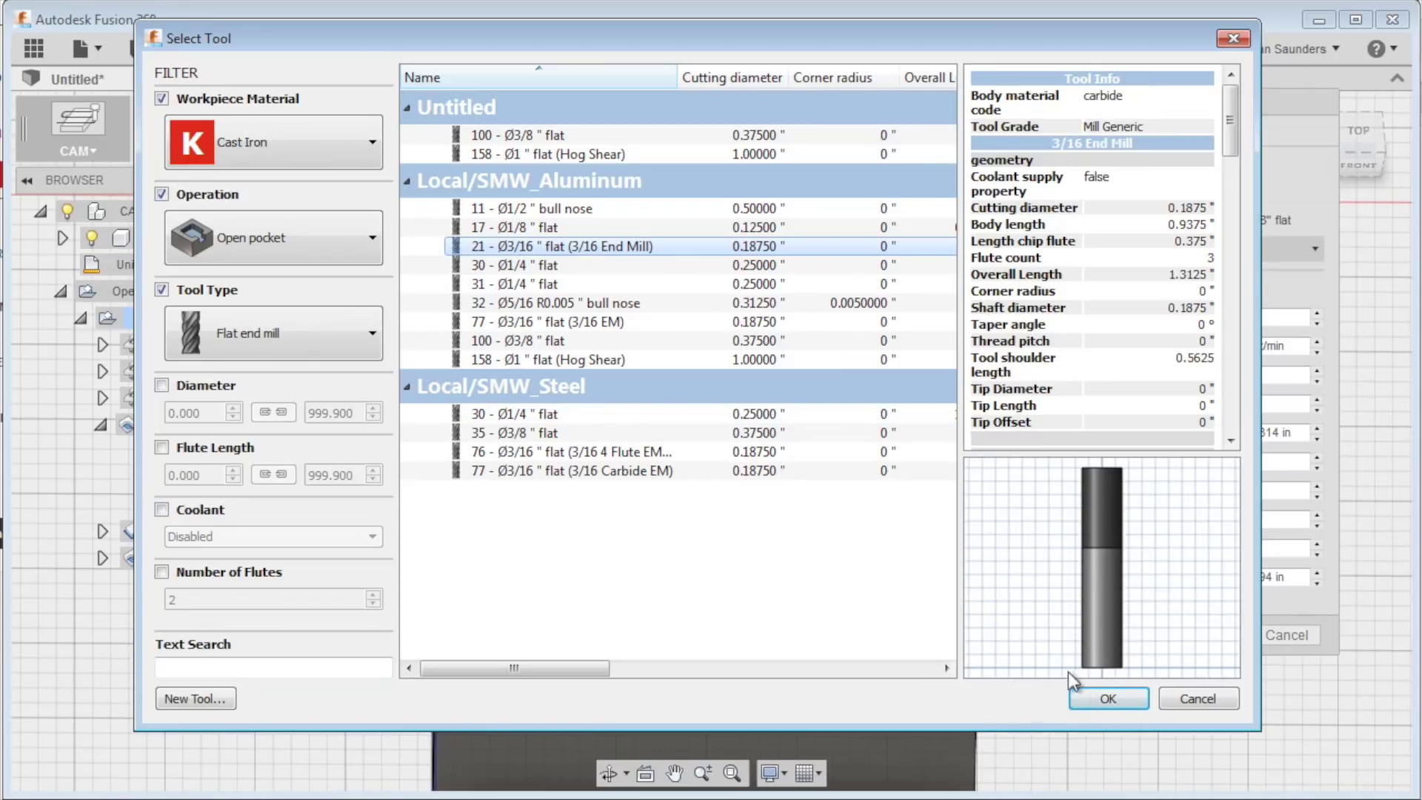
click(1081, 699)
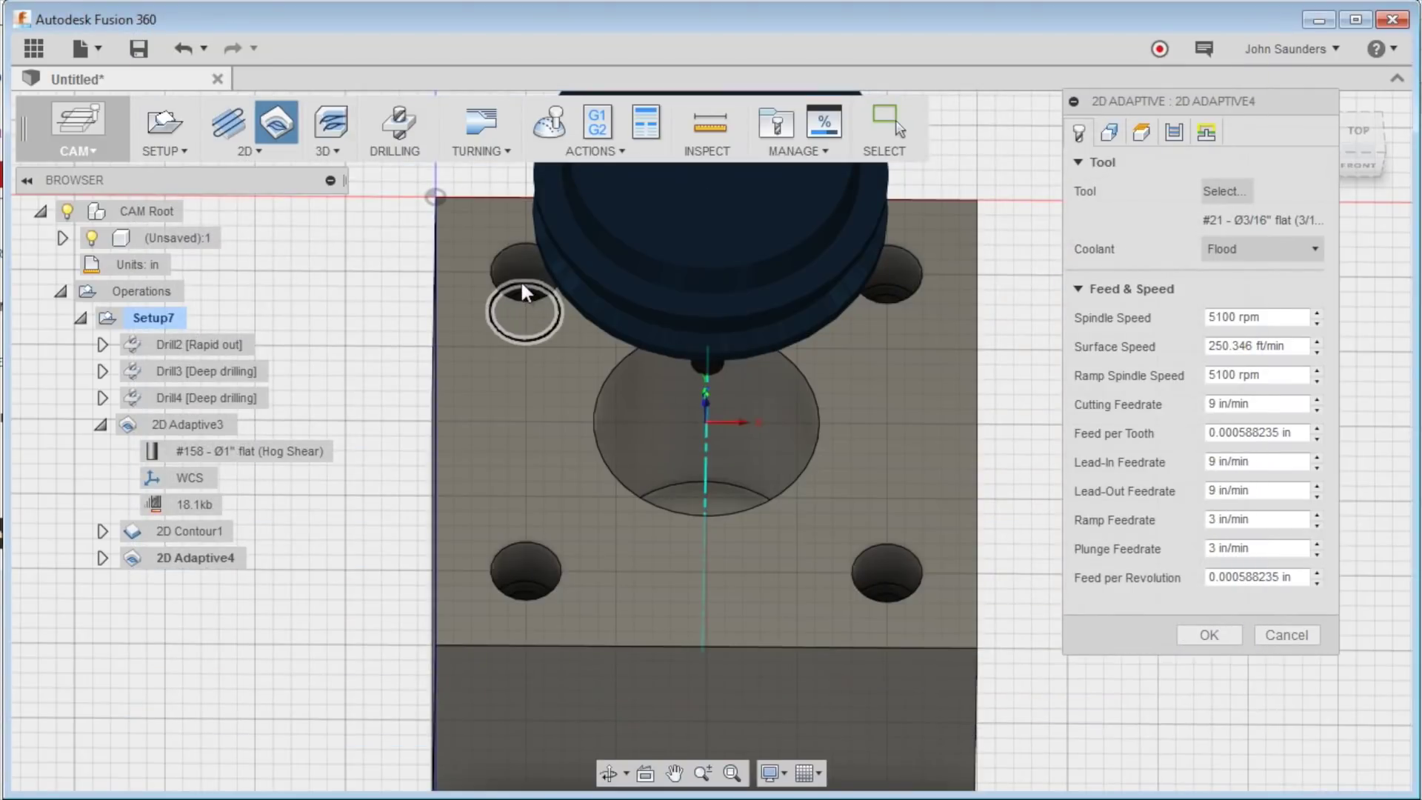
Select the floor edge of the upper-left counterbore as the pocket of the 2D Adaptive and generate the toolpath
scroll(526, 296, up, 3)
click(519, 283)
scroll(856, 371, up, 2)
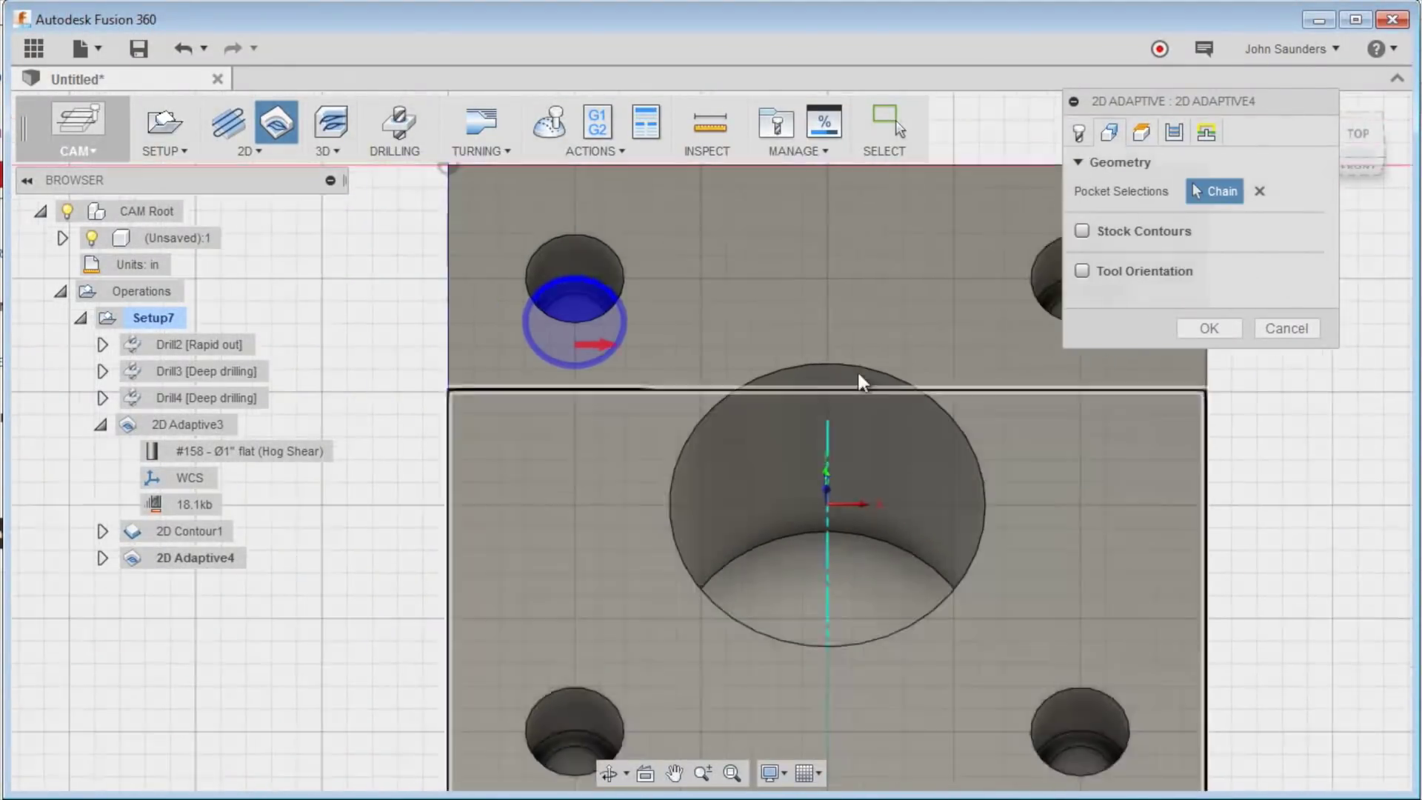
scroll(859, 371, down, 3)
scroll(956, 297, up, 1)
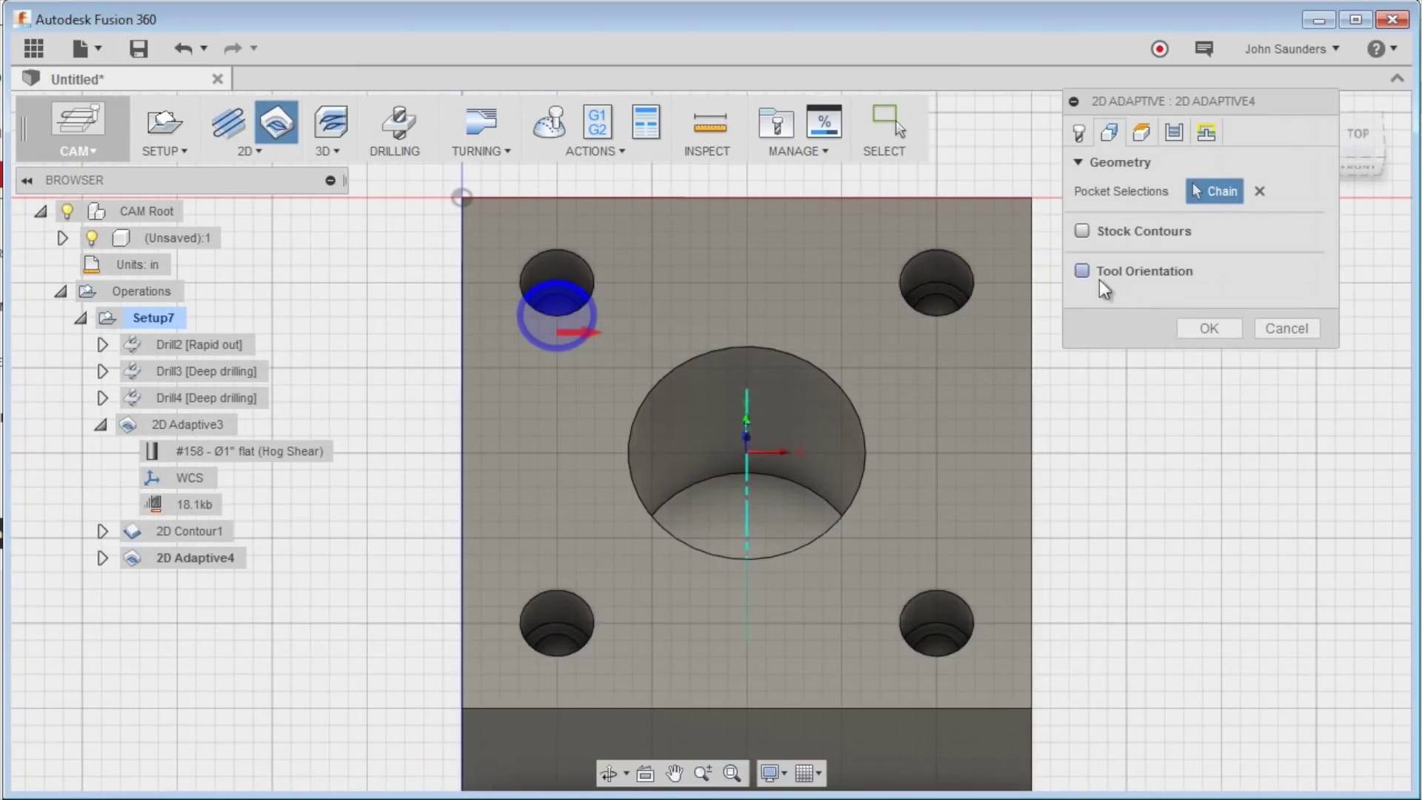
click(1212, 327)
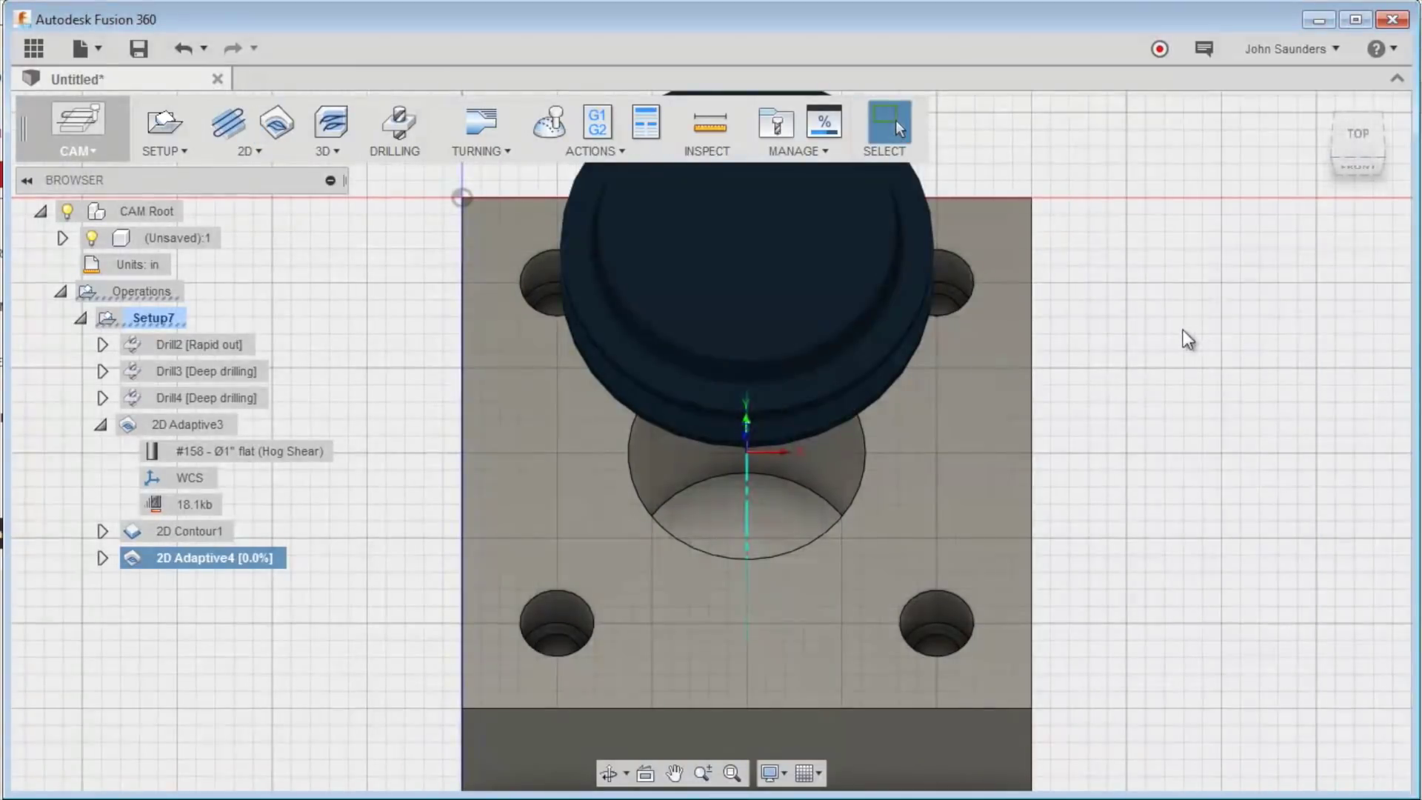
Set the counterbore 2D Adaptive's helical and minimum ramp diameters to 0.1 in and regenerate the toolpath
click(102, 558)
right_click(185, 558)
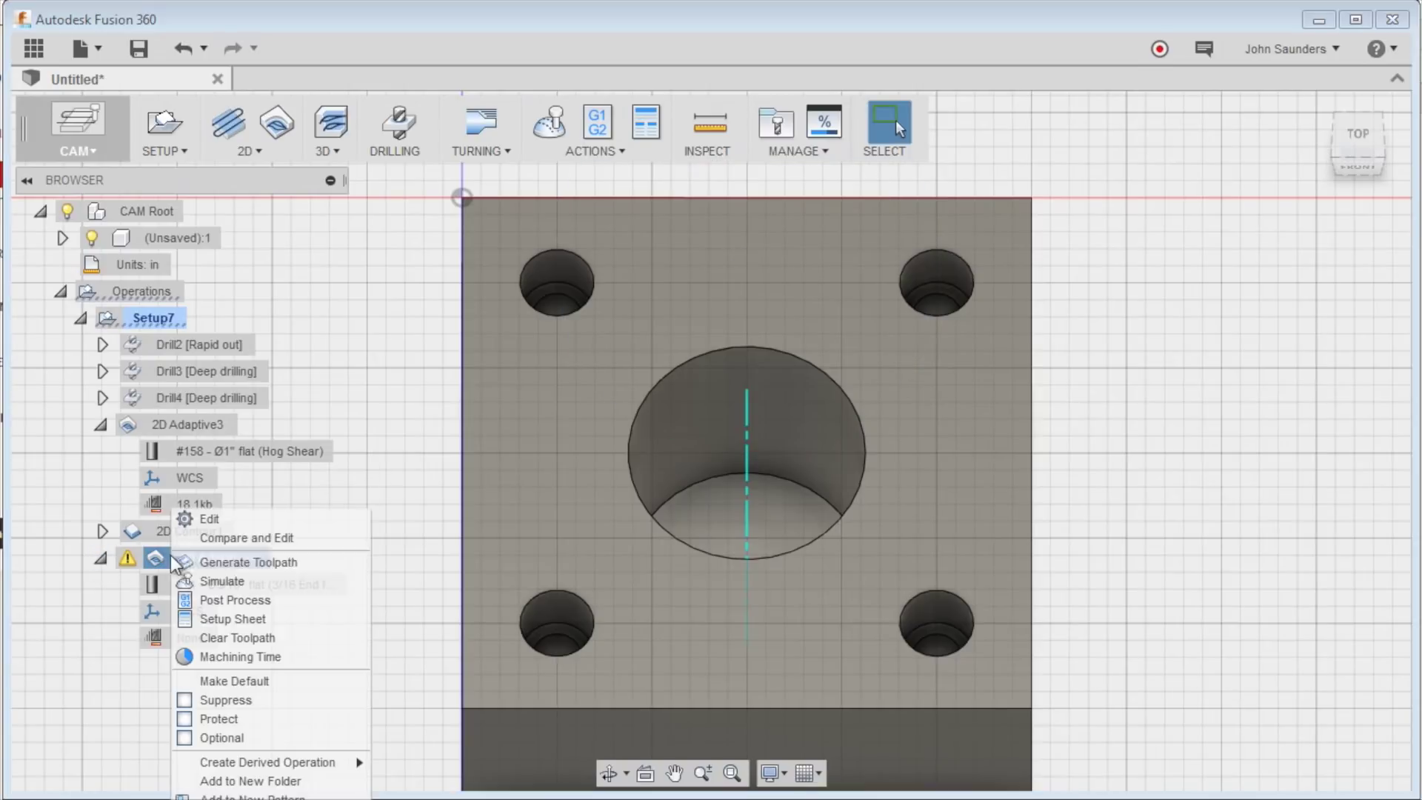
click(219, 518)
click(1206, 134)
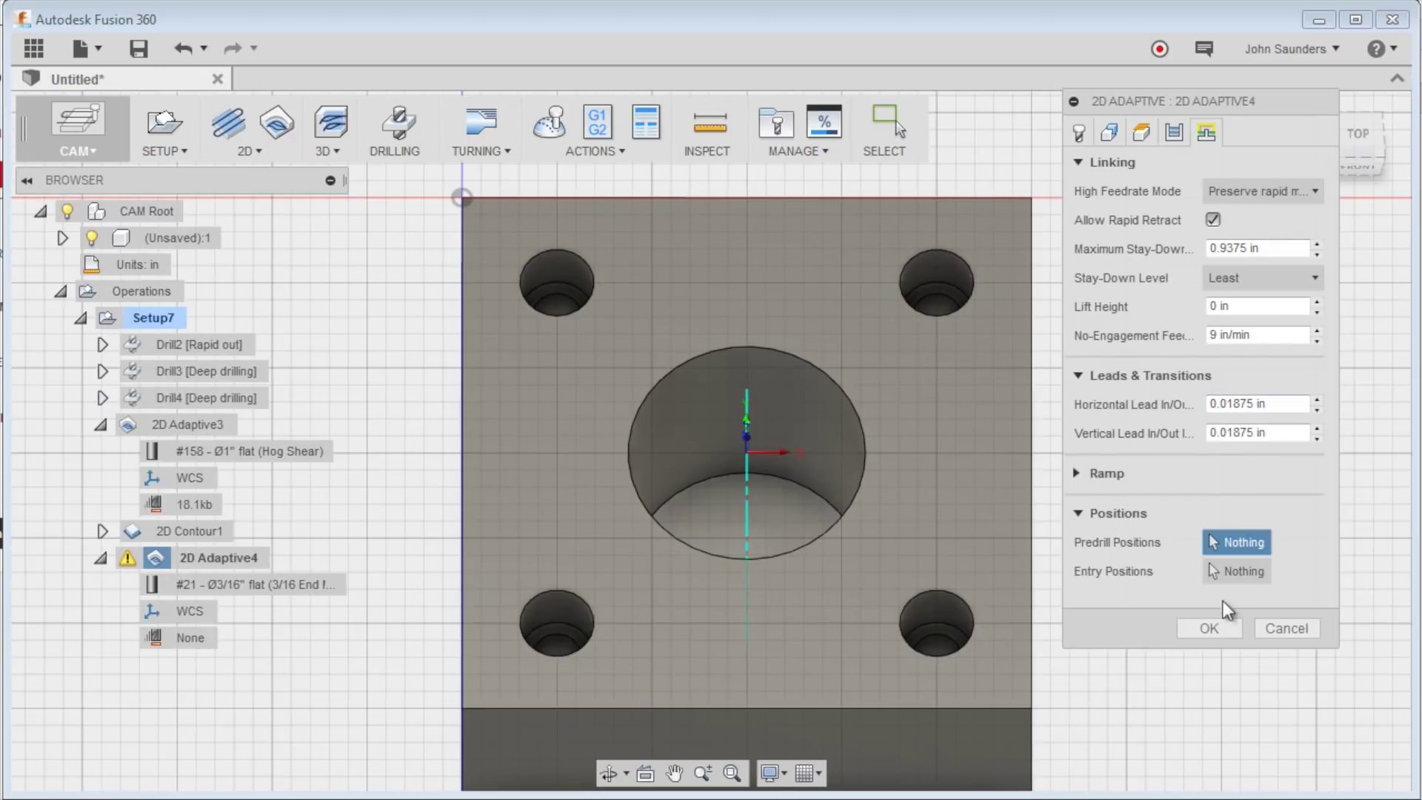
click(1077, 471)
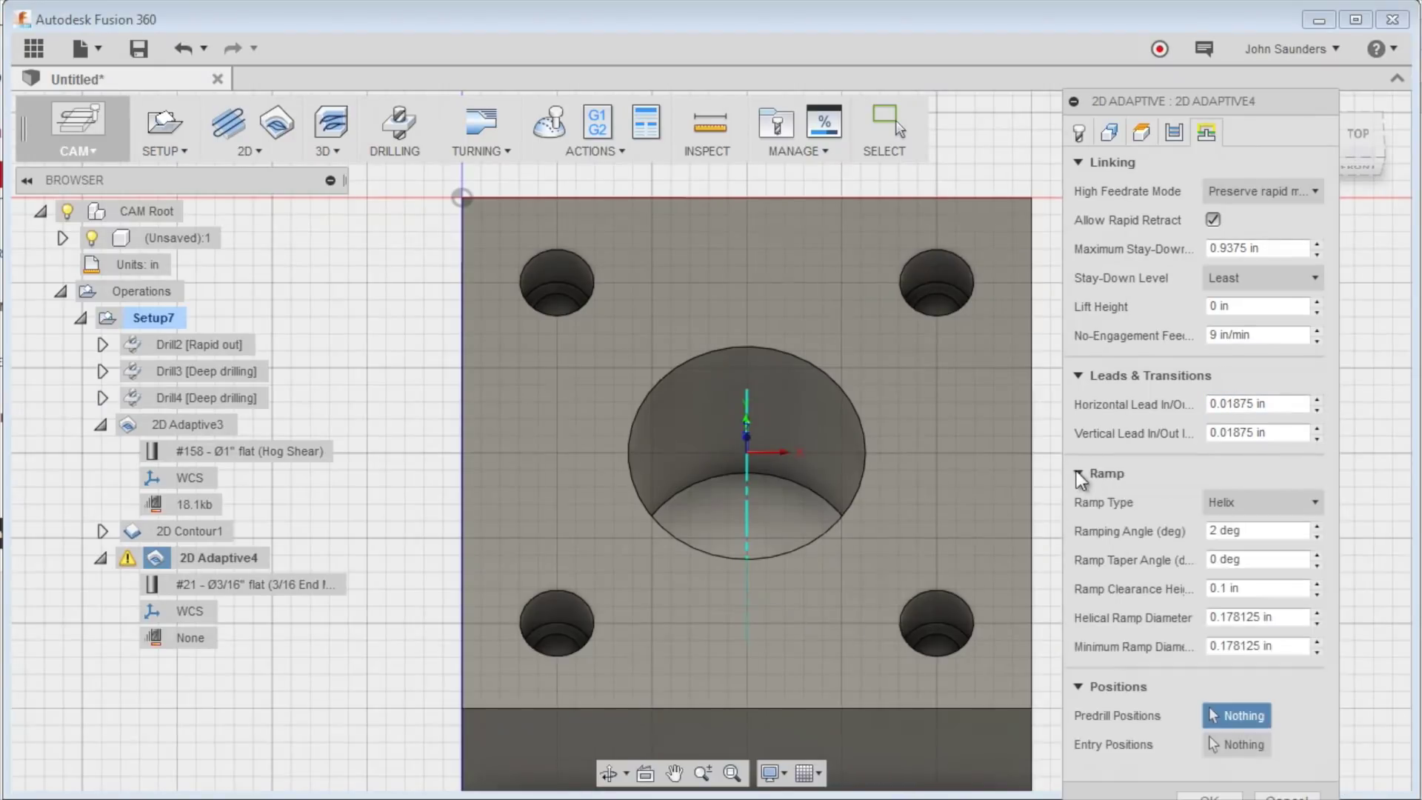
drag(1226, 617, 1276, 617)
key(BackSpace)
click(1210, 796)
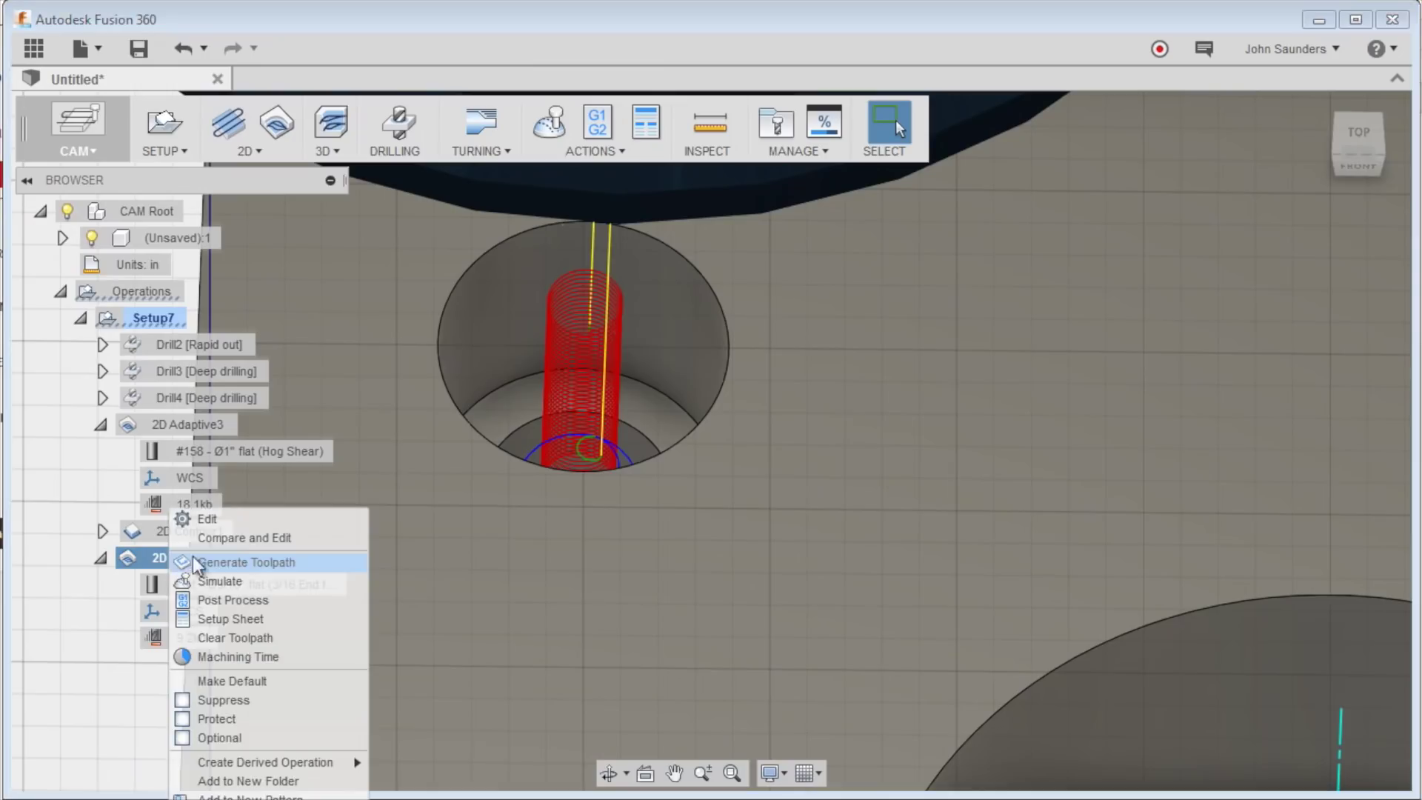
Set the ramping angle of the counterbore 2D Adaptive to 10 degrees and regenerate the toolpath
click(200, 520)
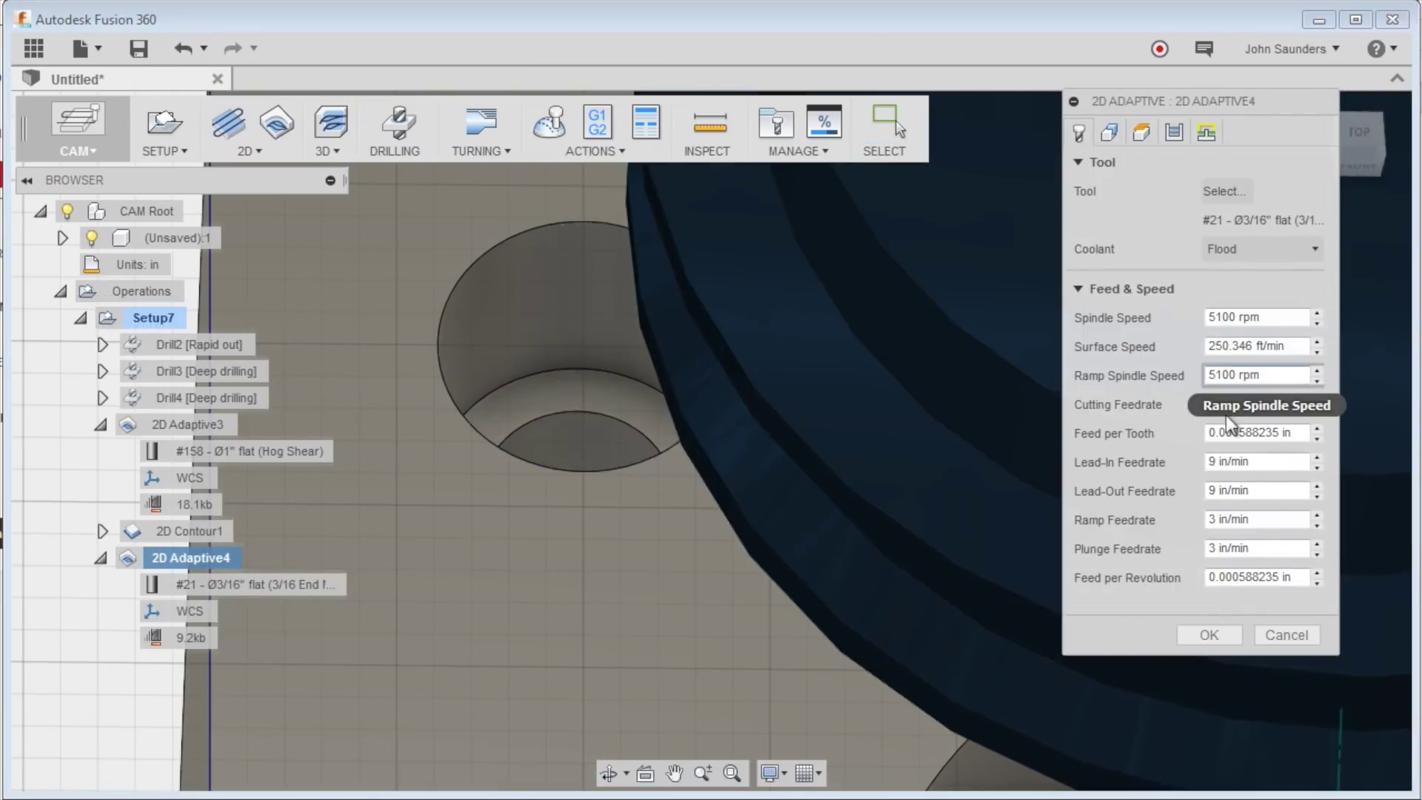
click(1205, 133)
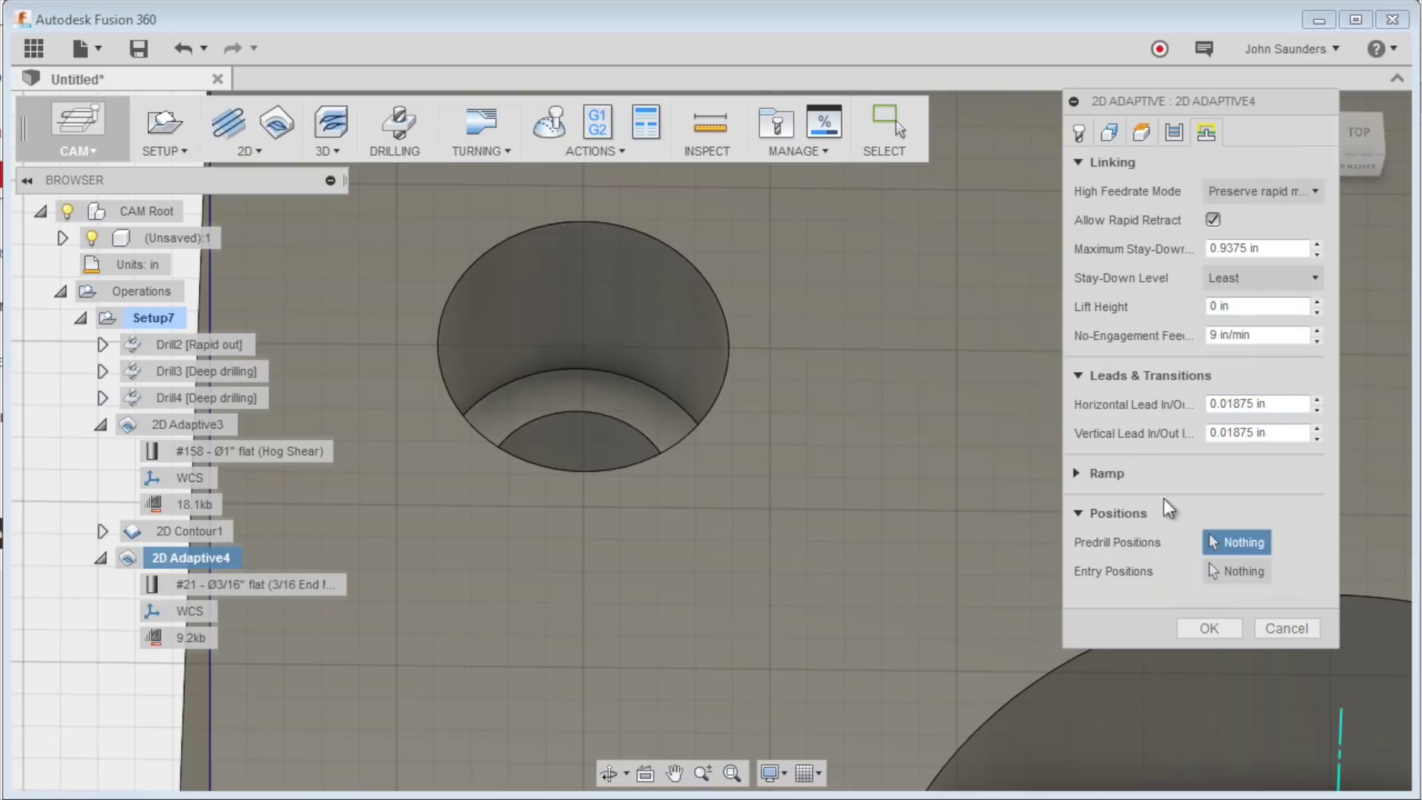
click(1076, 474)
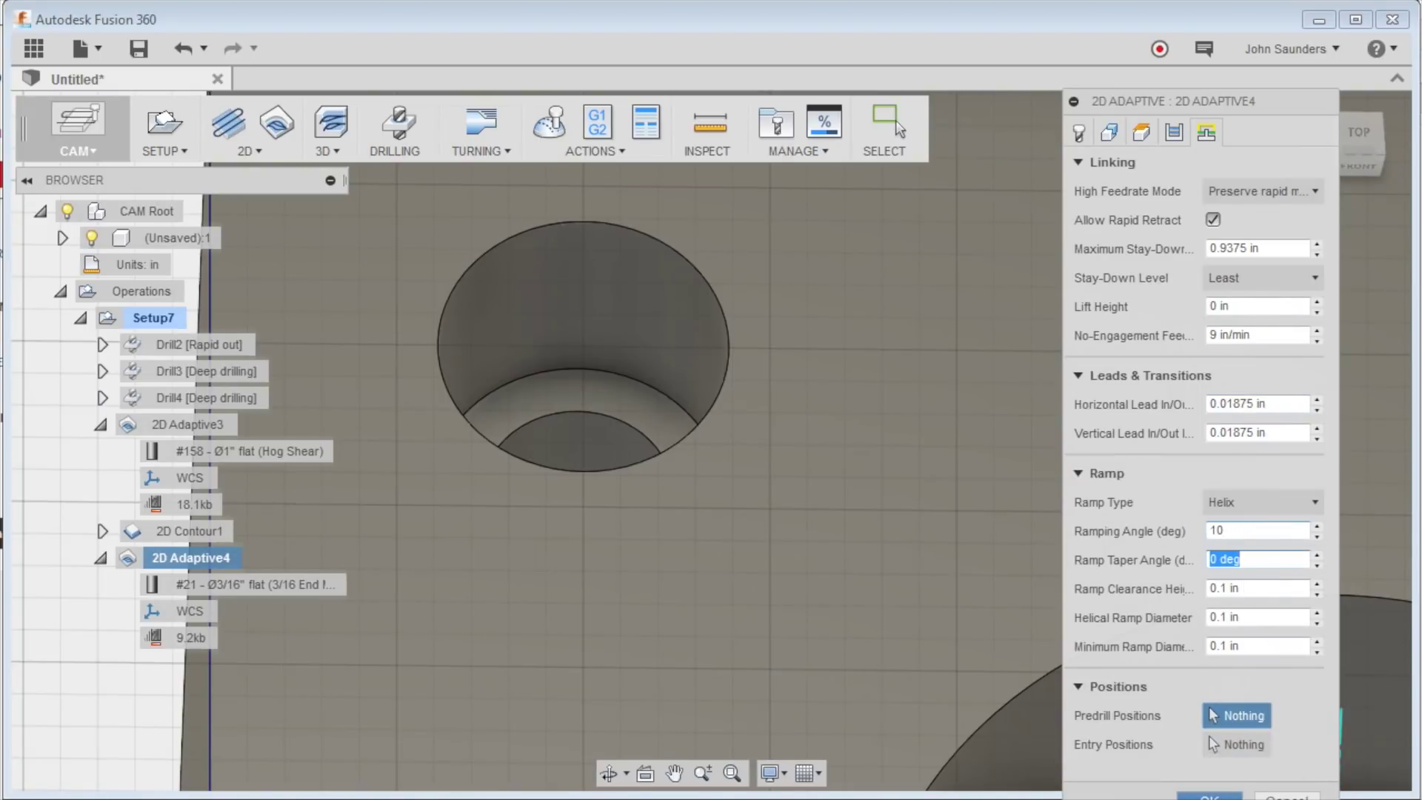
key(Return)
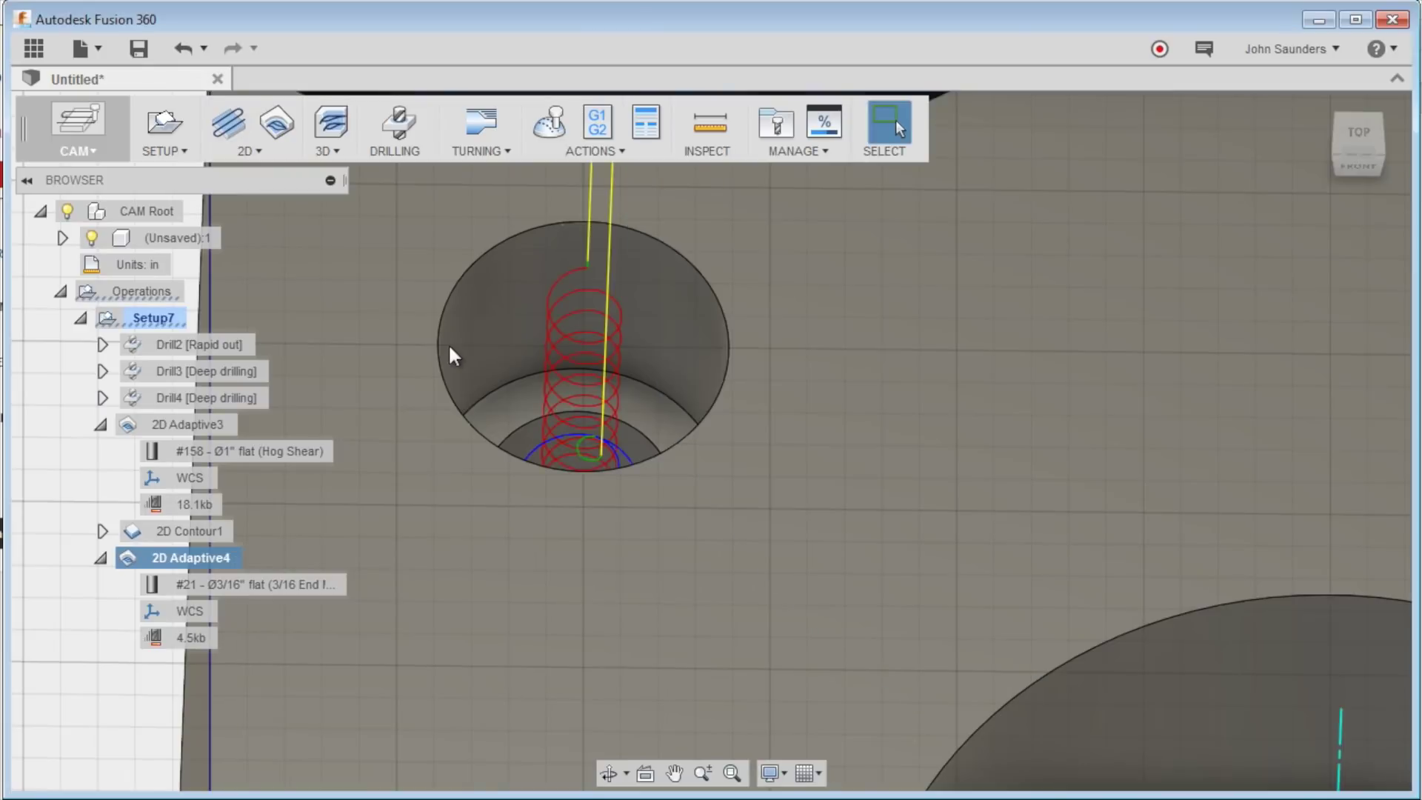
scroll(448, 344, down, 5)
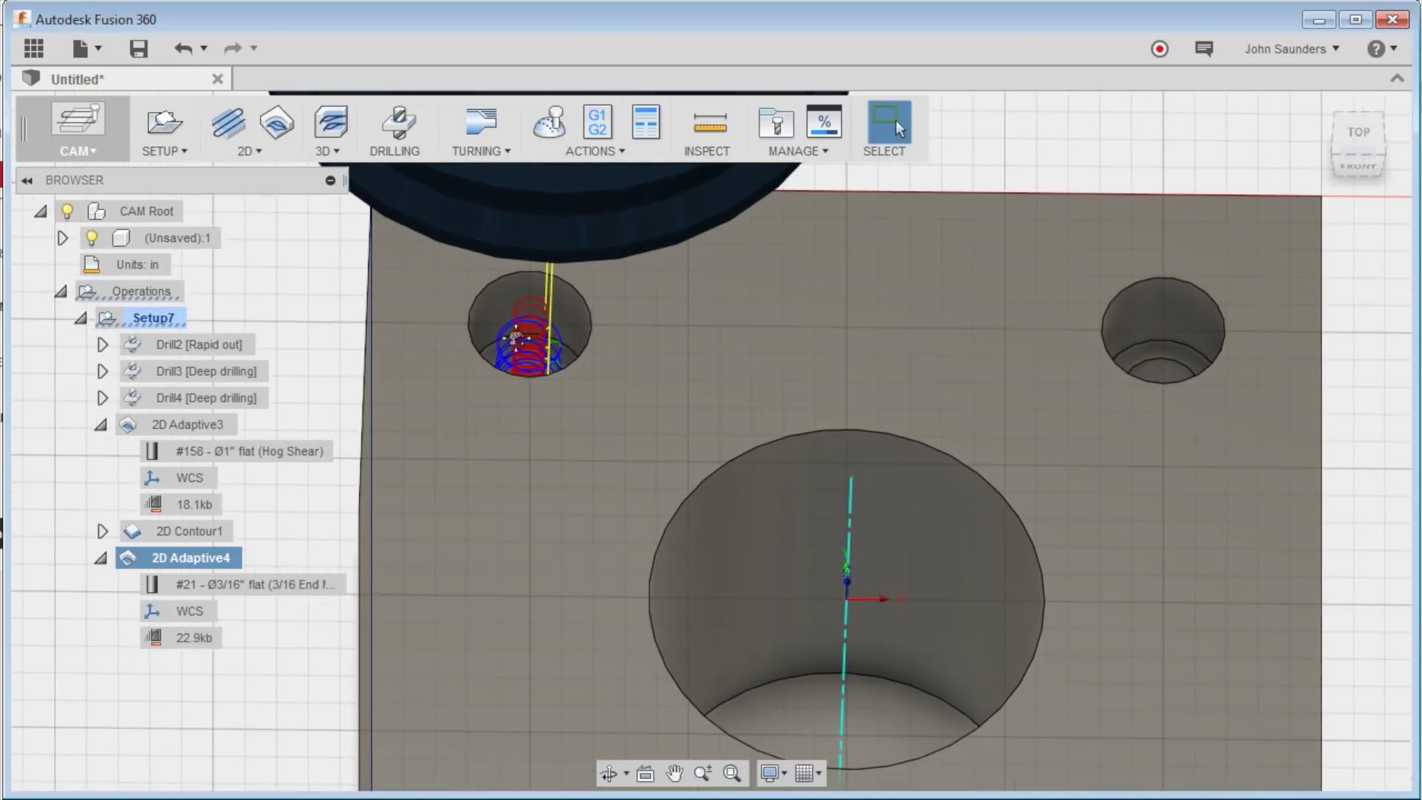
Add the counterbore 2D Adaptive to a new linear pattern along the block's upper edge with 2 in spacing and 2 instances
right_click(220, 557)
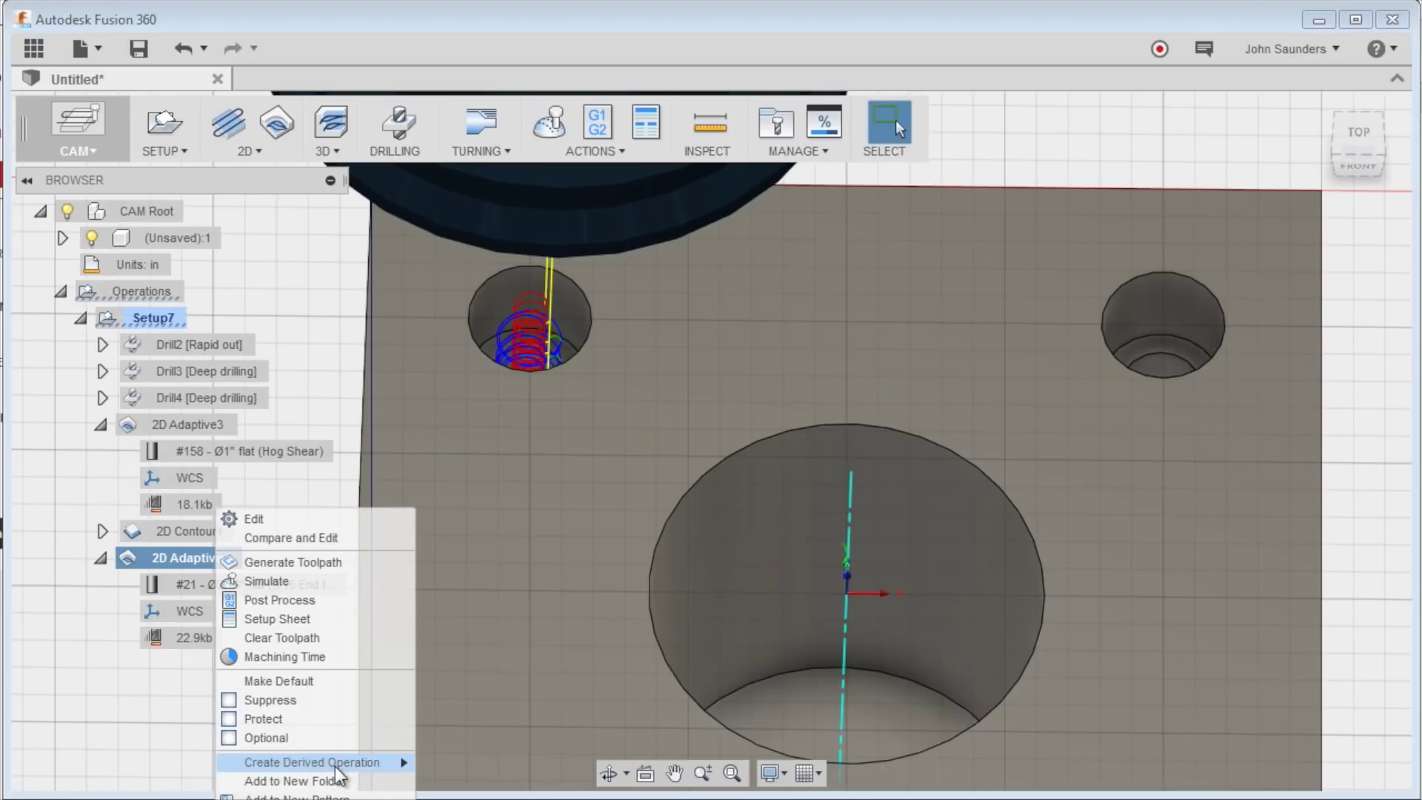
click(337, 796)
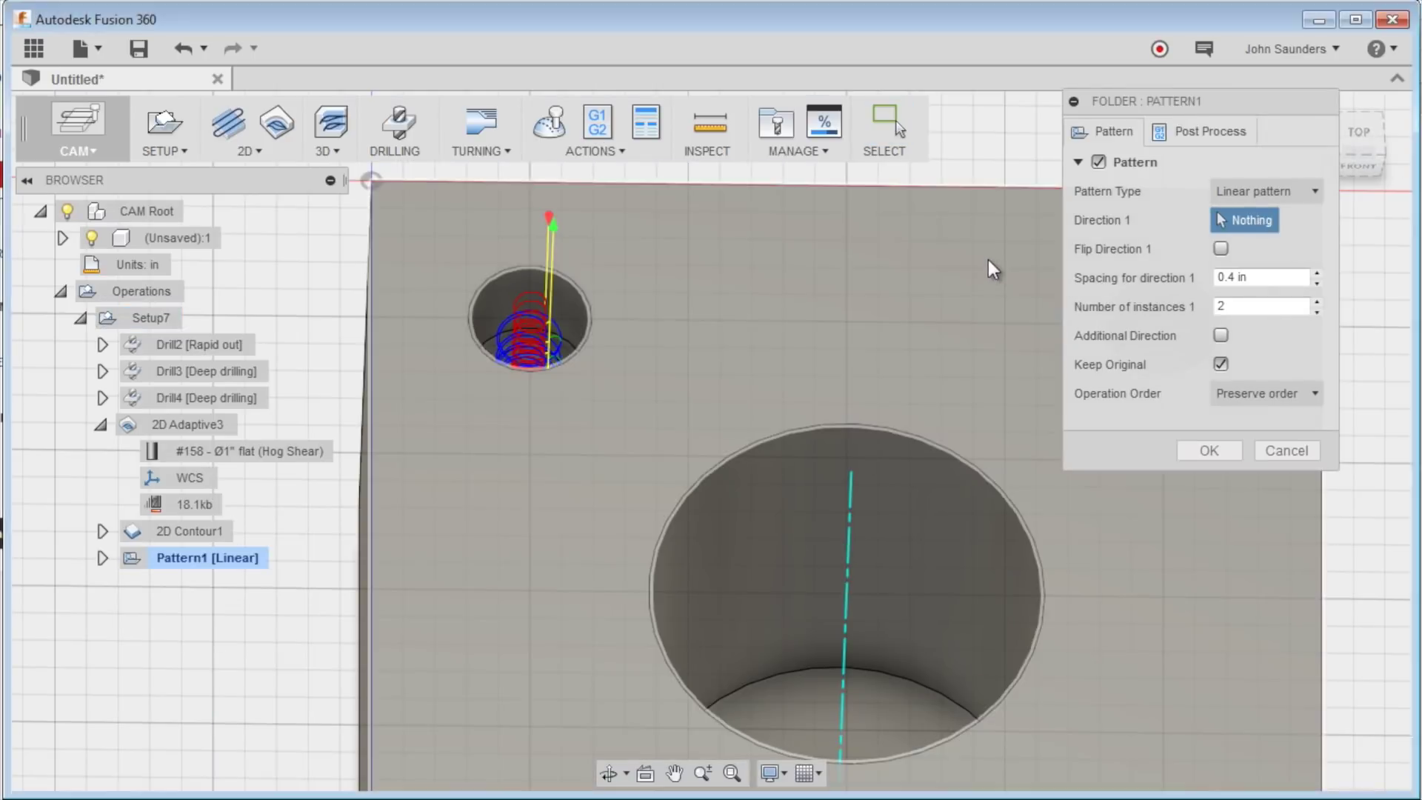
scroll(988, 259, down, 3)
click(967, 224)
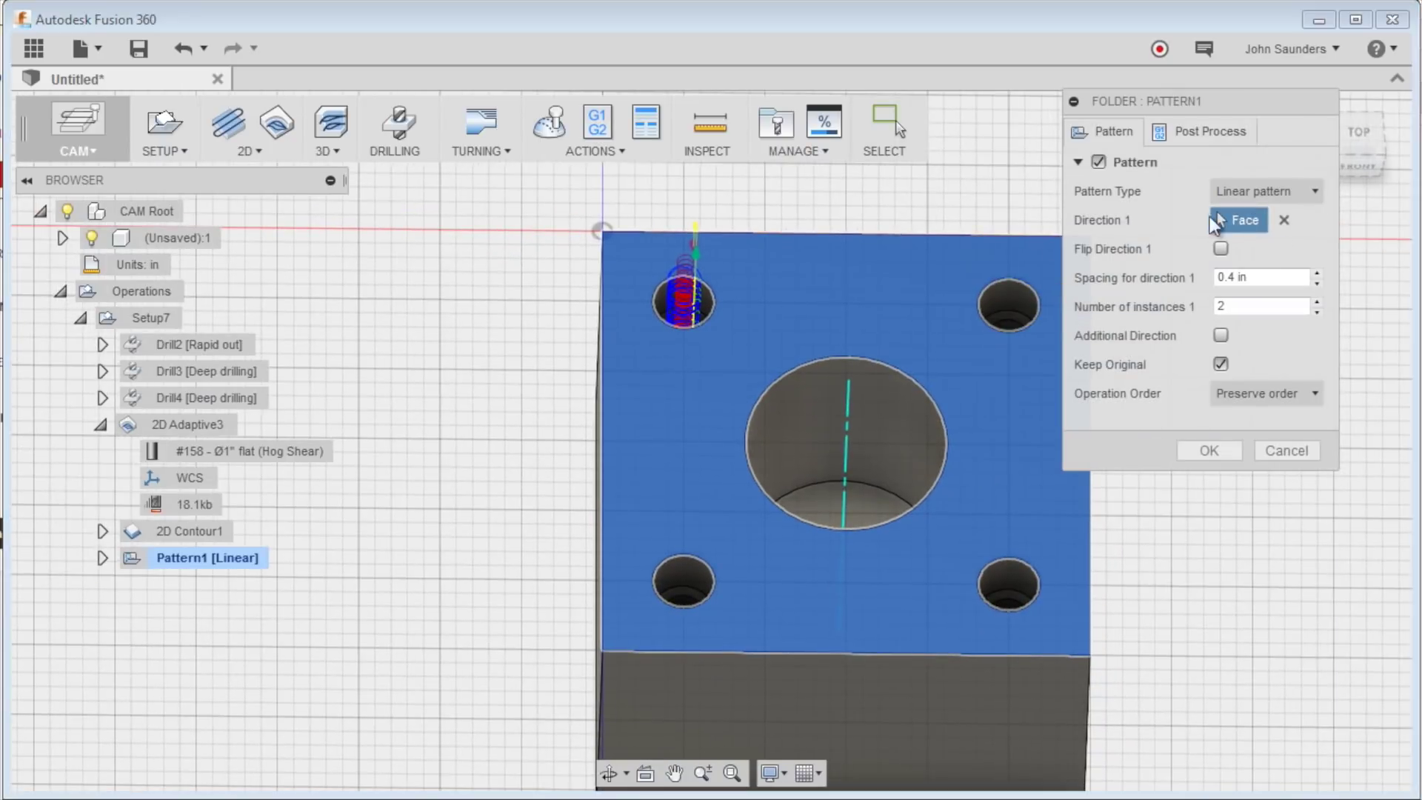
click(986, 236)
click(1252, 194)
click(1274, 218)
drag(1261, 273, 1154, 273)
text(2)
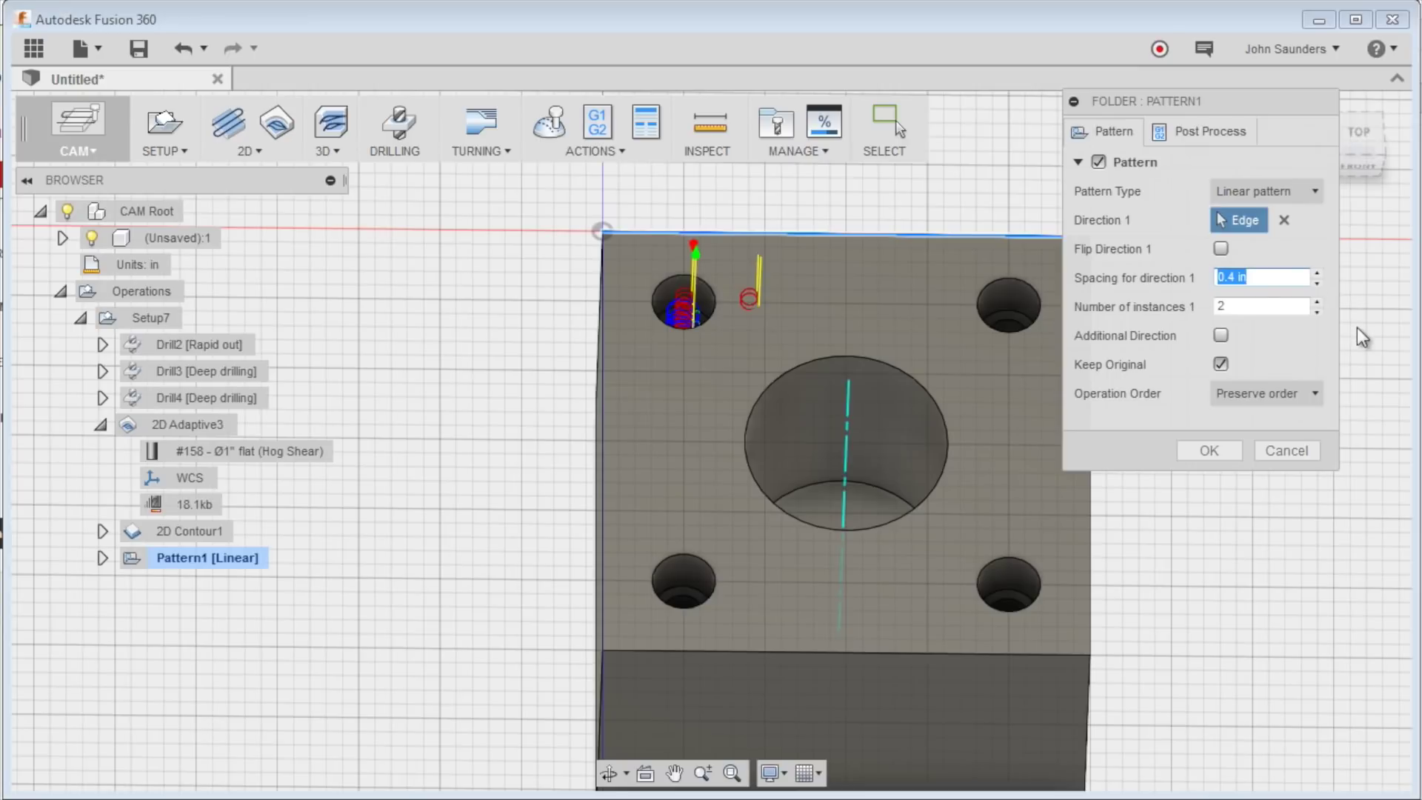
click(1282, 305)
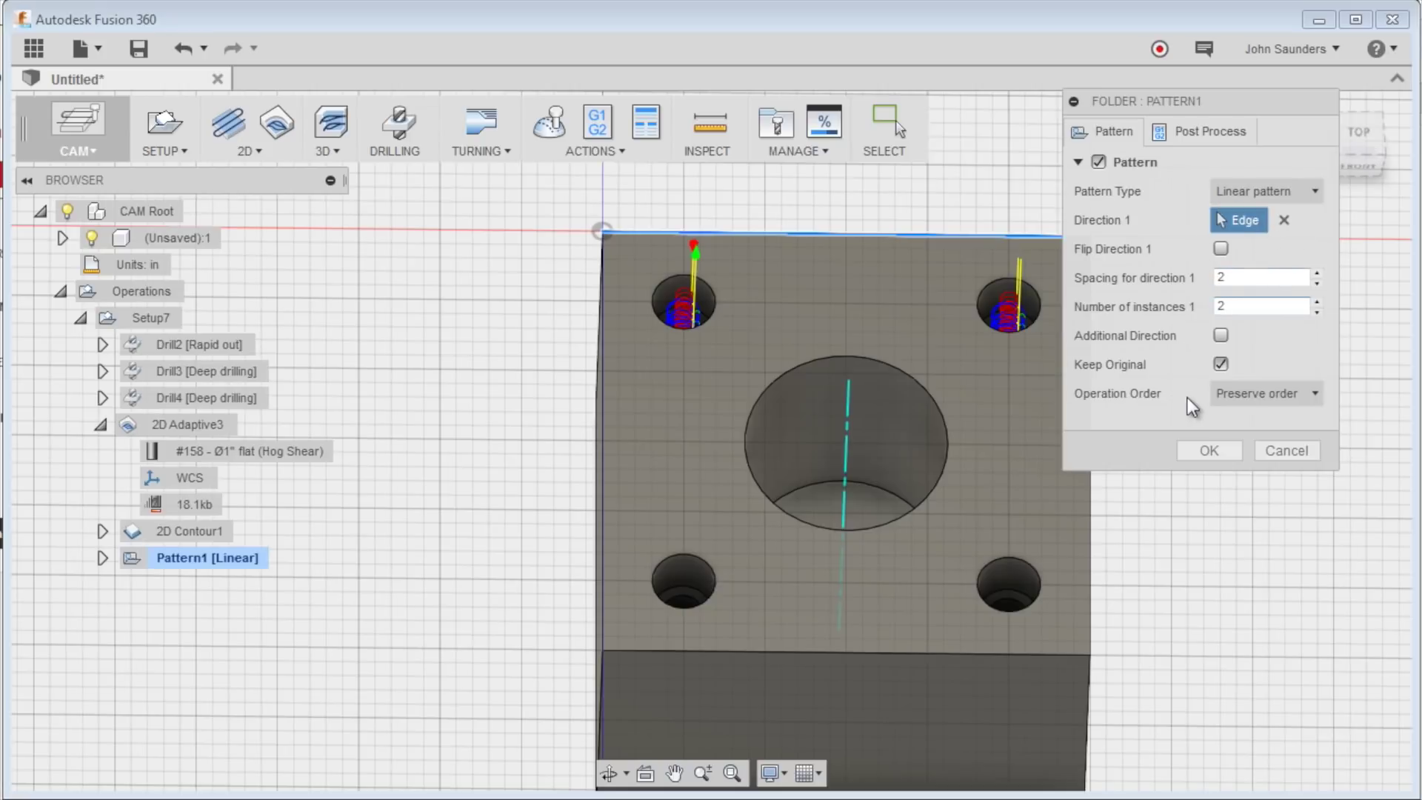
Add a flipped second pattern direction along the block's left edge with 2 in spacing and 2 instances, and accept the pattern
click(1221, 335)
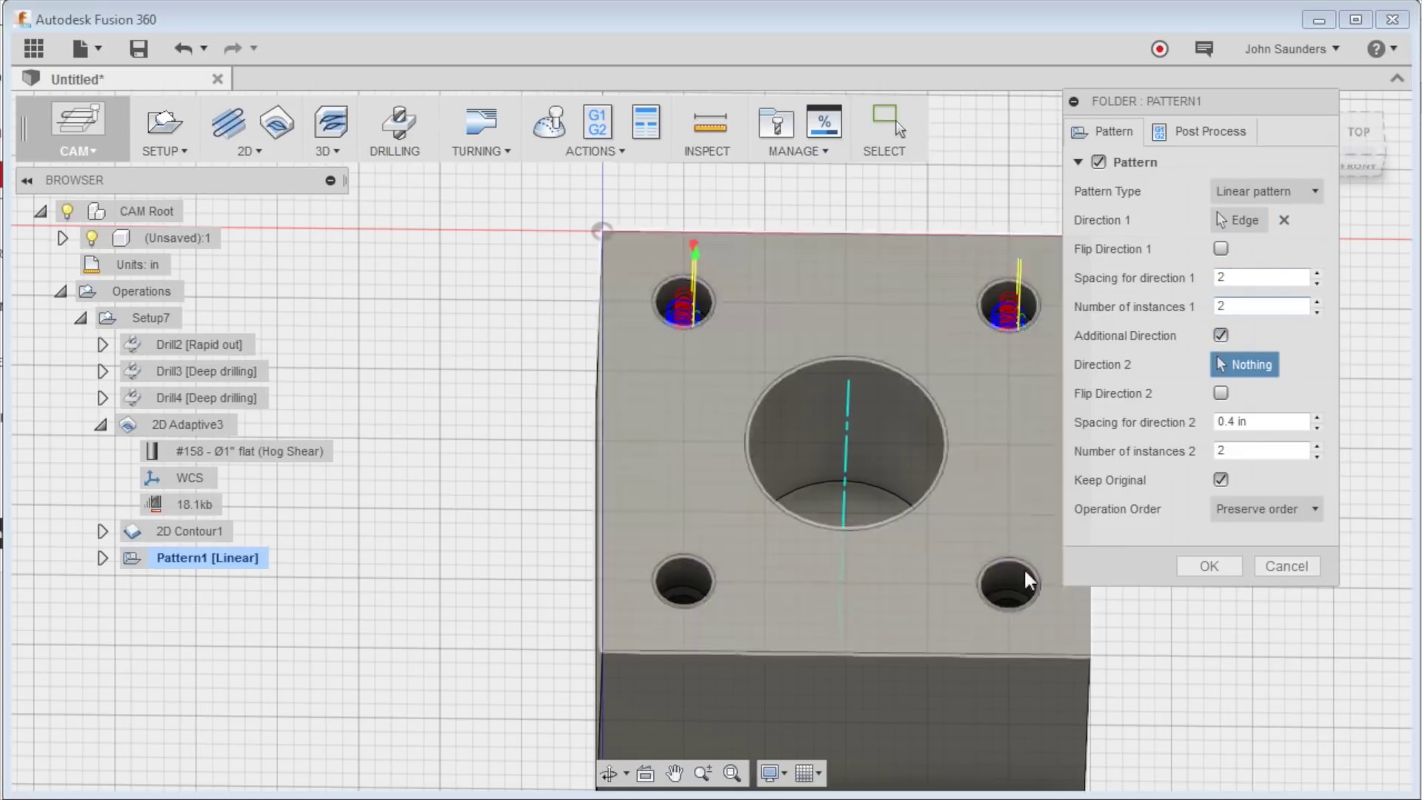
click(600, 460)
drag(1252, 421, 1141, 429)
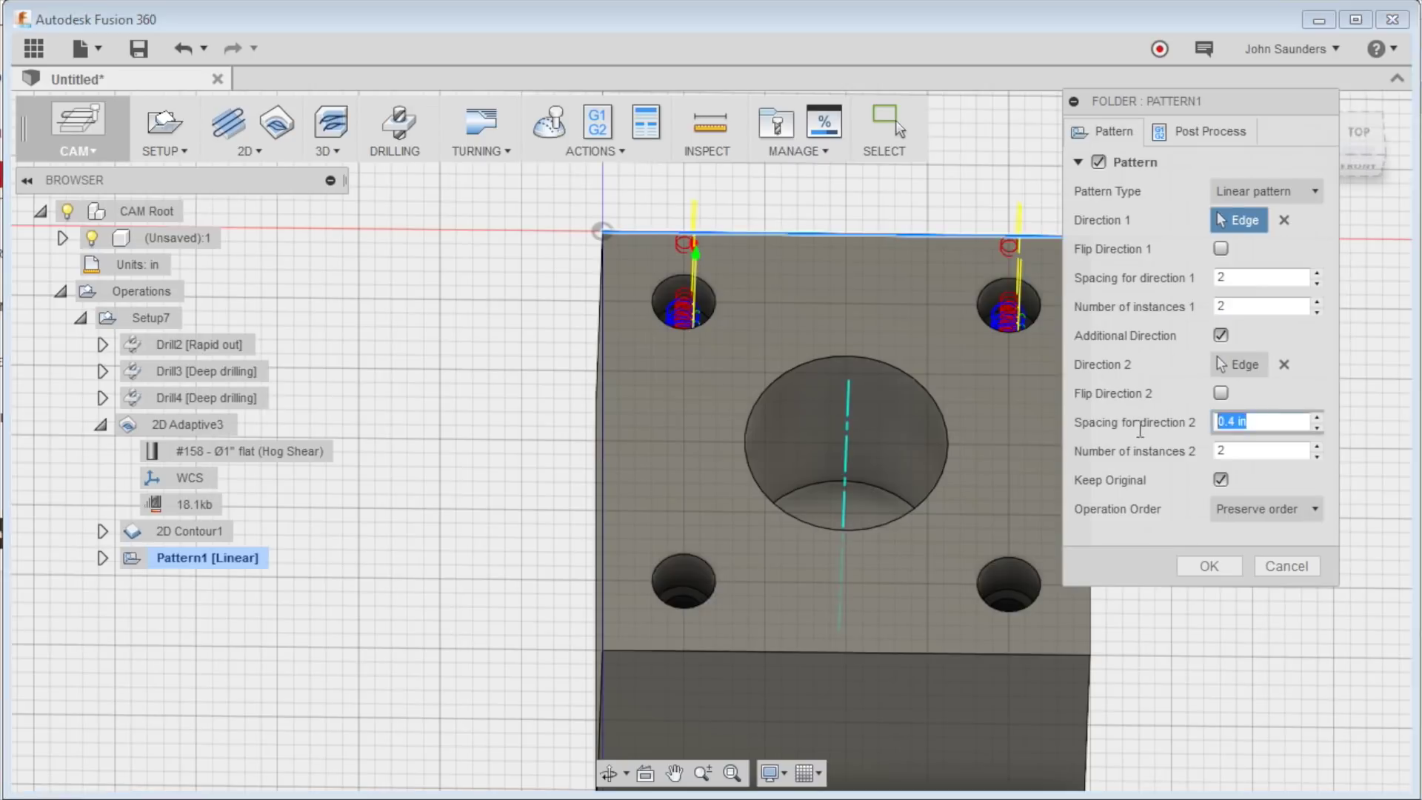
click(1245, 449)
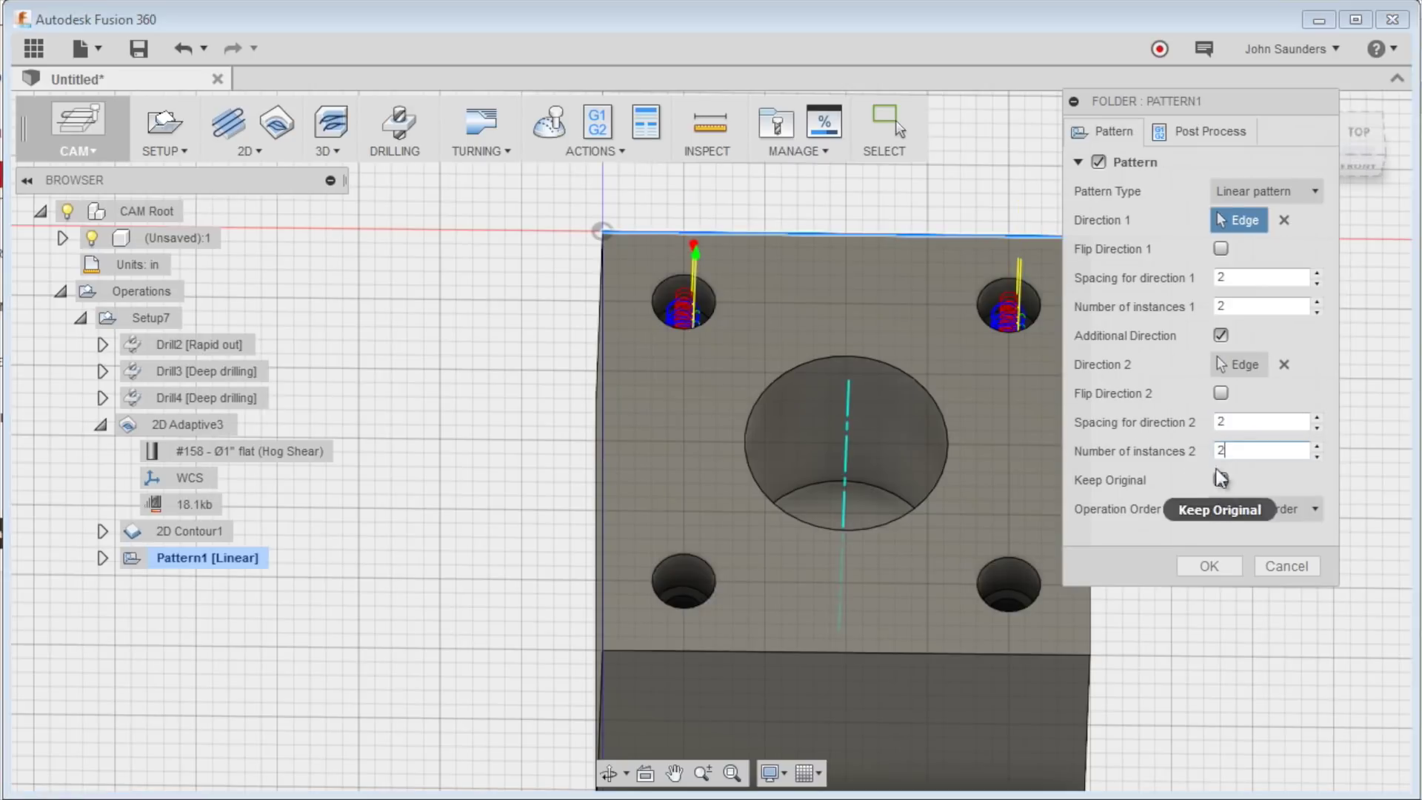
click(1220, 393)
click(1210, 566)
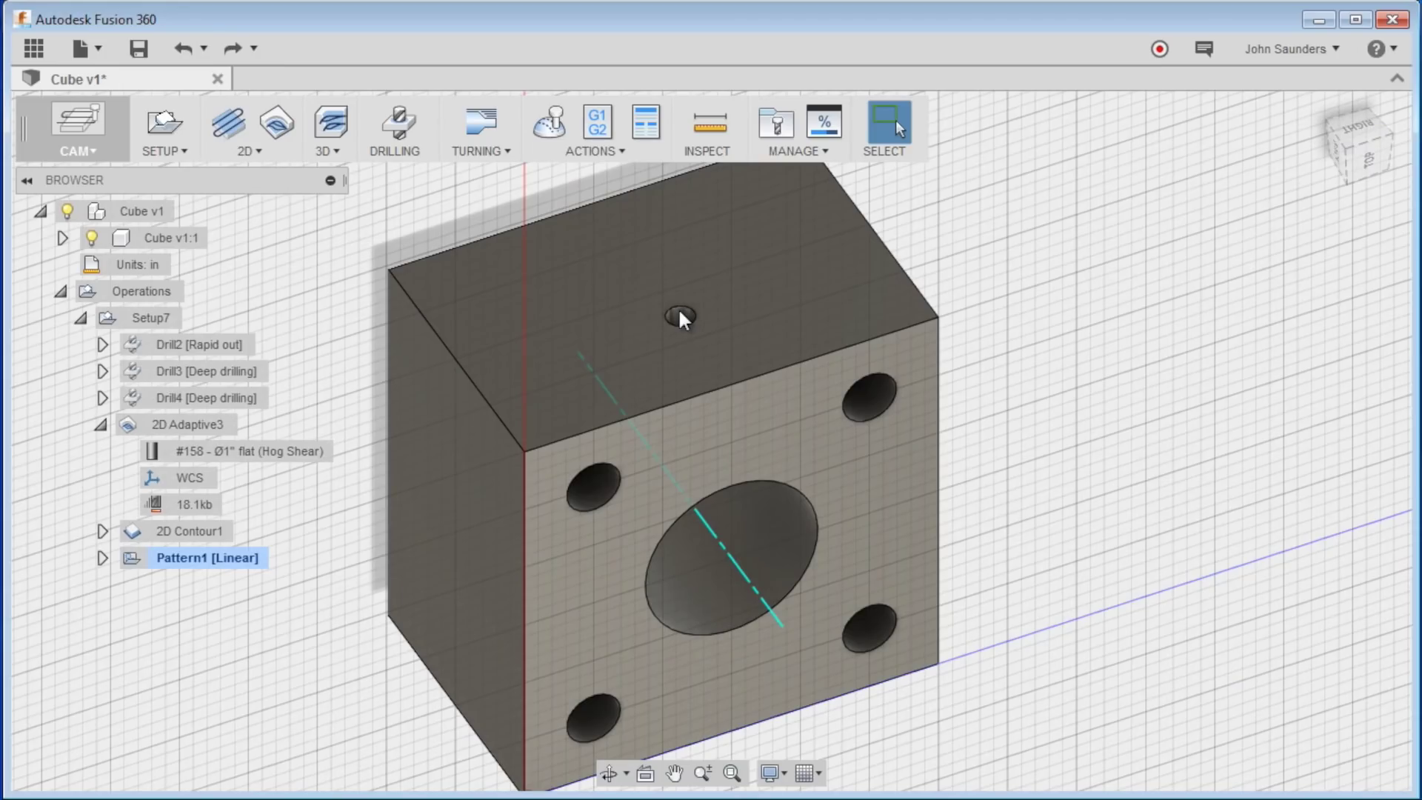
Create a new milling setup oriented by Z axis/plane and X axis, using a vertical edge of the block's side as the Z axis
middle_drag(620, 261, 627, 279)
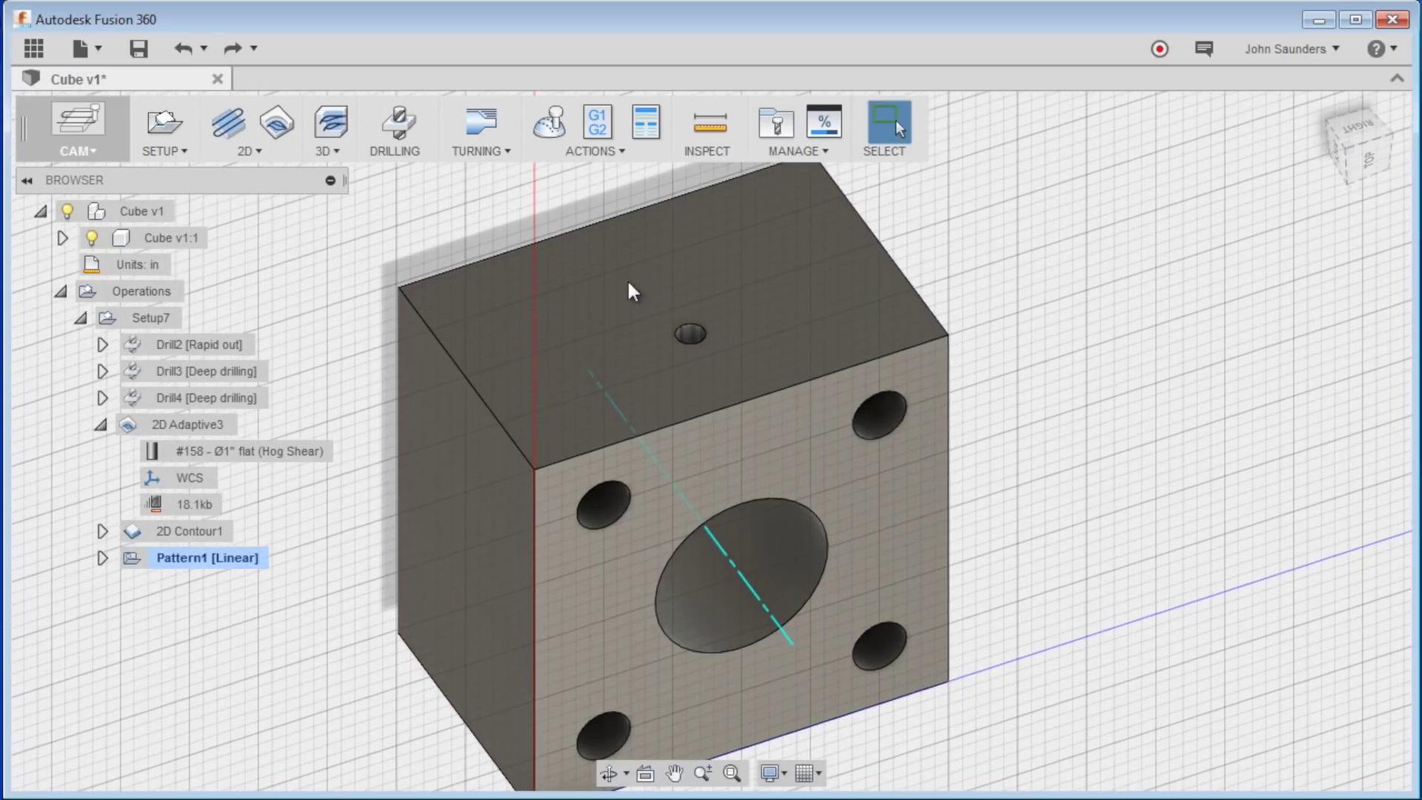
click(172, 154)
click(188, 178)
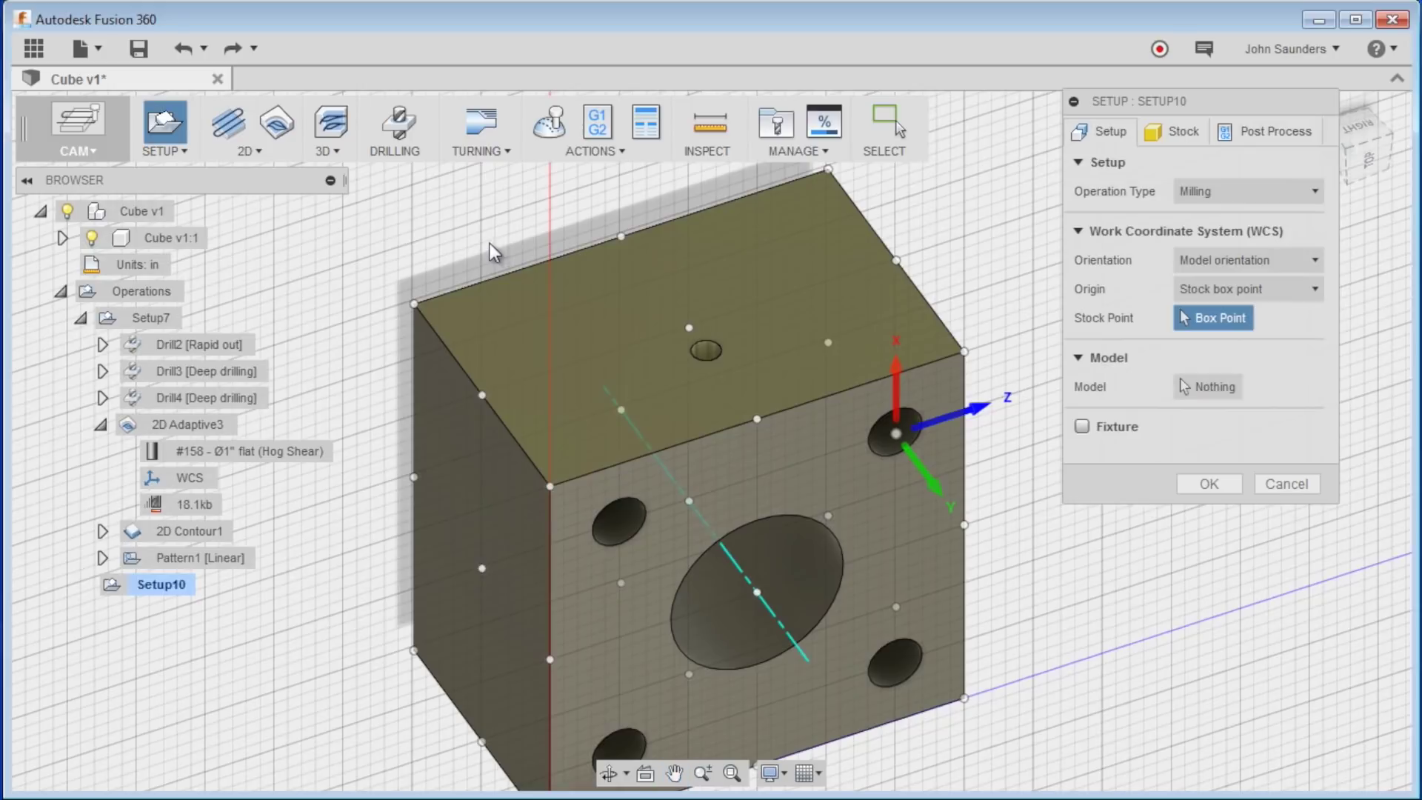
mouse_move(1256, 268)
click(1255, 261)
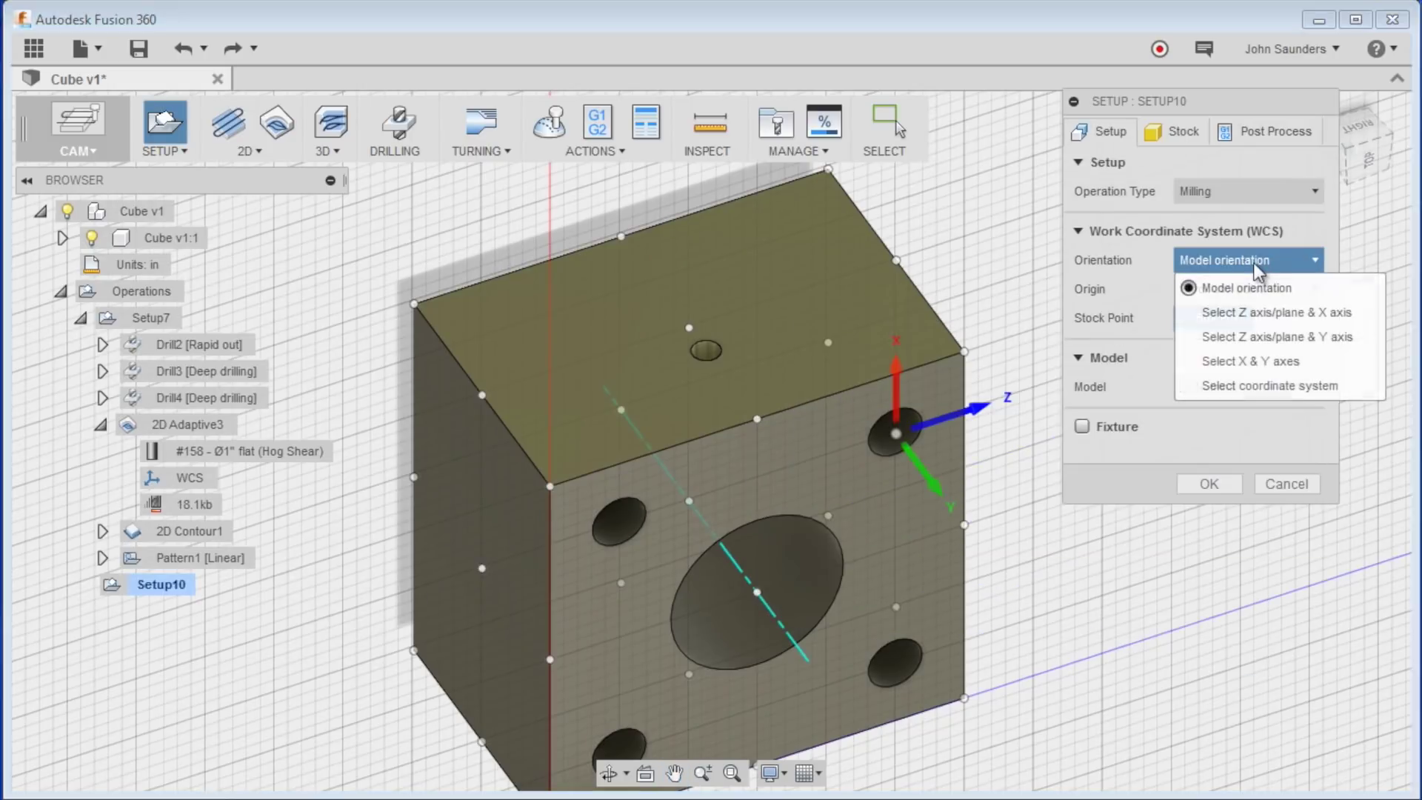
mouse_move(1269, 300)
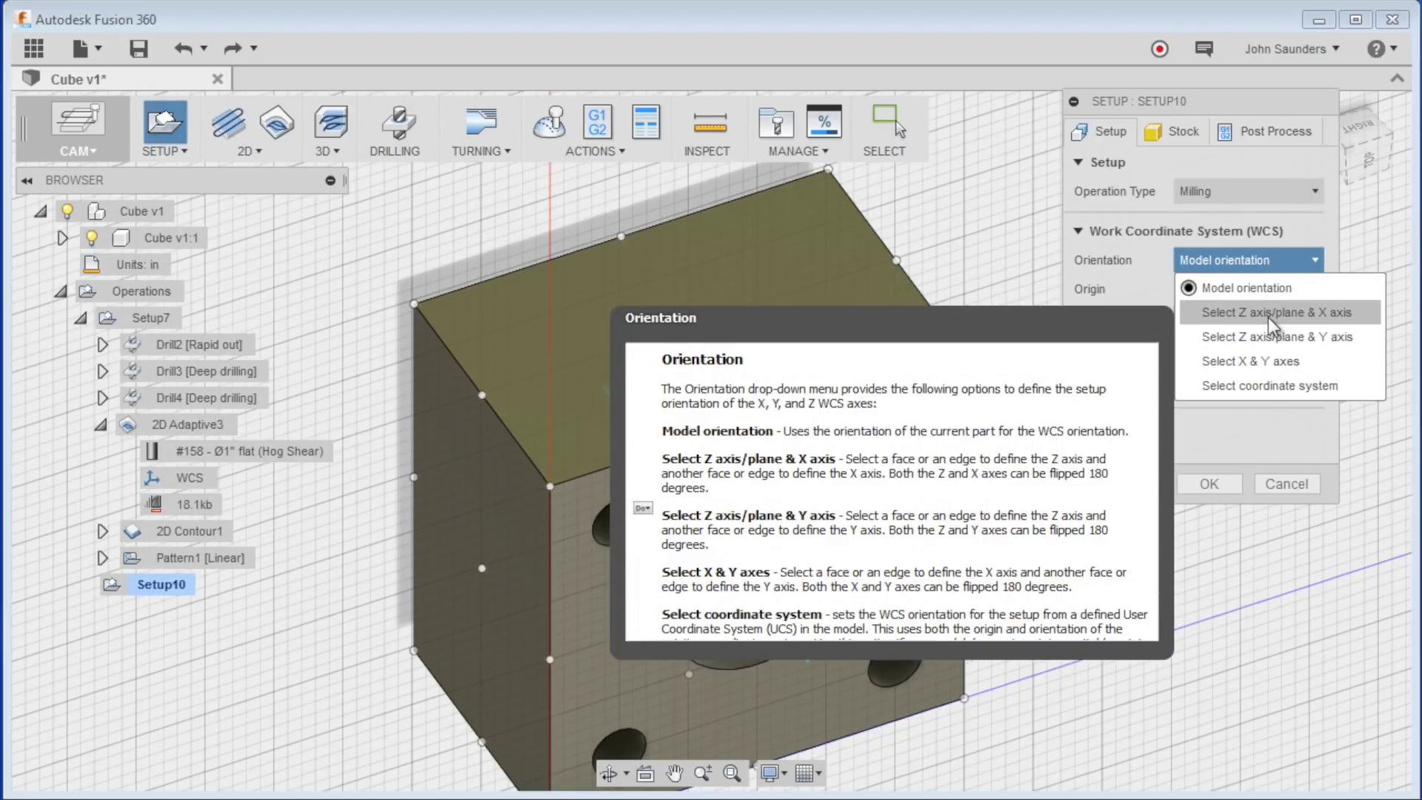
click(1267, 315)
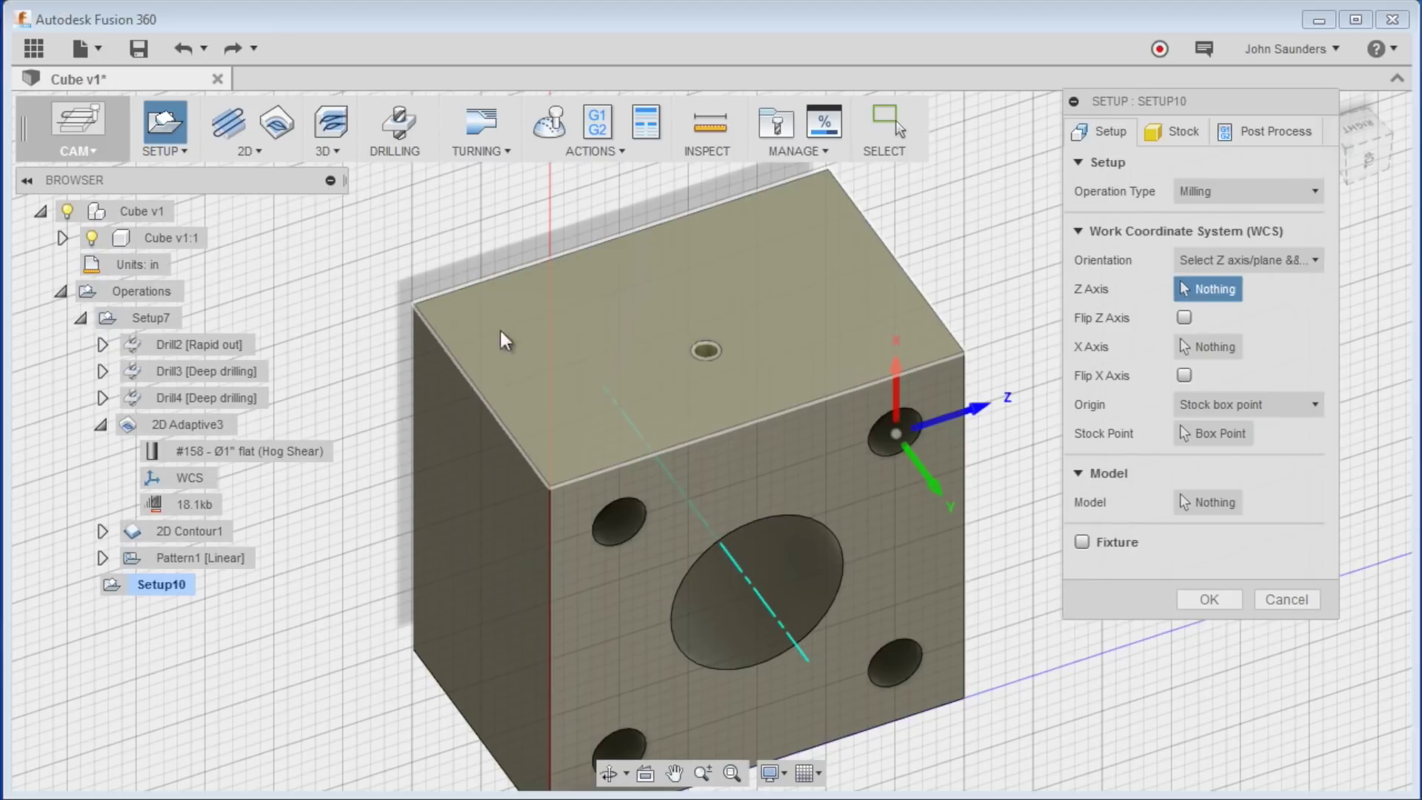
click(413, 350)
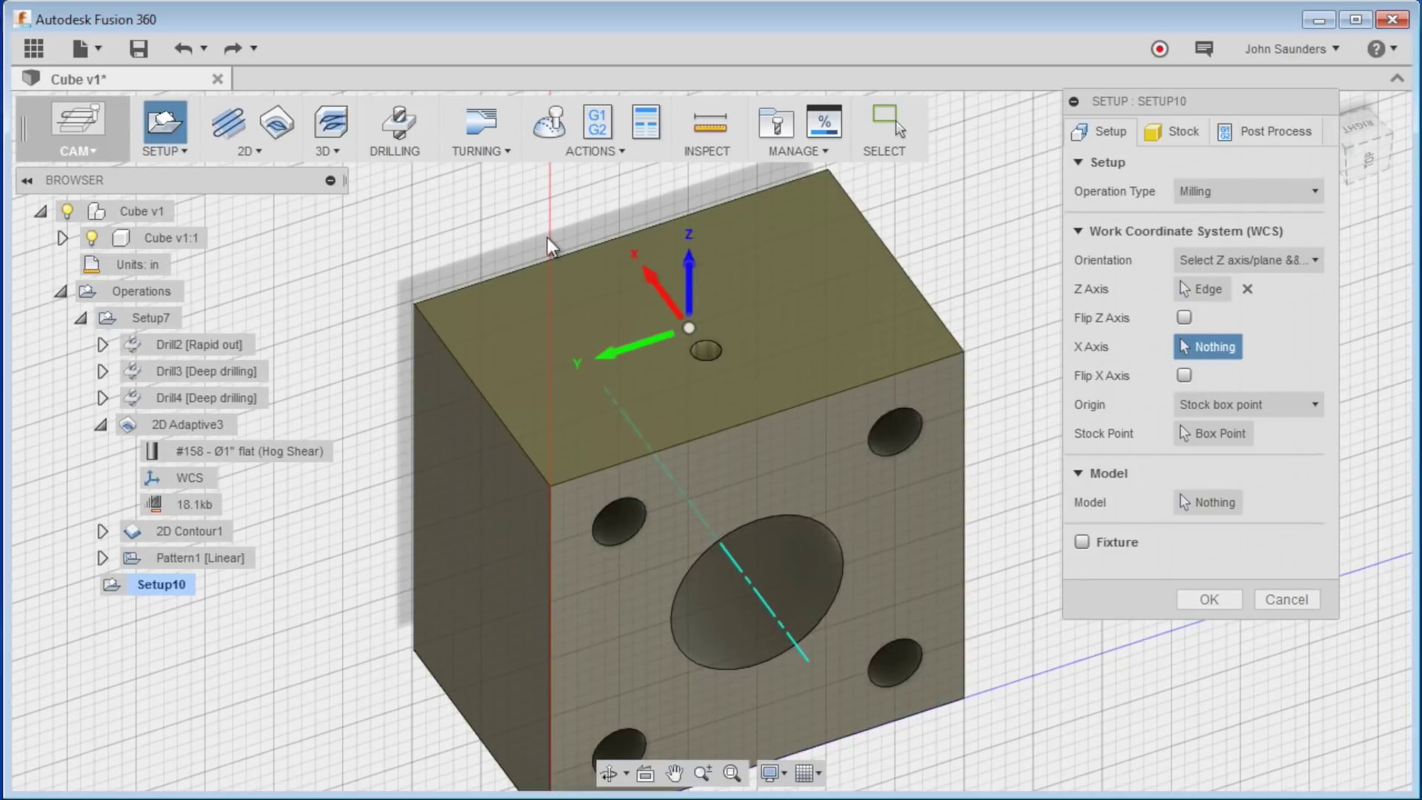
Use the long edge of the side-hole face as the X axis and accept the new setup
click(565, 253)
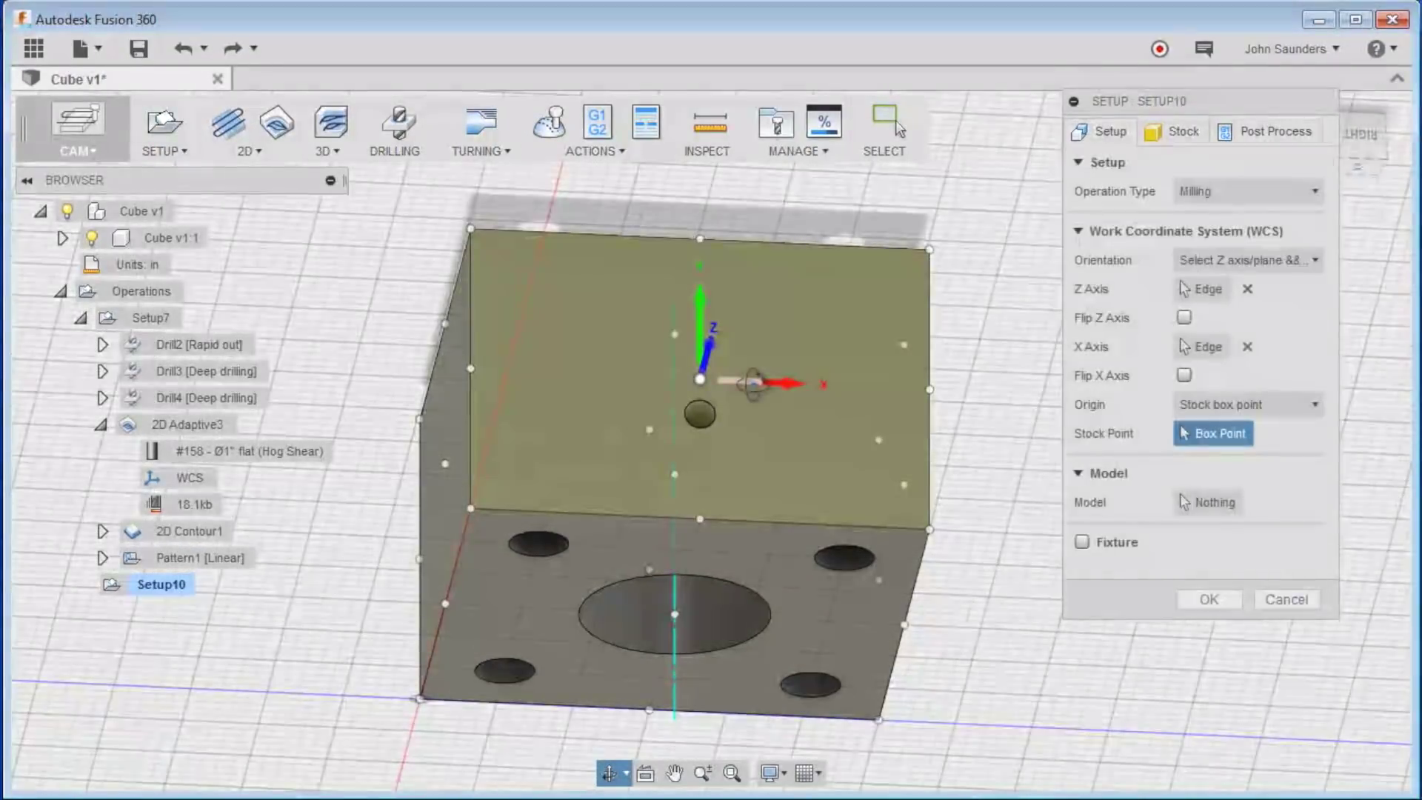
shift+middle_drag(751, 383, 643, 354)
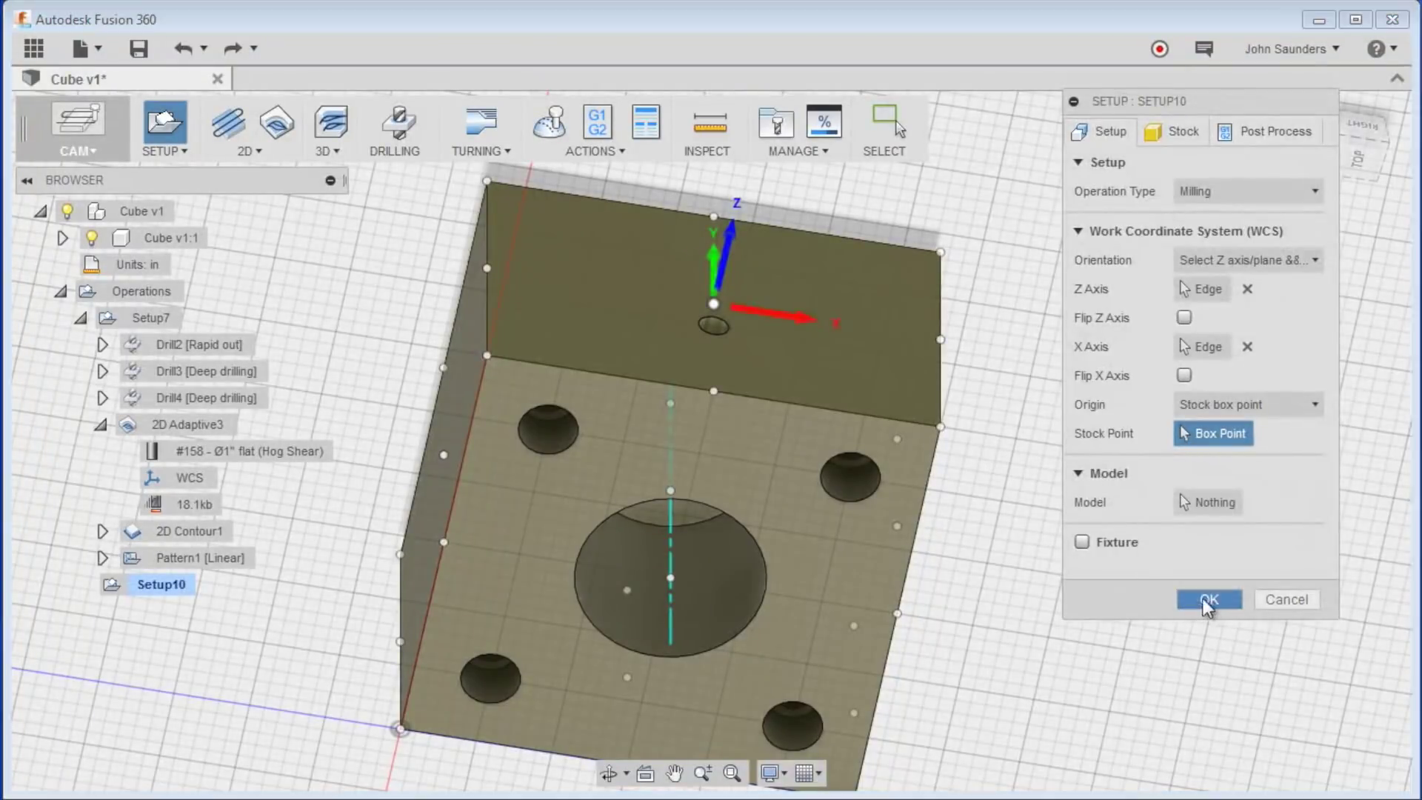
click(1206, 599)
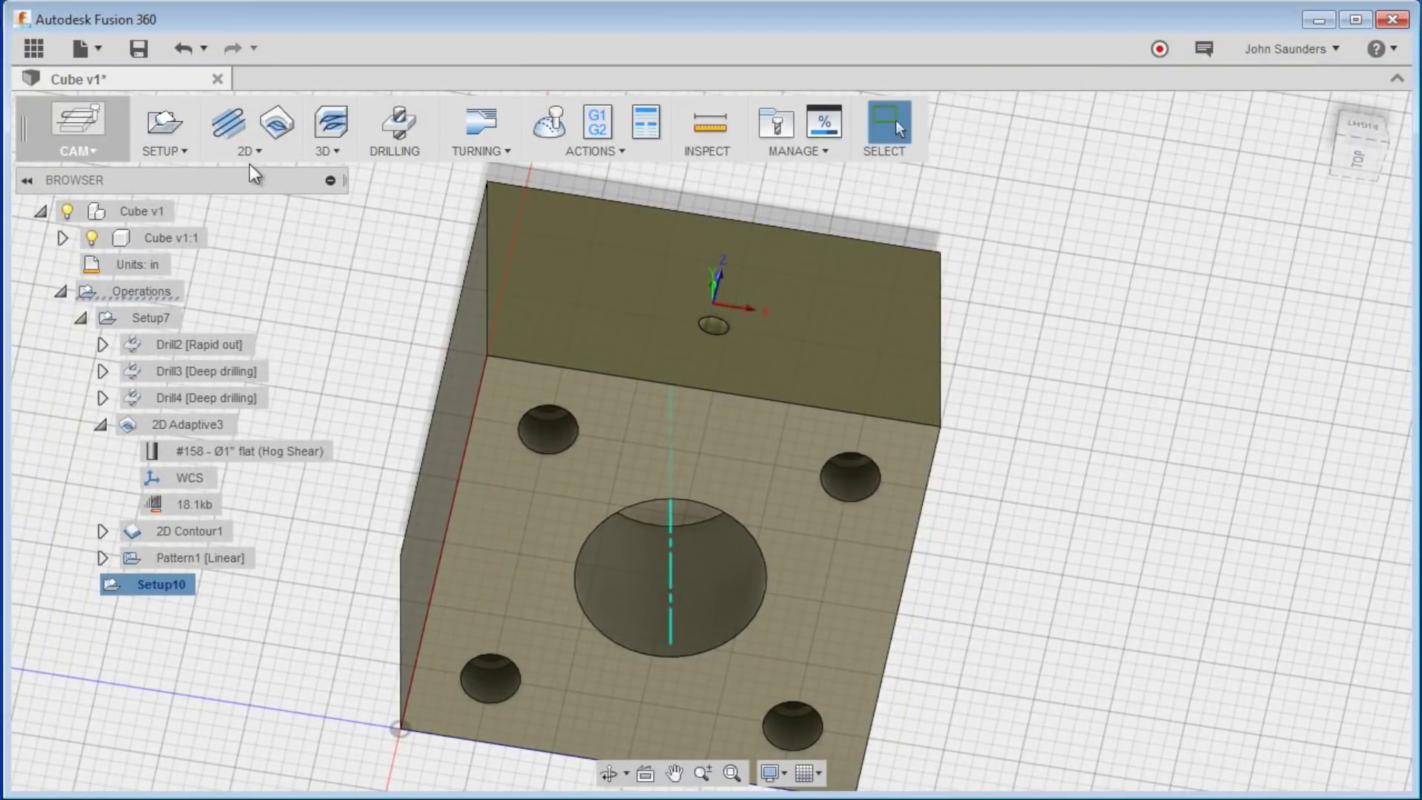
Start a drilling operation with the #16 3/16 in 90° spot drill and select the side hole's face
click(398, 126)
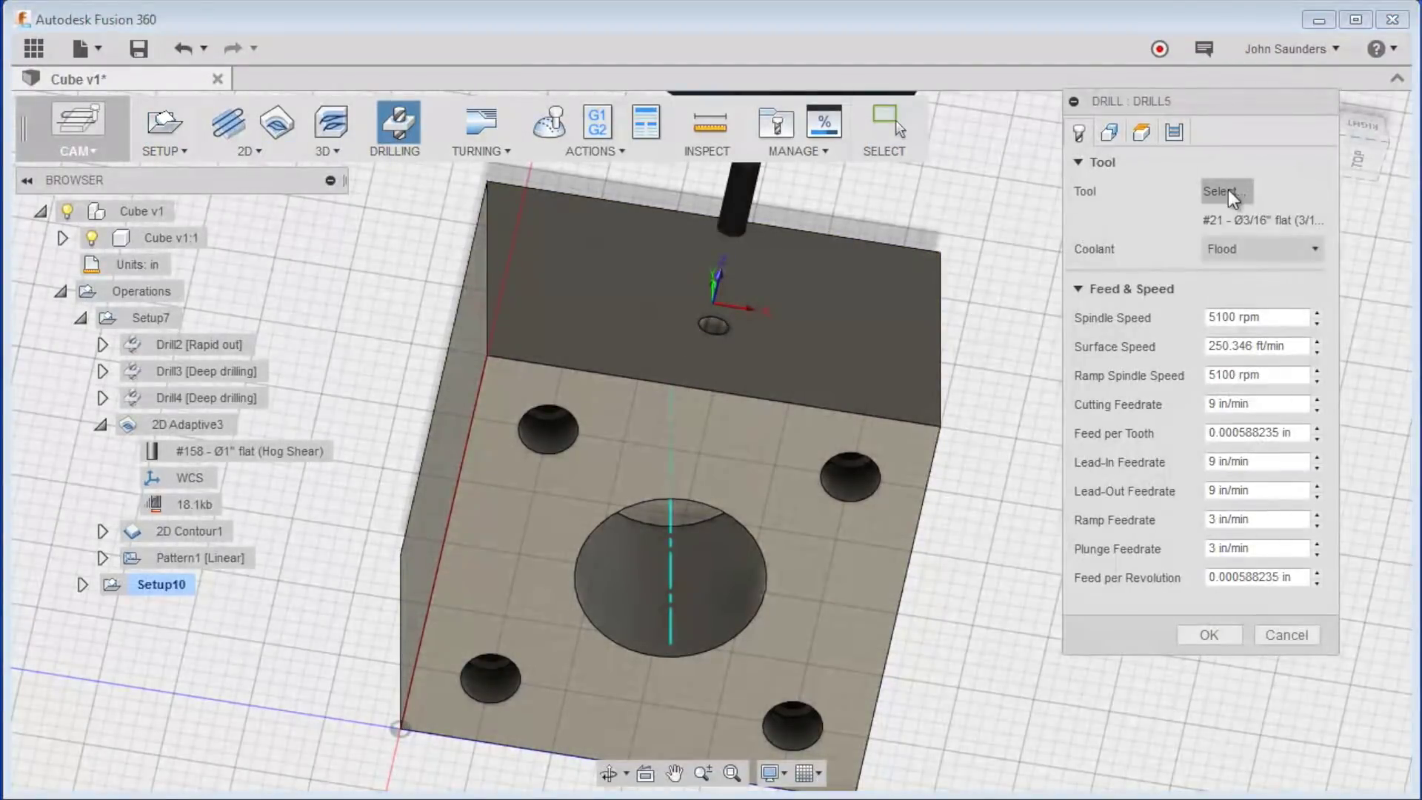
click(1227, 191)
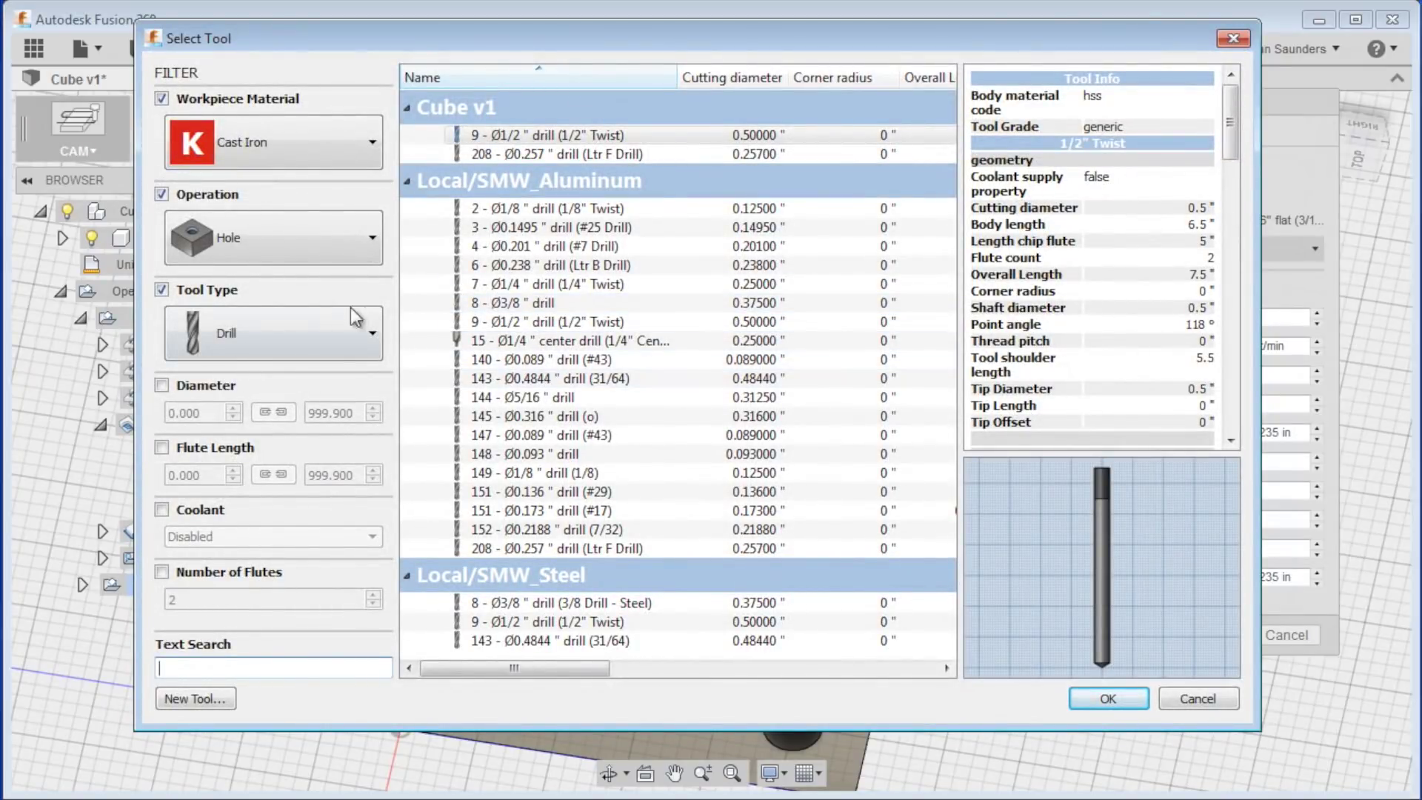
click(162, 289)
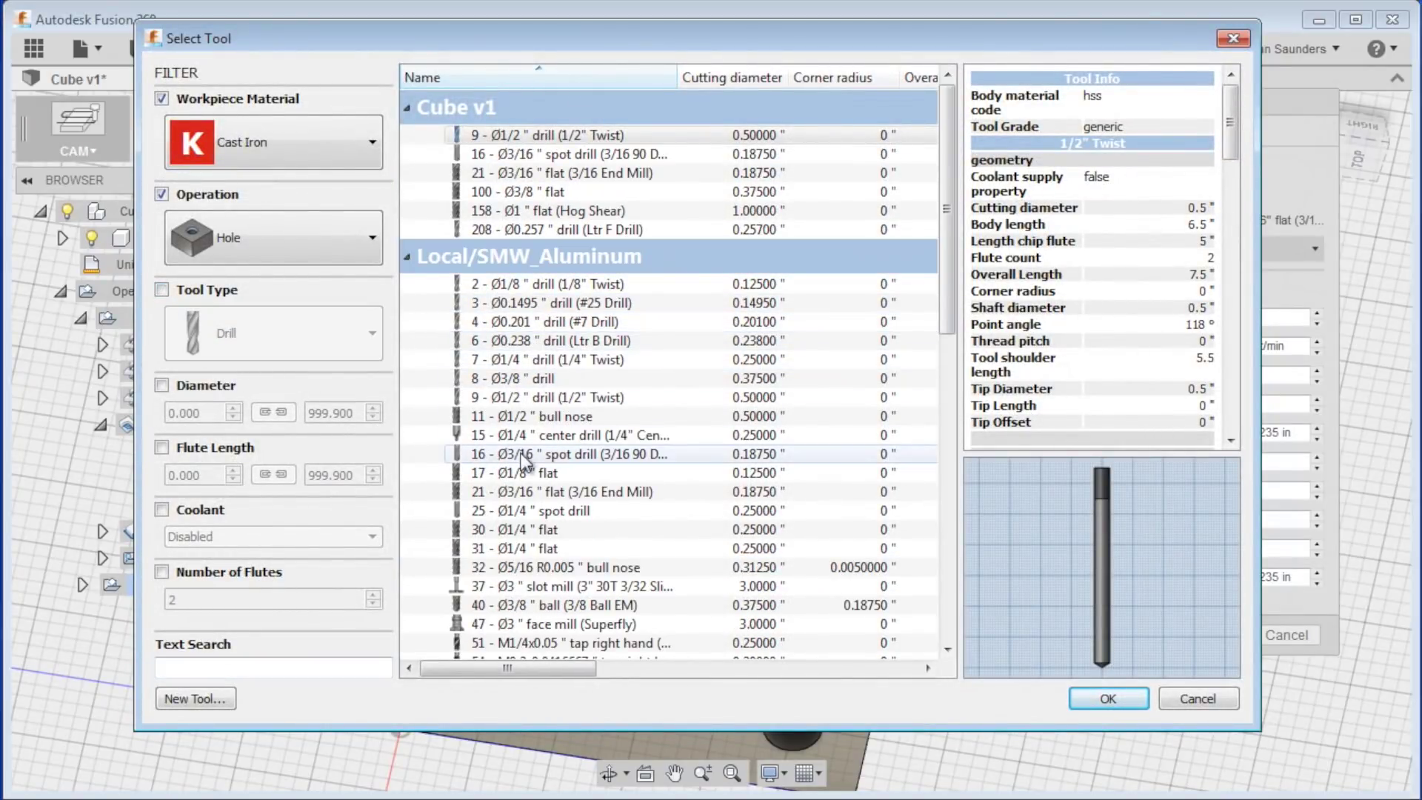
double_click(525, 454)
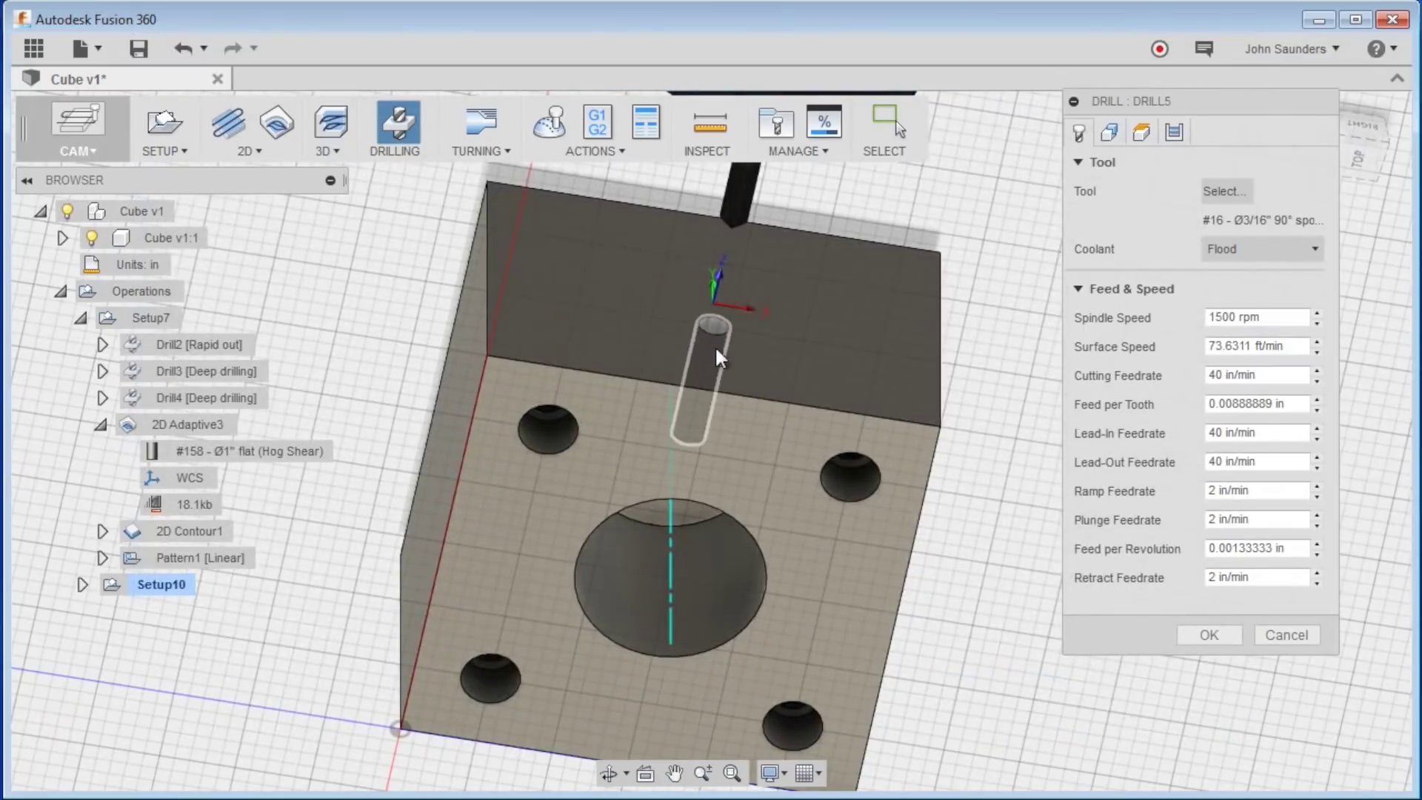
scroll(712, 346, up, 3)
click(718, 300)
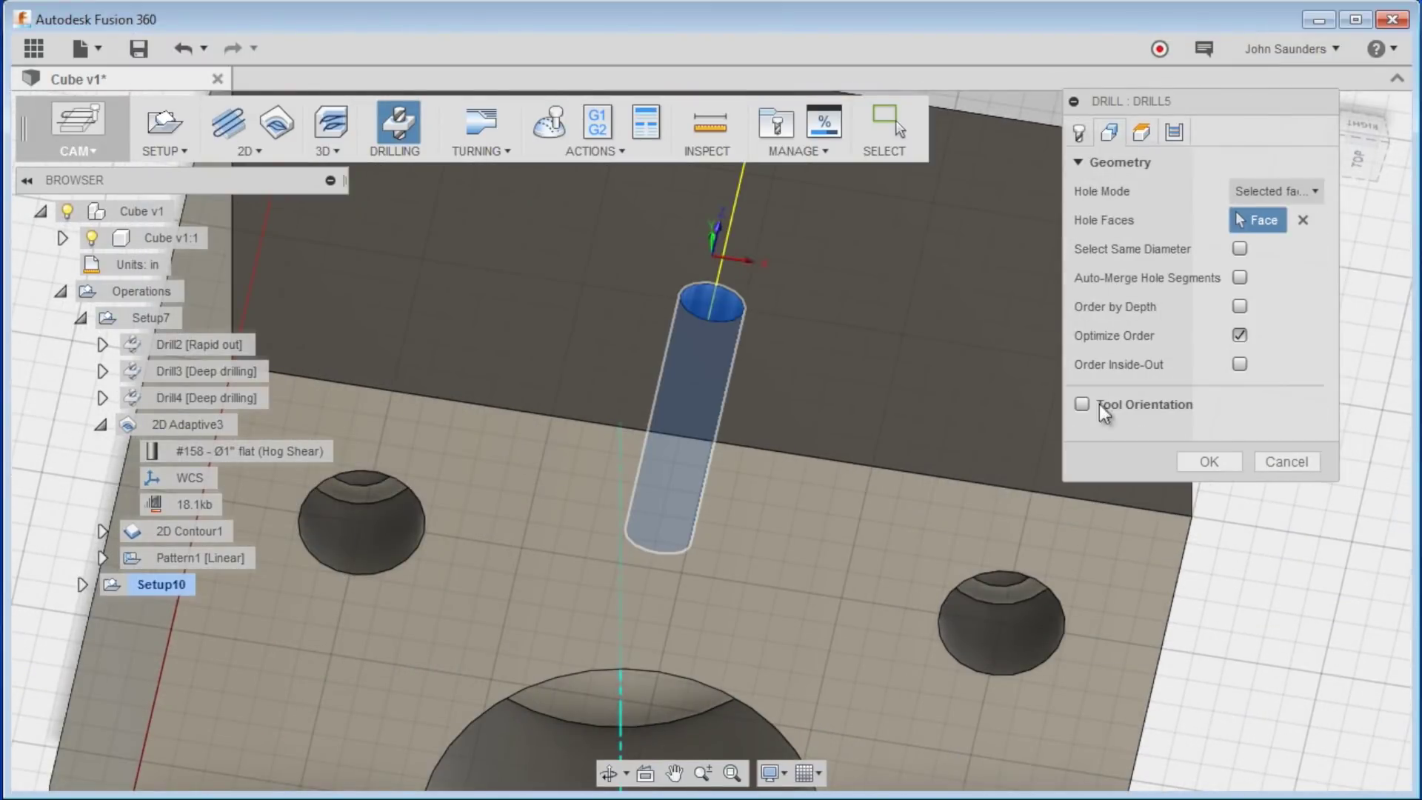
Set the spot drilling's bottom height from the hole top with a -.1 in offset and accept the operation
click(1141, 135)
click(1263, 409)
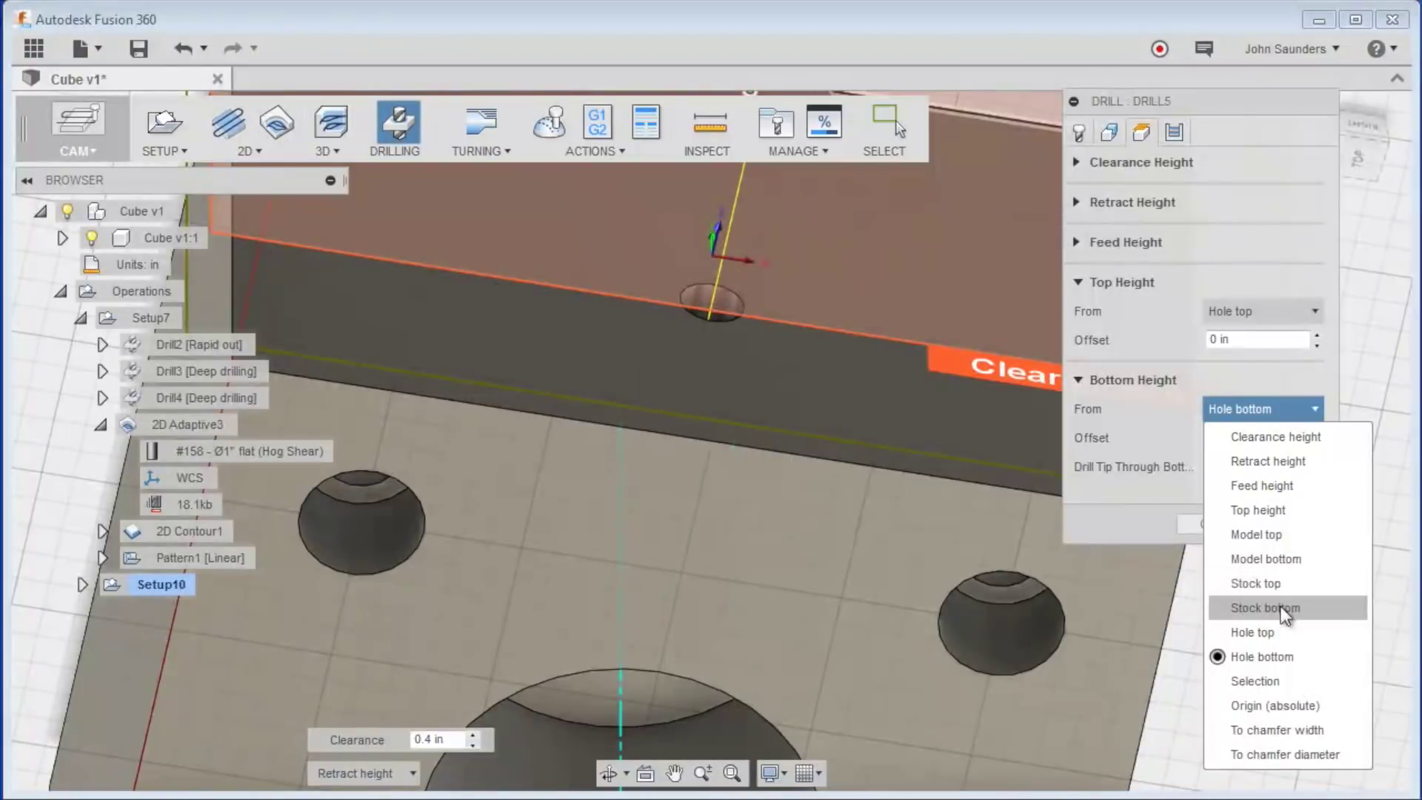
click(1289, 632)
double_click(1213, 437)
text(-+.)
key(BackSpace)
key(BackSpace)
text(.1)
click(1222, 526)
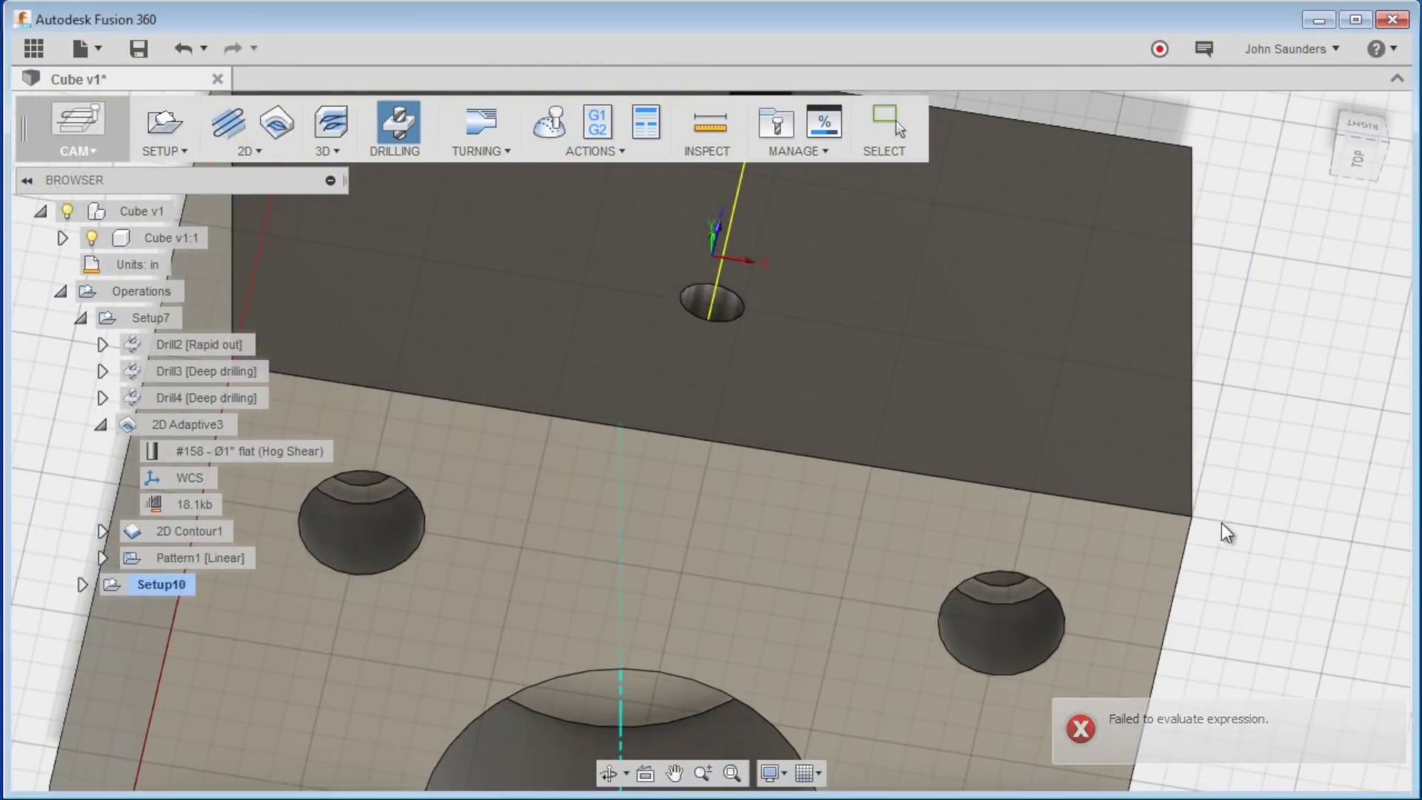
Start a second drilling operation with the #4 Ø0.201 in drill (#7 Drill) and select the side hole's face
click(397, 126)
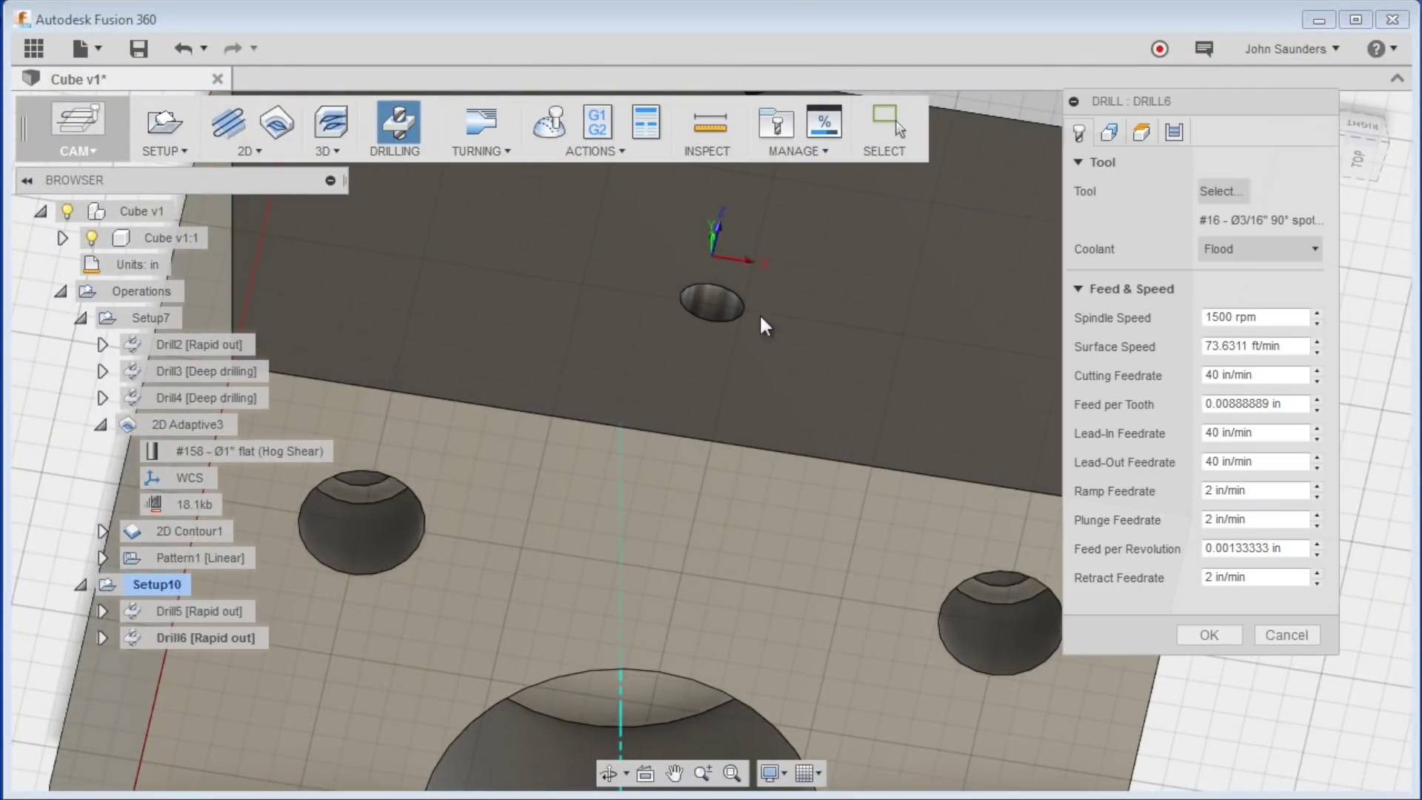
click(1225, 192)
click(557, 252)
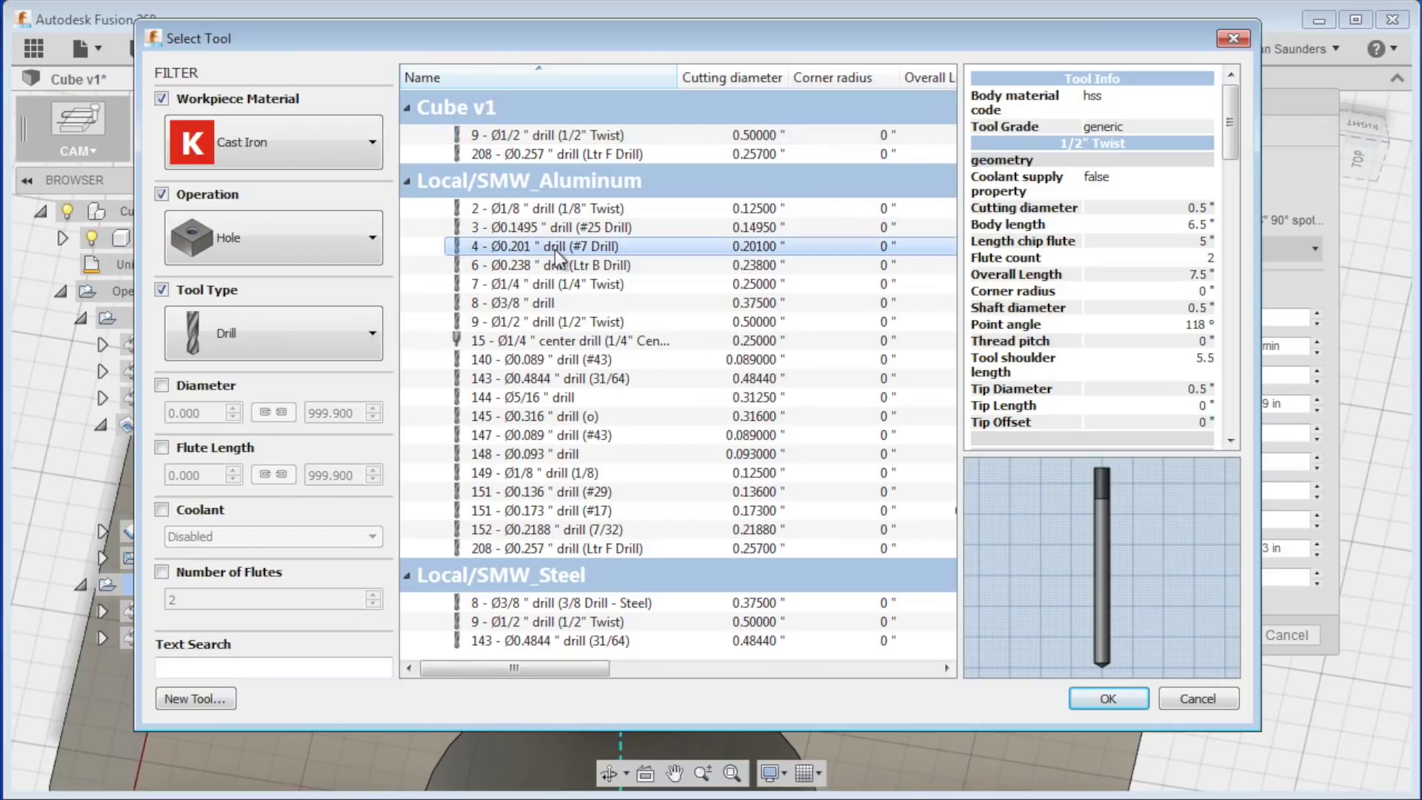
double_click(557, 252)
click(708, 308)
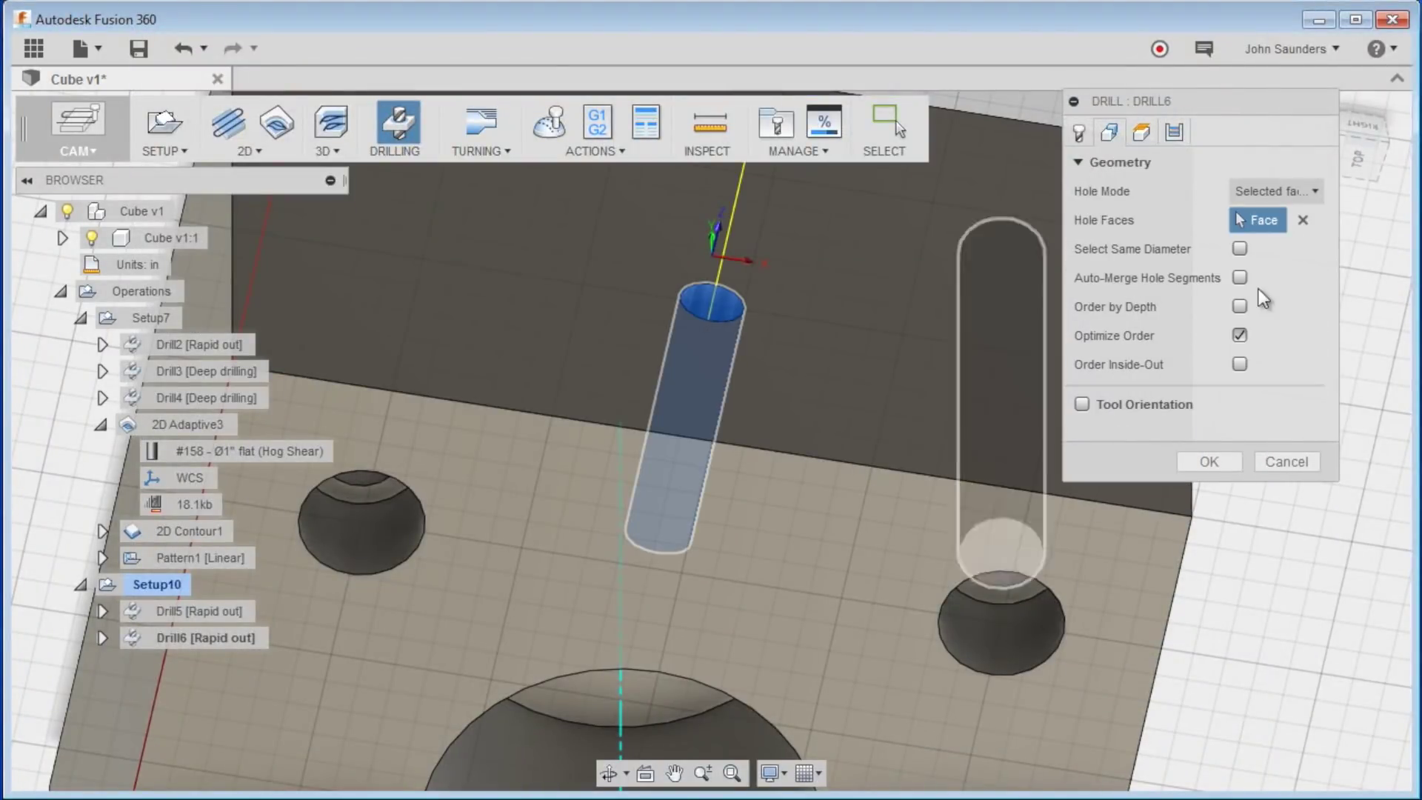
Set the second drilling operation's bottom height offset to -.1 in from the hole bottom
click(1141, 132)
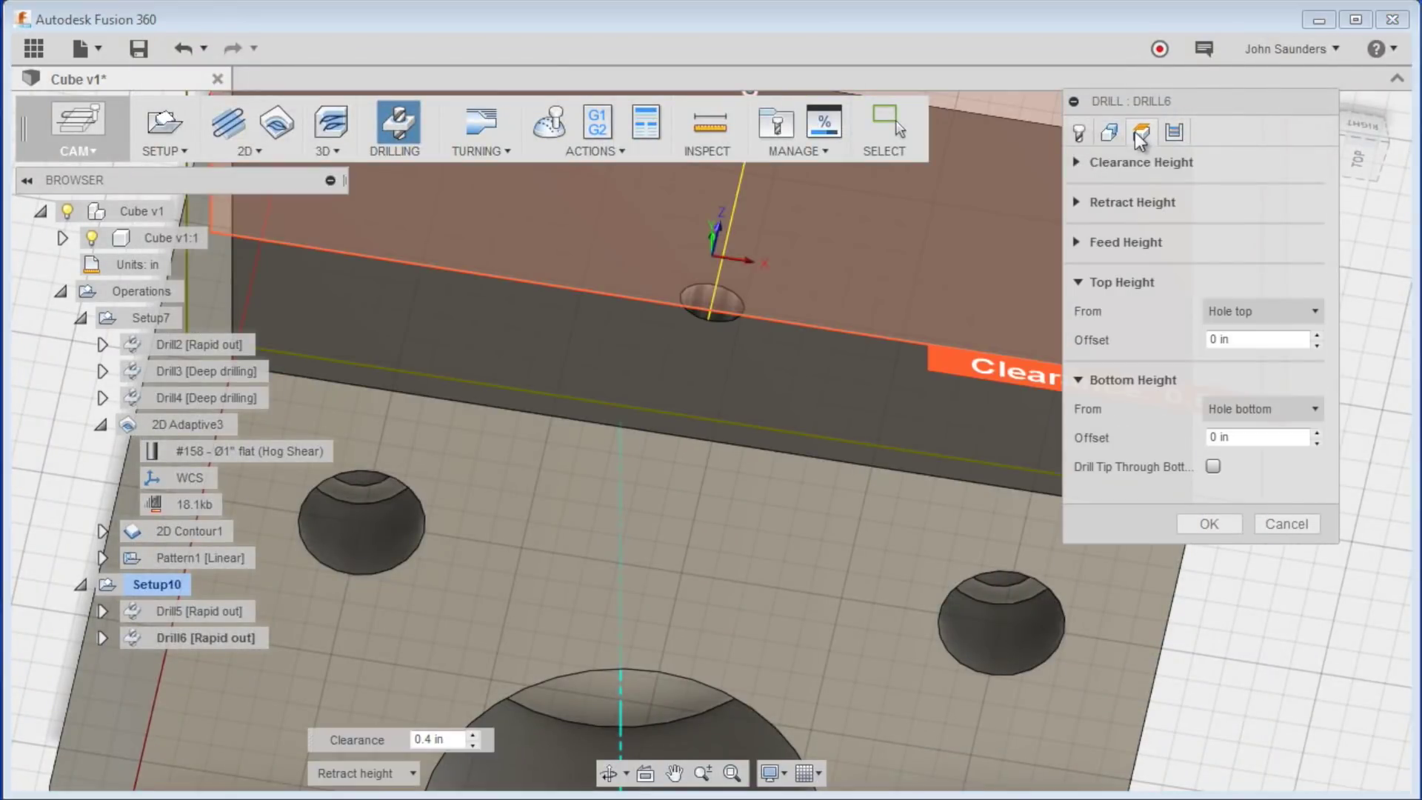
click(1230, 439)
text(.1)
key(Tab)
shift+middle_drag(1150, 426, 819, 498)
click(1269, 438)
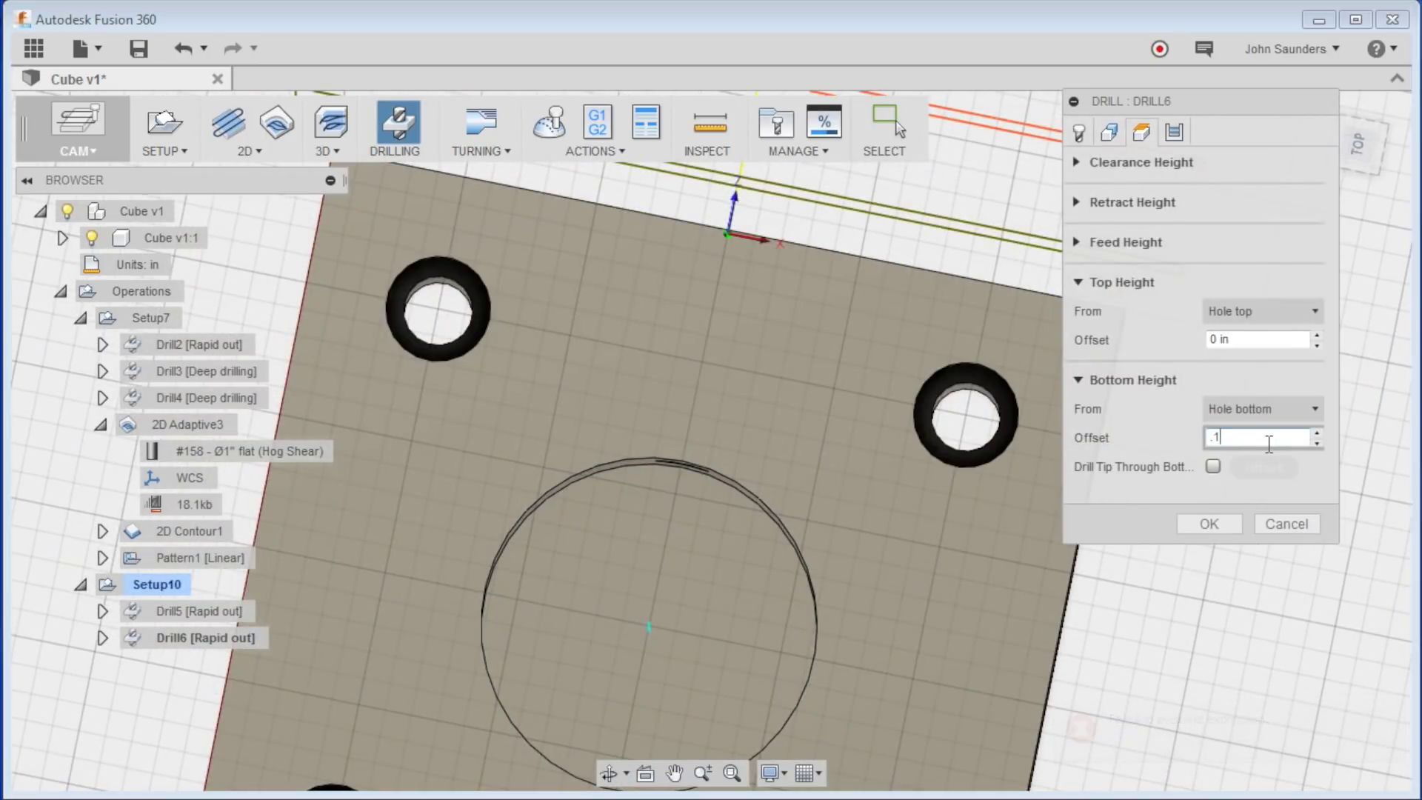
text(-)
key(Tab)
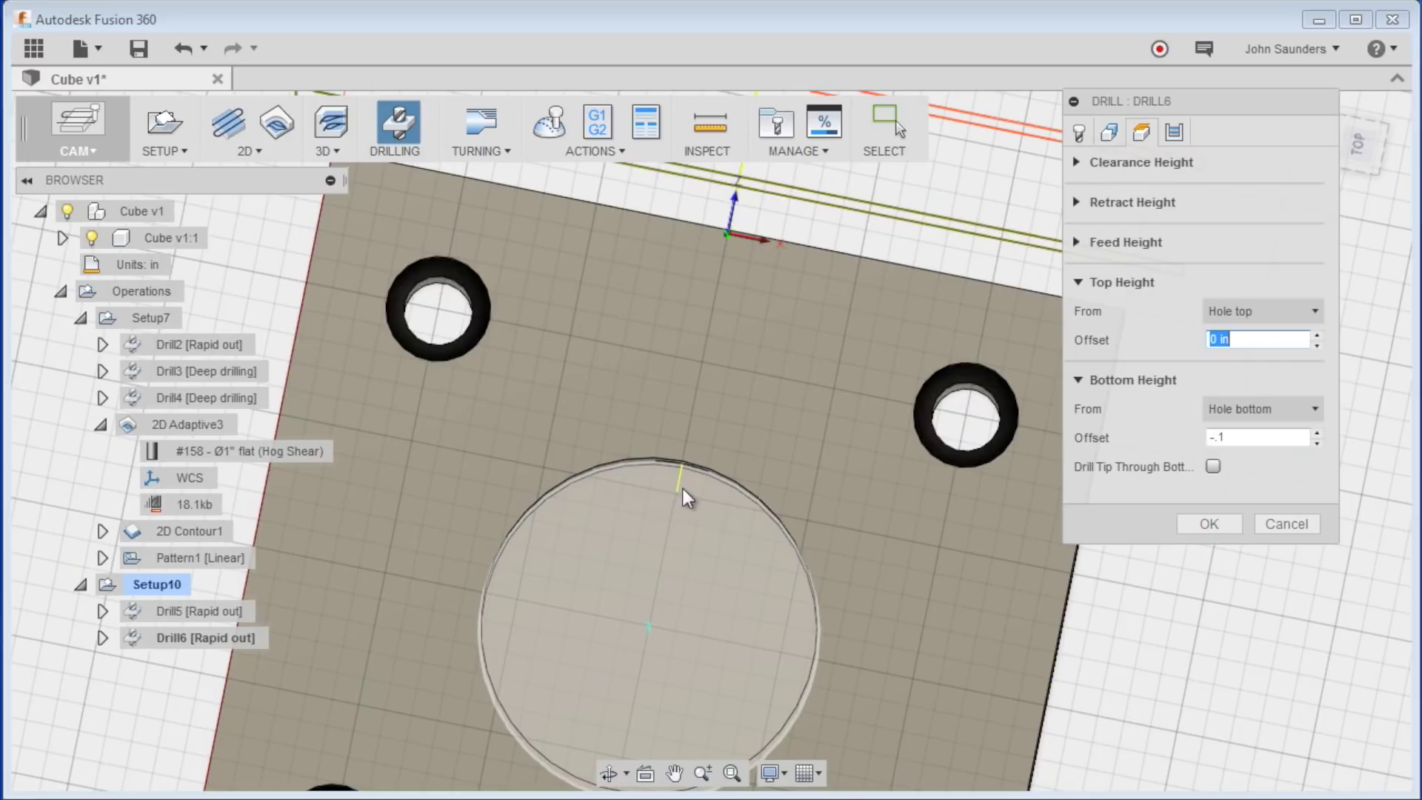
Set the second drilling operation's cycle type to Deep drilling - full retract
click(1174, 132)
click(1204, 192)
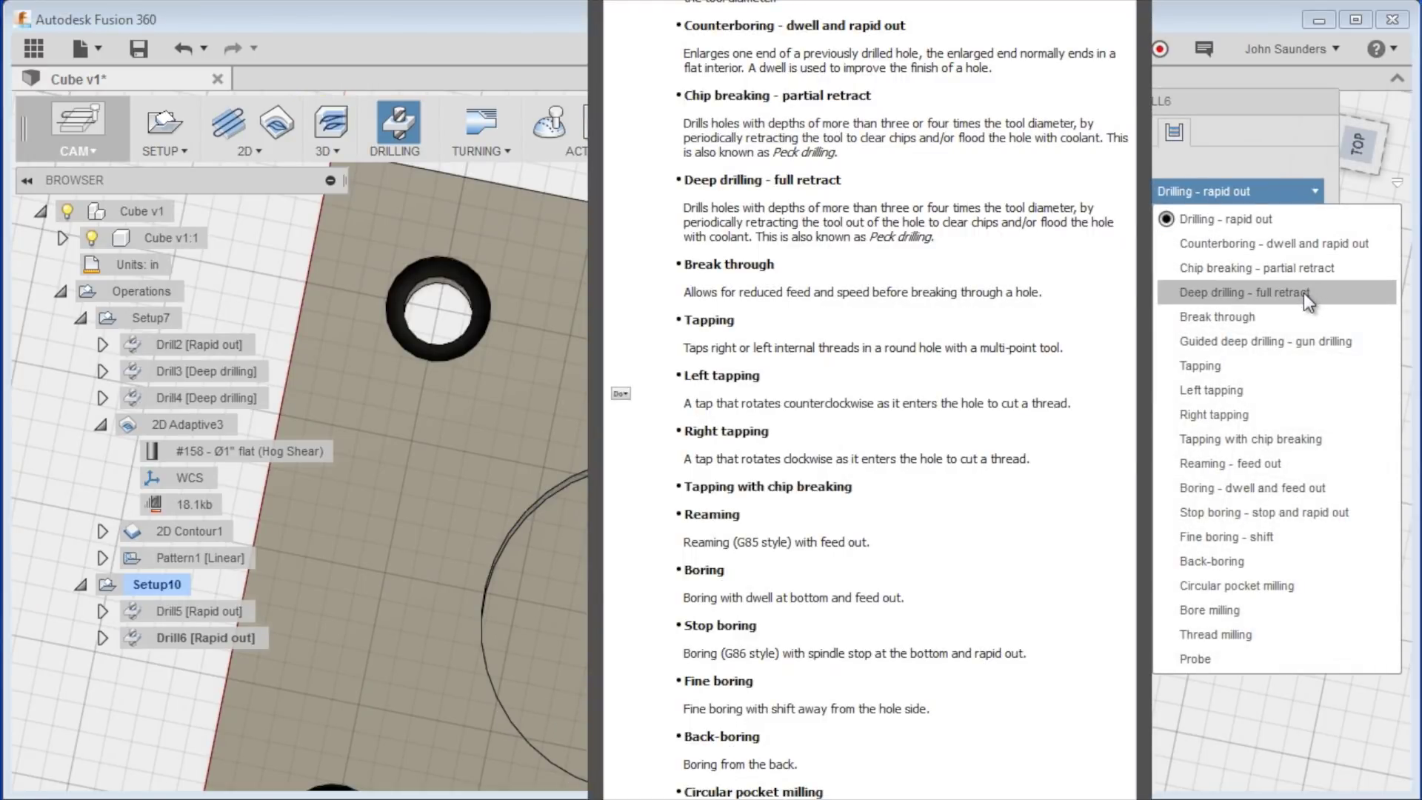
click(1304, 292)
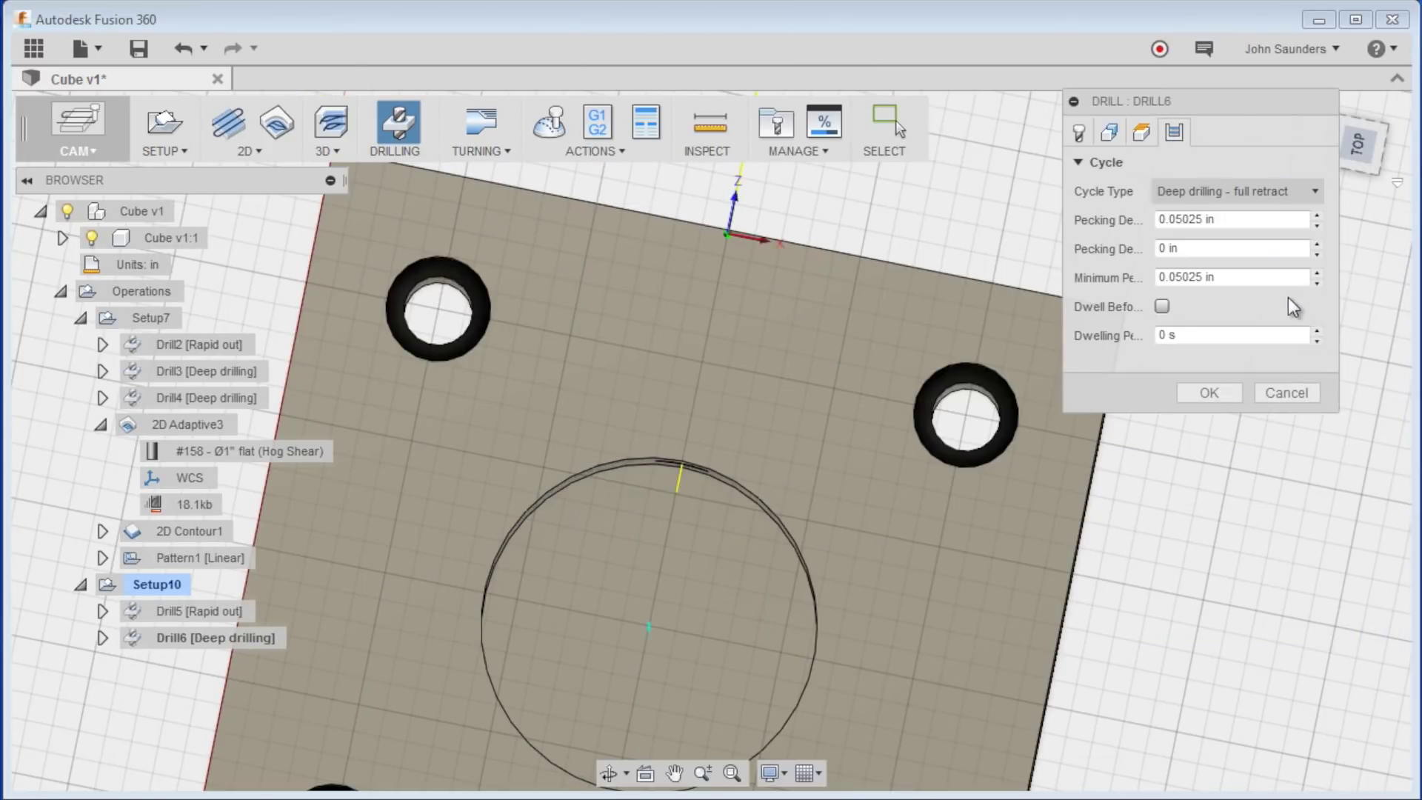